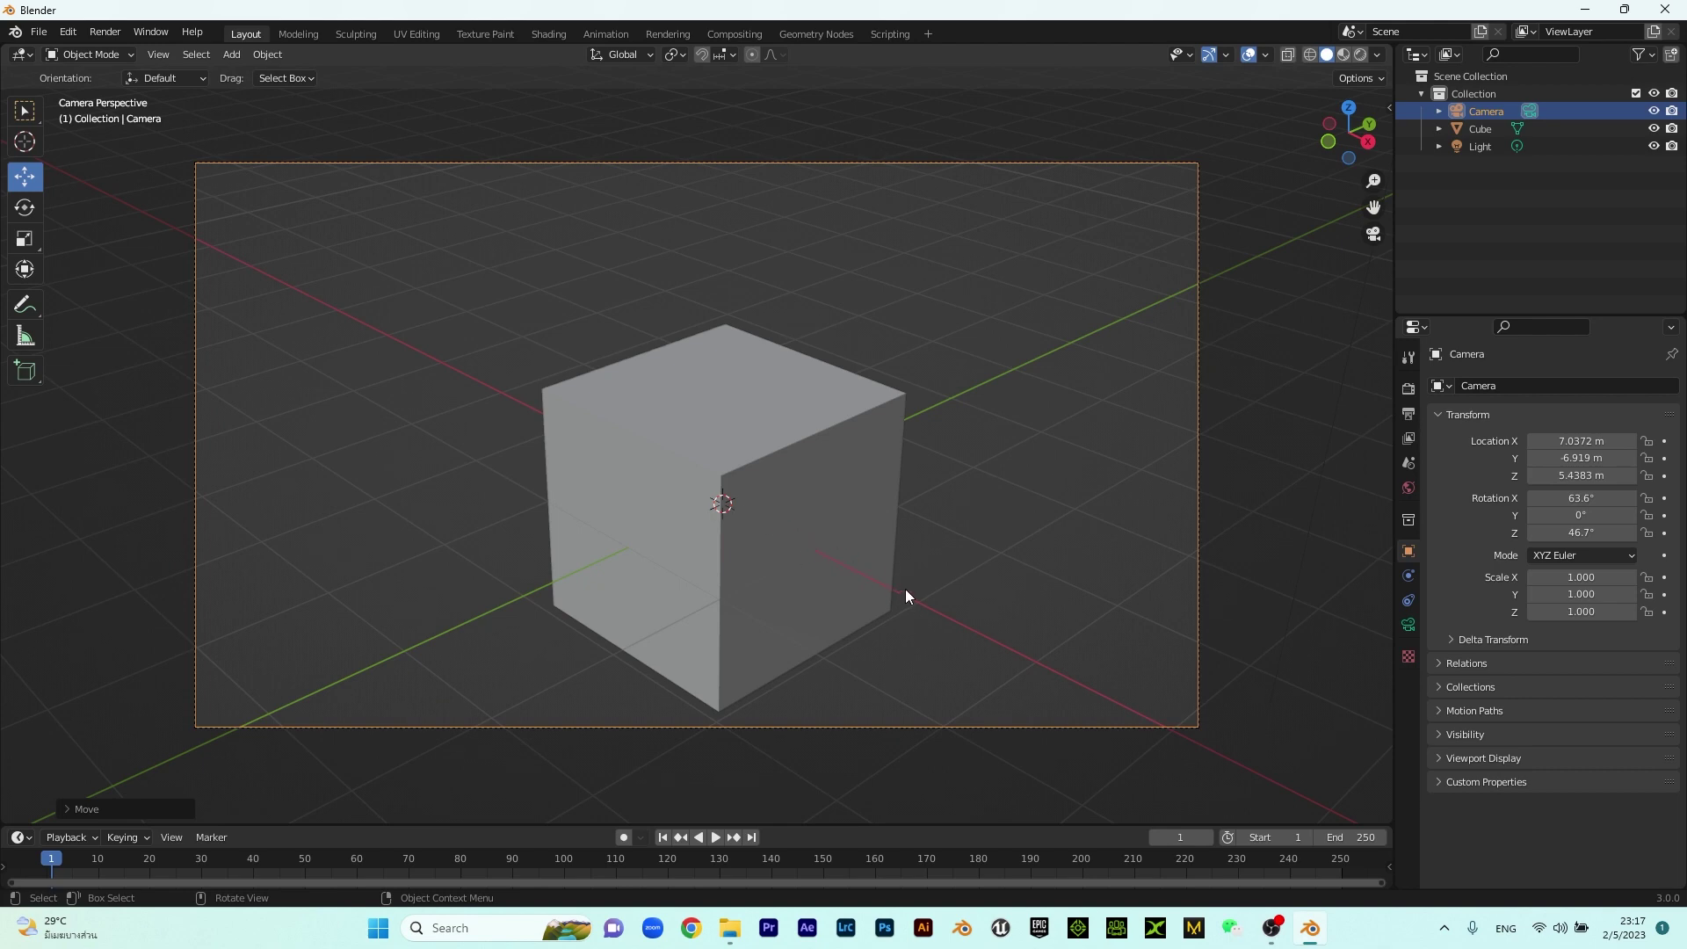
pyautogui.scroll(-2, 744, 590)
pyautogui.moveTo(743, 590); pyautogui.dragTo(705, 607, button='middle')
pyautogui.moveTo(685, 551); pyautogui.dragTo(753, 647, button='middle')
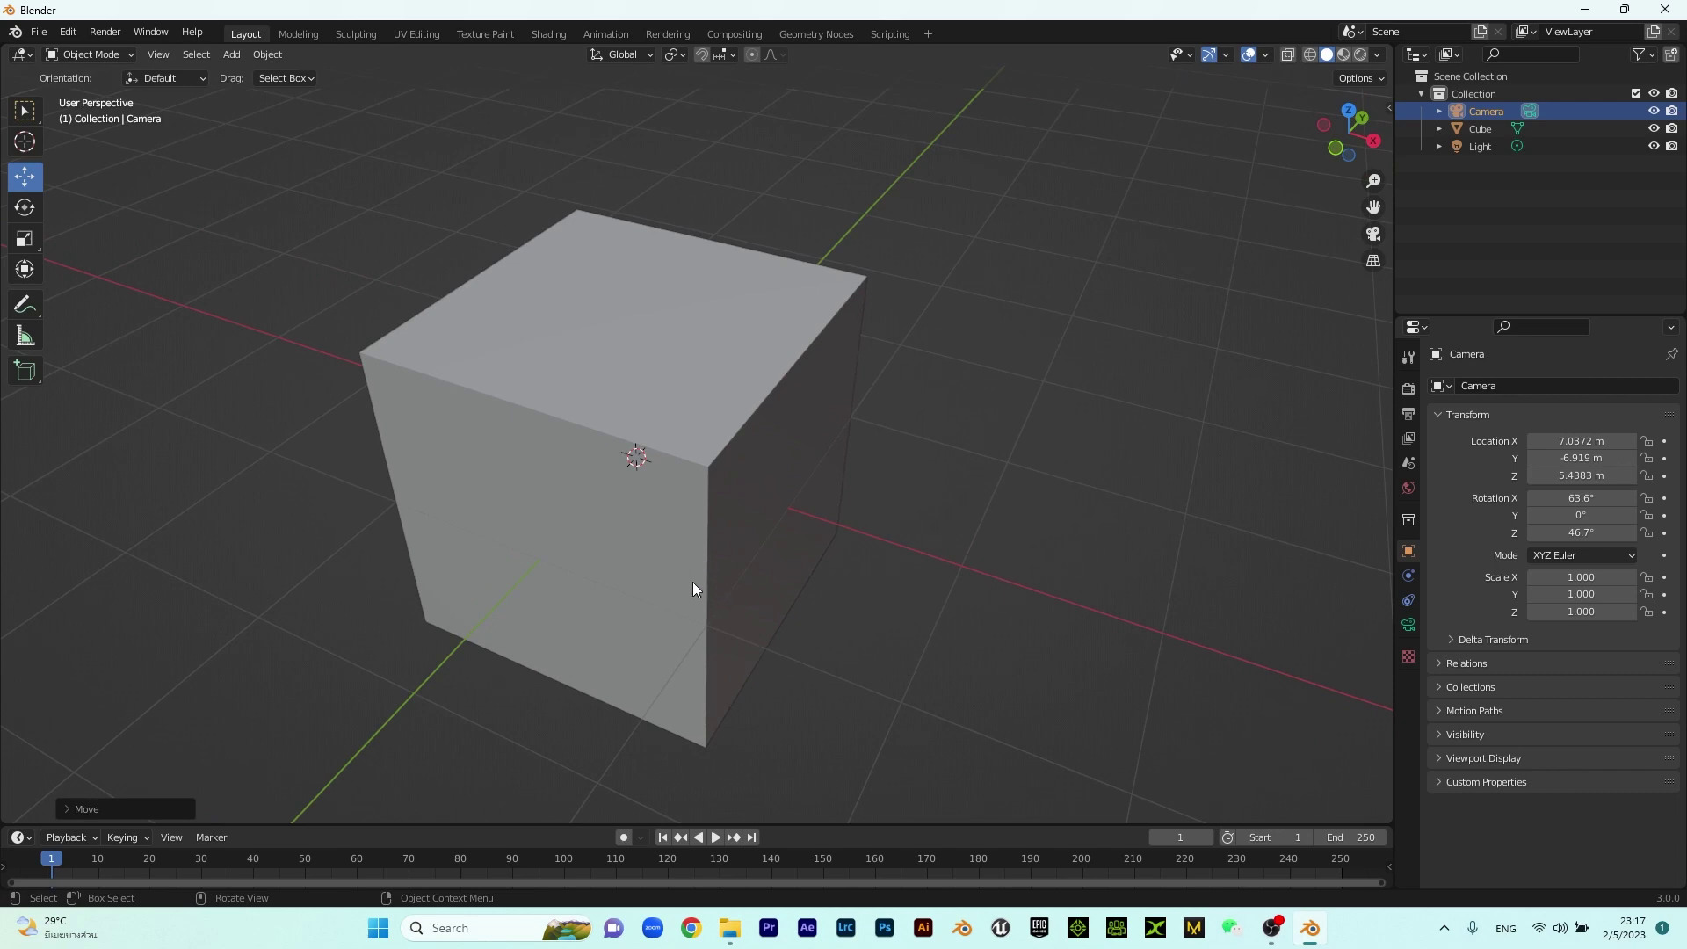
pyautogui.moveTo(736, 589); pyautogui.dragTo(655, 575, button='middle')
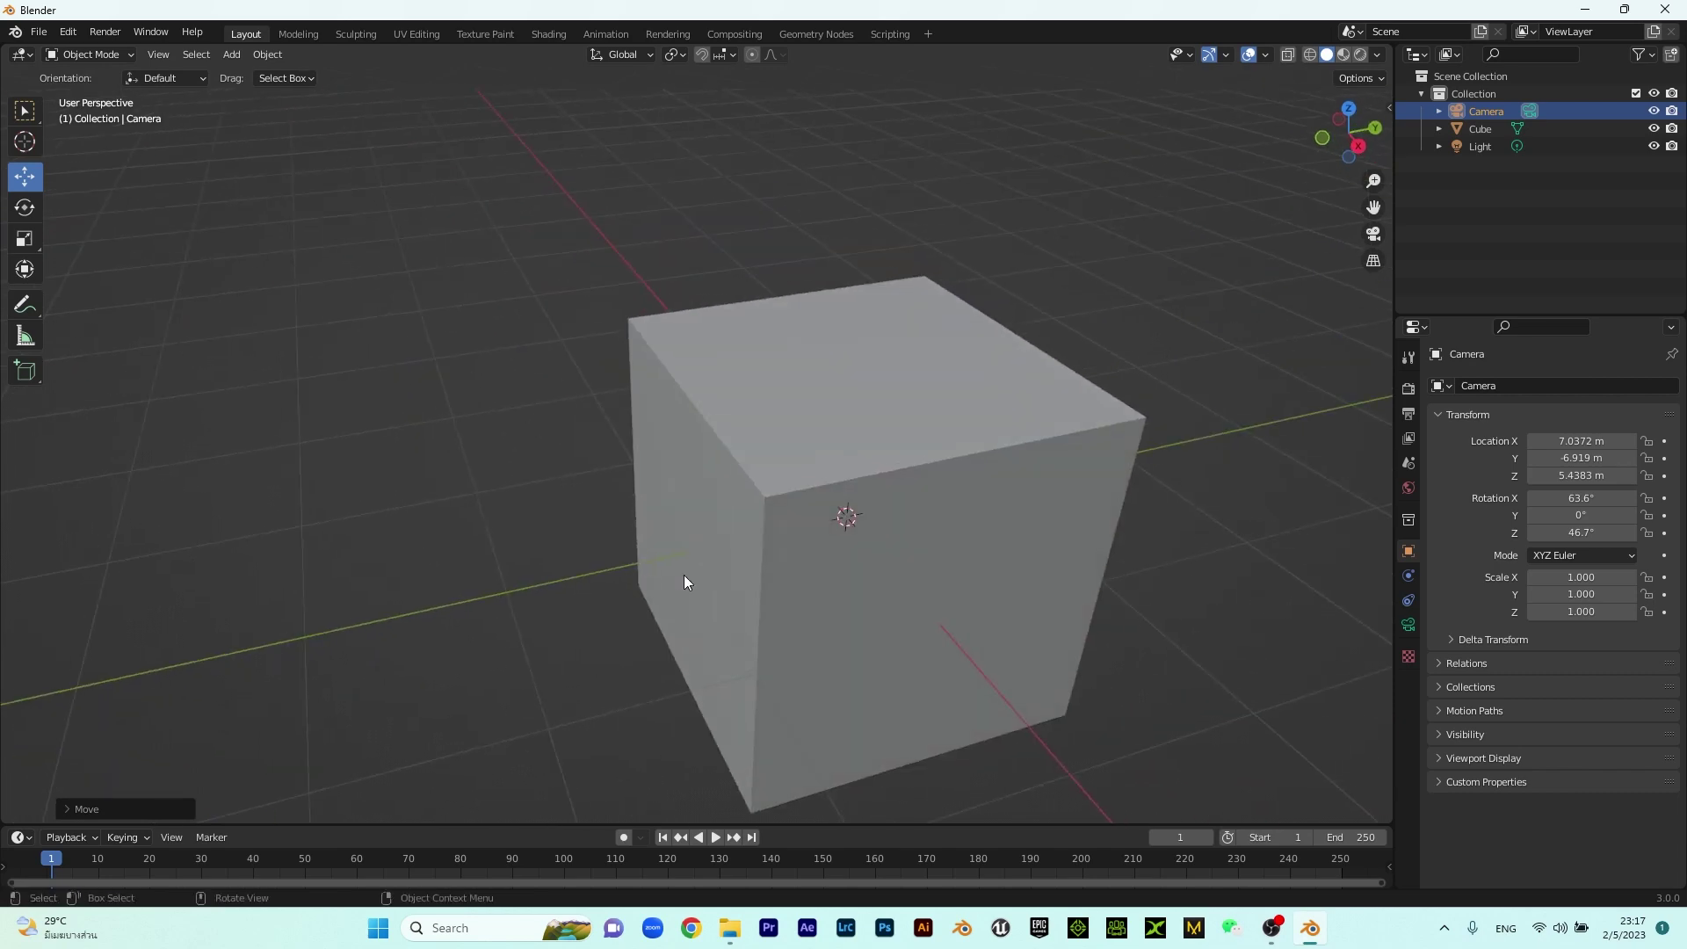
pyautogui.moveTo(503, 525); pyautogui.dragTo(618, 539, button='middle')
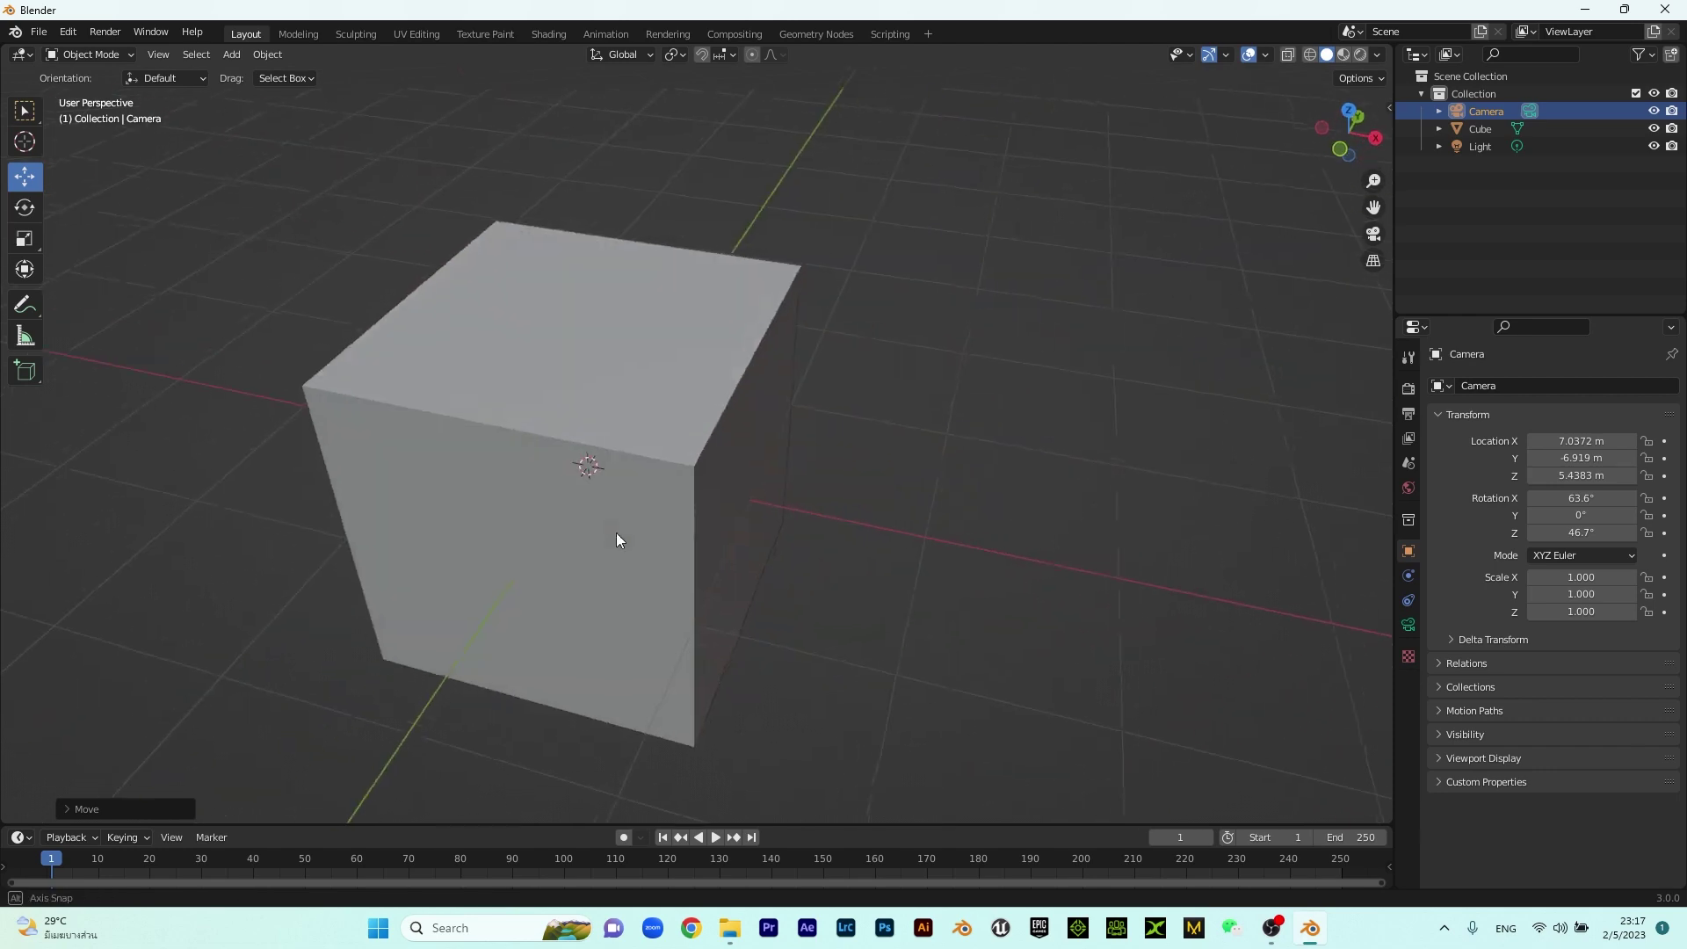
pyautogui.moveTo(730, 542); pyautogui.dragTo(538, 466, button='middle')
pyautogui.scroll(-3, 690, 429)
pyautogui.moveTo(723, 430); pyautogui.dragTo(615, 400, button='middle')
pyautogui.scroll(3, 827, 493)
# Select the cube and enter Edit Mode with face selection active
pyautogui.click(489, 365)
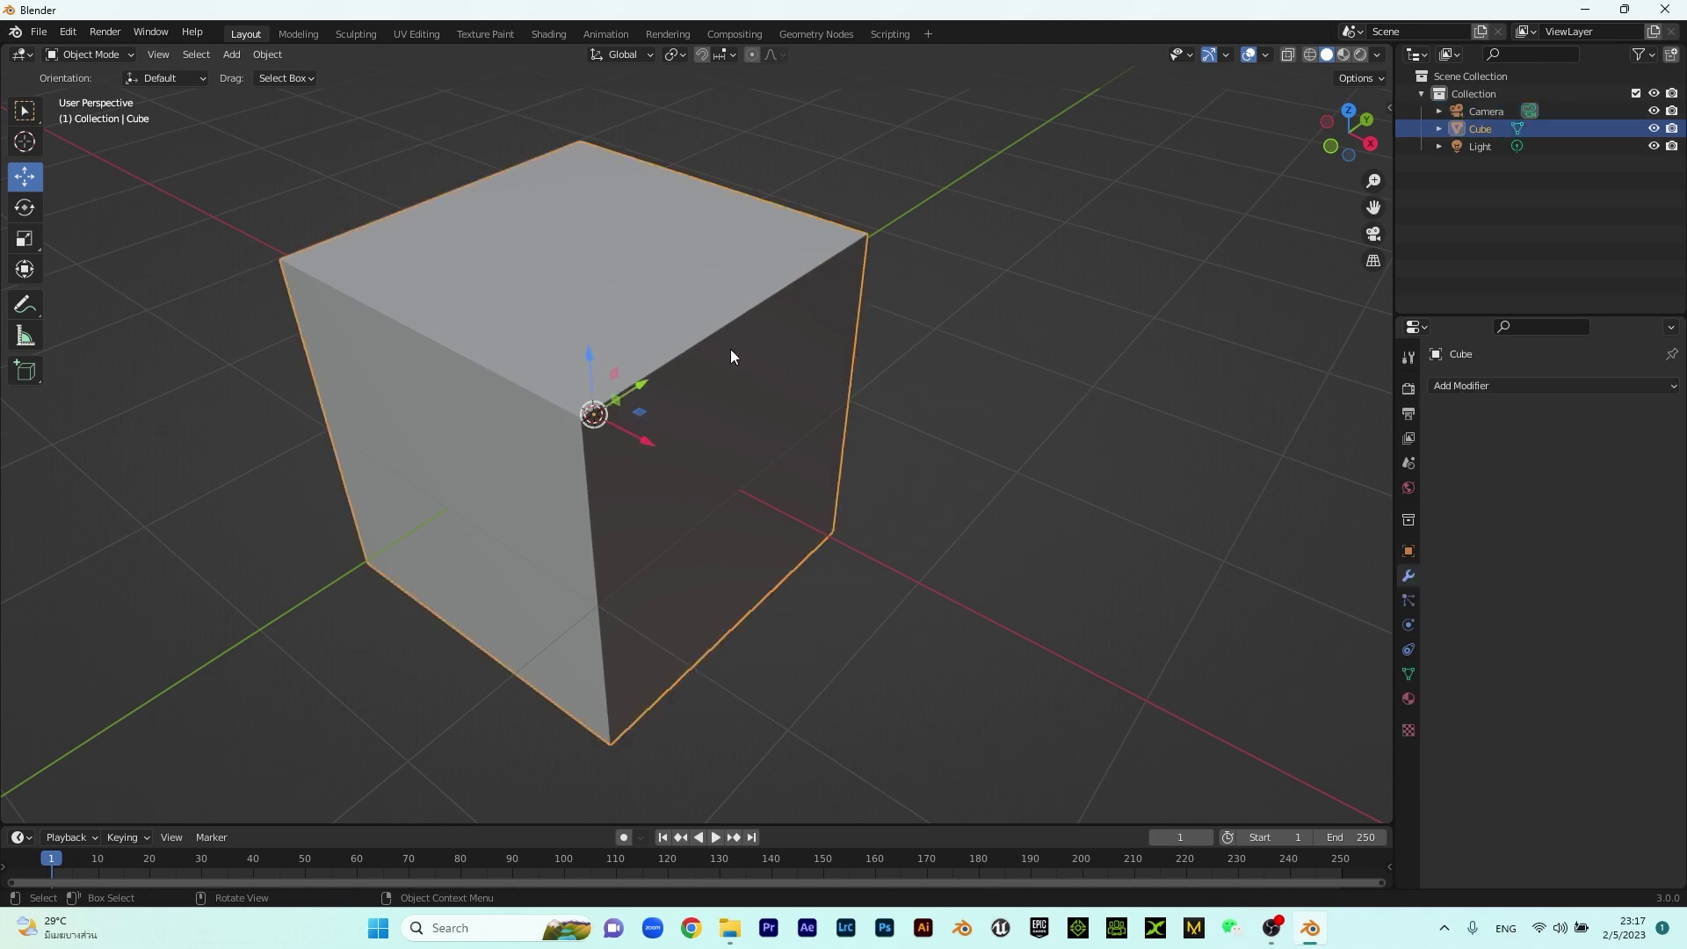
pyautogui.scroll(-1, 657, 386)
pyautogui.scroll(2, 658, 387)
pyautogui.moveTo(656, 418); pyautogui.dragTo(620, 368, button='middle')
pyautogui.moveTo(726, 387); pyautogui.dragTo(589, 383, button='middle')
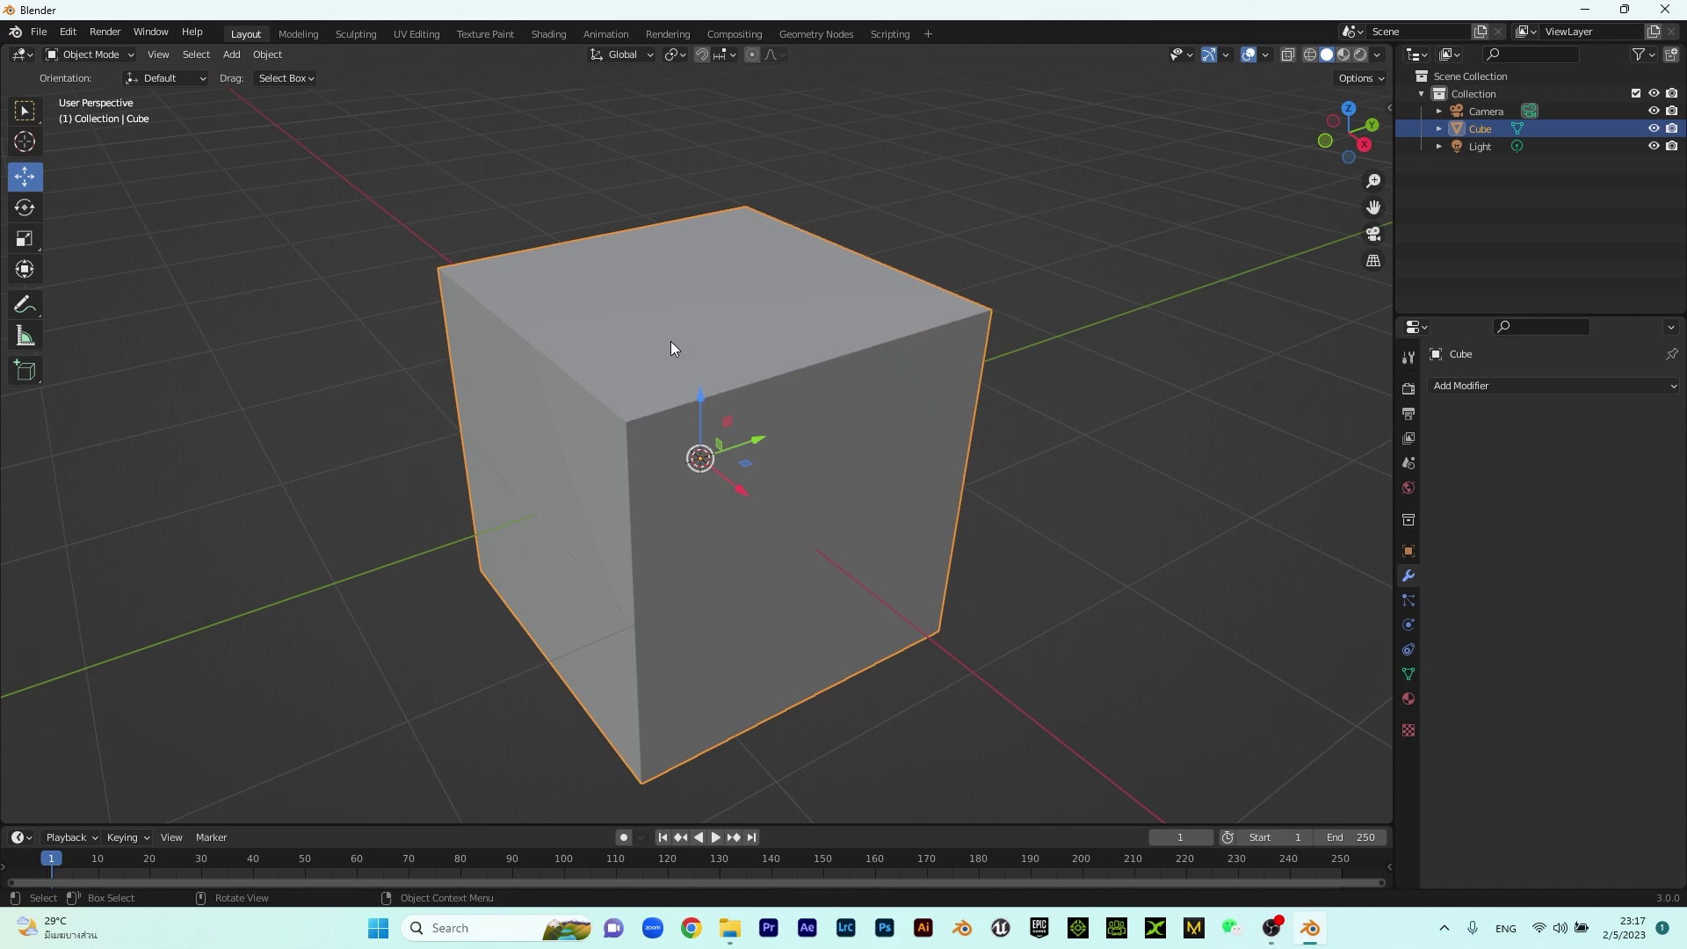
pyautogui.press('Tab')
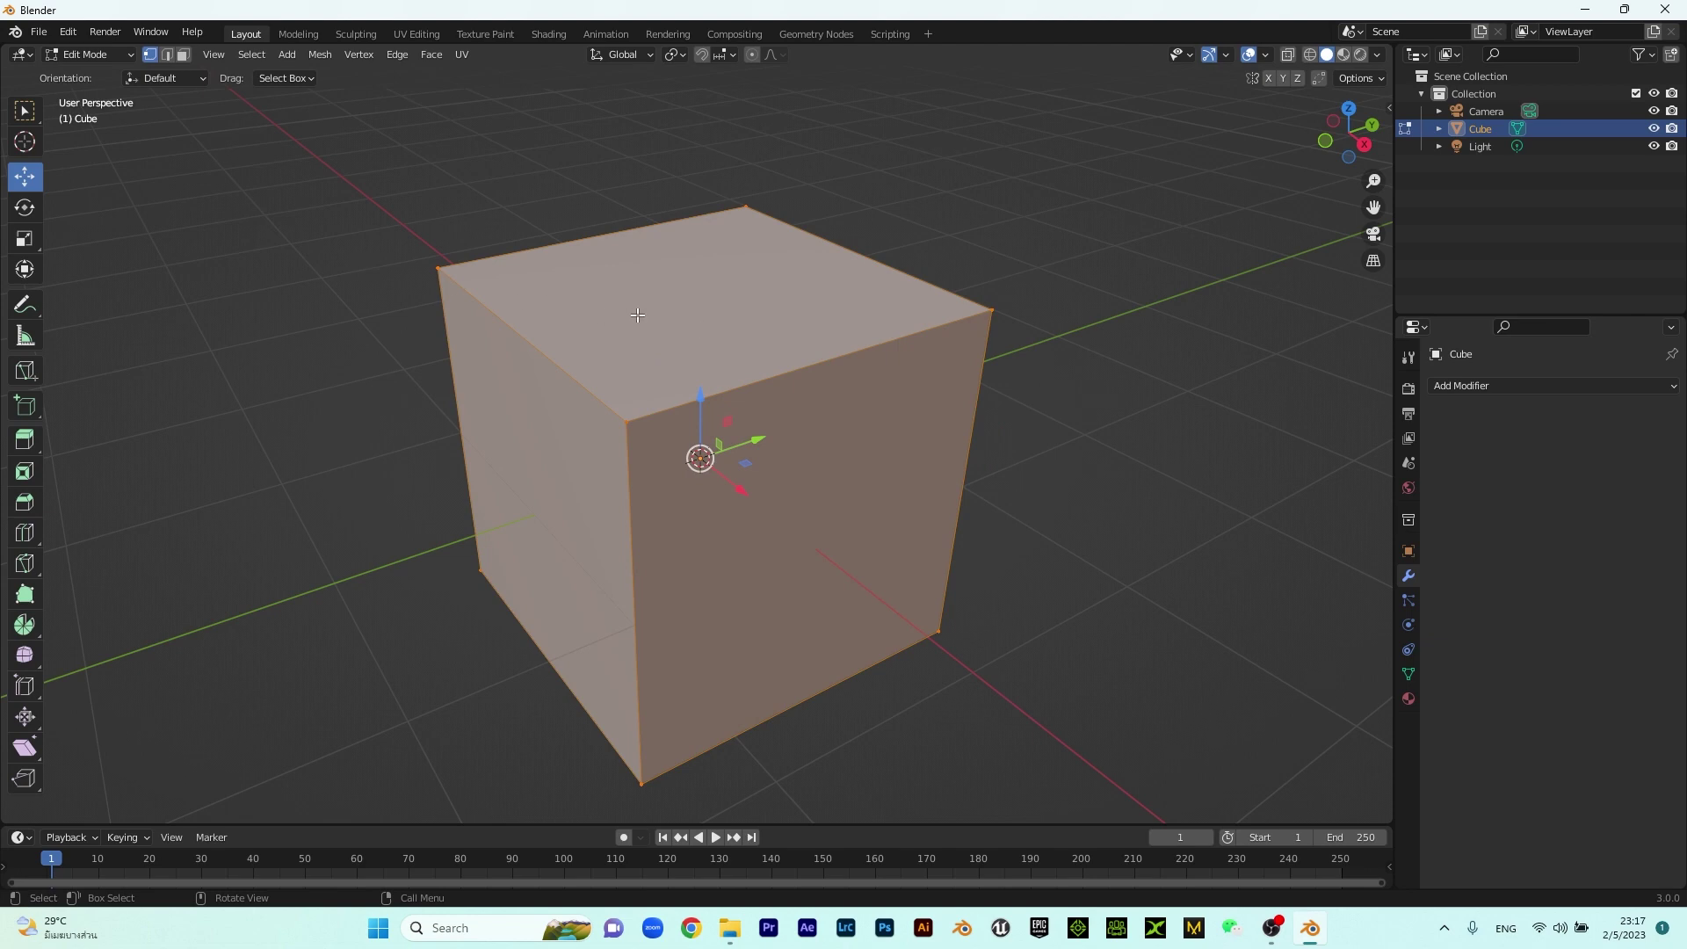
pyautogui.click(185, 55)
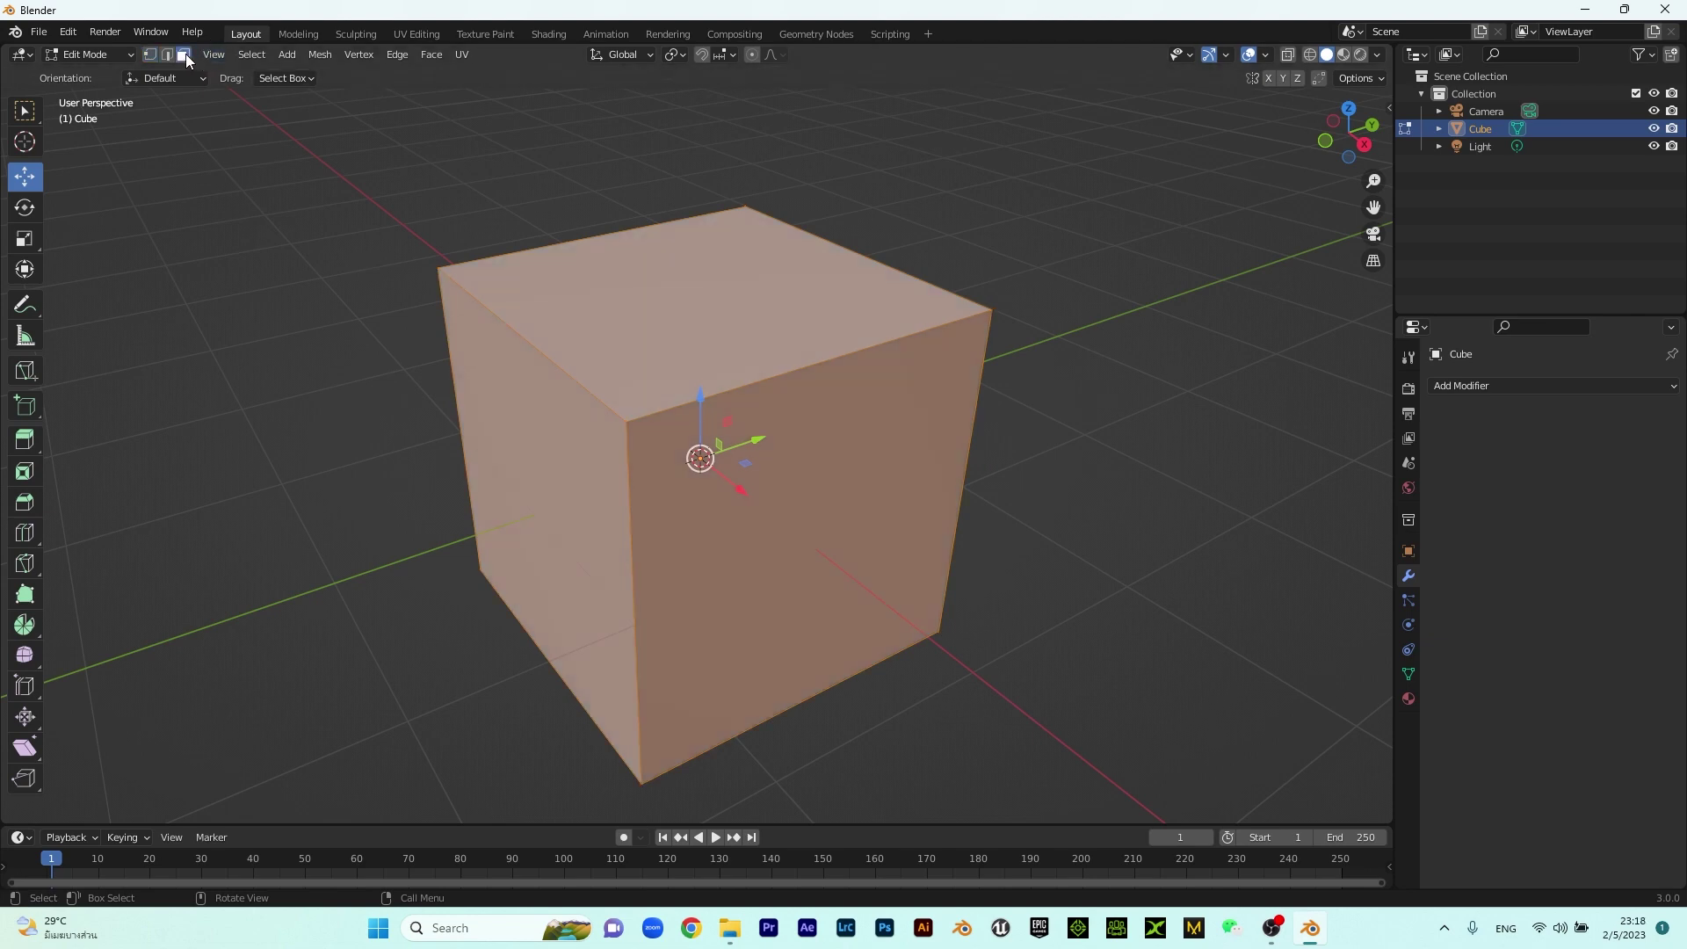
# Delete the cube's top face to leave an open box
pyautogui.click(679, 286)
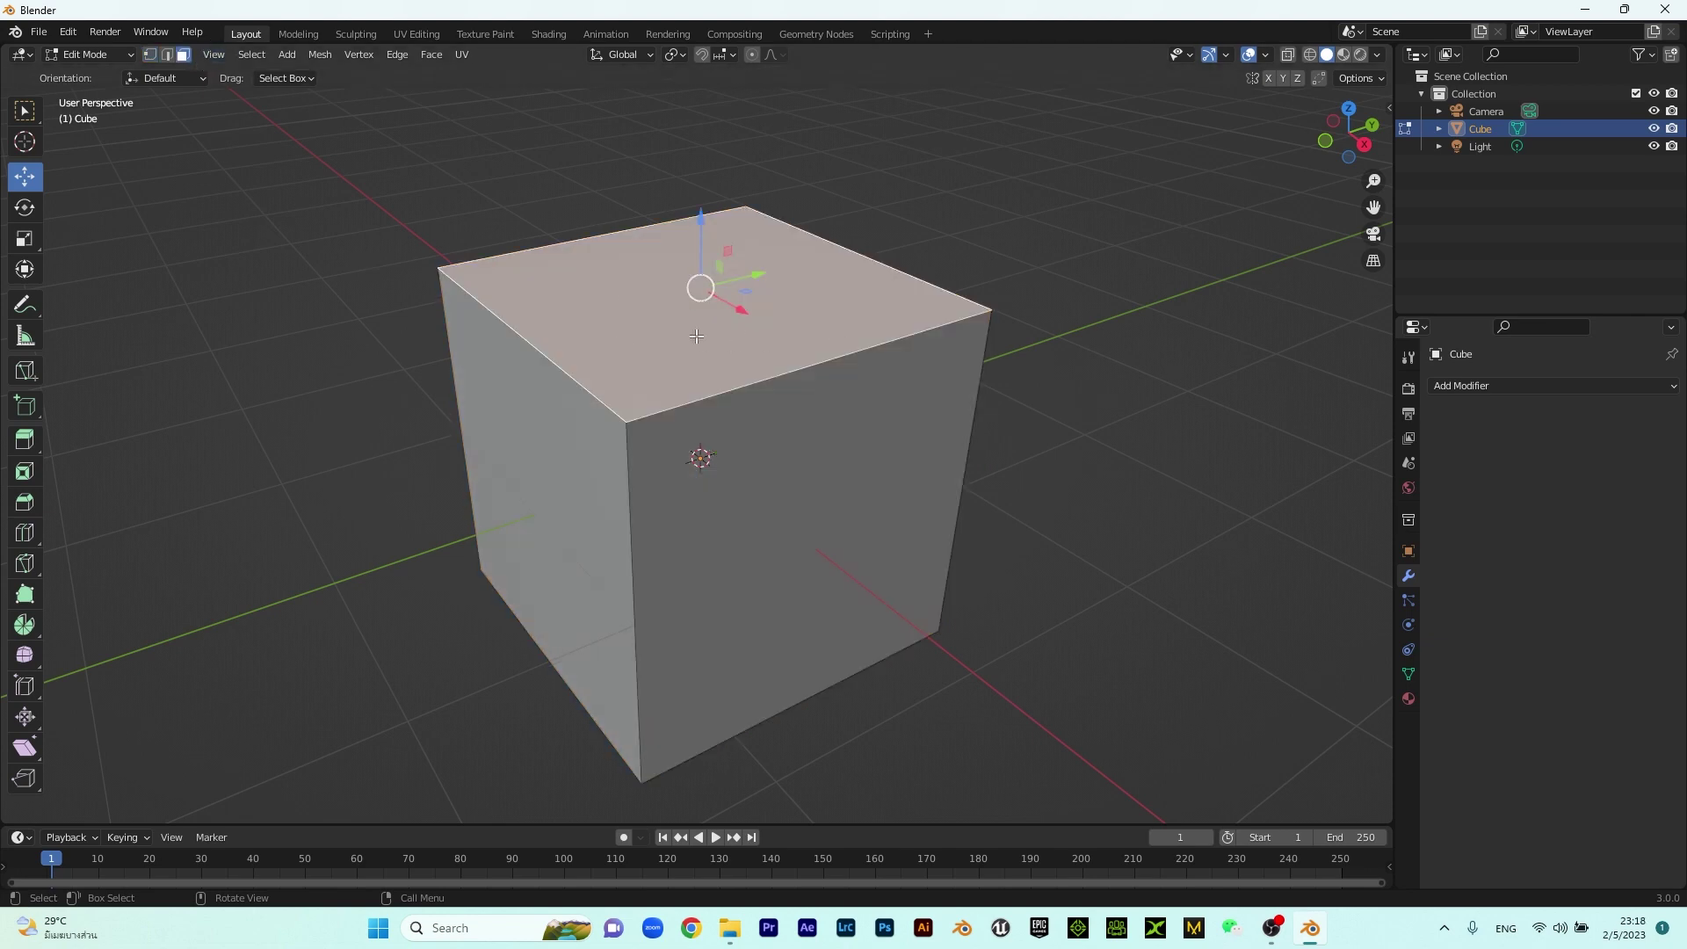
pyautogui.moveTo(667, 330); pyautogui.dragTo(678, 292, button='middle')
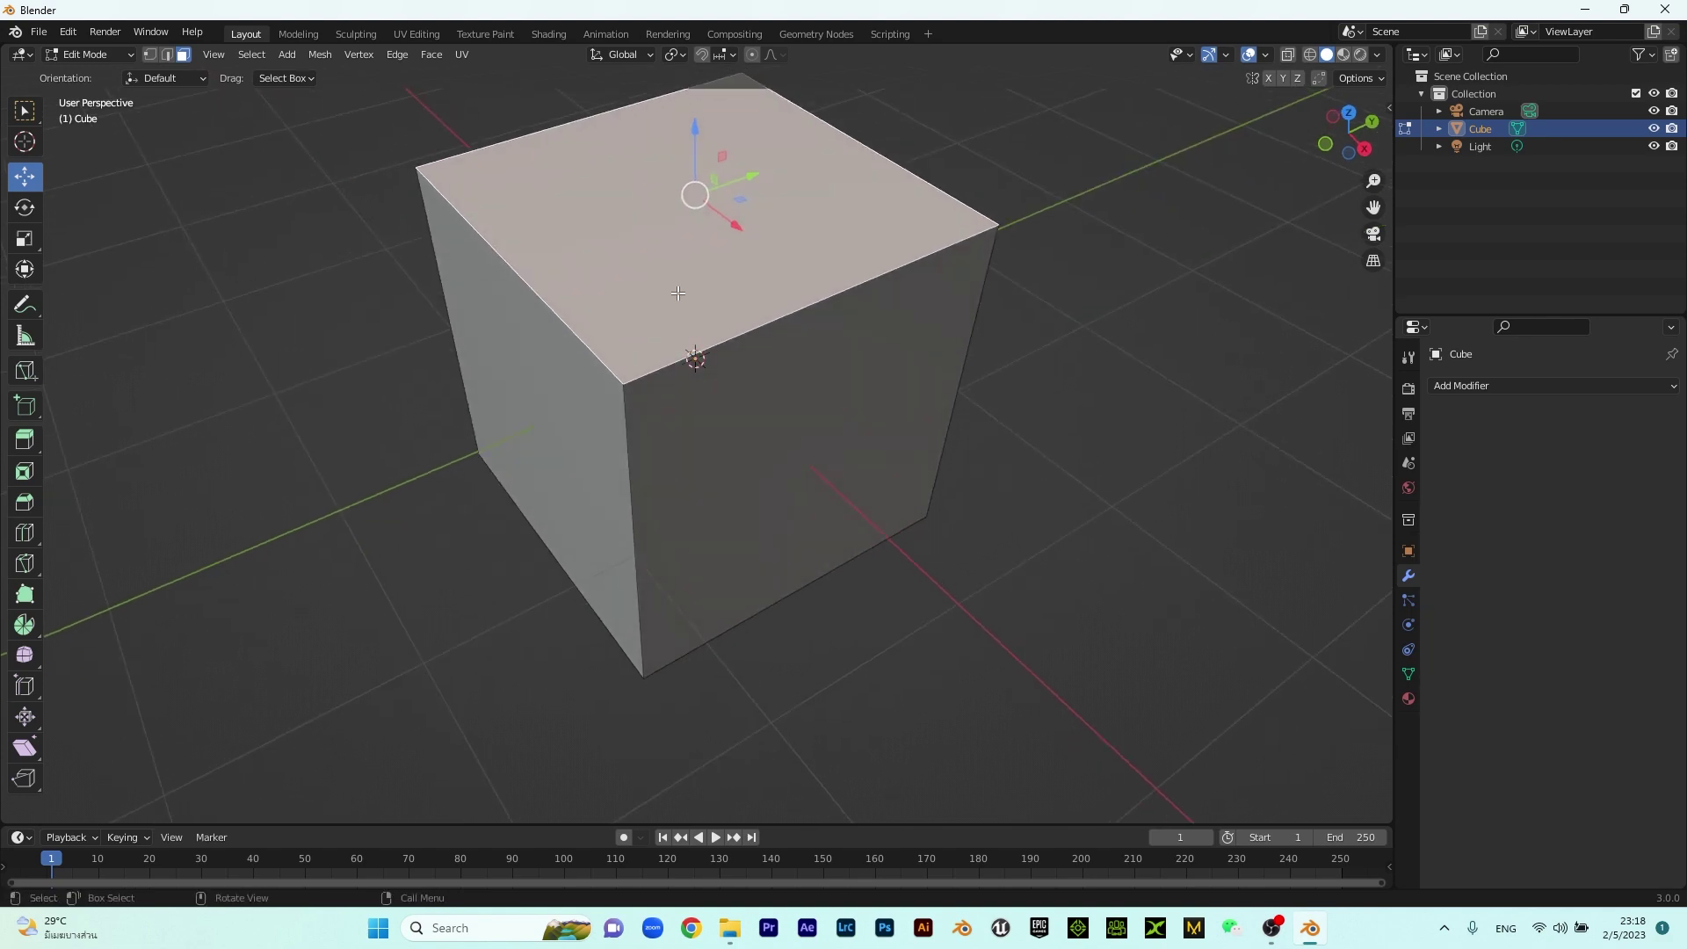
pyautogui.press('x')
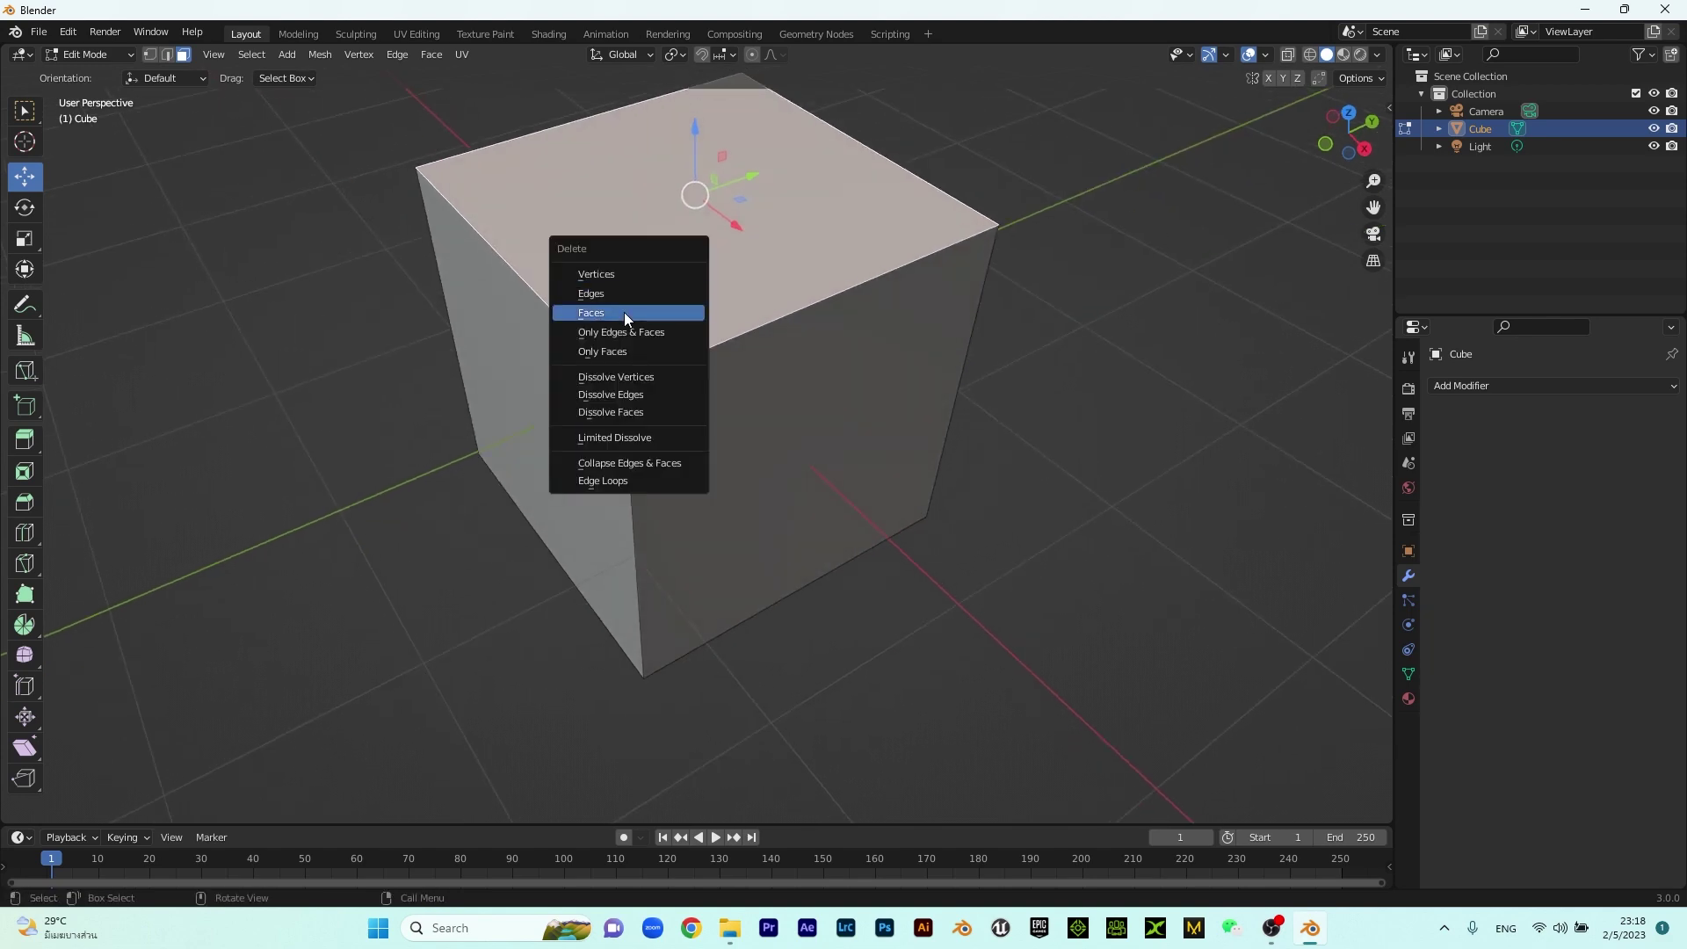
pyautogui.click(674, 314)
pyautogui.moveTo(841, 362); pyautogui.dragTo(836, 324, button='middle')
pyautogui.moveTo(791, 377); pyautogui.dragTo(725, 459, button='middle')
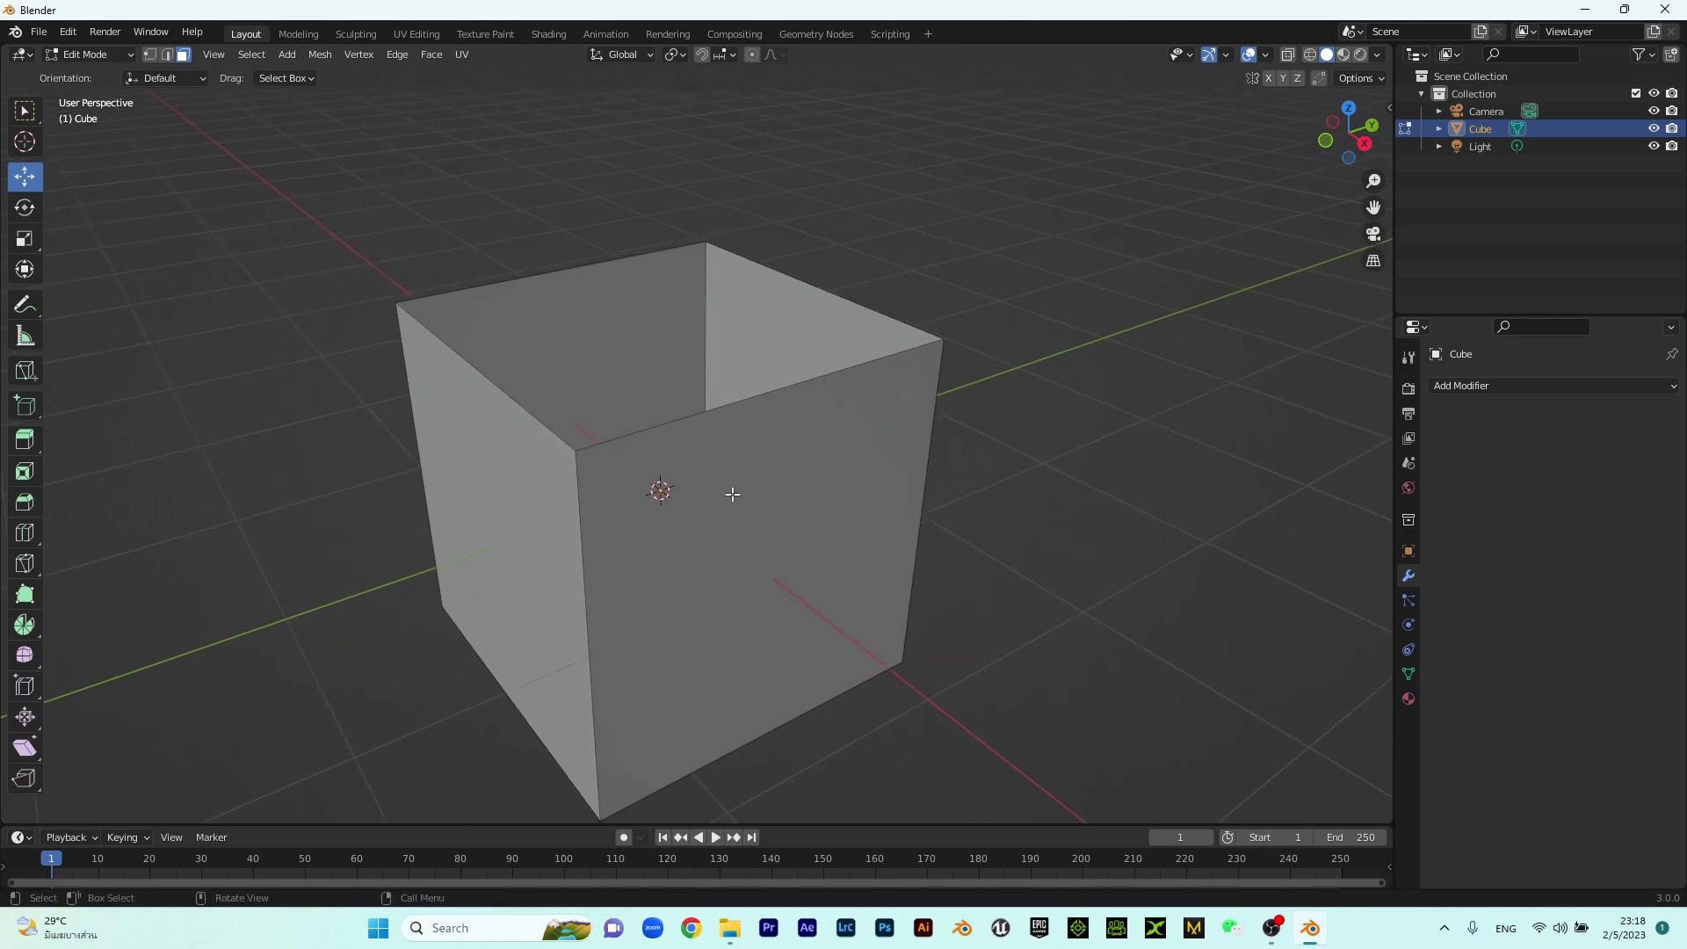
# Return to Object Mode and add a level 2 Subdivision Surface modifier to the open cube
pyautogui.press('Tab')
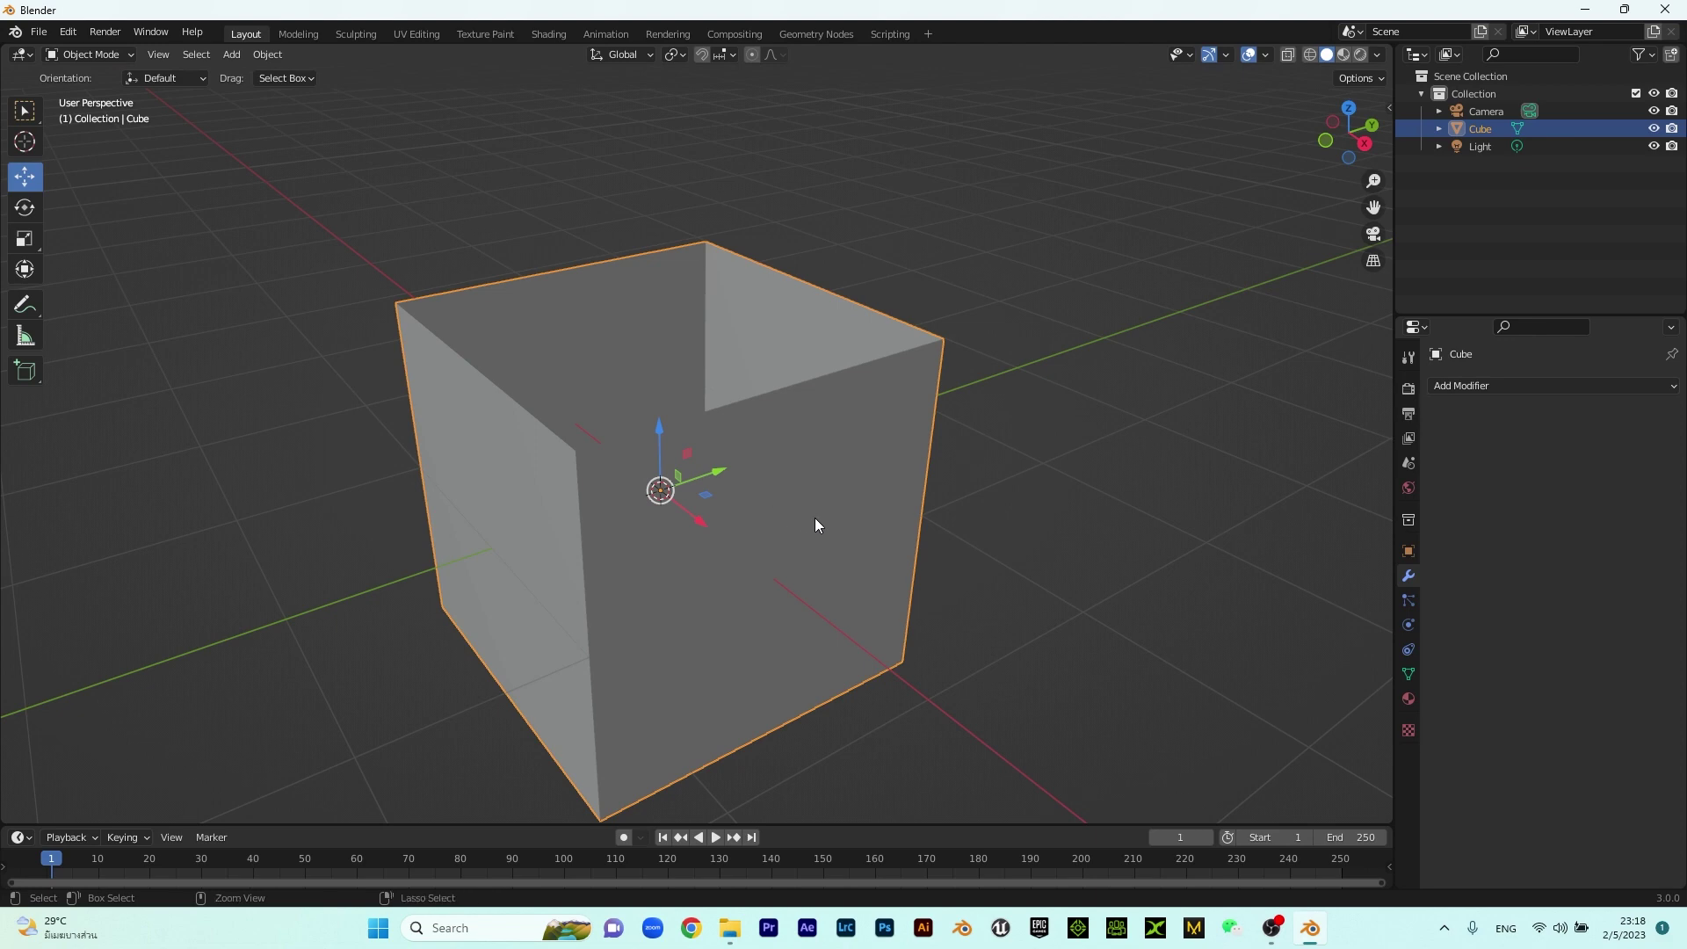
pyautogui.hotkey('ctrl', '2')
pyautogui.moveTo(830, 524); pyautogui.dragTo(715, 459, button='middle')
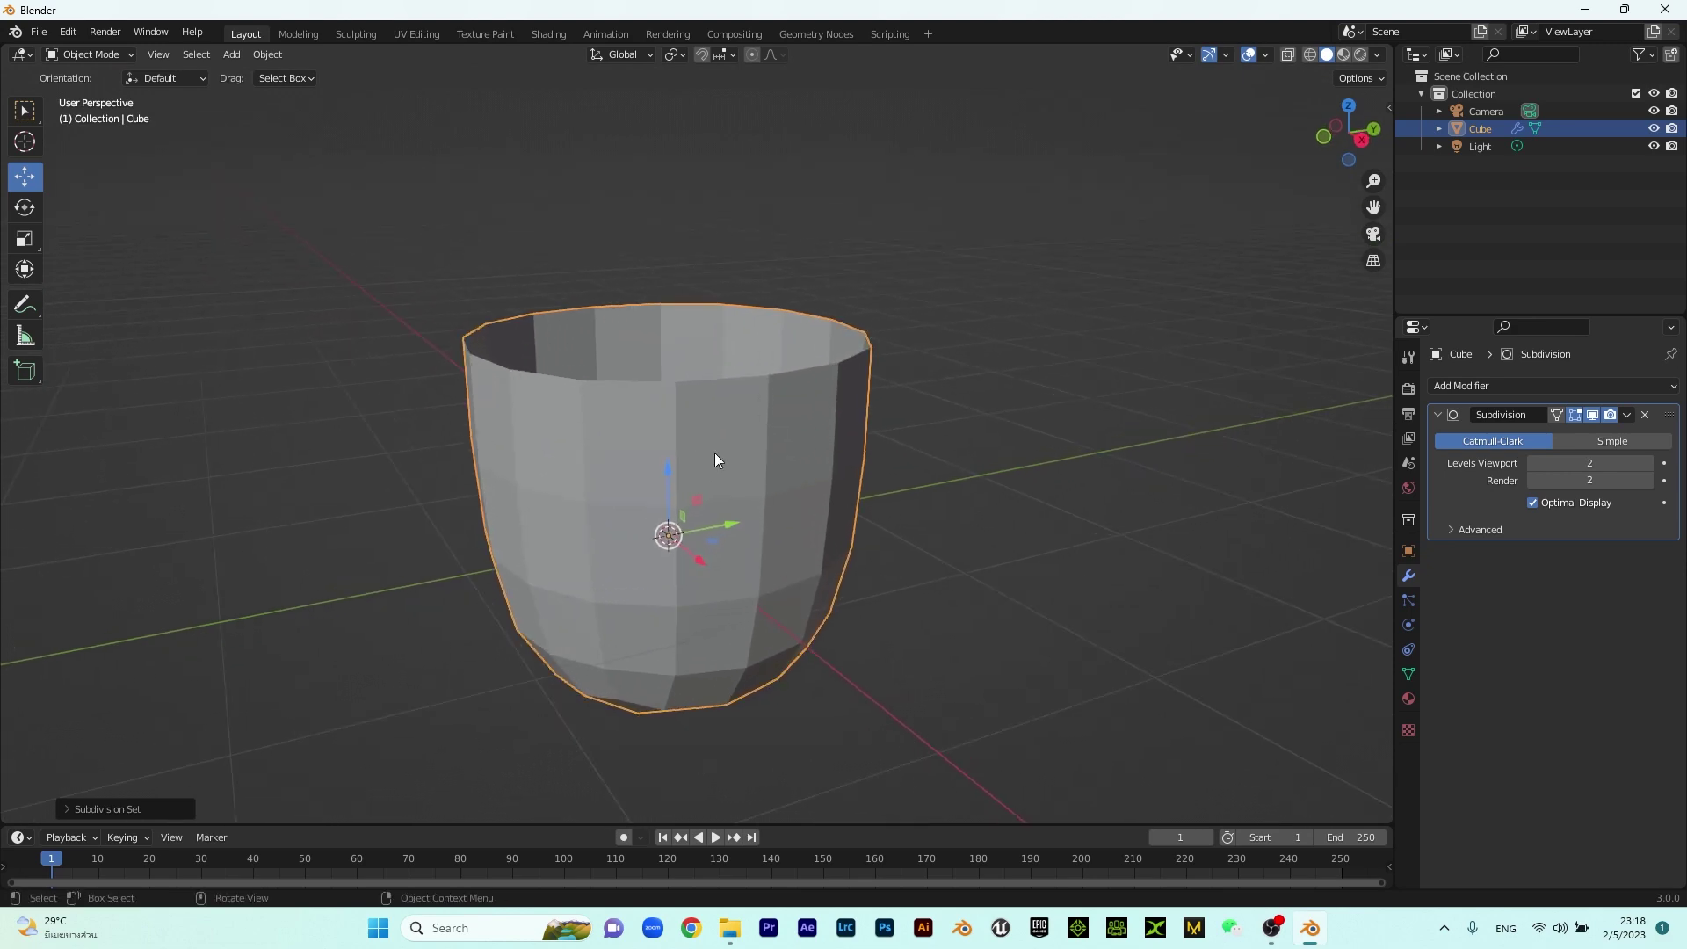
# In front view, raise the cup shape along Z until its rounded bottom rests near the ground line
pyautogui.press('KP_1')
pyautogui.scroll(-8, 788, 182)
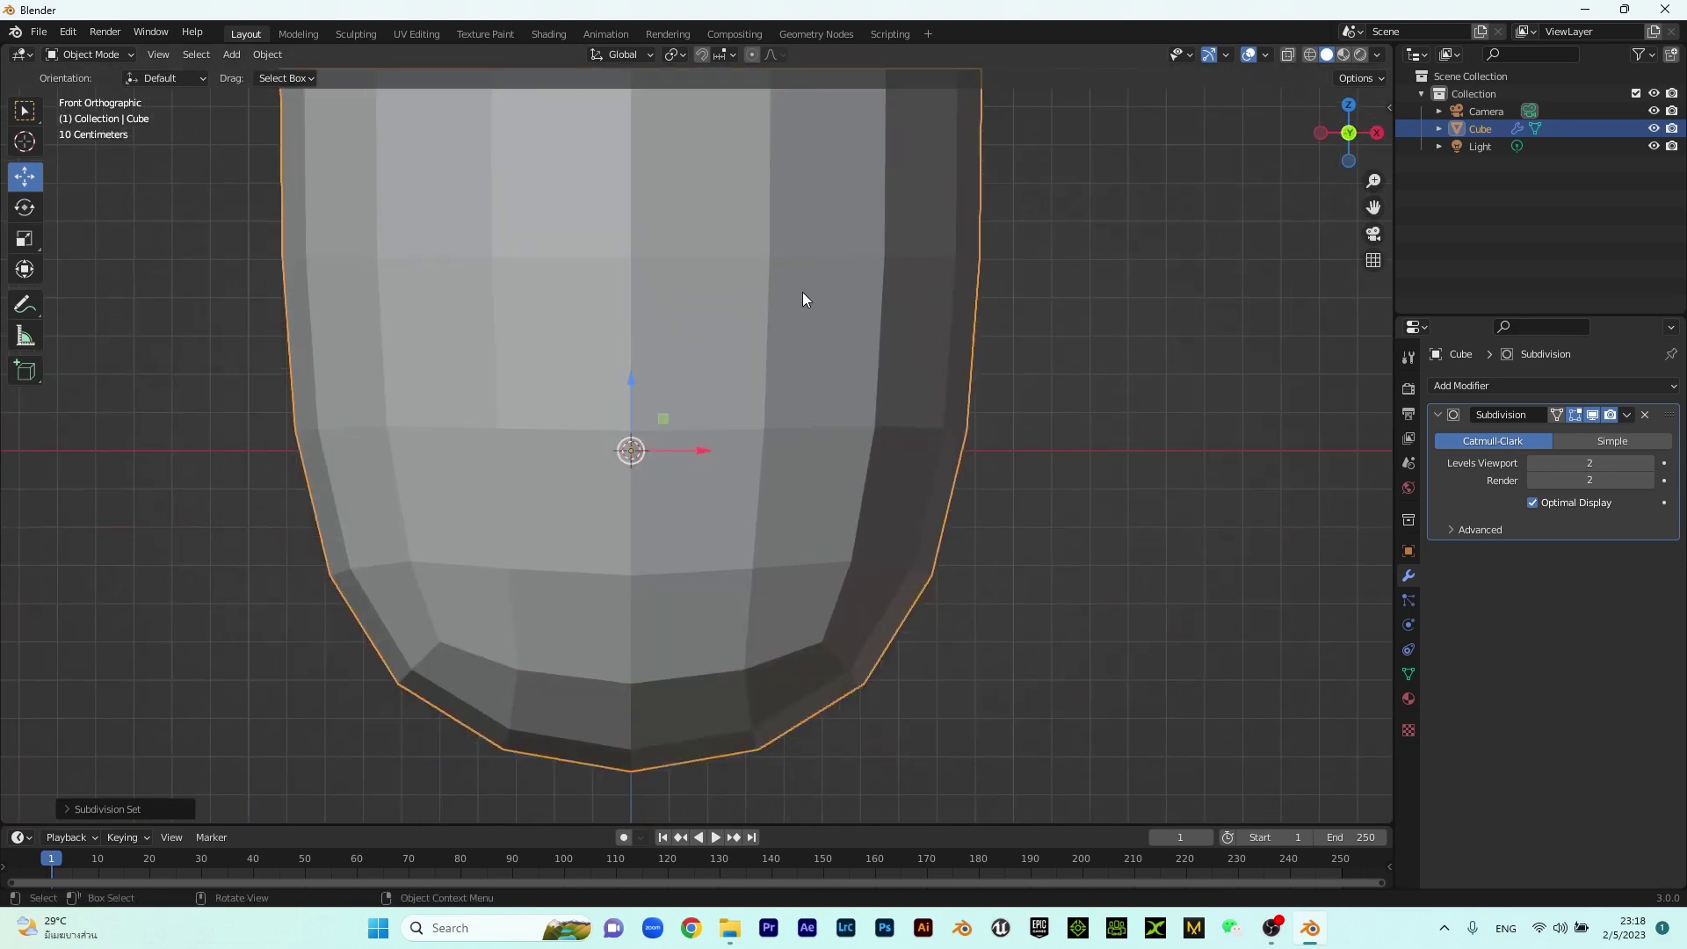
pyautogui.moveTo(662, 383); pyautogui.dragTo(670, 227)
pyautogui.keyDown('shift'); pyautogui.moveTo(785, 298); pyautogui.dragTo(747, 465, button='middle'); pyautogui.keyUp('shift')
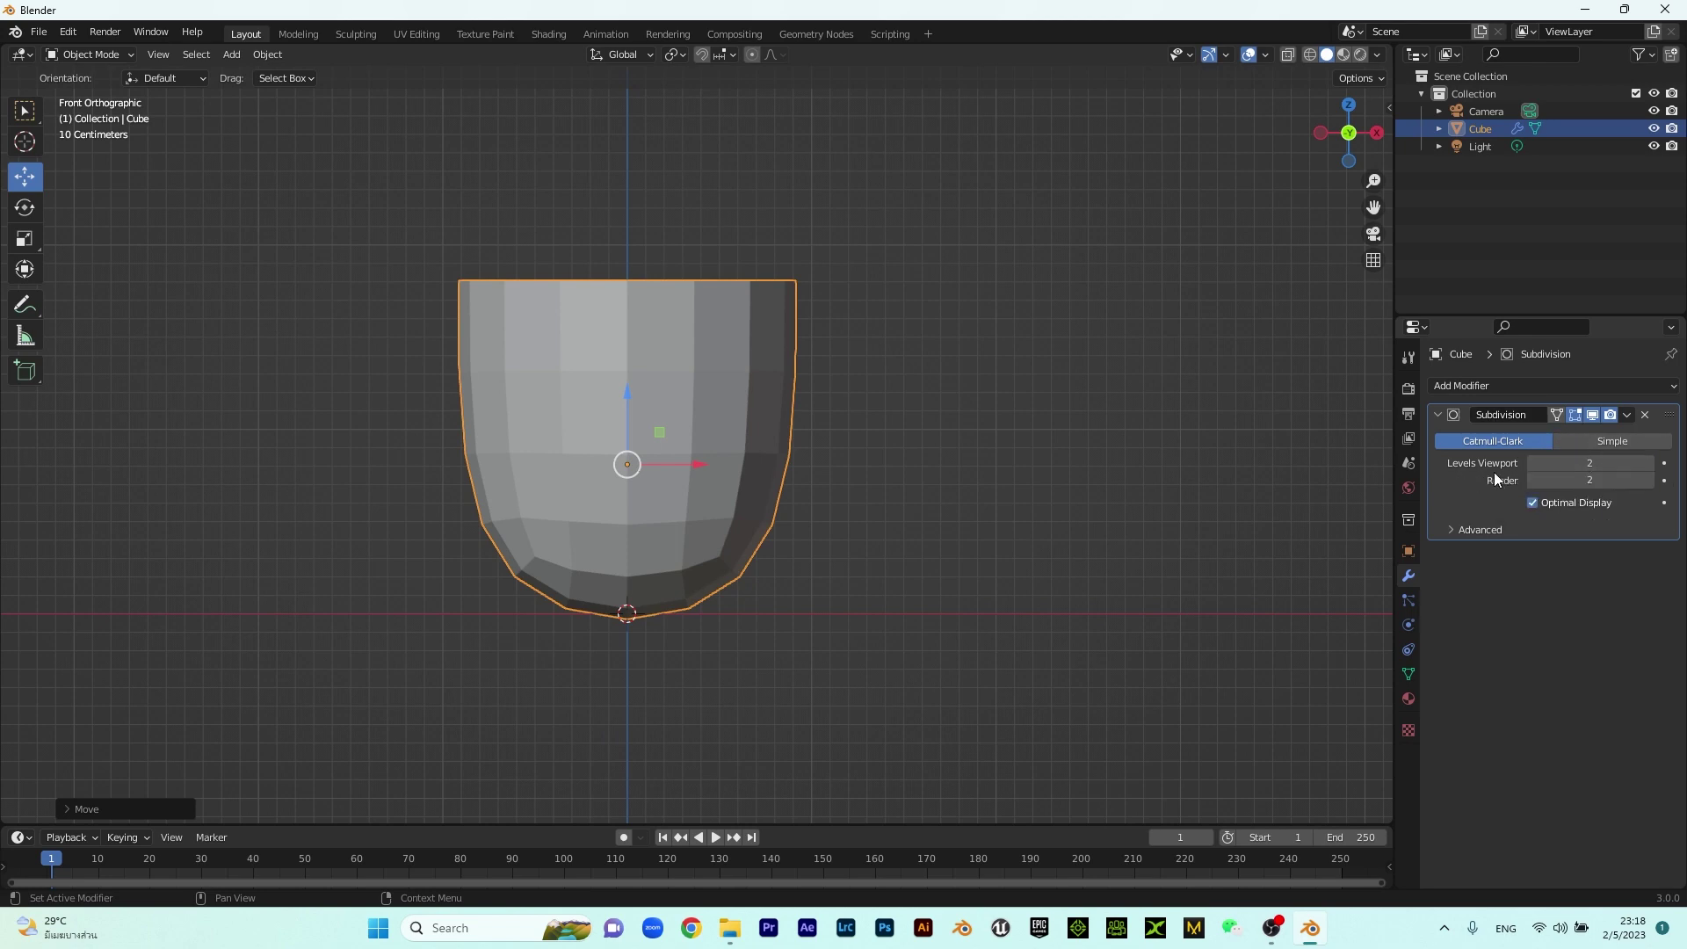
# Set the Subdivision modifier's viewport levels to 5
pyautogui.moveTo(1590, 463); pyautogui.dragTo(1617, 464)
pyautogui.click(1649, 463)
pyautogui.click(1586, 466)
pyautogui.write('5')
pyautogui.press('Return')
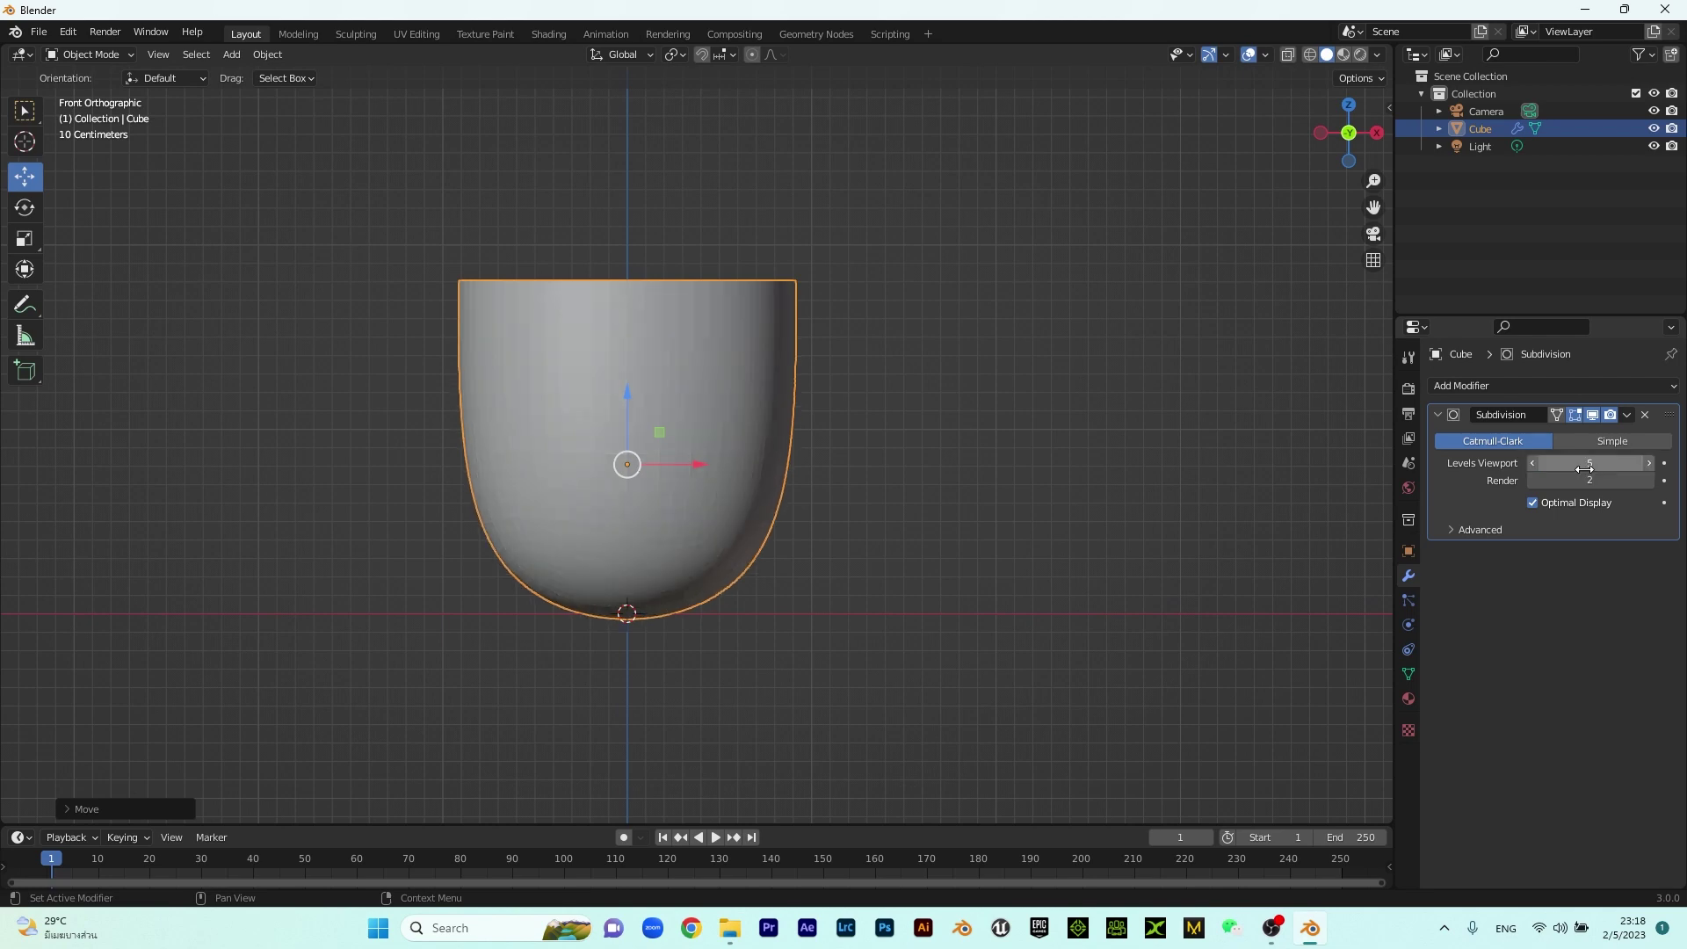
# In Edit Mode, add a centred horizontal loop cut around the body and raise it slightly above the middle
pyautogui.click(956, 540)
pyautogui.moveTo(957, 541); pyautogui.dragTo(719, 402, button='middle')
pyautogui.click(719, 404)
pyautogui.press('KP_1')
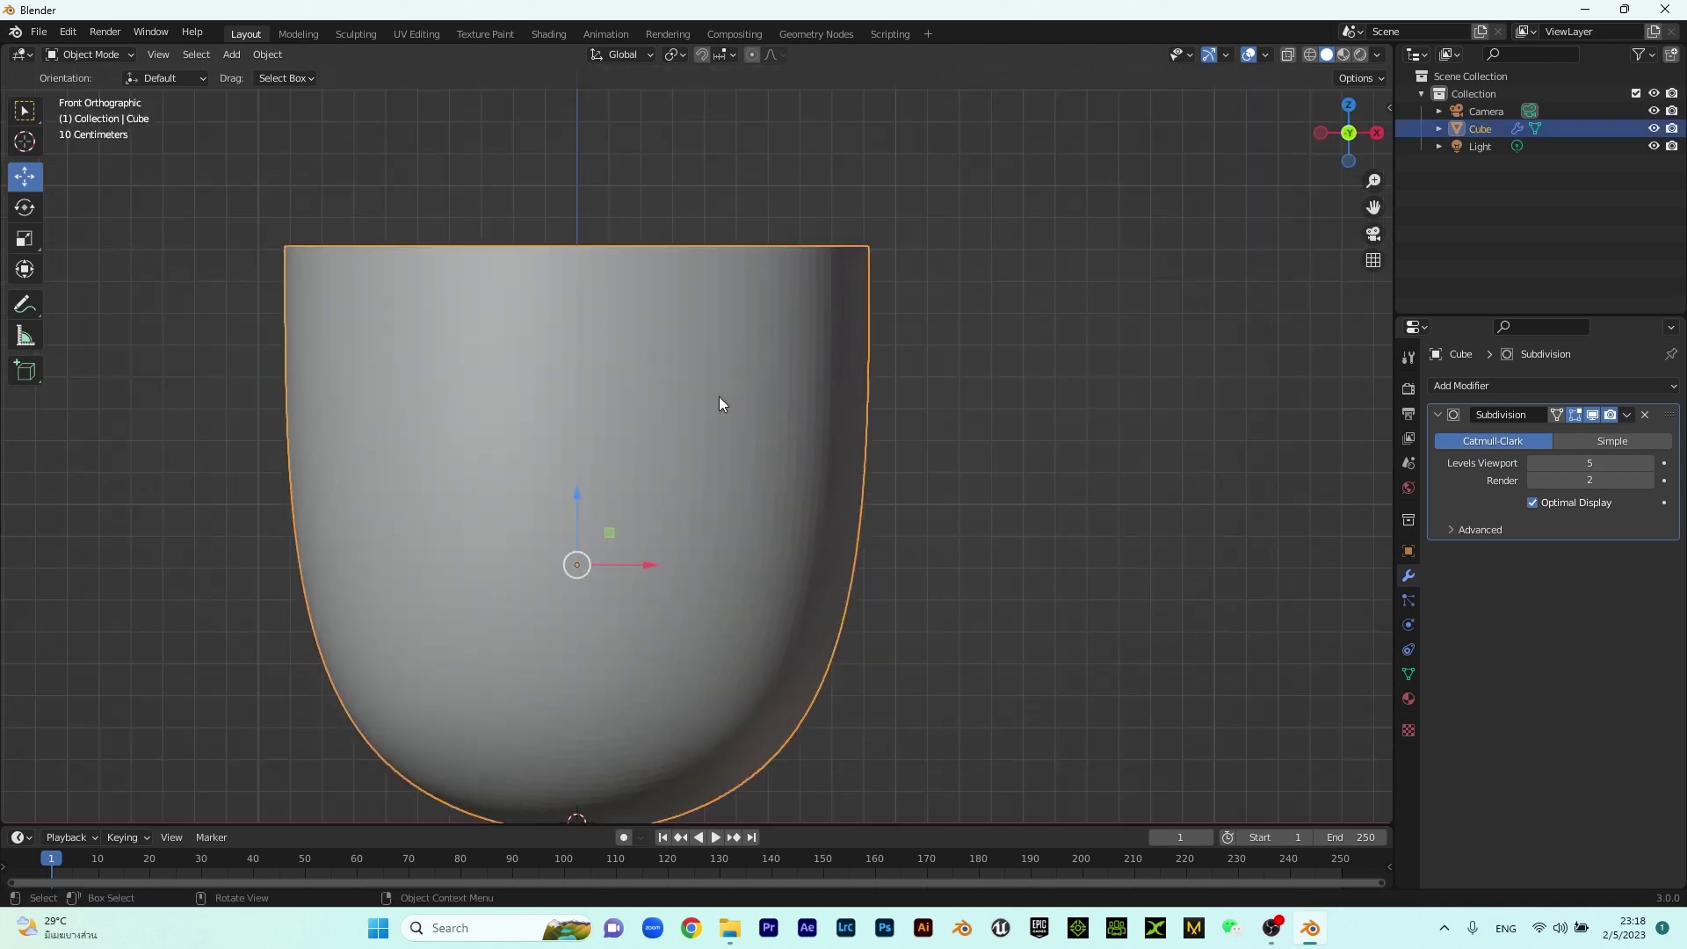
pyautogui.keyDown('shift'); pyautogui.moveTo(606, 479); pyautogui.dragTo(679, 393, button='middle'); pyautogui.keyUp('shift')
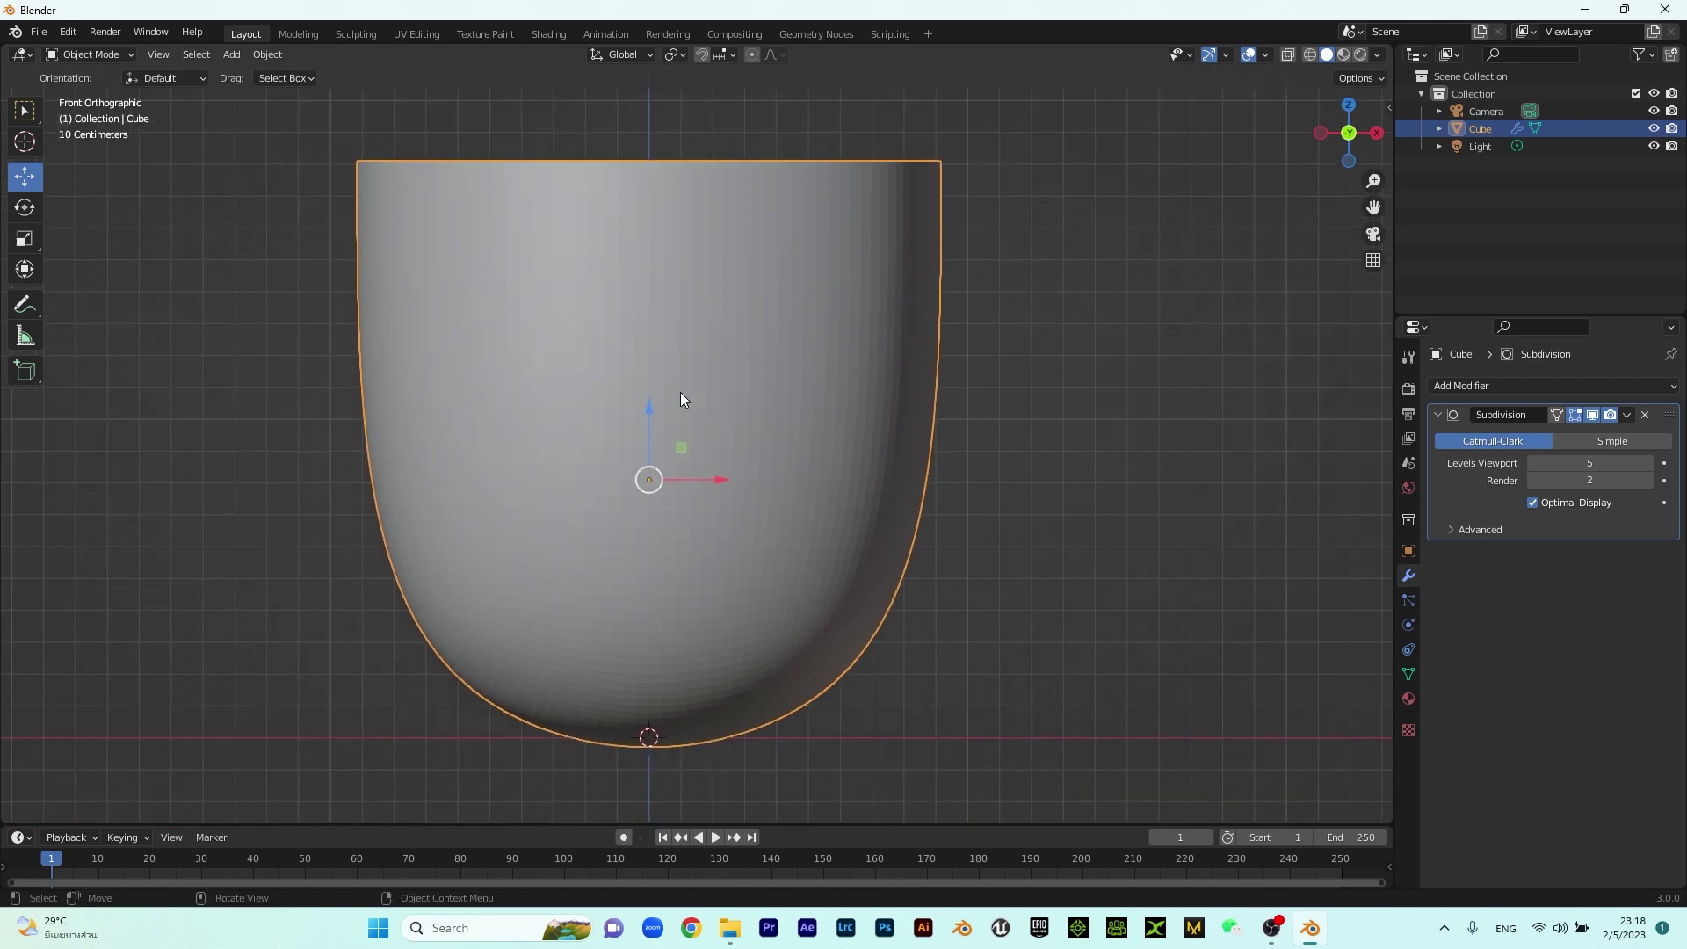
pyautogui.press('Tab')
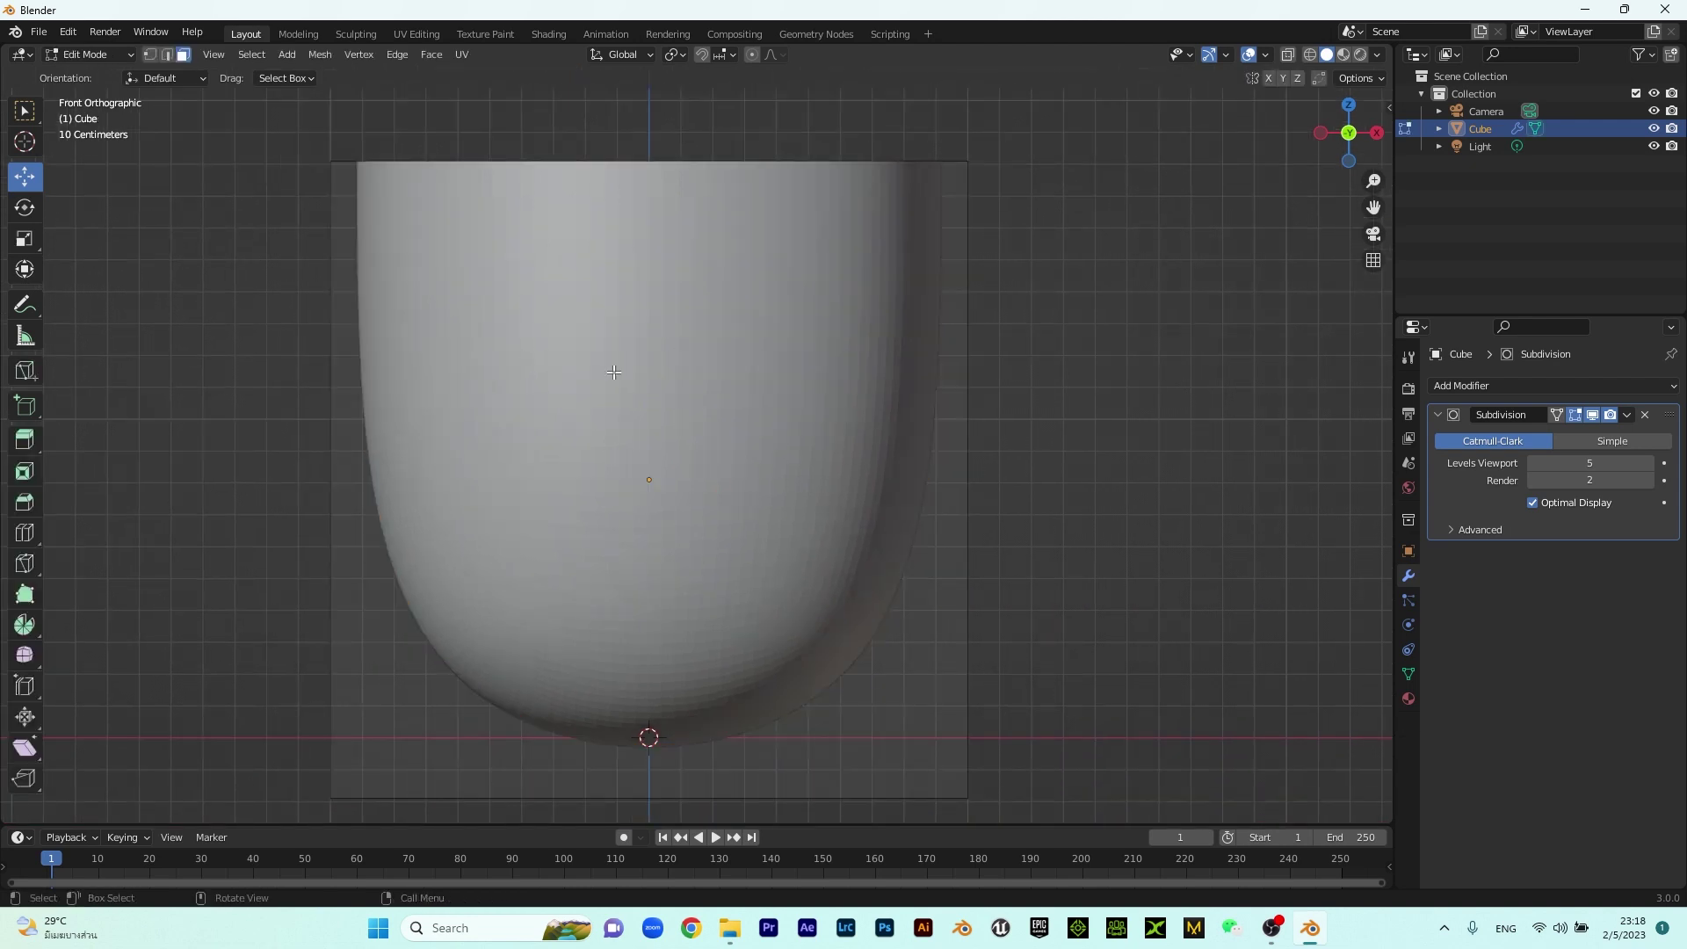
pyautogui.hotkey('ctrl', 'r')
pyautogui.click(357, 423)
pyautogui.rightClick(356, 423)
pyautogui.moveTo(653, 420); pyautogui.dragTo(657, 368)
# Add a second loop cut midway between the first loop and the rim, and scale it to about 0.37 for the neck
pyautogui.hotkey('ctrl', 'r')
pyautogui.click(324, 284)
pyautogui.rightClick(324, 284)
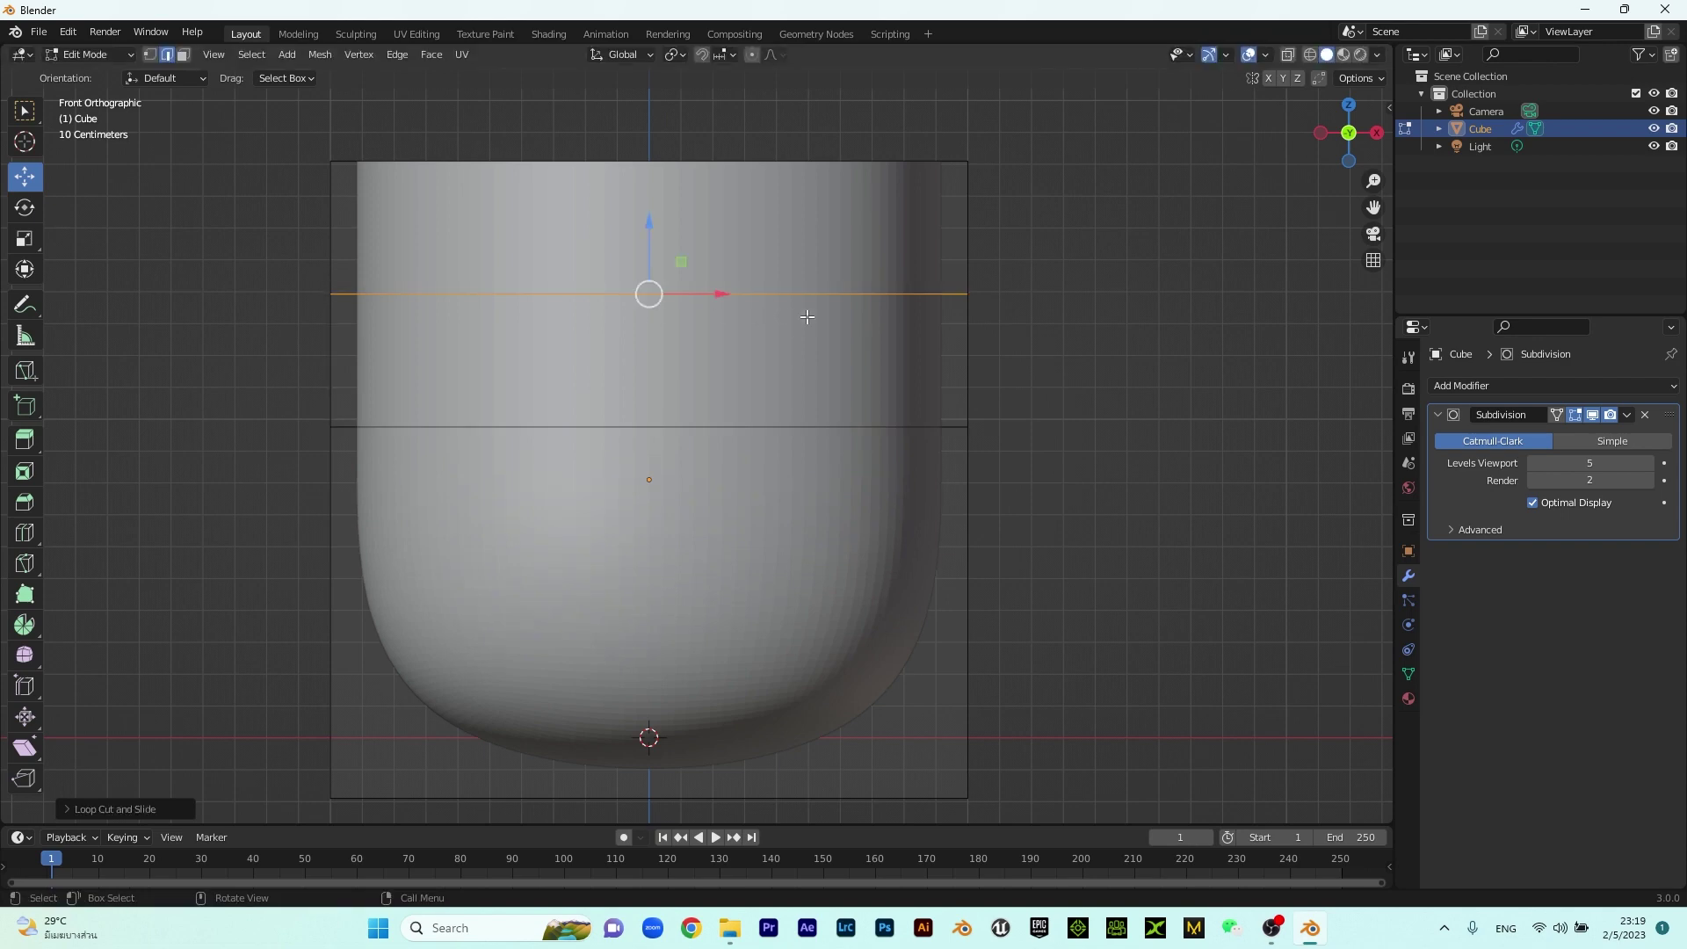
pyautogui.press('s')
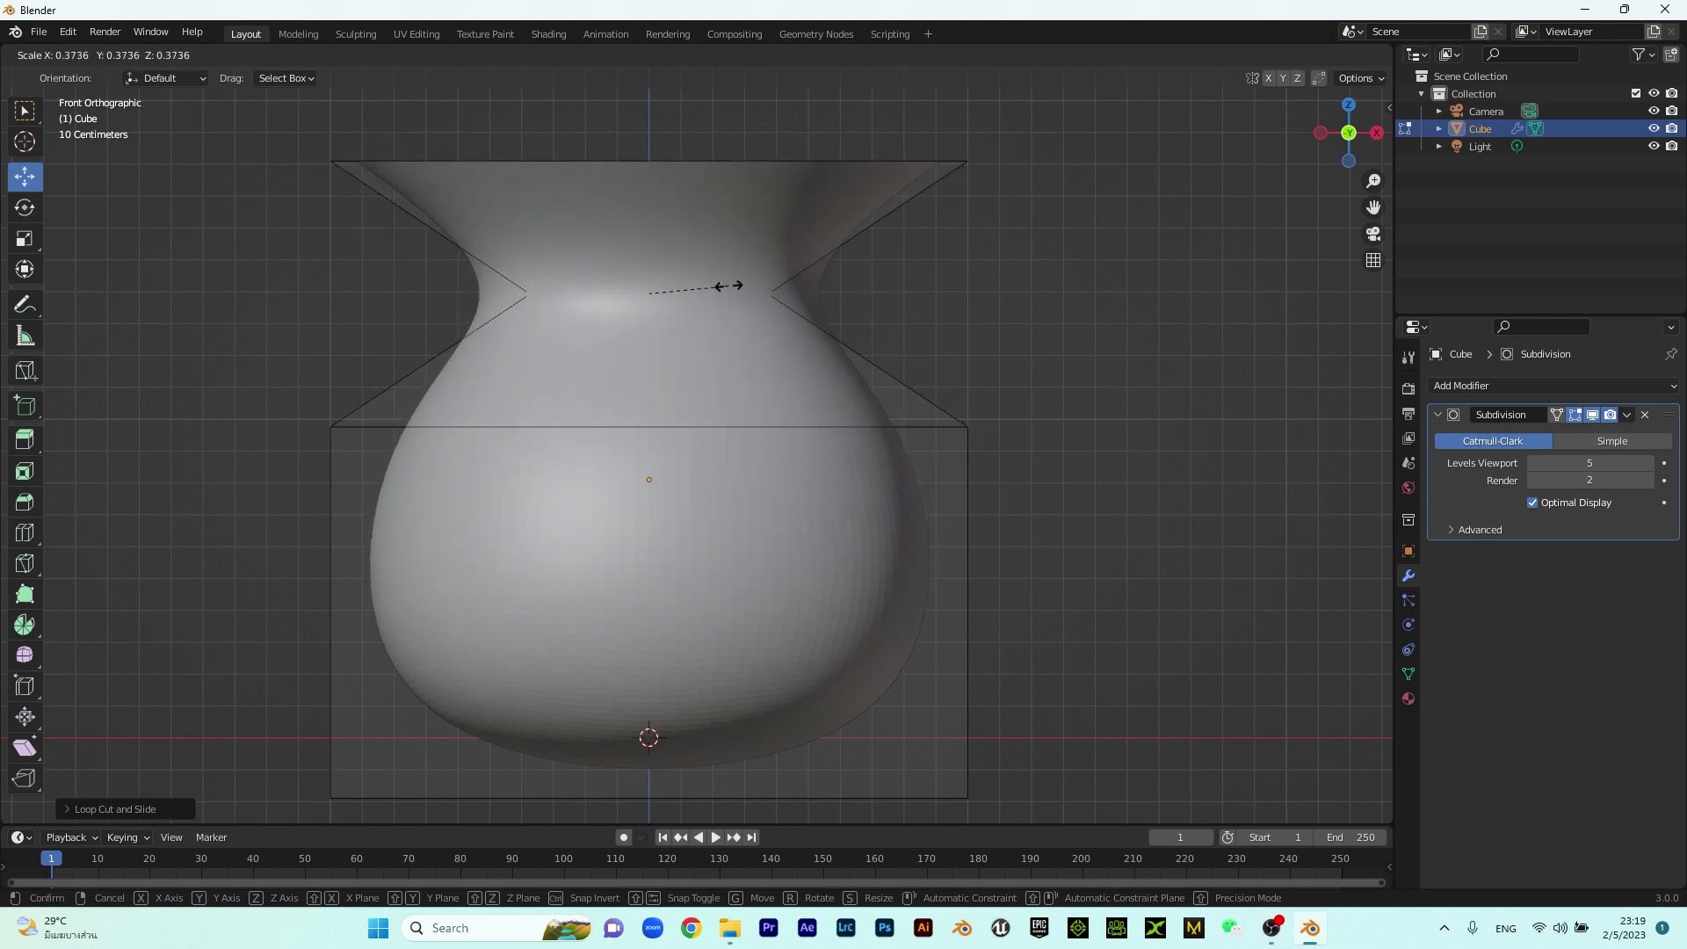
pyautogui.click(719, 287)
# Select the rim's edge loop and scale it to about 0.89 to narrow the vase's mouth
pyautogui.moveTo(898, 310); pyautogui.dragTo(831, 334, button='middle')
pyautogui.scroll(-3, 783, 362)
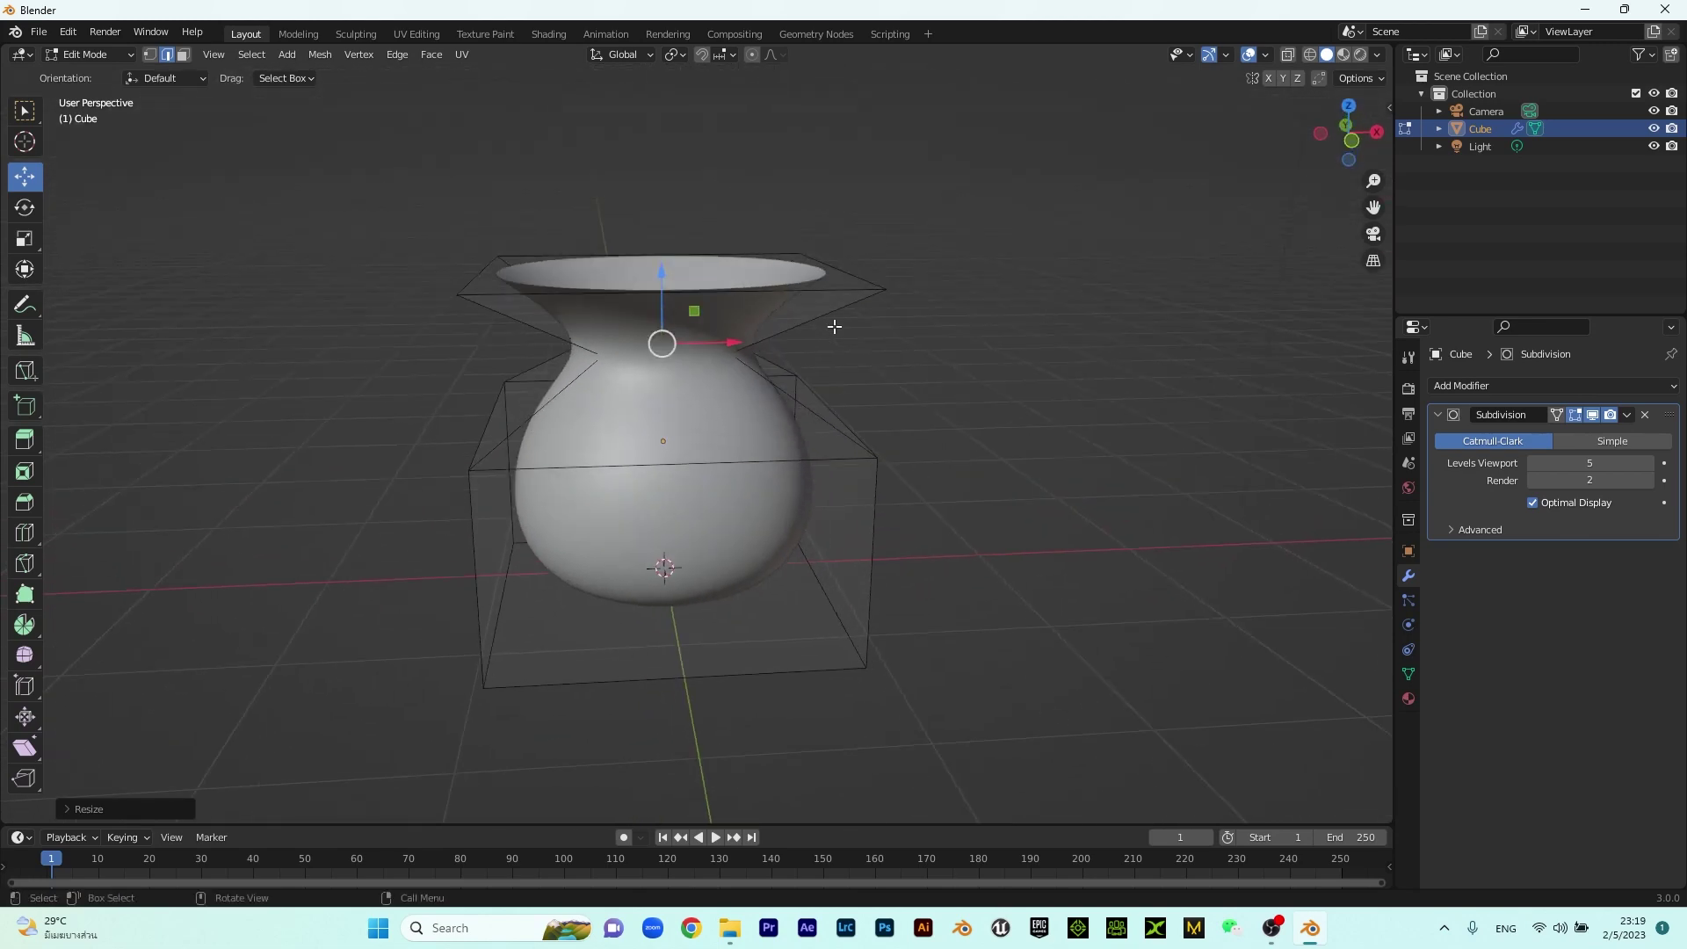
pyautogui.keyDown('alt'); pyautogui.click(835, 290); pyautogui.keyUp('alt')
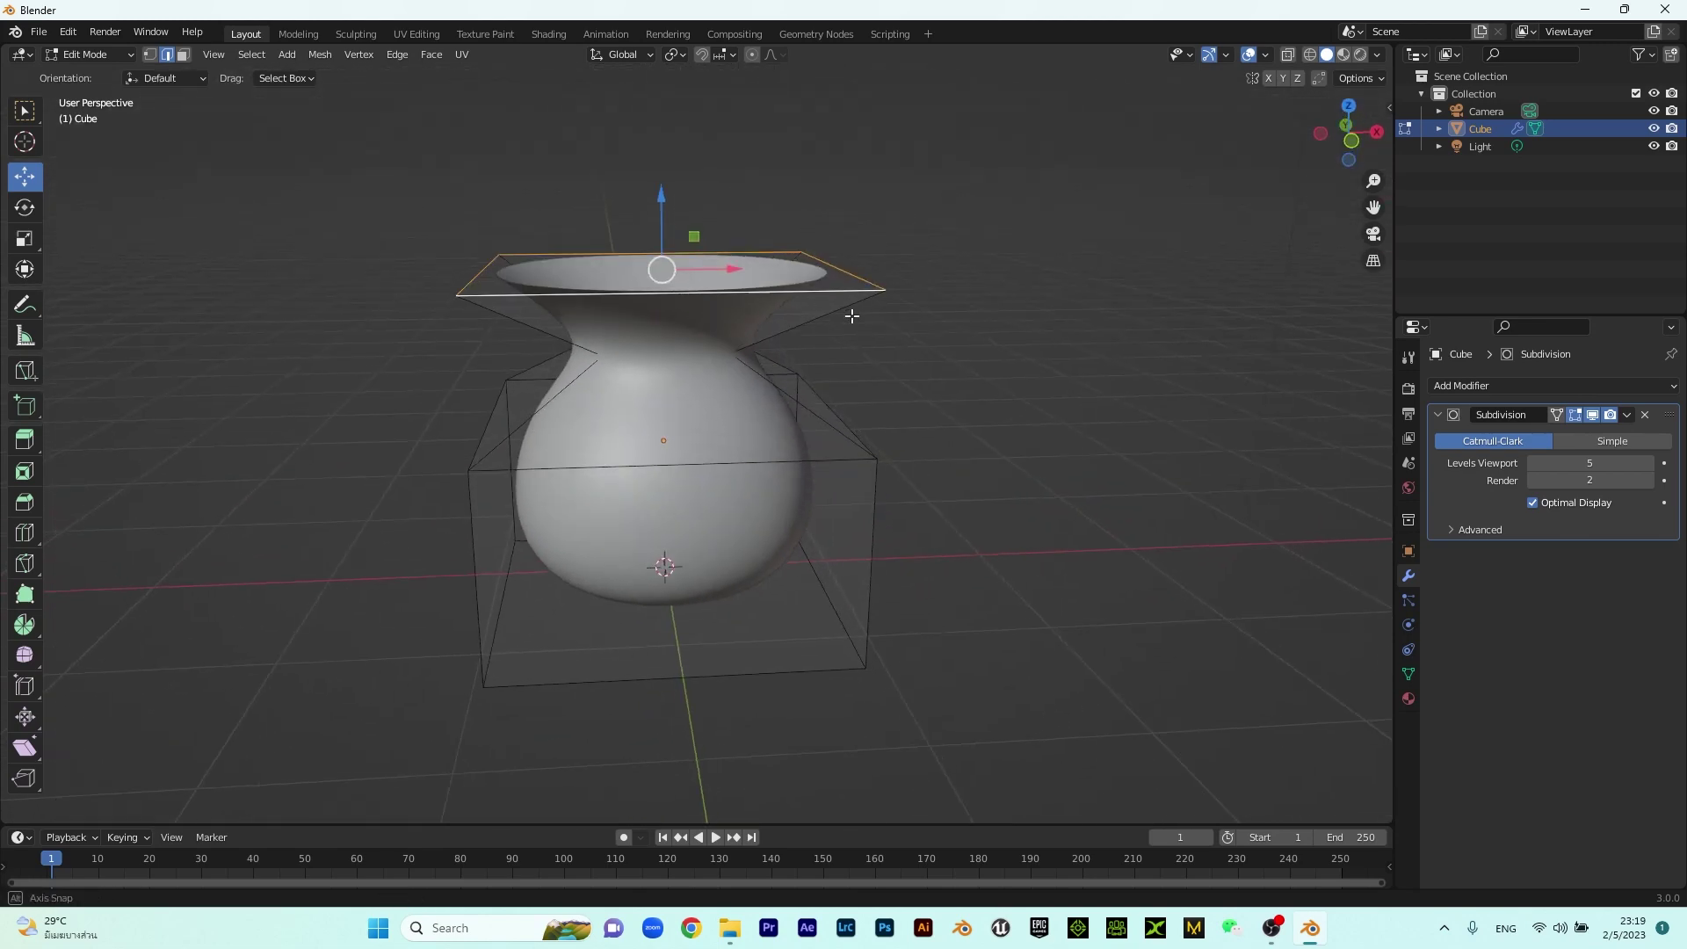
pyautogui.moveTo(851, 313); pyautogui.dragTo(844, 321, button='middle')
pyautogui.press('s')
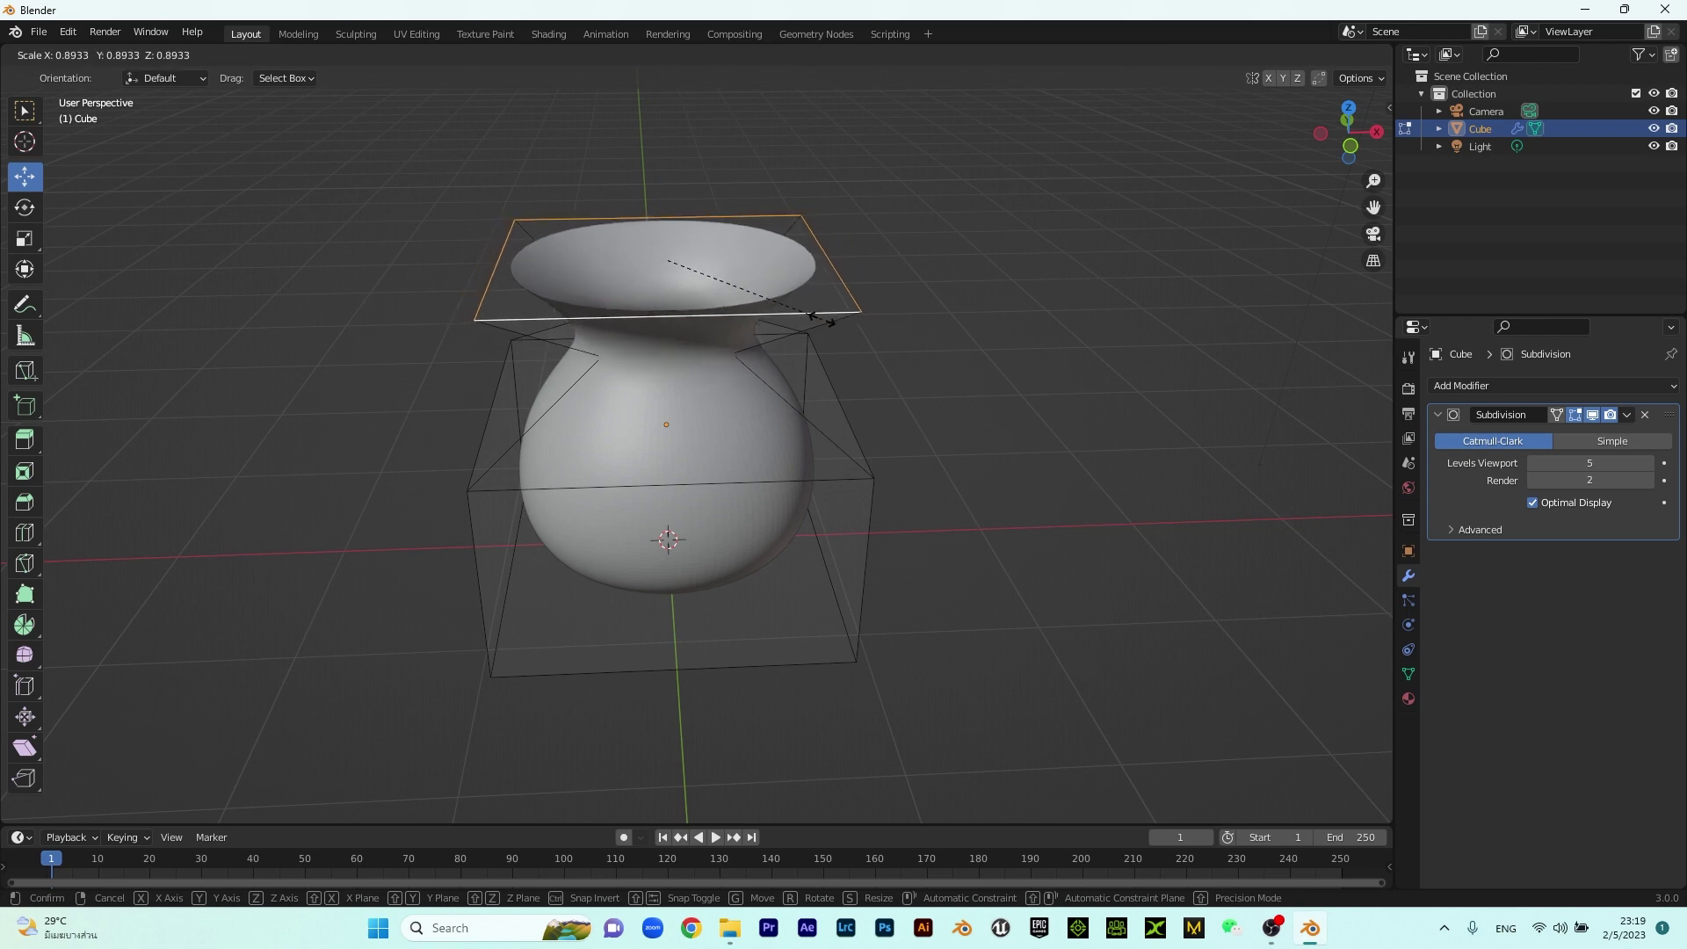
pyautogui.click(822, 327)
pyautogui.moveTo(819, 338); pyautogui.dragTo(815, 364, button='middle')
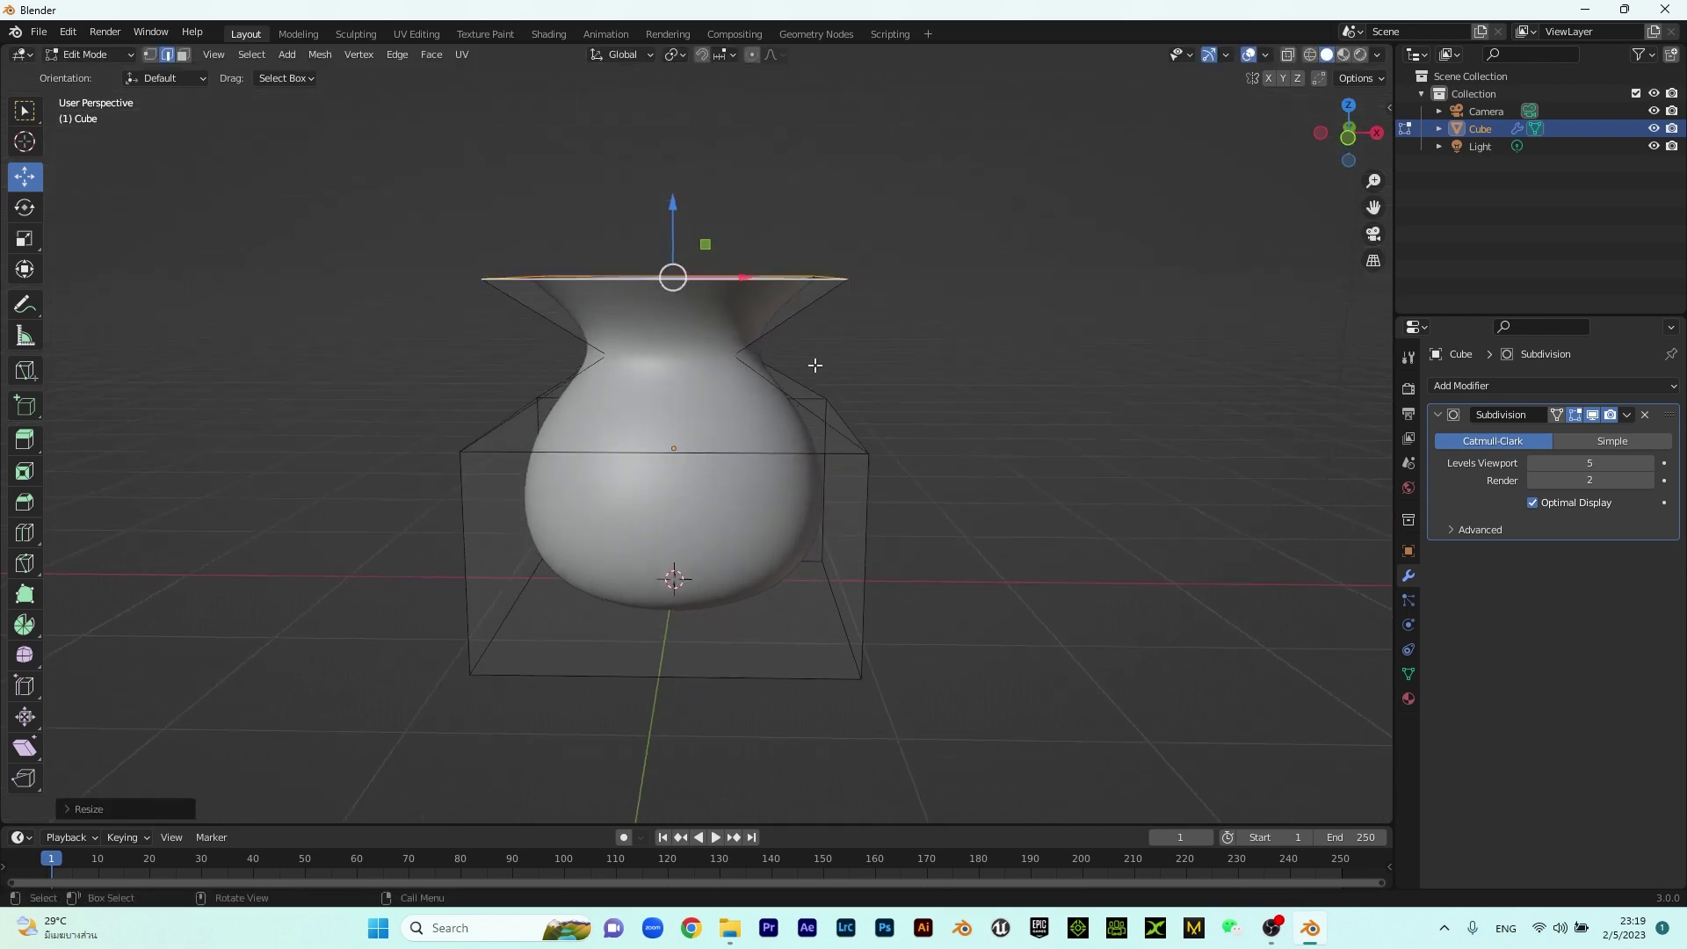
# Select the edge loop below the neck and move it up along Z to raise the vase's shoulder
pyautogui.click(582, 412)
pyautogui.moveTo(654, 514); pyautogui.dragTo(653, 490, button='middle')
pyautogui.click(677, 431)
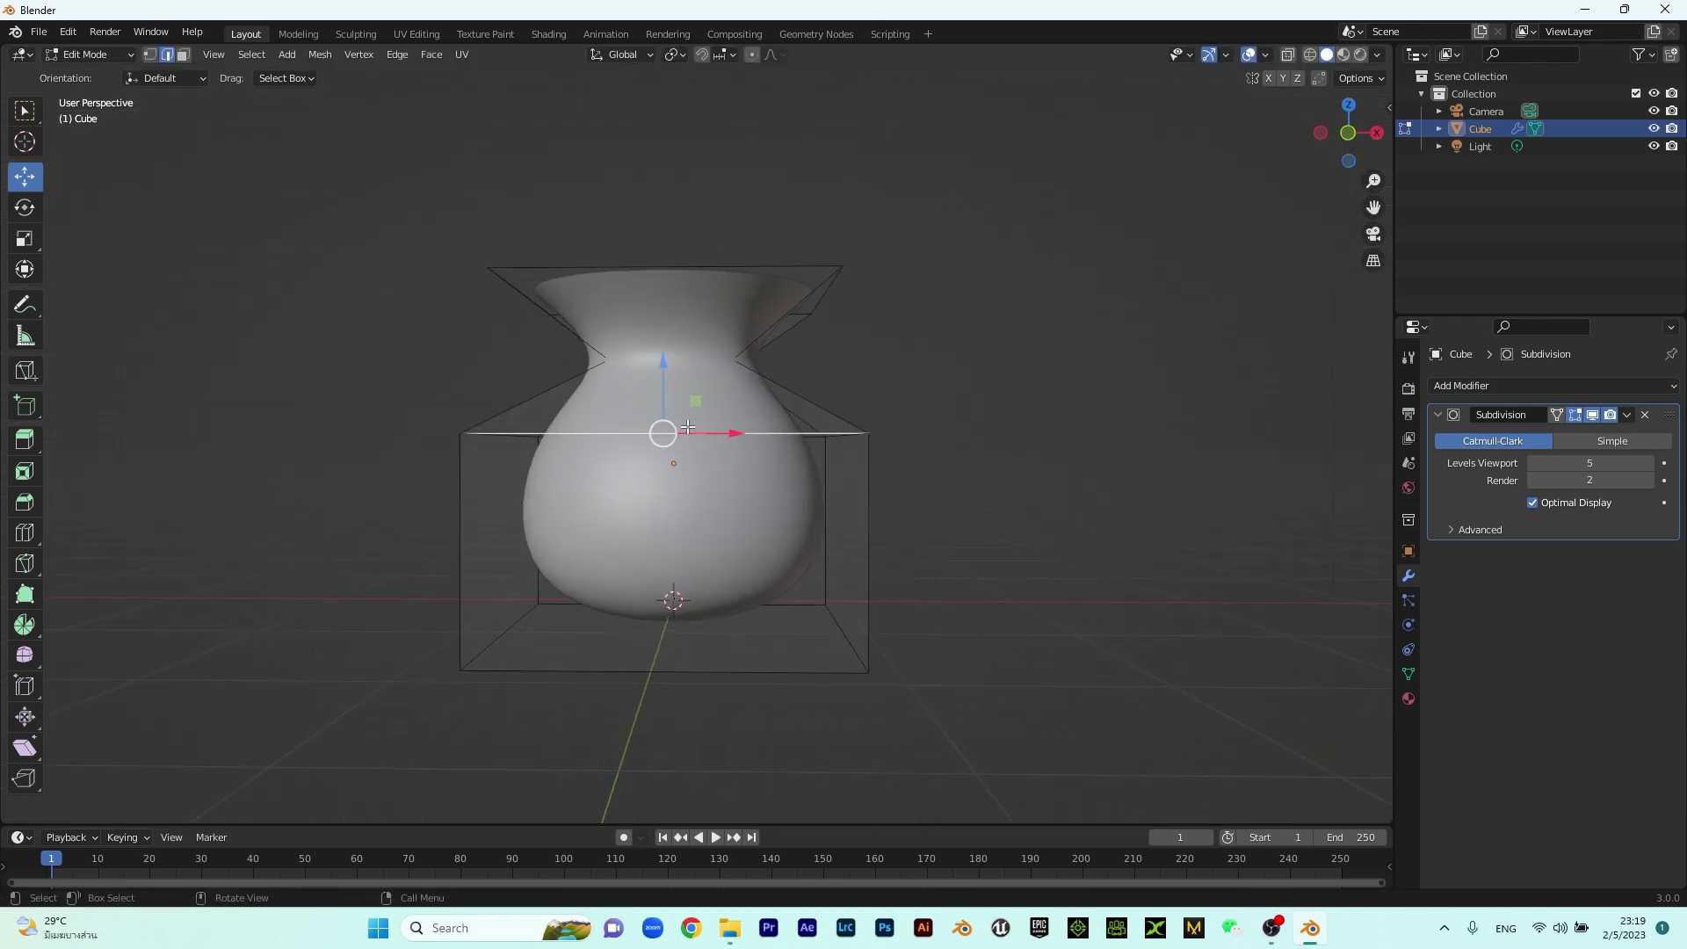
pyautogui.moveTo(858, 441); pyautogui.dragTo(785, 451, button='middle')
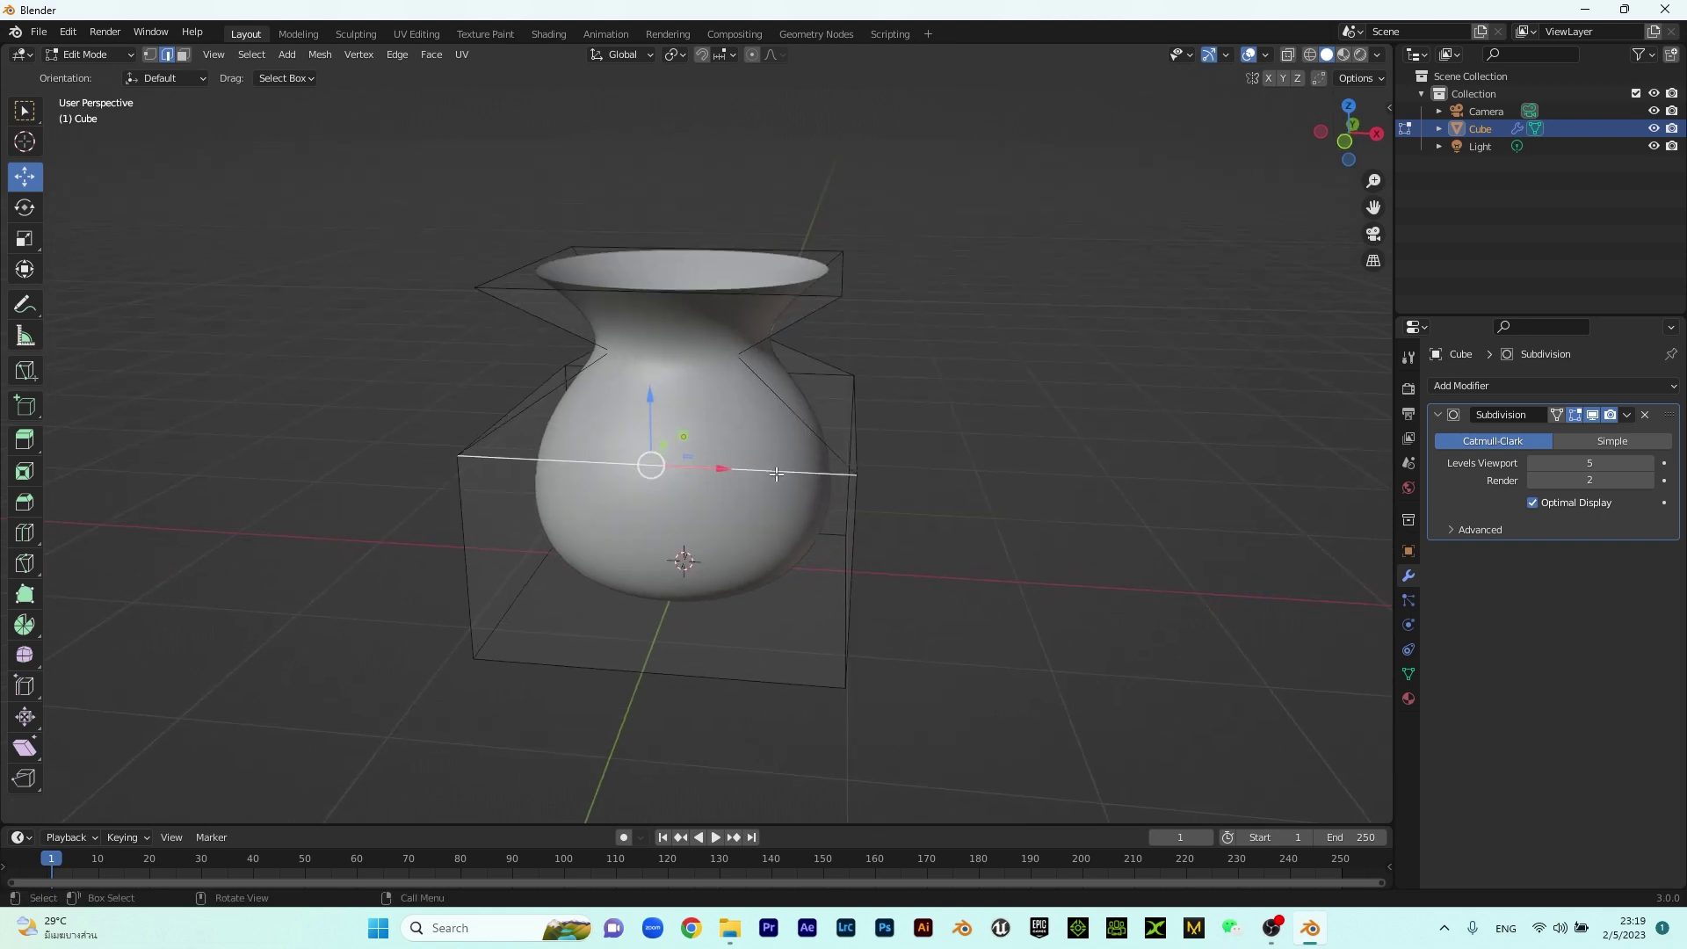
pyautogui.scroll(3, 791, 470)
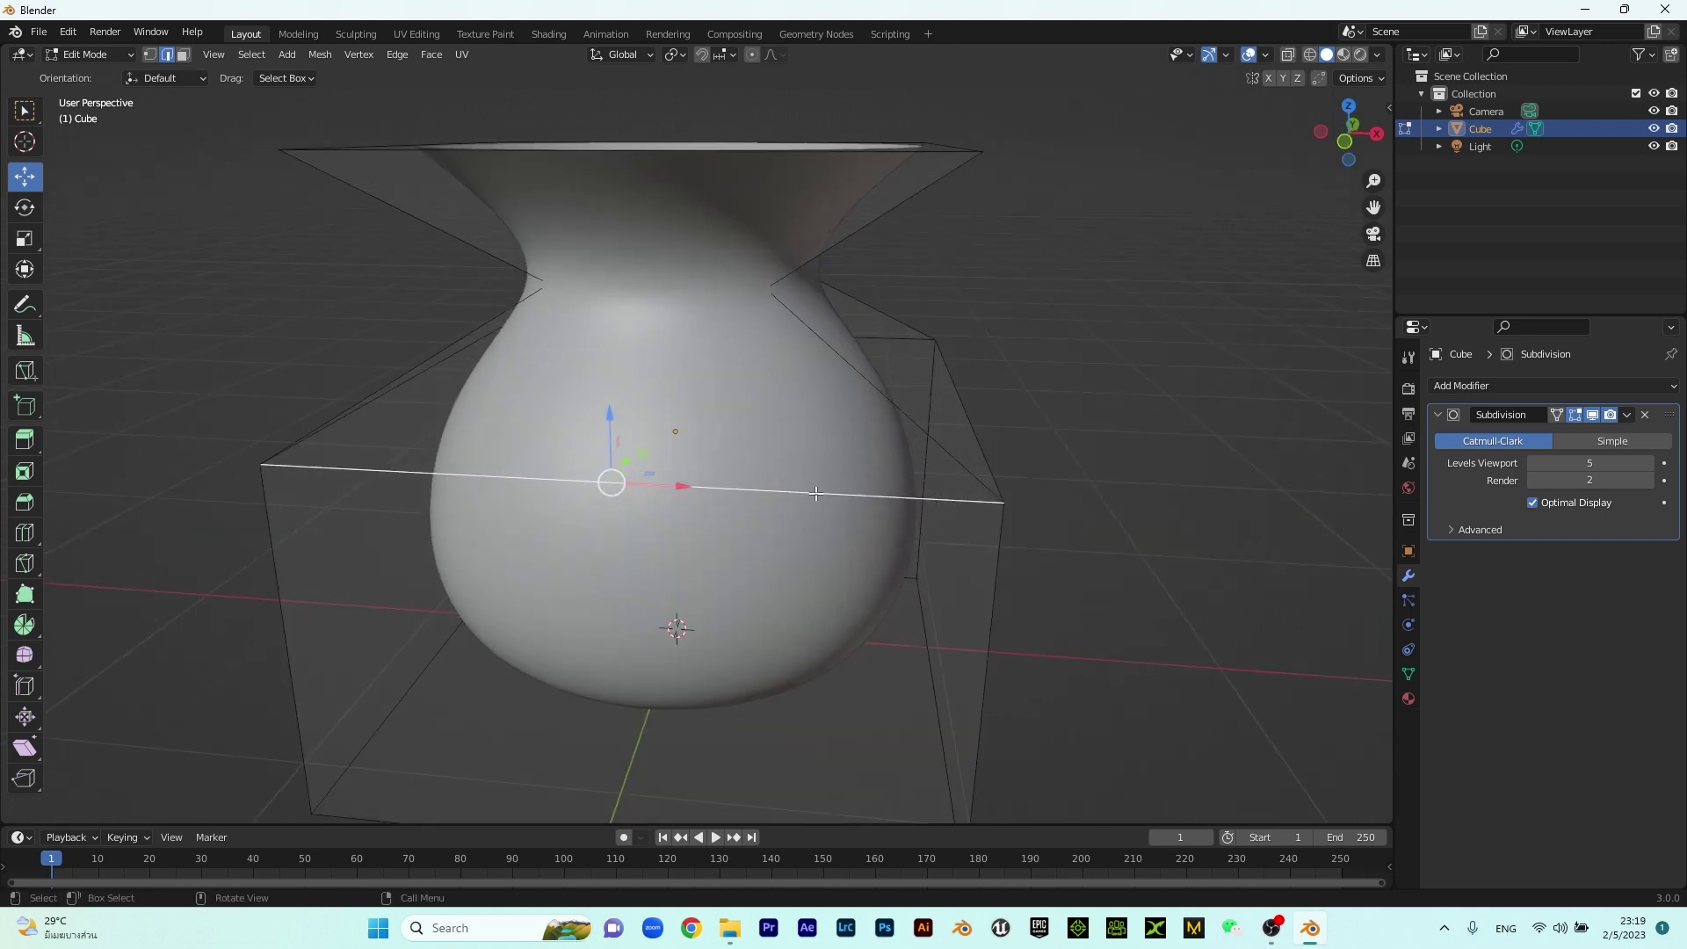
pyautogui.keyDown('alt'); pyautogui.click(815, 494); pyautogui.keyUp('alt')
pyautogui.moveTo(815, 494); pyautogui.dragTo(835, 478, button='middle')
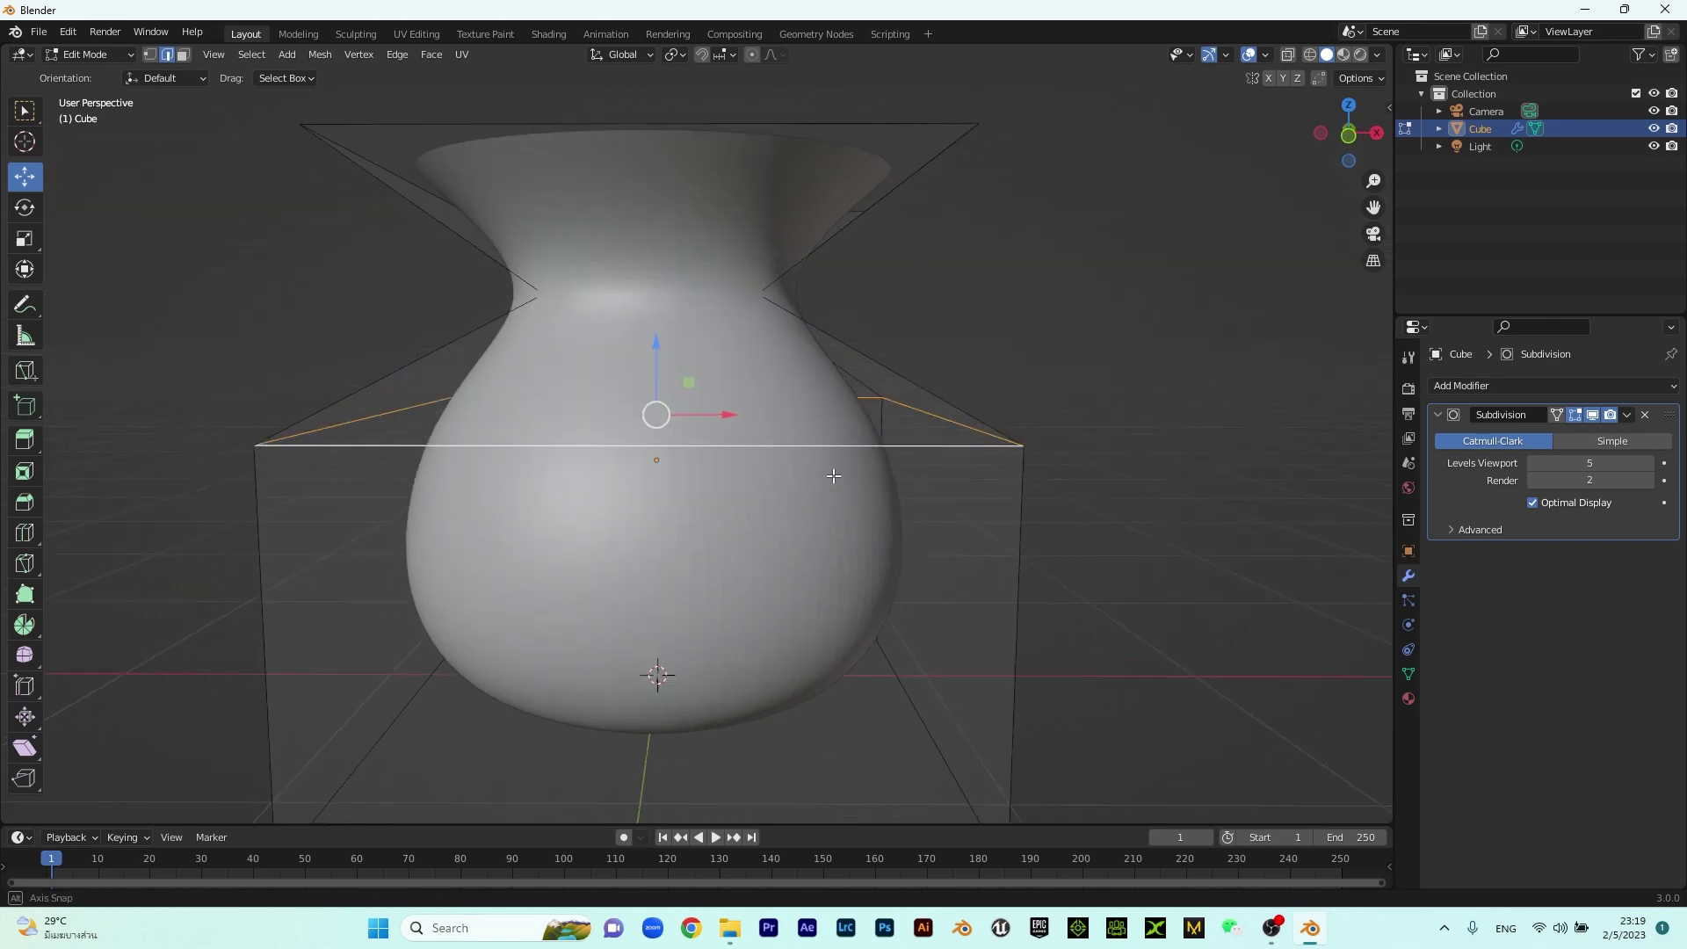
pyautogui.moveTo(664, 347); pyautogui.dragTo(676, 280)
pyautogui.moveTo(741, 414)
pyautogui.mouseDown(button='middle')
pyautogui.moveTo(713, 400)
pyautogui.moveTo(747, 435)
pyautogui.mouseUp(button='middle')
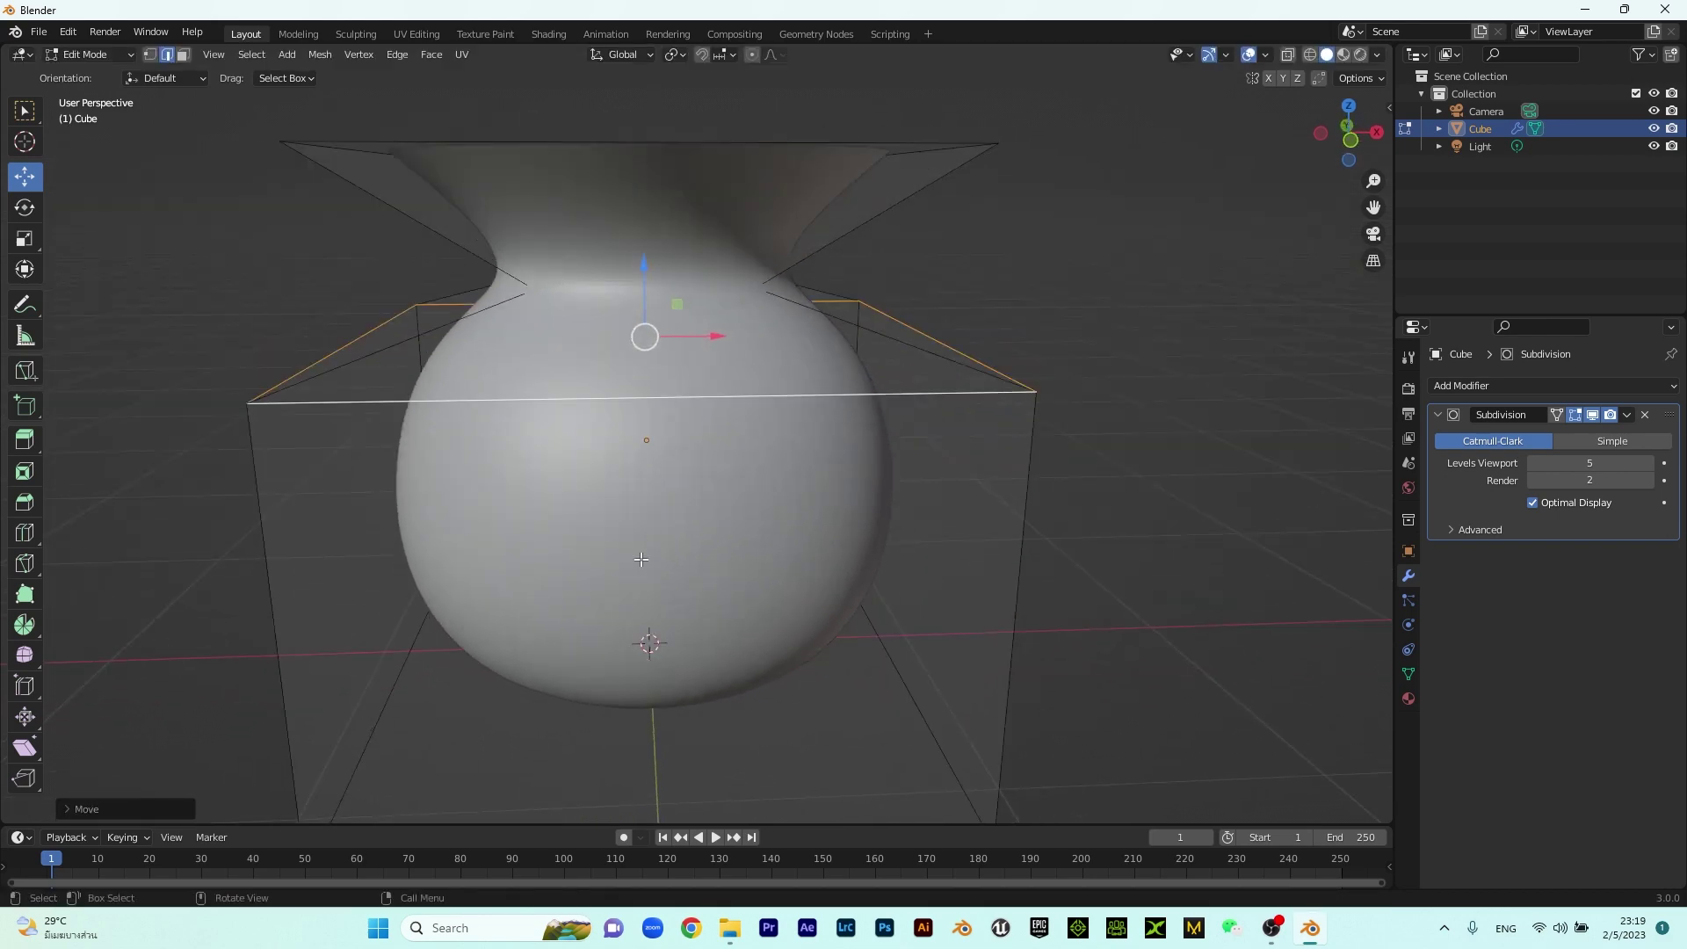
# Add a horizontal loop cut around the lower body between the shoulder loop and the base
pyautogui.hotkey('ctrl', 'r')
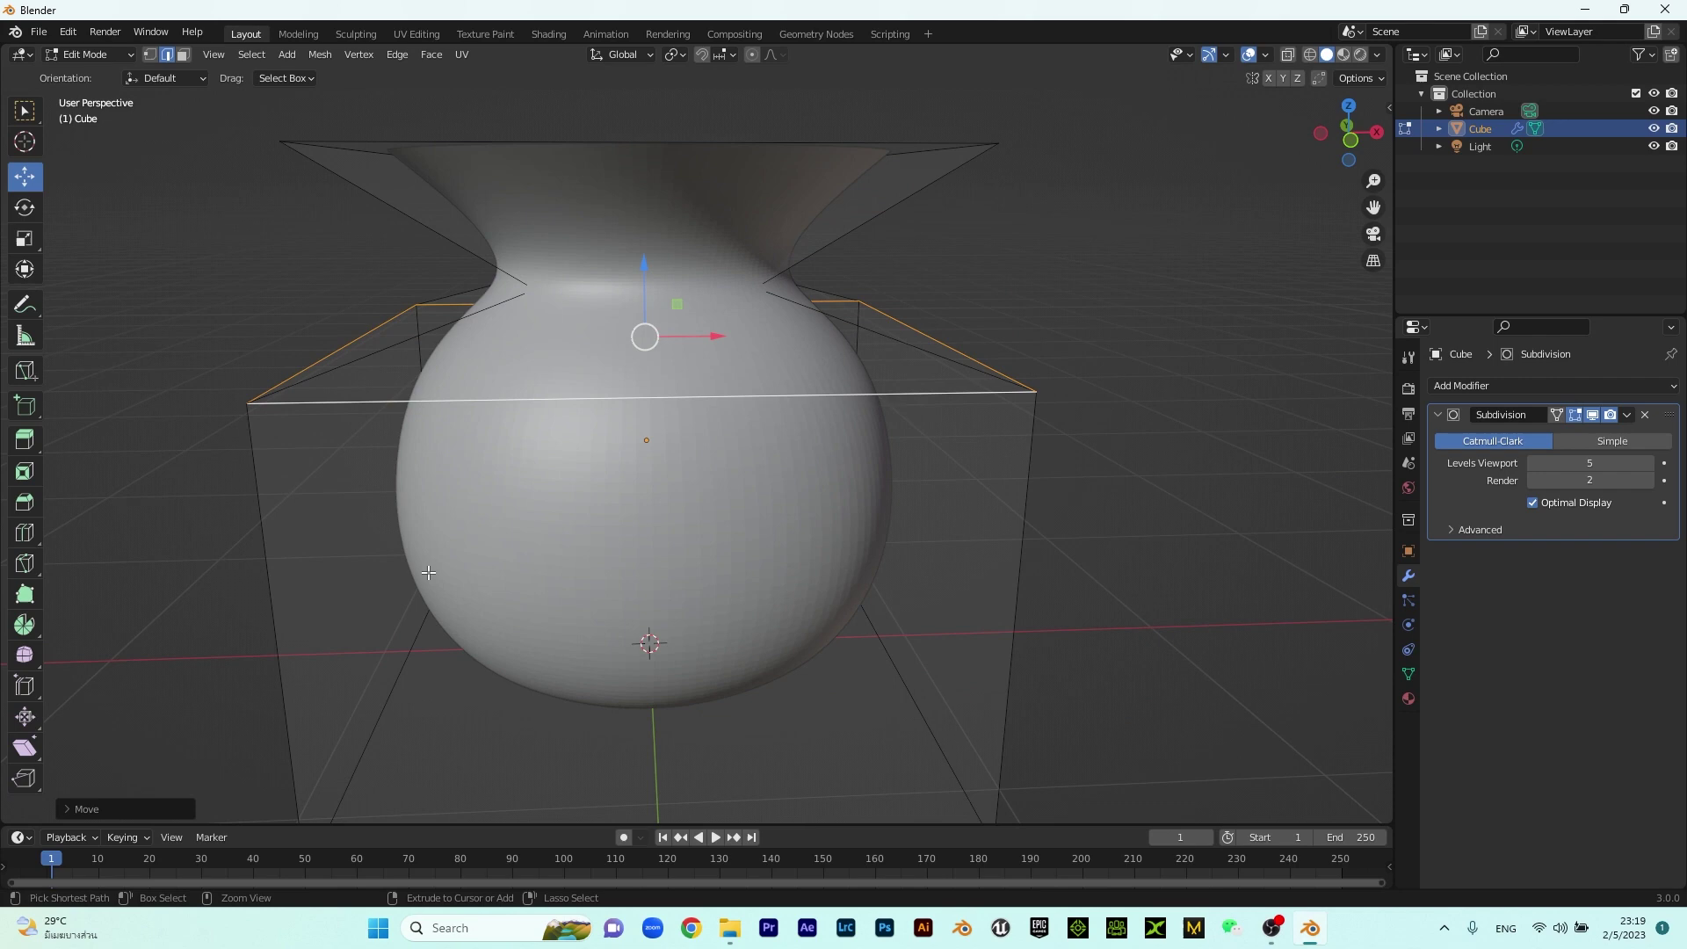
pyautogui.click(262, 582)
pyautogui.click(622, 567)
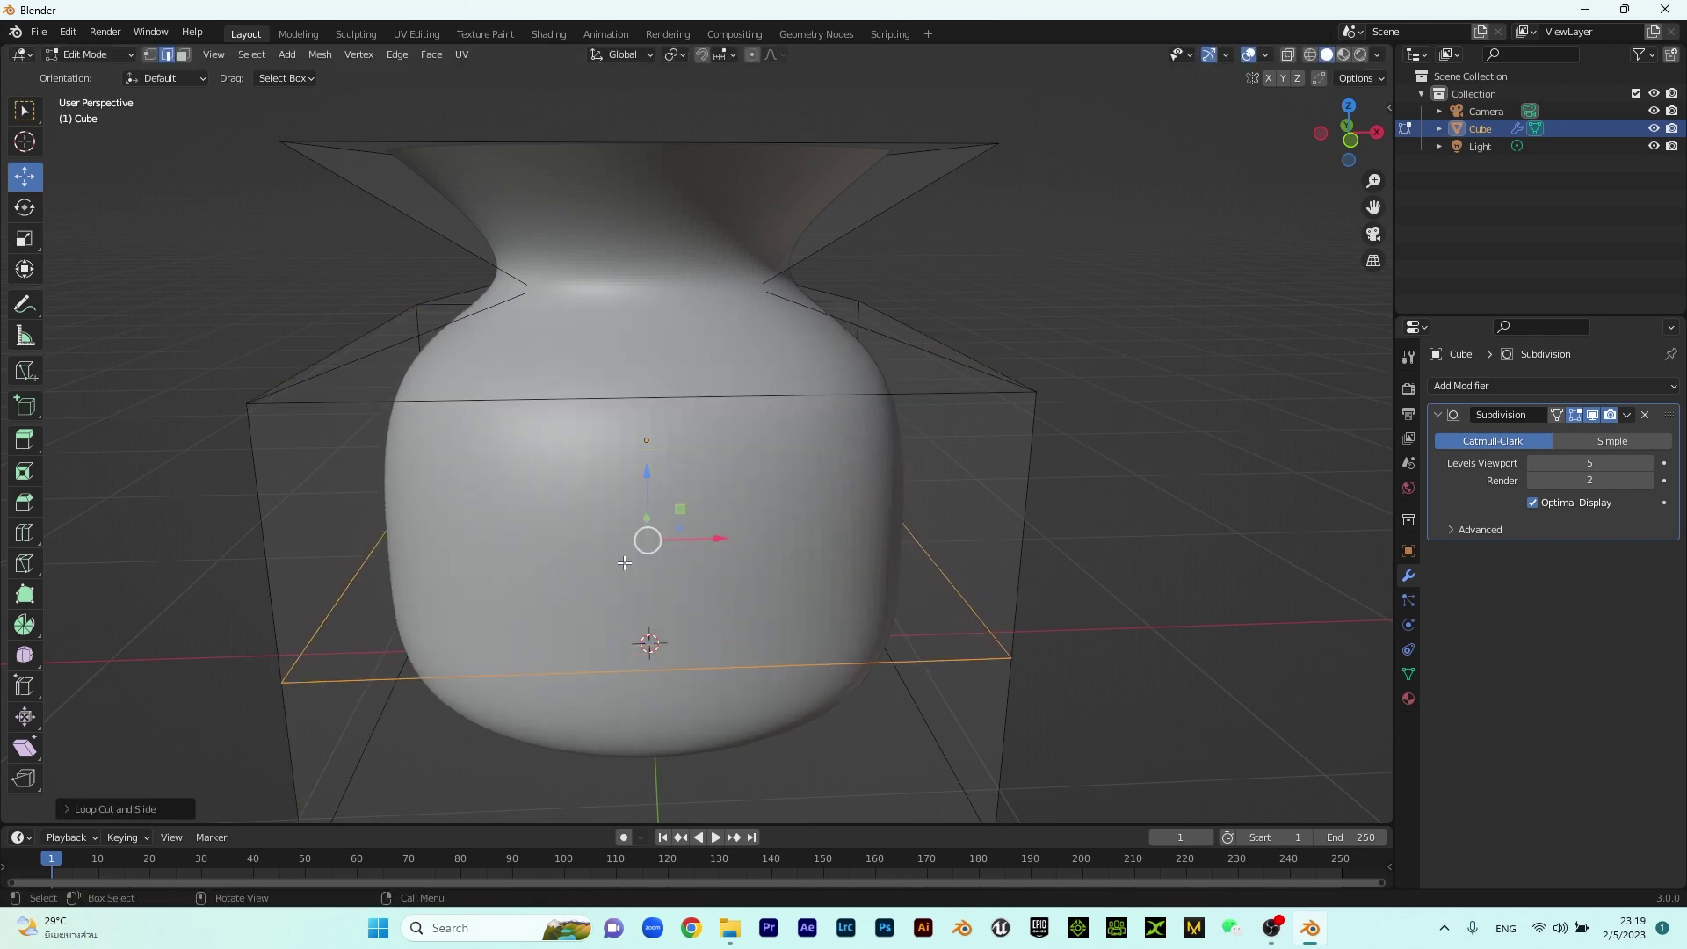
# Select the bottom face of the vase's cage and scale it to about 0.91 to narrow the base
pyautogui.scroll(-2, 871, 516)
pyautogui.moveTo(870, 515)
pyautogui.mouseDown(button='middle')
pyautogui.moveTo(835, 495)
pyautogui.moveTo(846, 522)
pyautogui.mouseUp(button='middle')
pyautogui.moveTo(735, 667); pyautogui.dragTo(770, 616, button='middle')
pyautogui.click(774, 663)
pyautogui.click(393, 245)
pyautogui.click(183, 55)
pyautogui.click(746, 667)
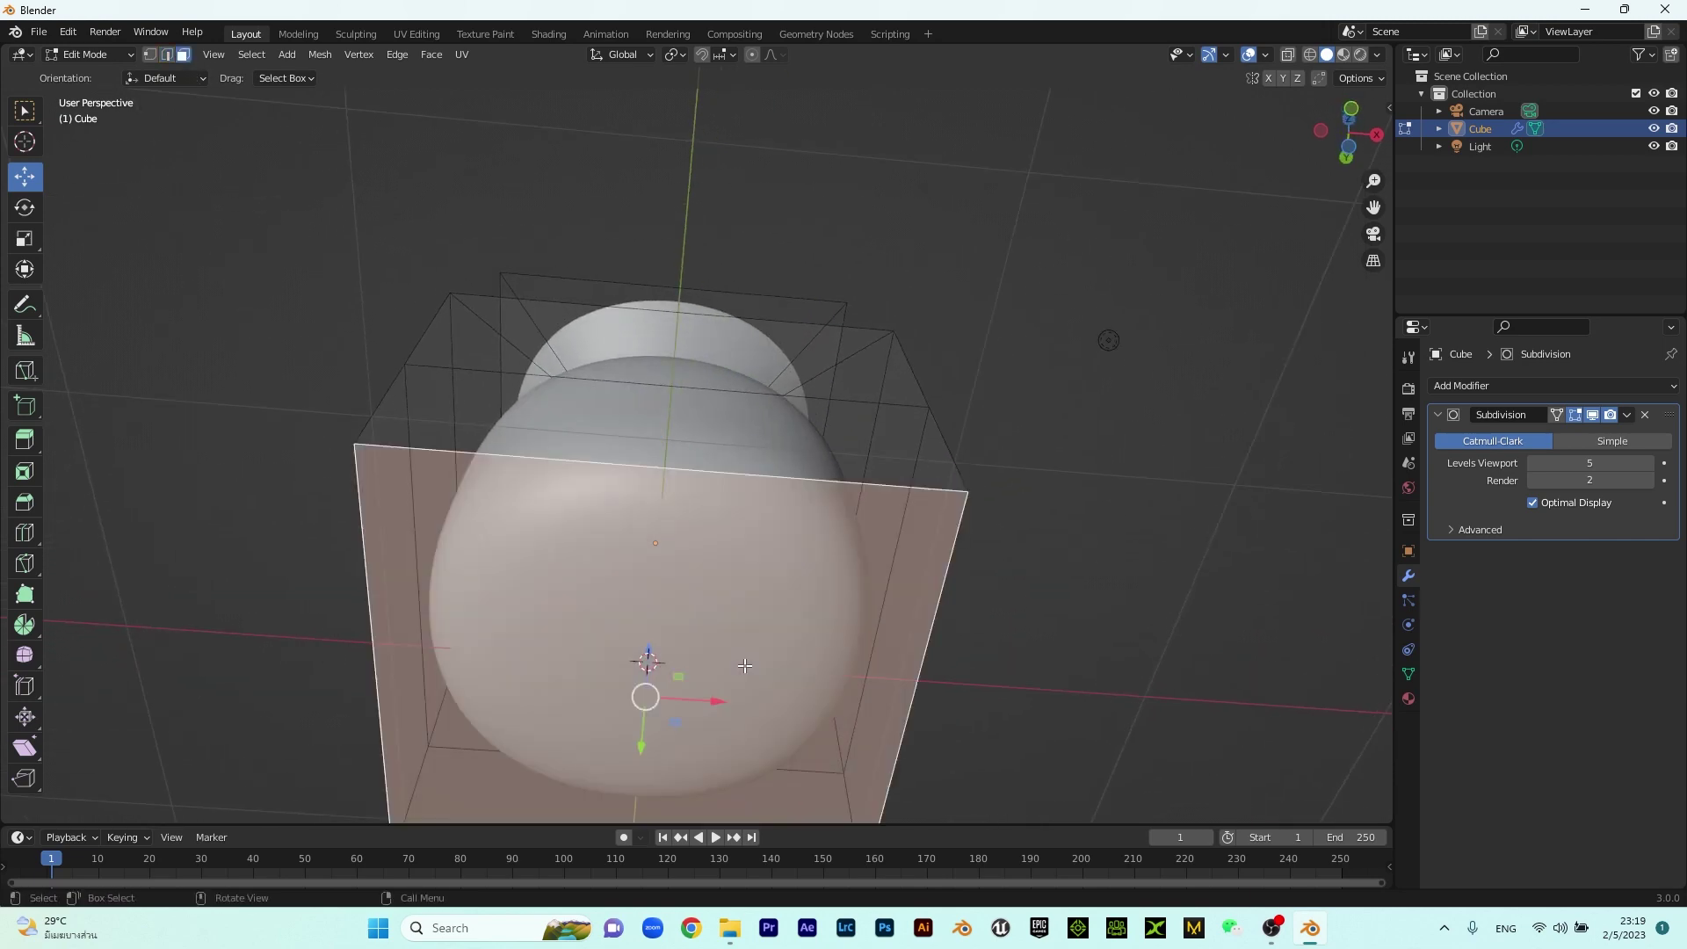
pyautogui.moveTo(807, 677); pyautogui.dragTo(799, 723, button='middle')
pyautogui.scroll(-2, 799, 723)
pyautogui.moveTo(744, 652); pyautogui.dragTo(747, 677, button='middle')
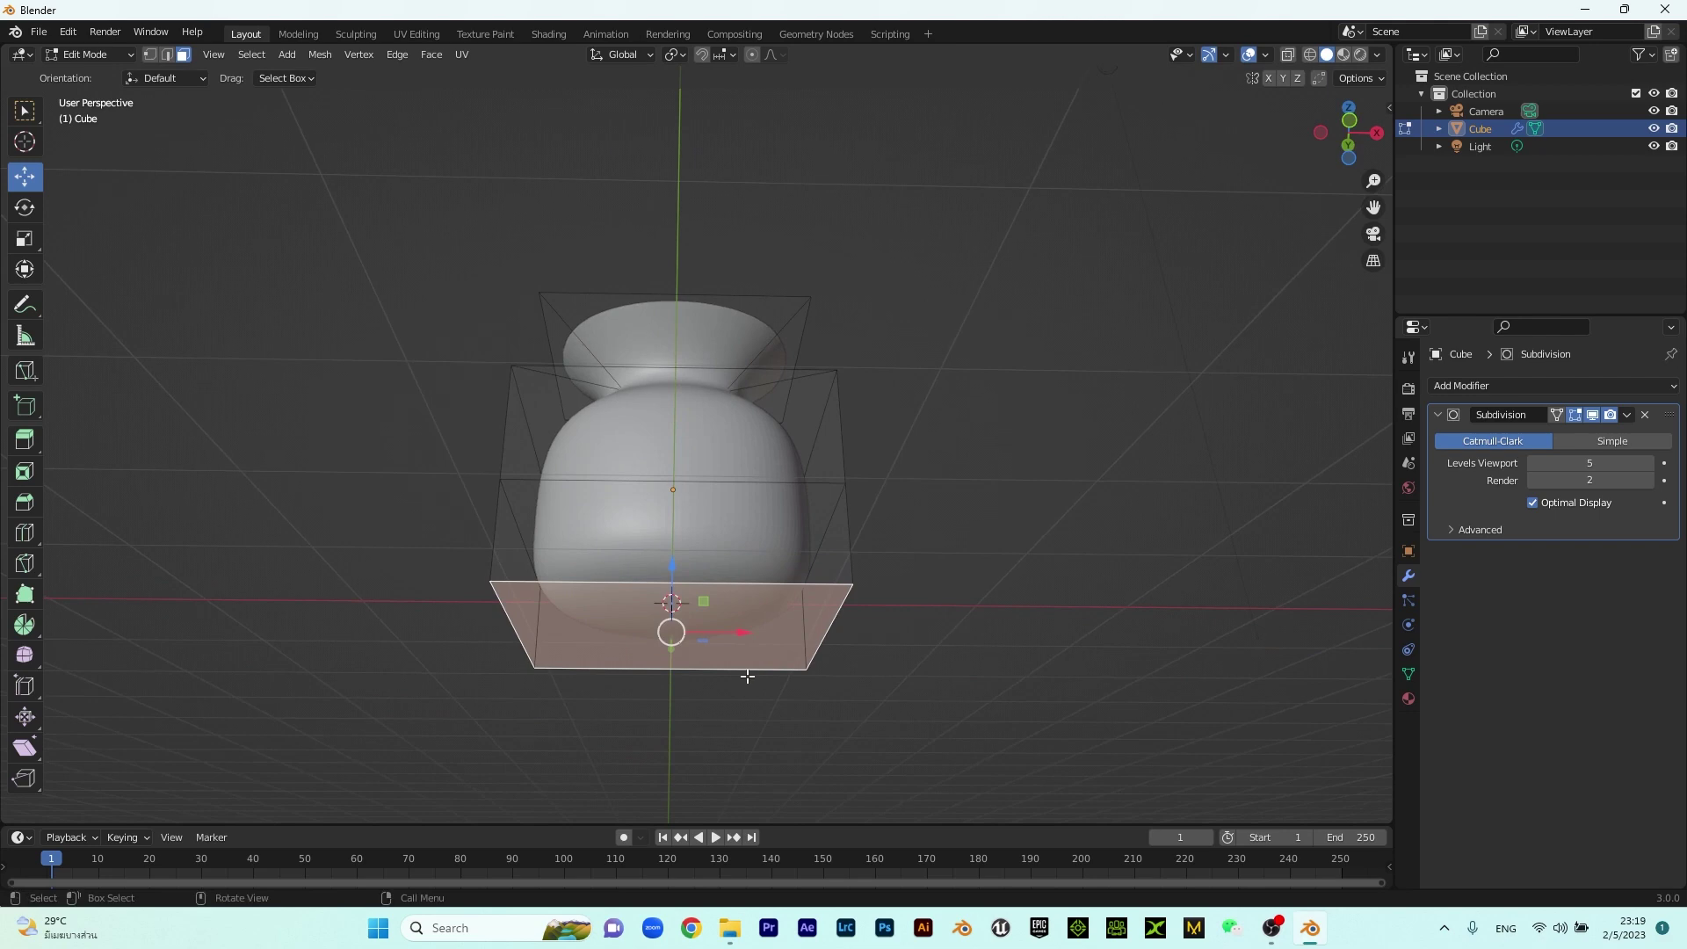
pyautogui.press('s')
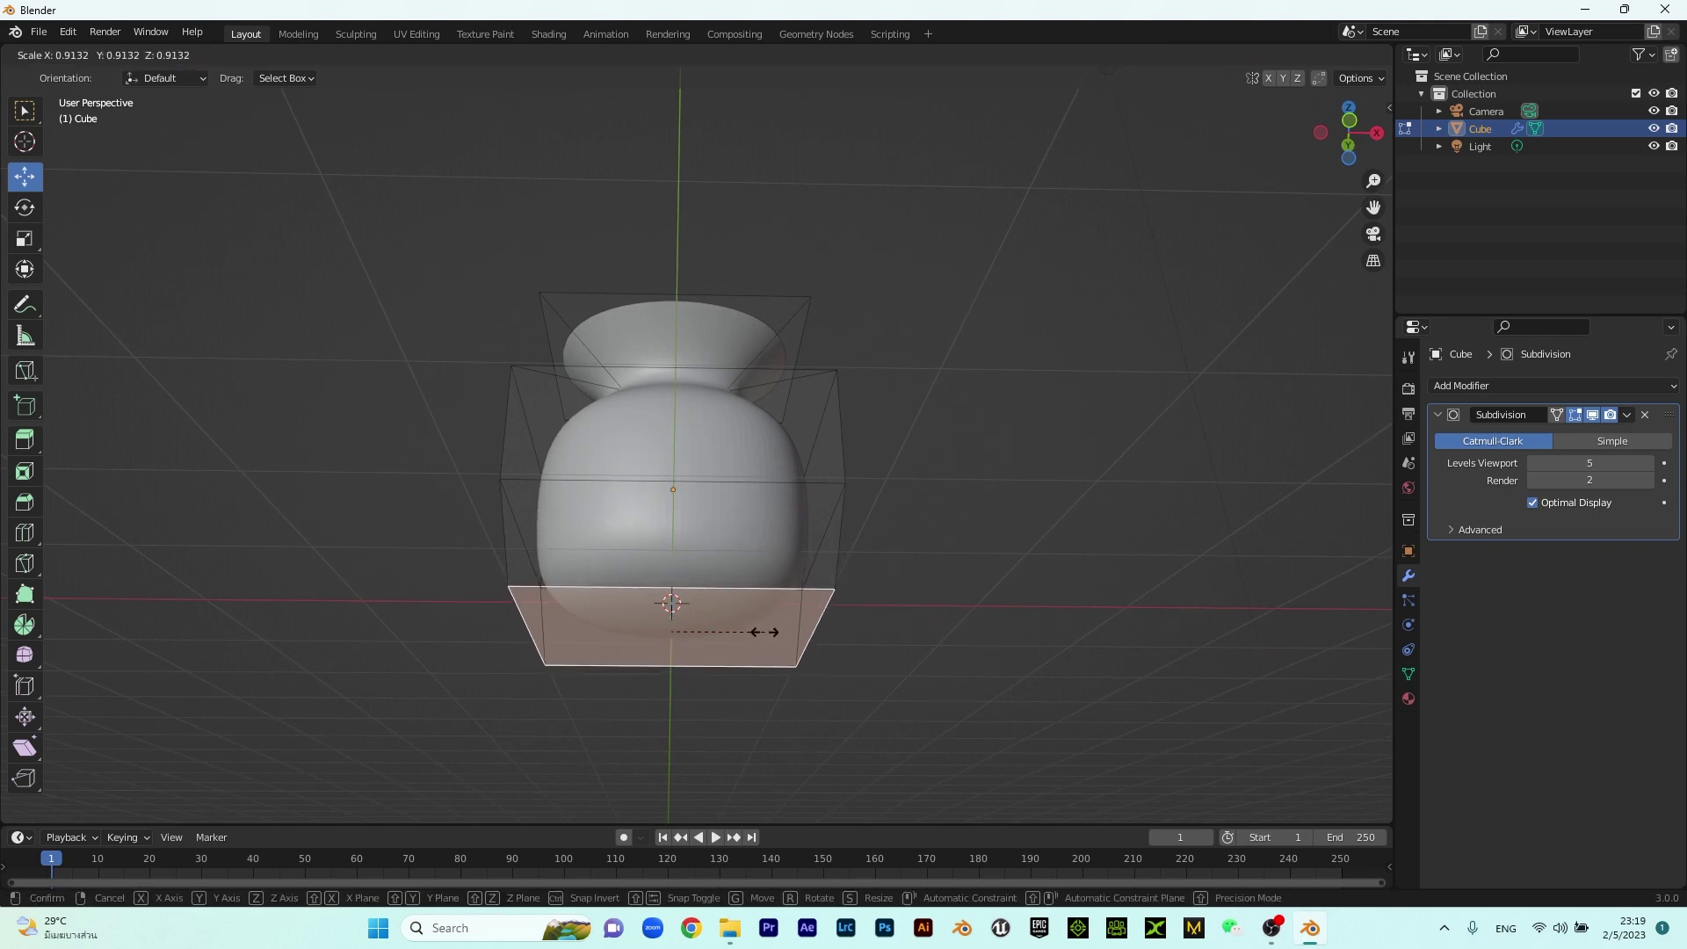
pyautogui.click(763, 631)
# Scale the selected bottom face again to about 0.86 to taper the base further
pyautogui.moveTo(773, 634); pyautogui.dragTo(813, 675, button='middle')
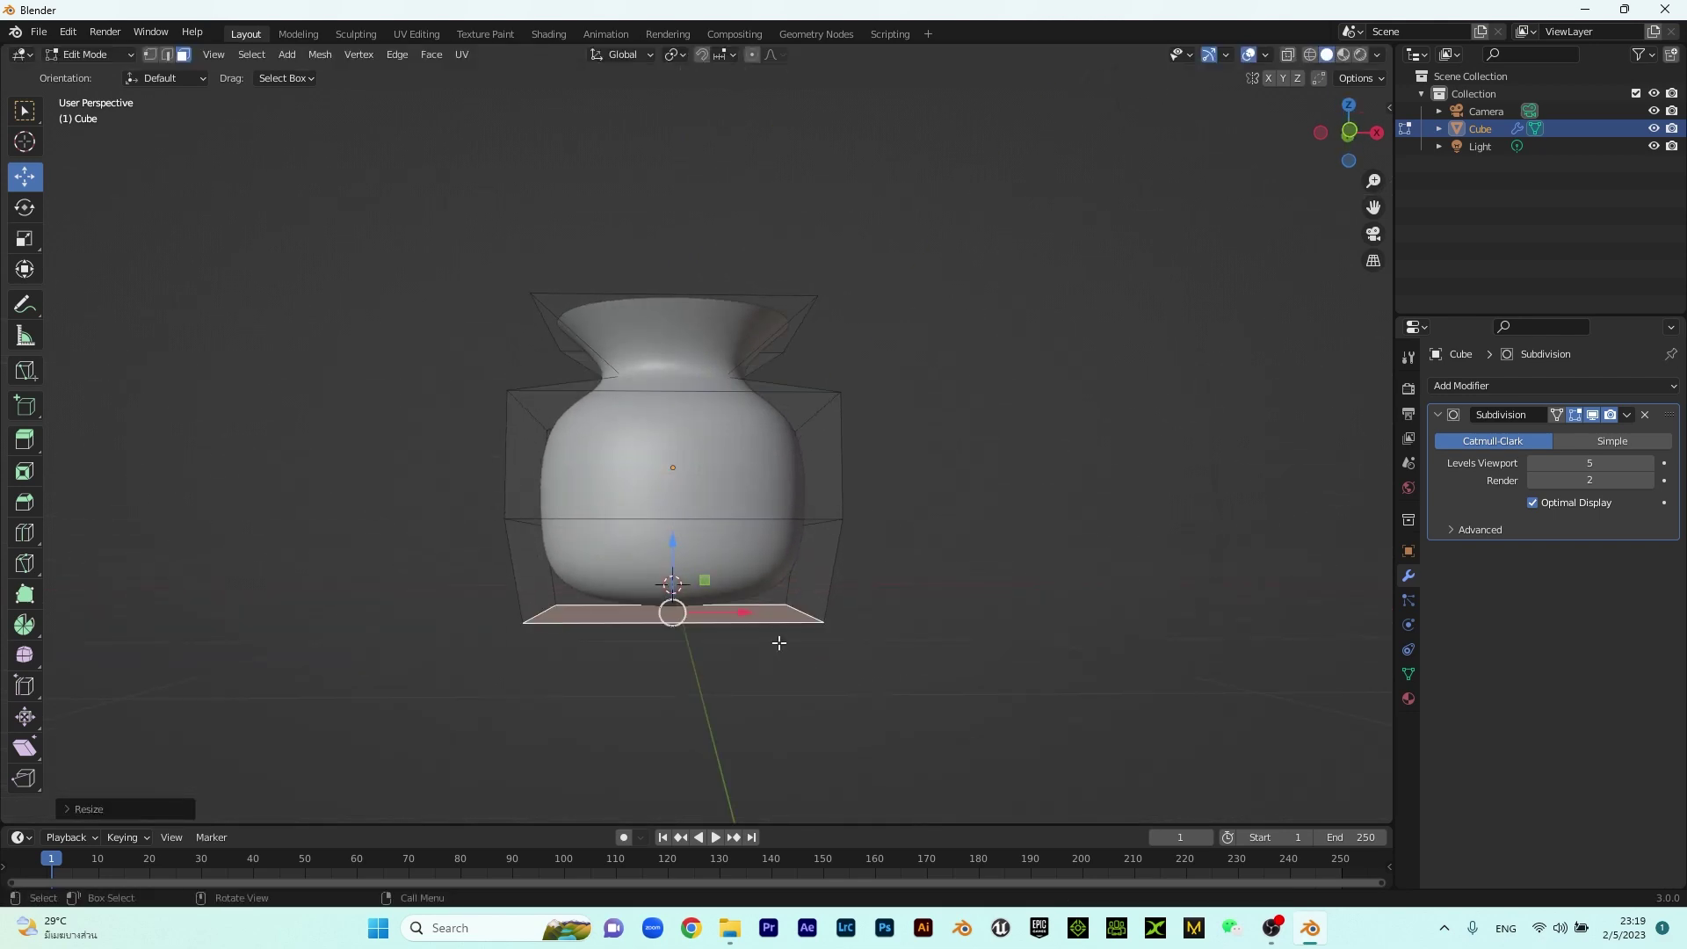
pyautogui.press('s')
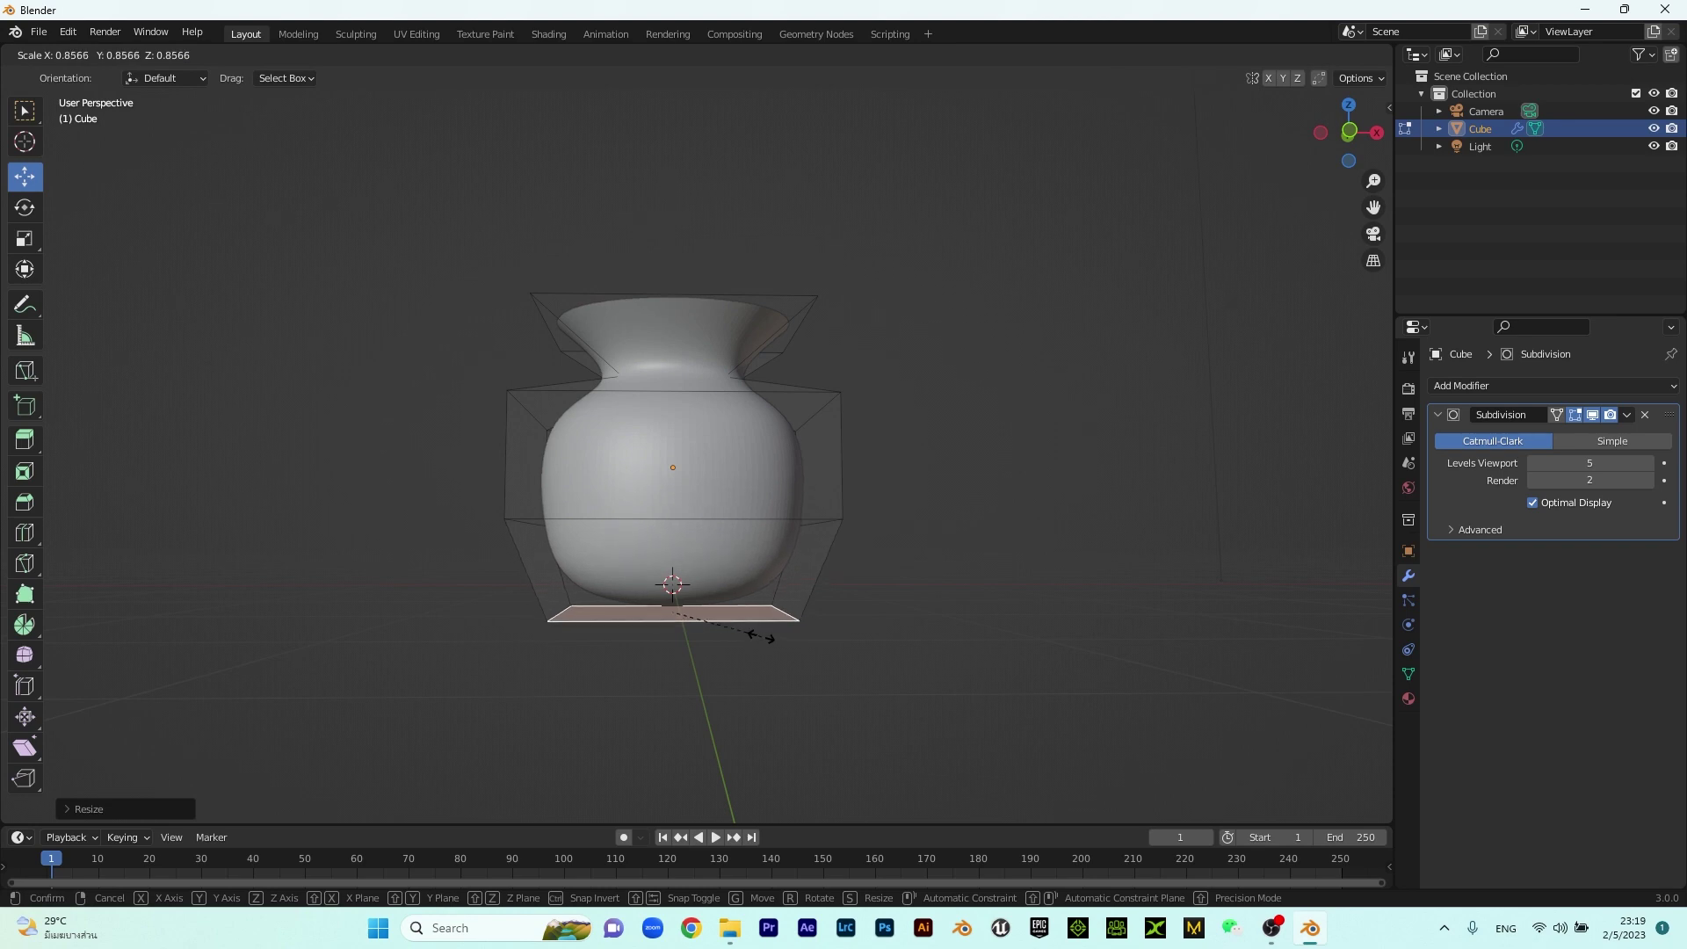
pyautogui.click(763, 637)
# Add a loop cut between the lower body loop and the base, lowered close to the base and scaled to about 0.95
pyautogui.scroll(4, 844, 655)
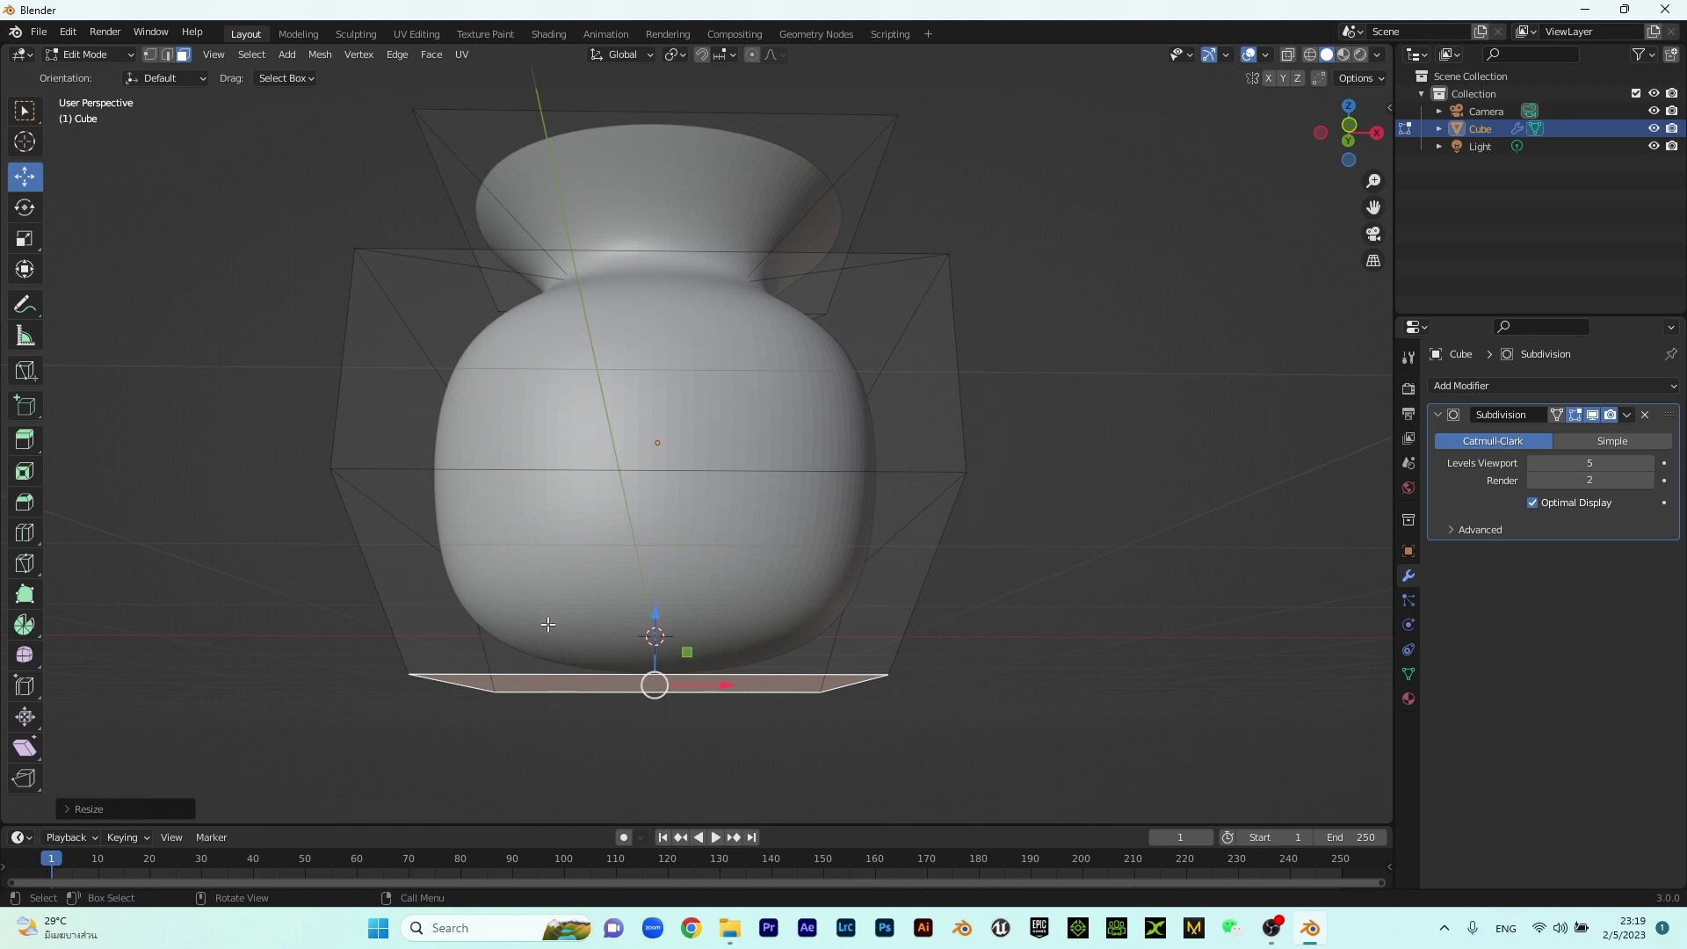
pyautogui.hotkey('ctrl', 'r')
pyautogui.click(389, 619)
pyautogui.click(389, 618)
pyautogui.moveTo(651, 537); pyautogui.dragTo(647, 580)
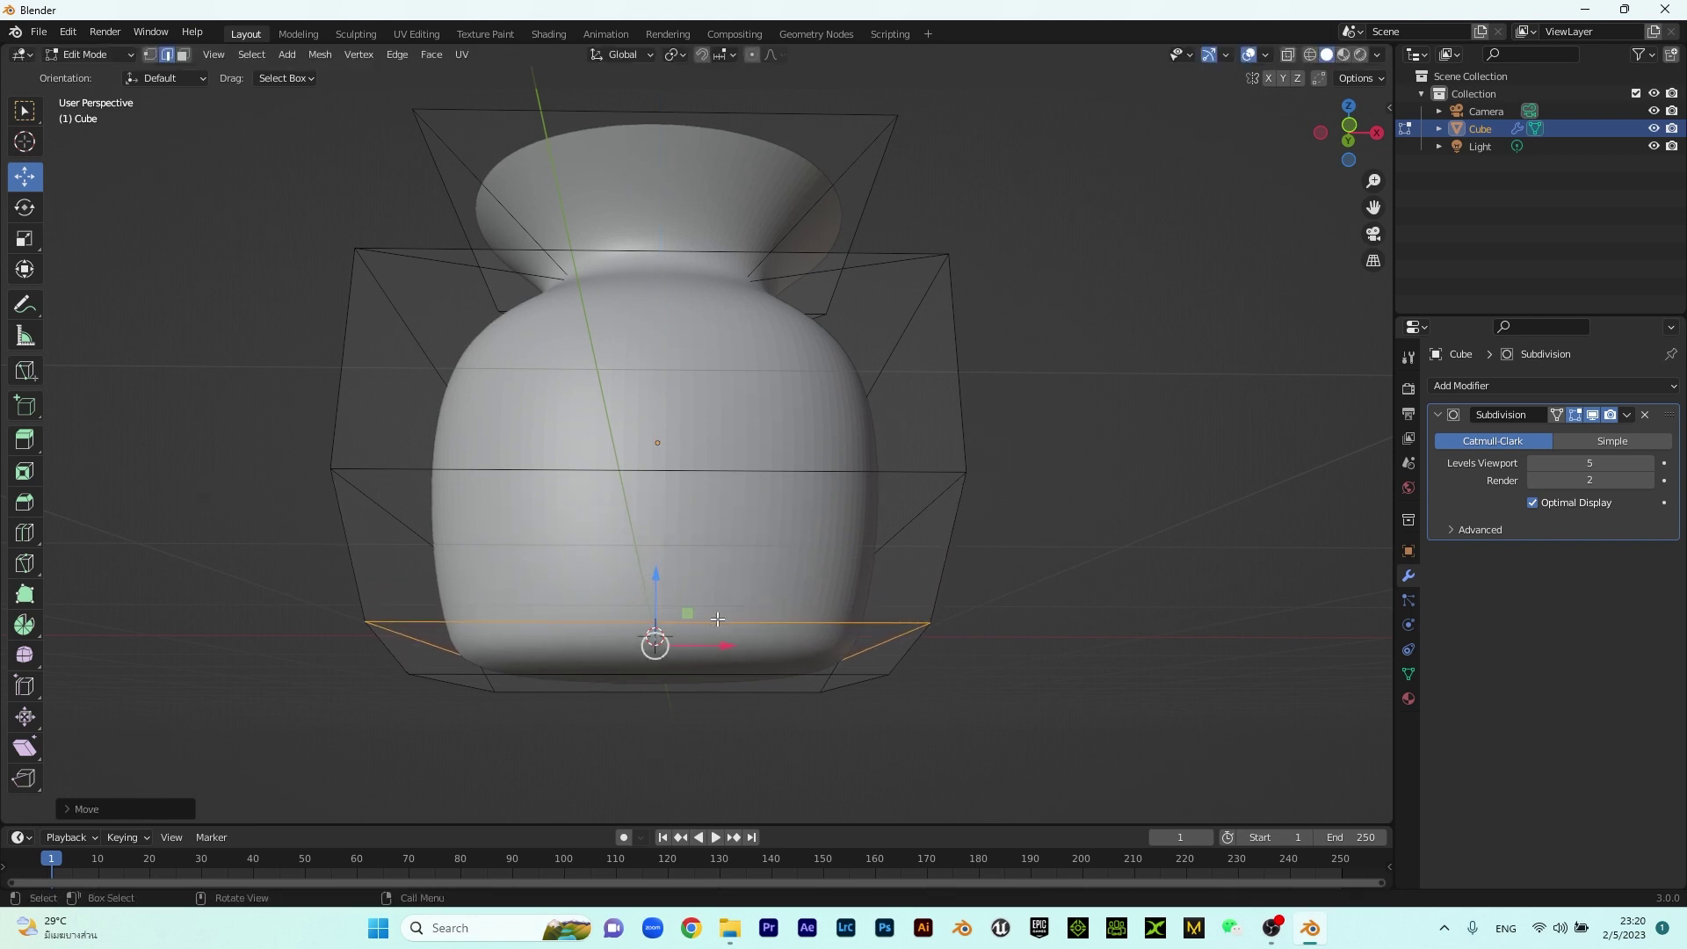
pyautogui.press('s')
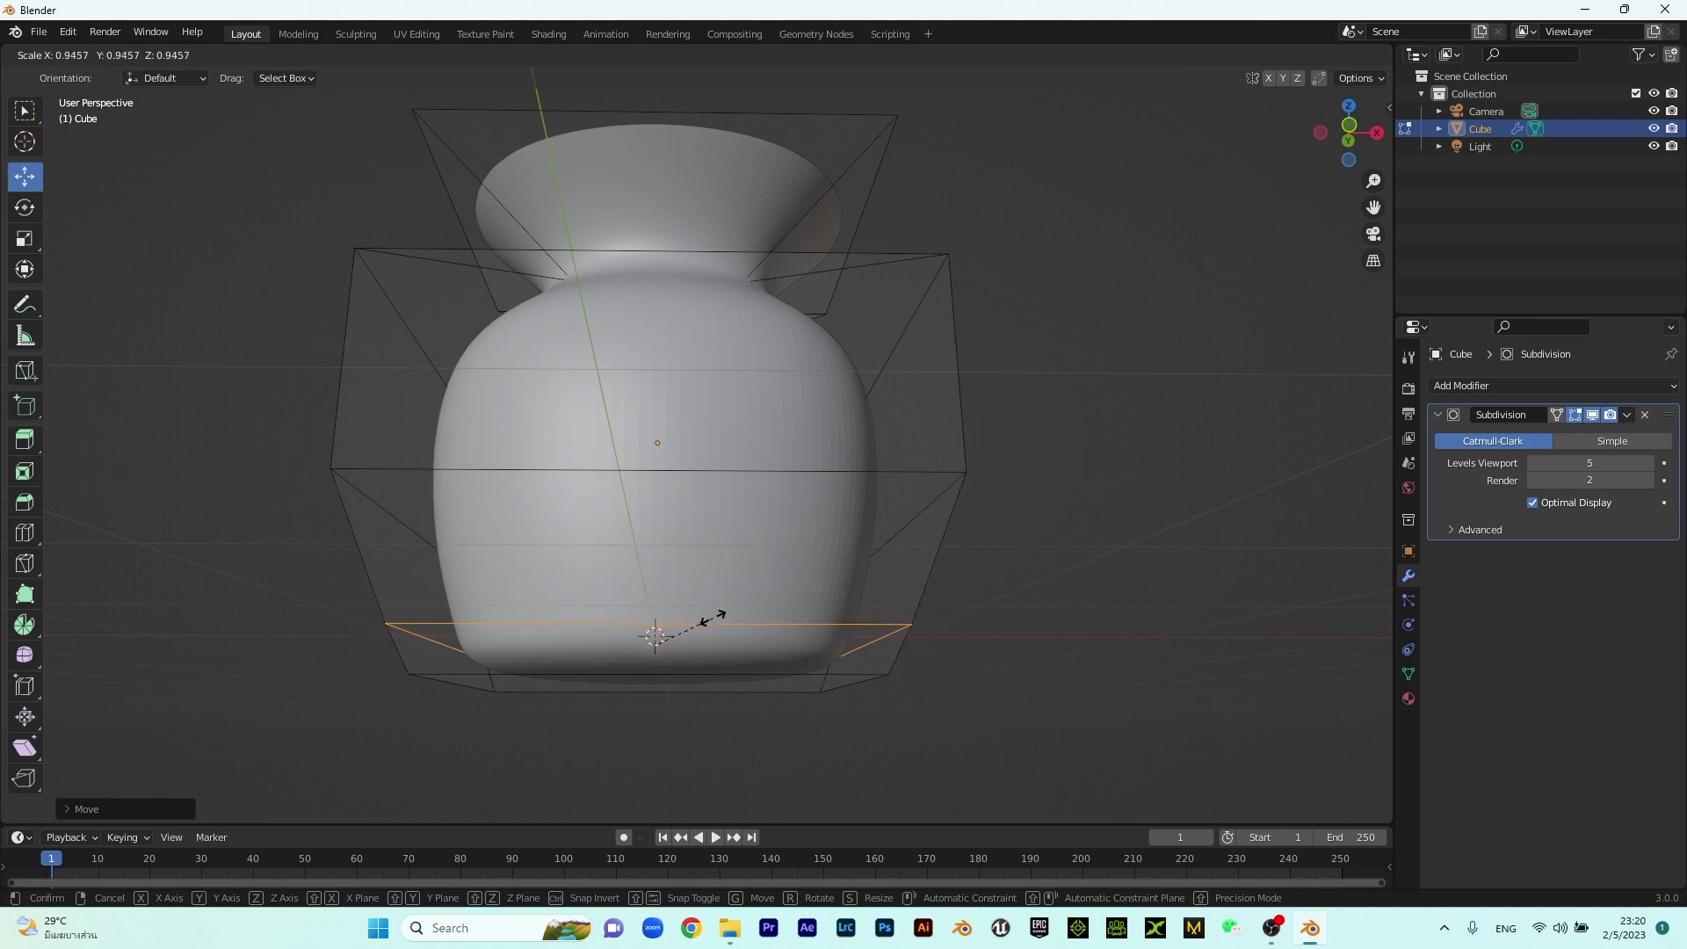
pyautogui.click(714, 615)
# Select the bottom face, rescale it to refine the vase's foot, and return to Object Mode
pyautogui.moveTo(988, 627); pyautogui.dragTo(1021, 595, button='middle')
pyautogui.keyDown('alt'); pyautogui.click(749, 683); pyautogui.keyUp('alt')
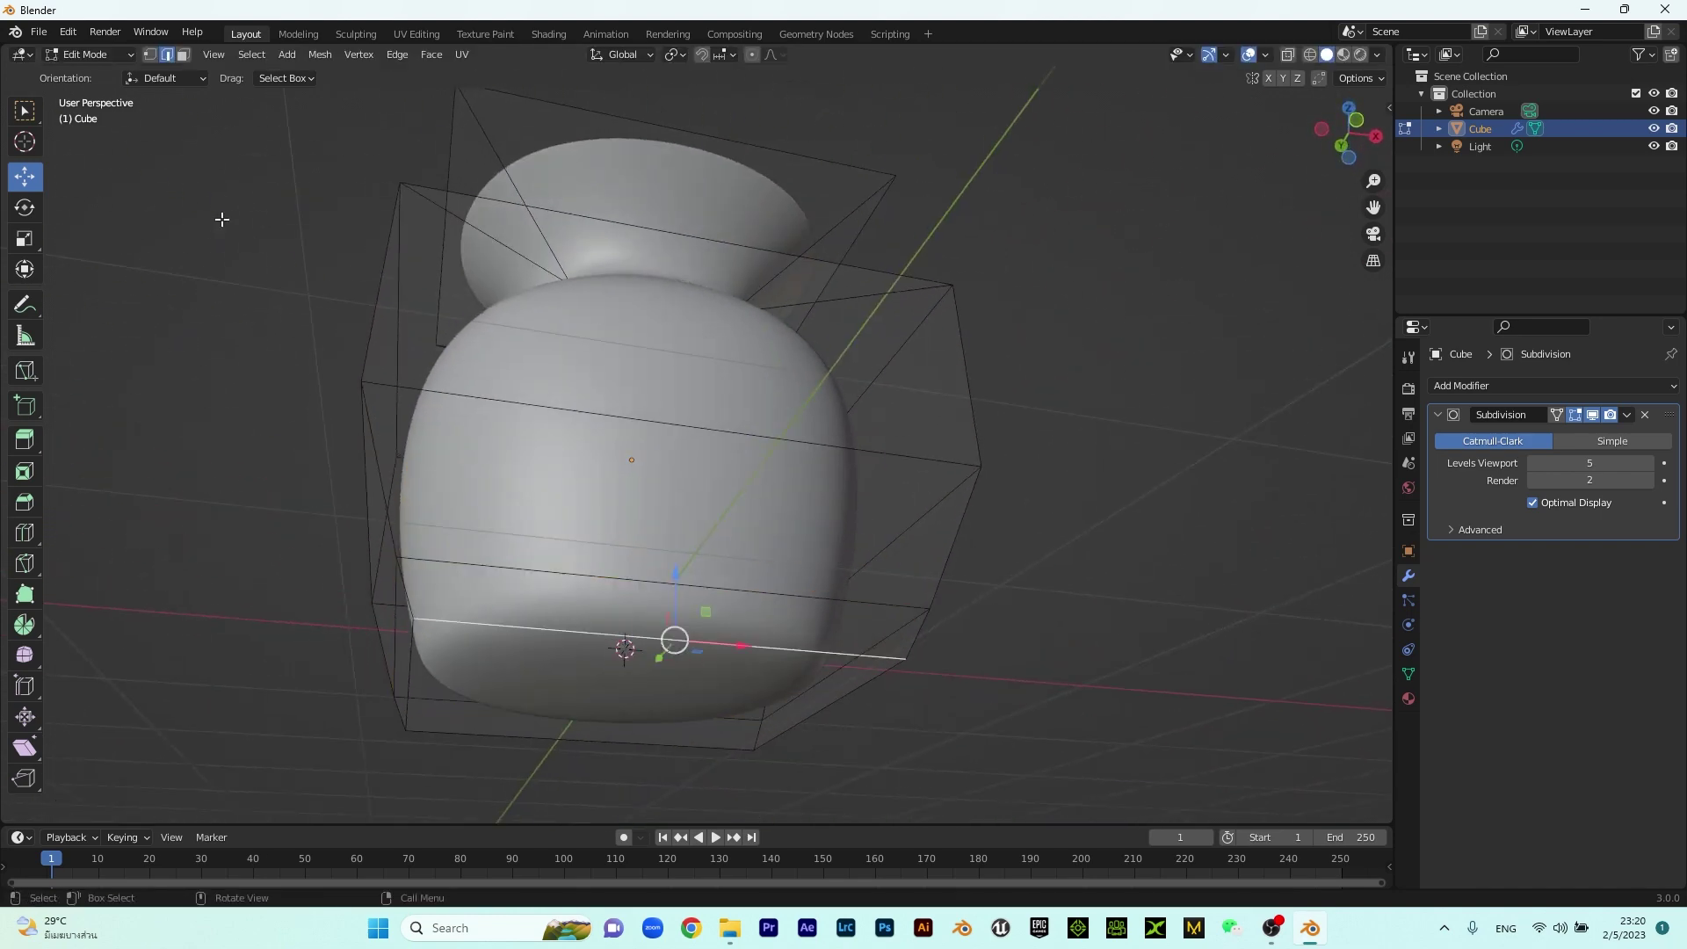
pyautogui.click(184, 55)
pyautogui.click(591, 704)
pyautogui.moveTo(590, 704); pyautogui.dragTo(888, 617, button='middle')
pyautogui.press('s')
pyautogui.click(735, 605)
pyautogui.press('Tab')
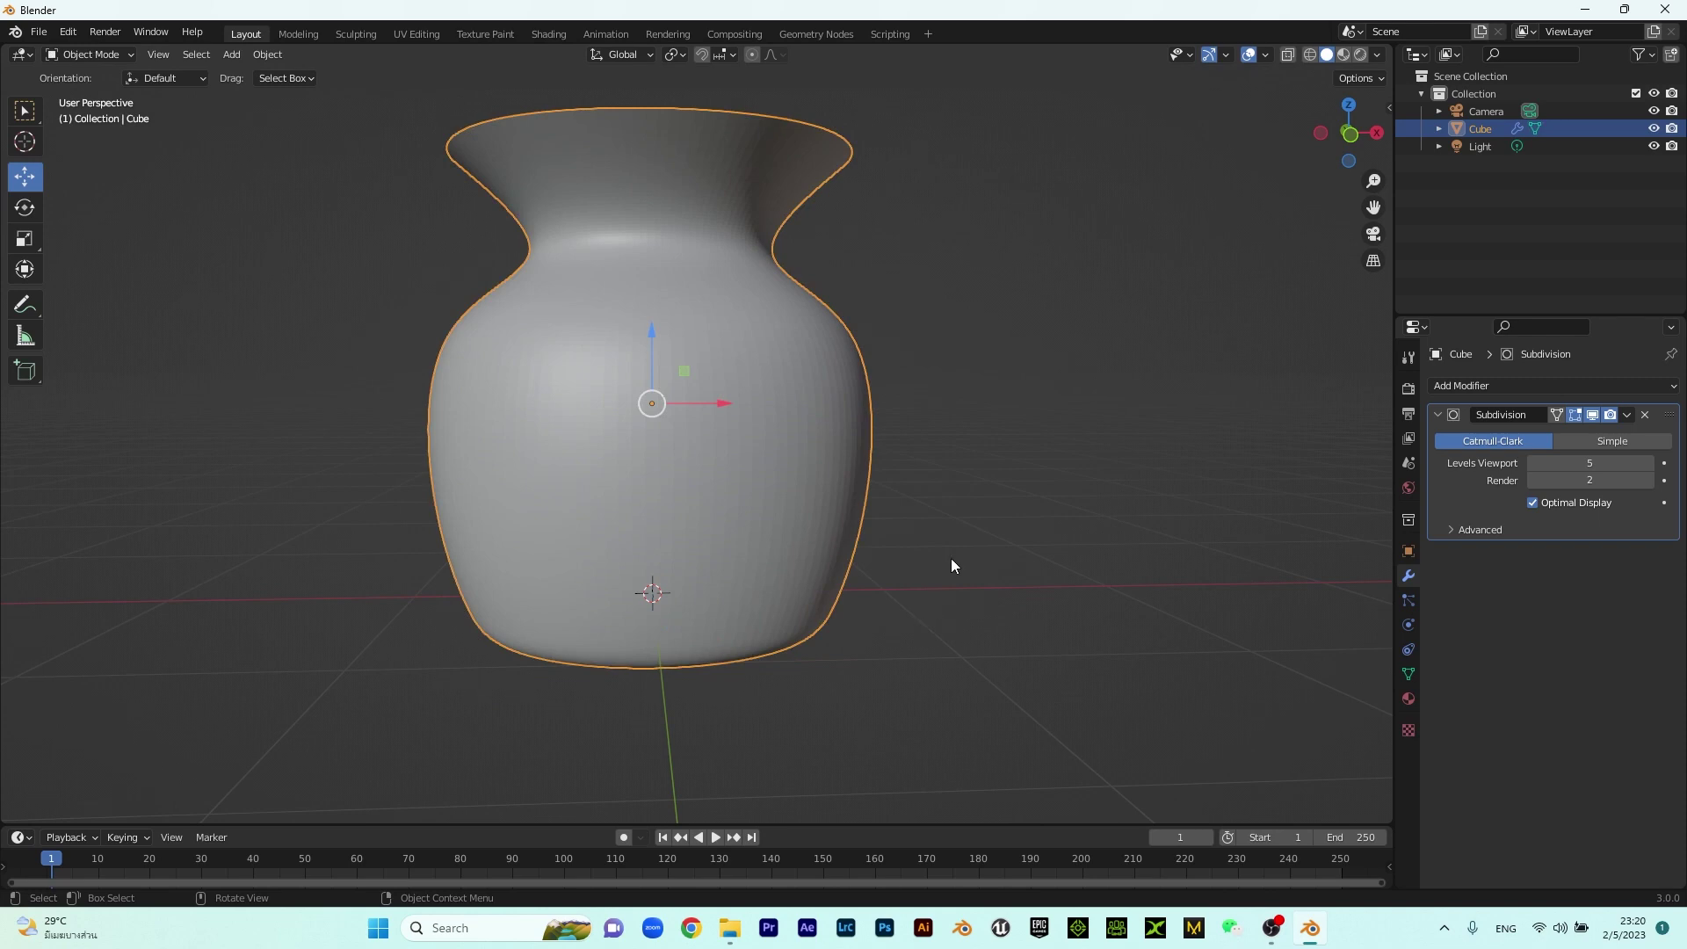
# In front view, move the vase up along Z so its base rests on the ground line
pyautogui.scroll(-2, 958, 545)
pyautogui.click(968, 499)
pyautogui.moveTo(968, 499); pyautogui.dragTo(548, 468, button='middle')
pyautogui.moveTo(935, 473); pyautogui.dragTo(536, 441, button='middle')
pyautogui.press('KP_1')
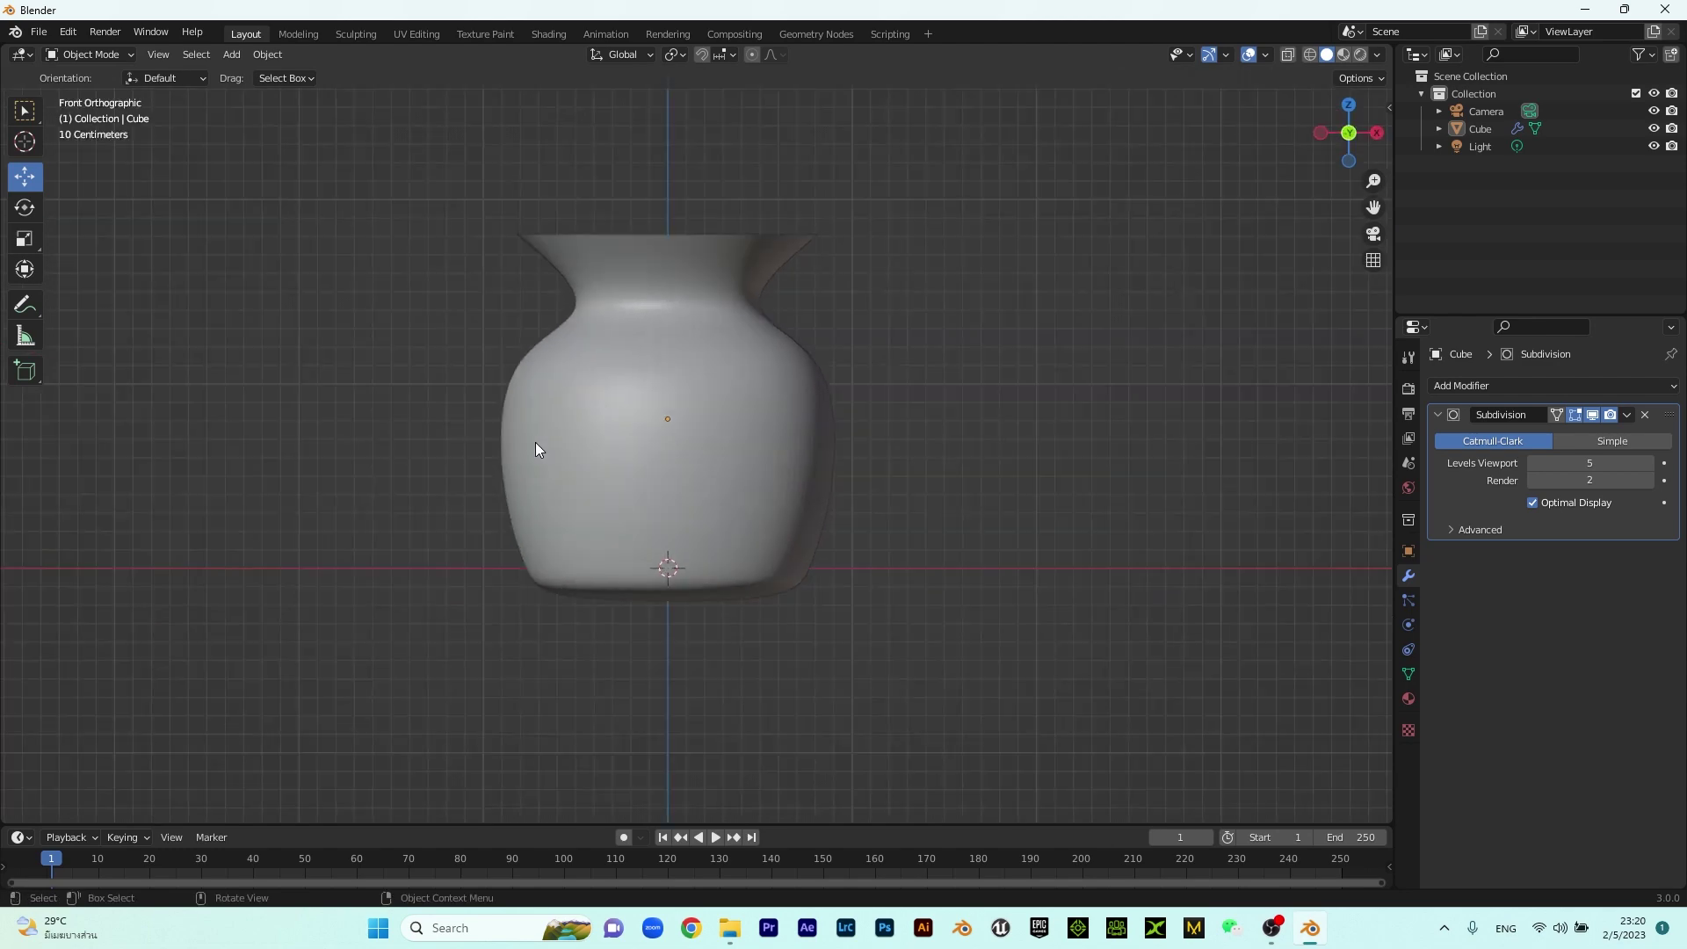
pyautogui.click(770, 355)
pyautogui.moveTo(669, 341); pyautogui.dragTo(669, 308)
pyautogui.click(954, 489)
# Set the Subdivision modifier's viewport levels to 6 for a smoother surface
pyautogui.moveTo(954, 489); pyautogui.dragTo(761, 580, button='middle')
pyautogui.scroll(4, 758, 357)
pyautogui.moveTo(758, 358); pyautogui.dragTo(814, 342, button='middle')
pyautogui.scroll(3, 710, 486)
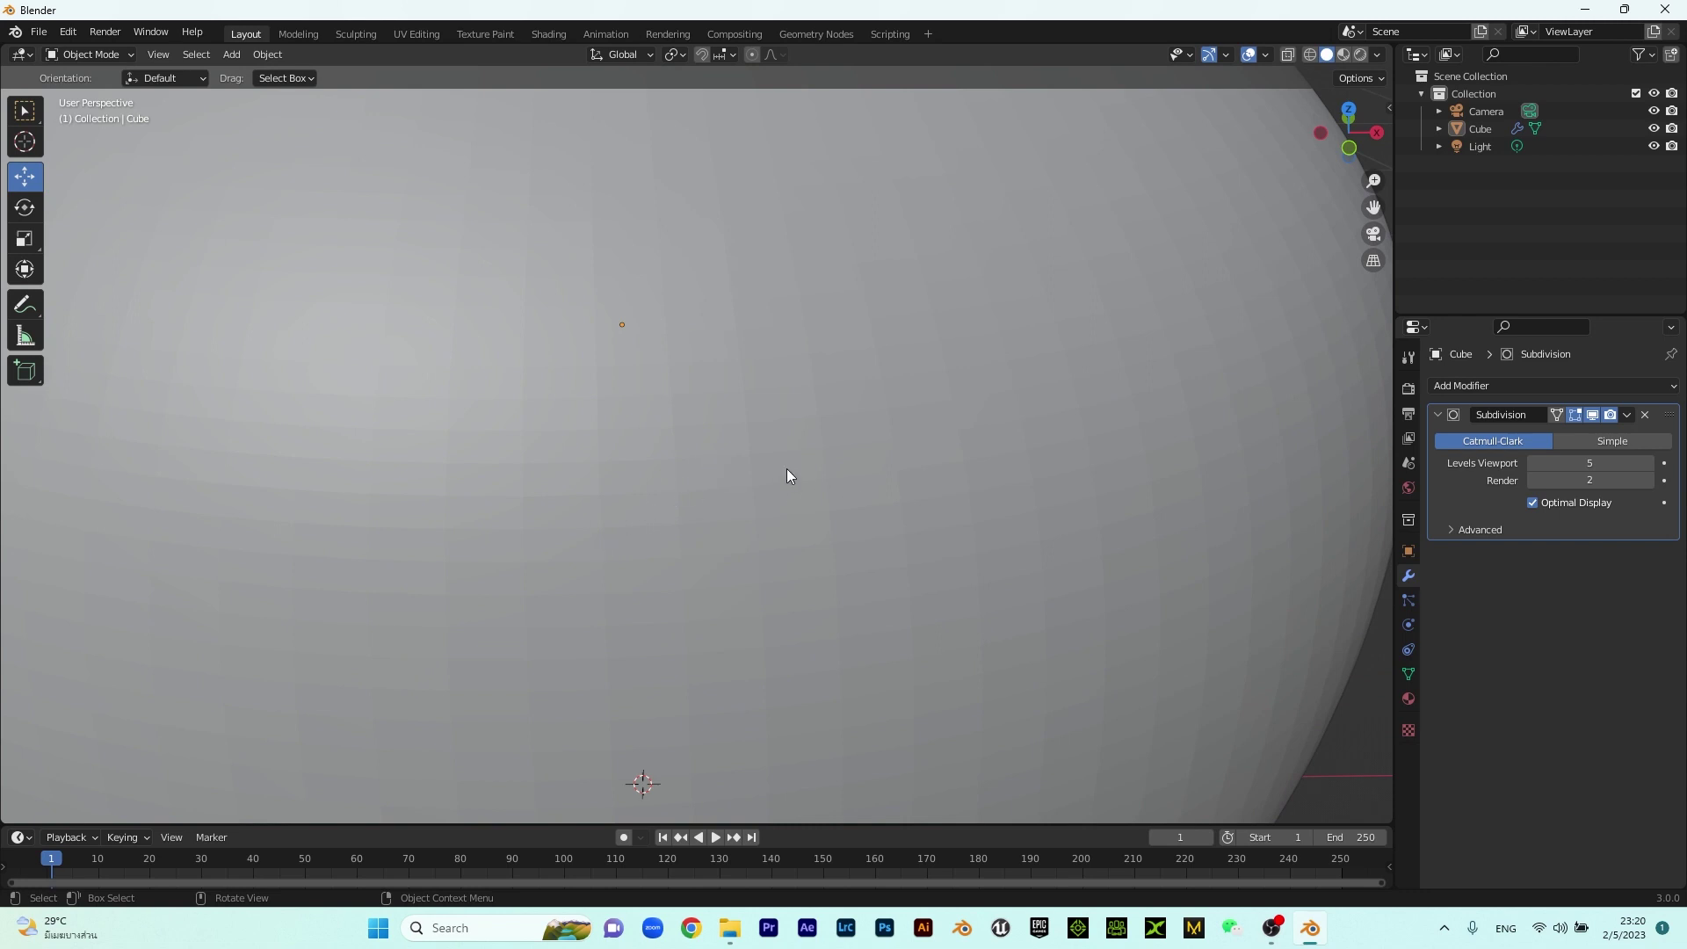
pyautogui.scroll(-4, 648, 460)
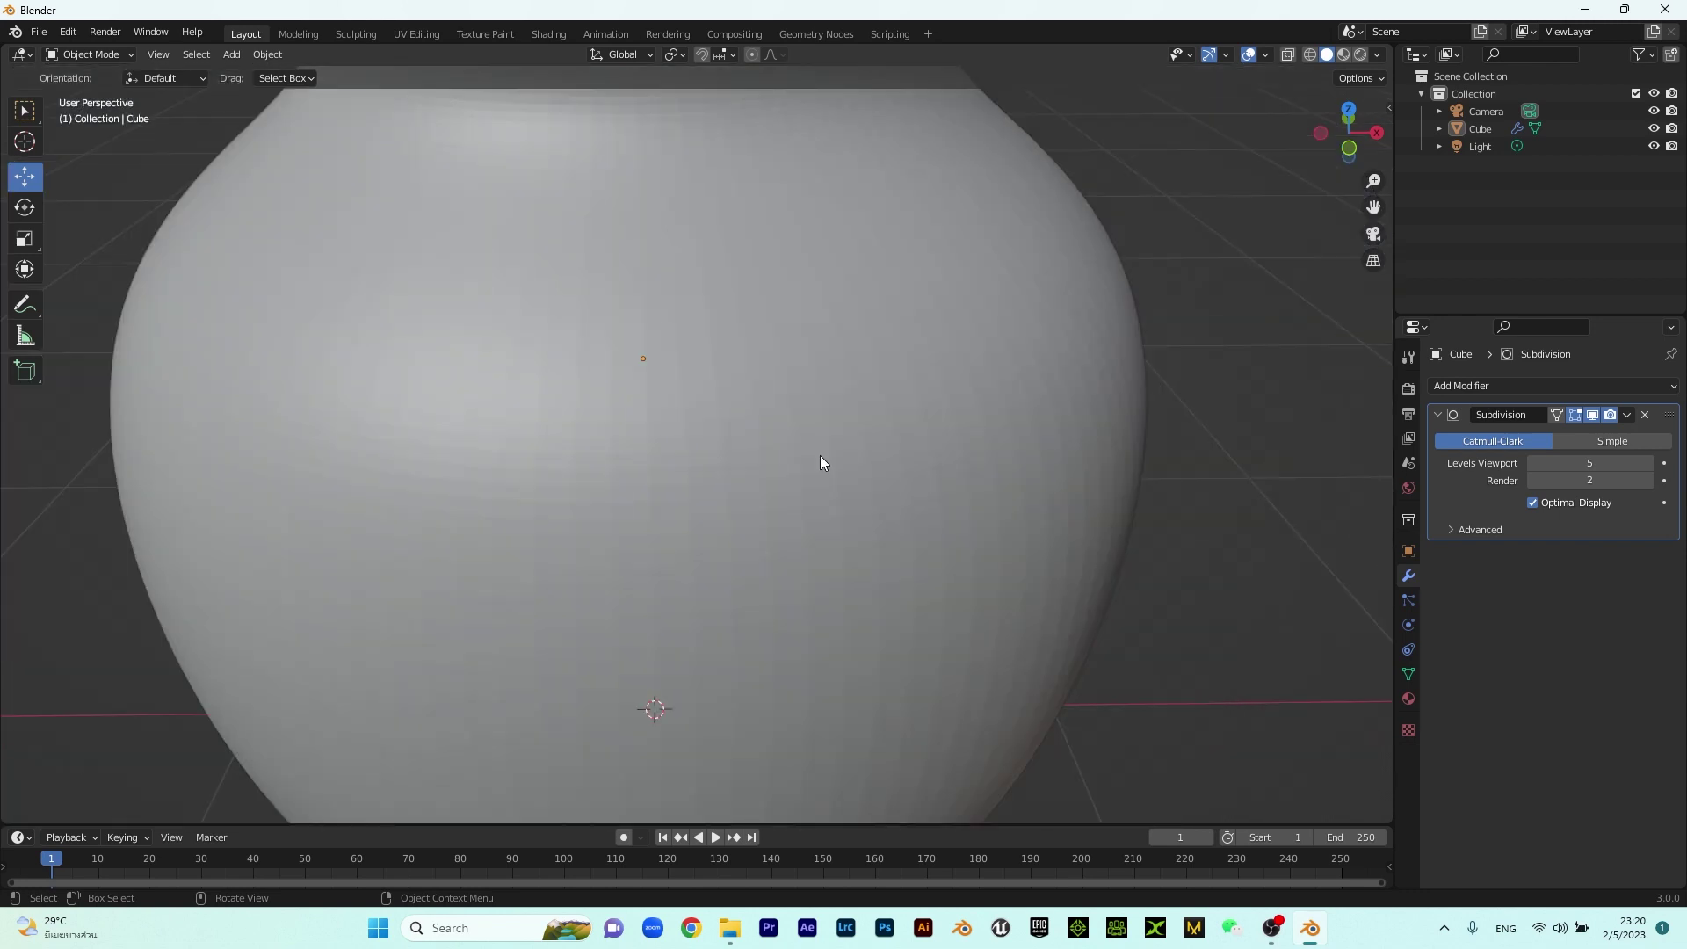
pyautogui.click(1597, 461)
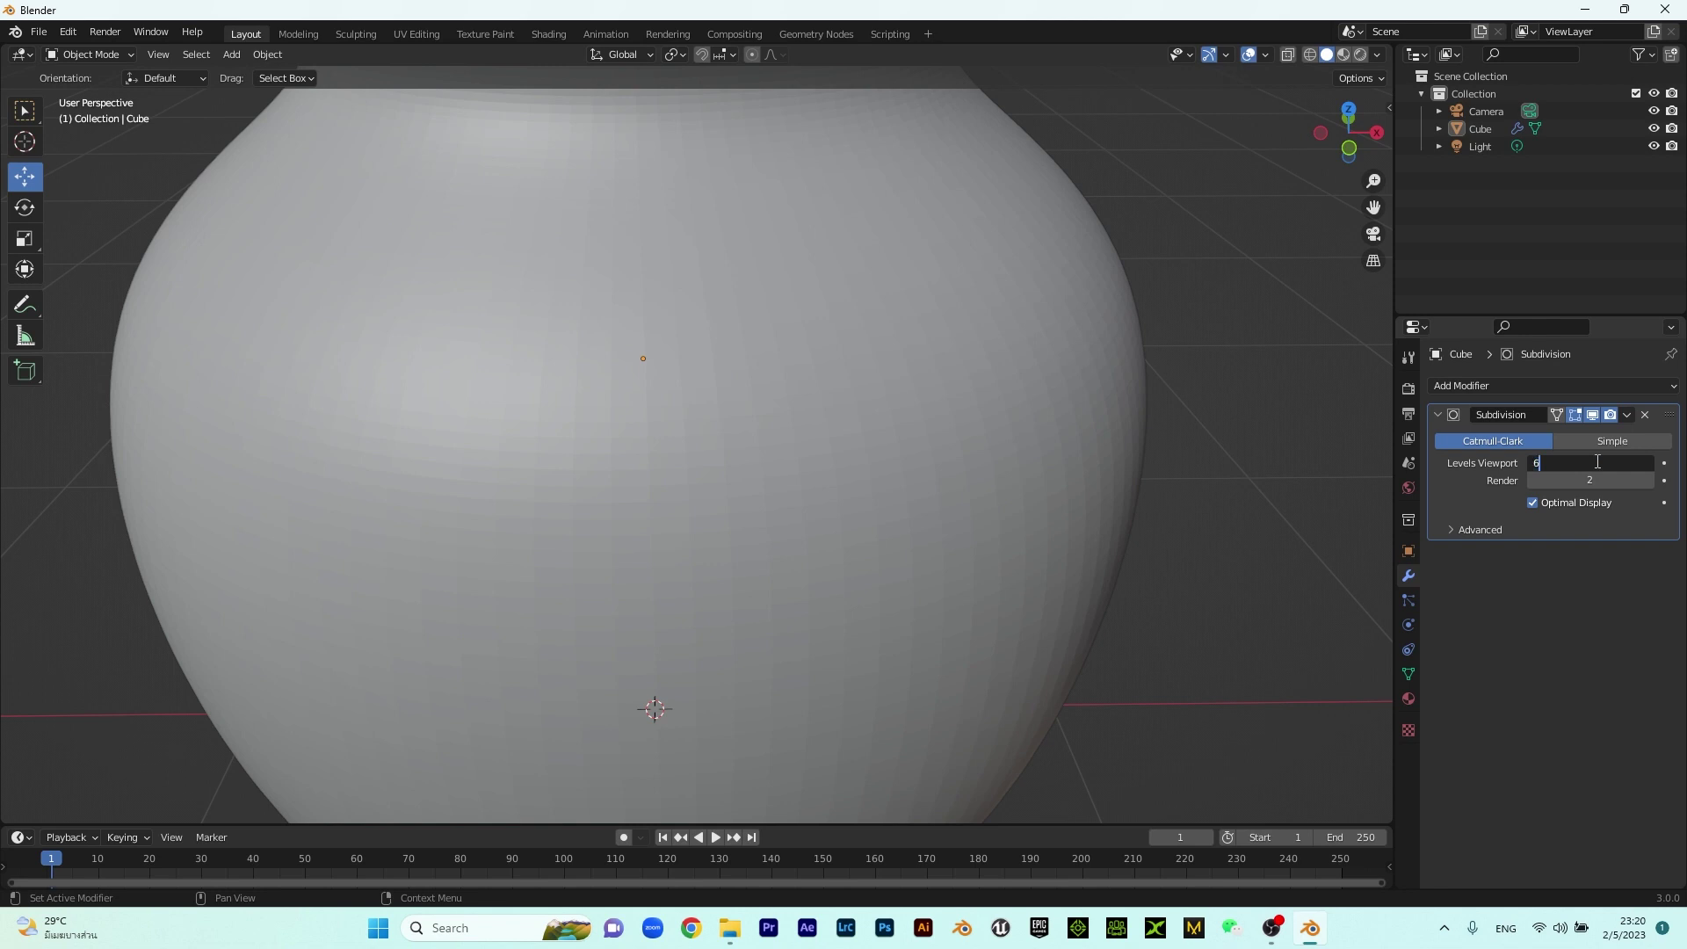
pyautogui.press('Return')
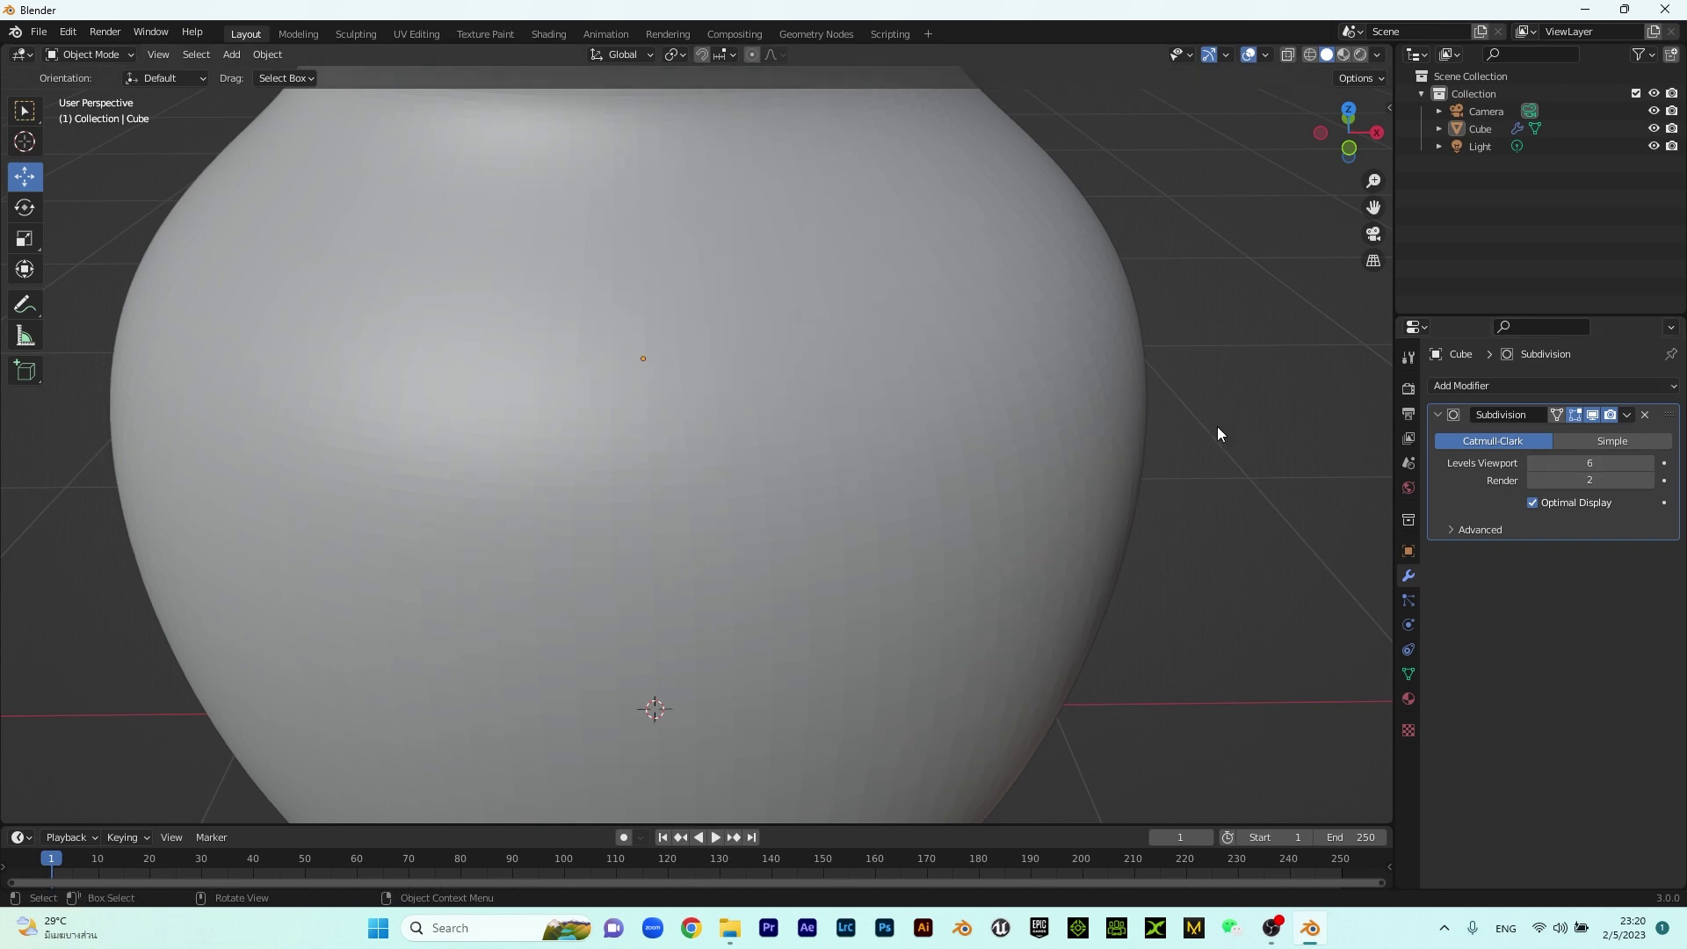
# Select the vase and add a Solidify modifier to give its wall thickness
pyautogui.scroll(-3, 1143, 422)
pyautogui.moveTo(773, 415); pyautogui.dragTo(773, 489, button='middle')
pyautogui.scroll(1, 830, 457)
pyautogui.moveTo(872, 519); pyautogui.dragTo(886, 451, button='middle')
pyautogui.scroll(2, 844, 455)
pyautogui.scroll(-5, 1045, 562)
pyautogui.moveTo(994, 545); pyautogui.dragTo(875, 376, button='middle')
pyautogui.click(876, 375)
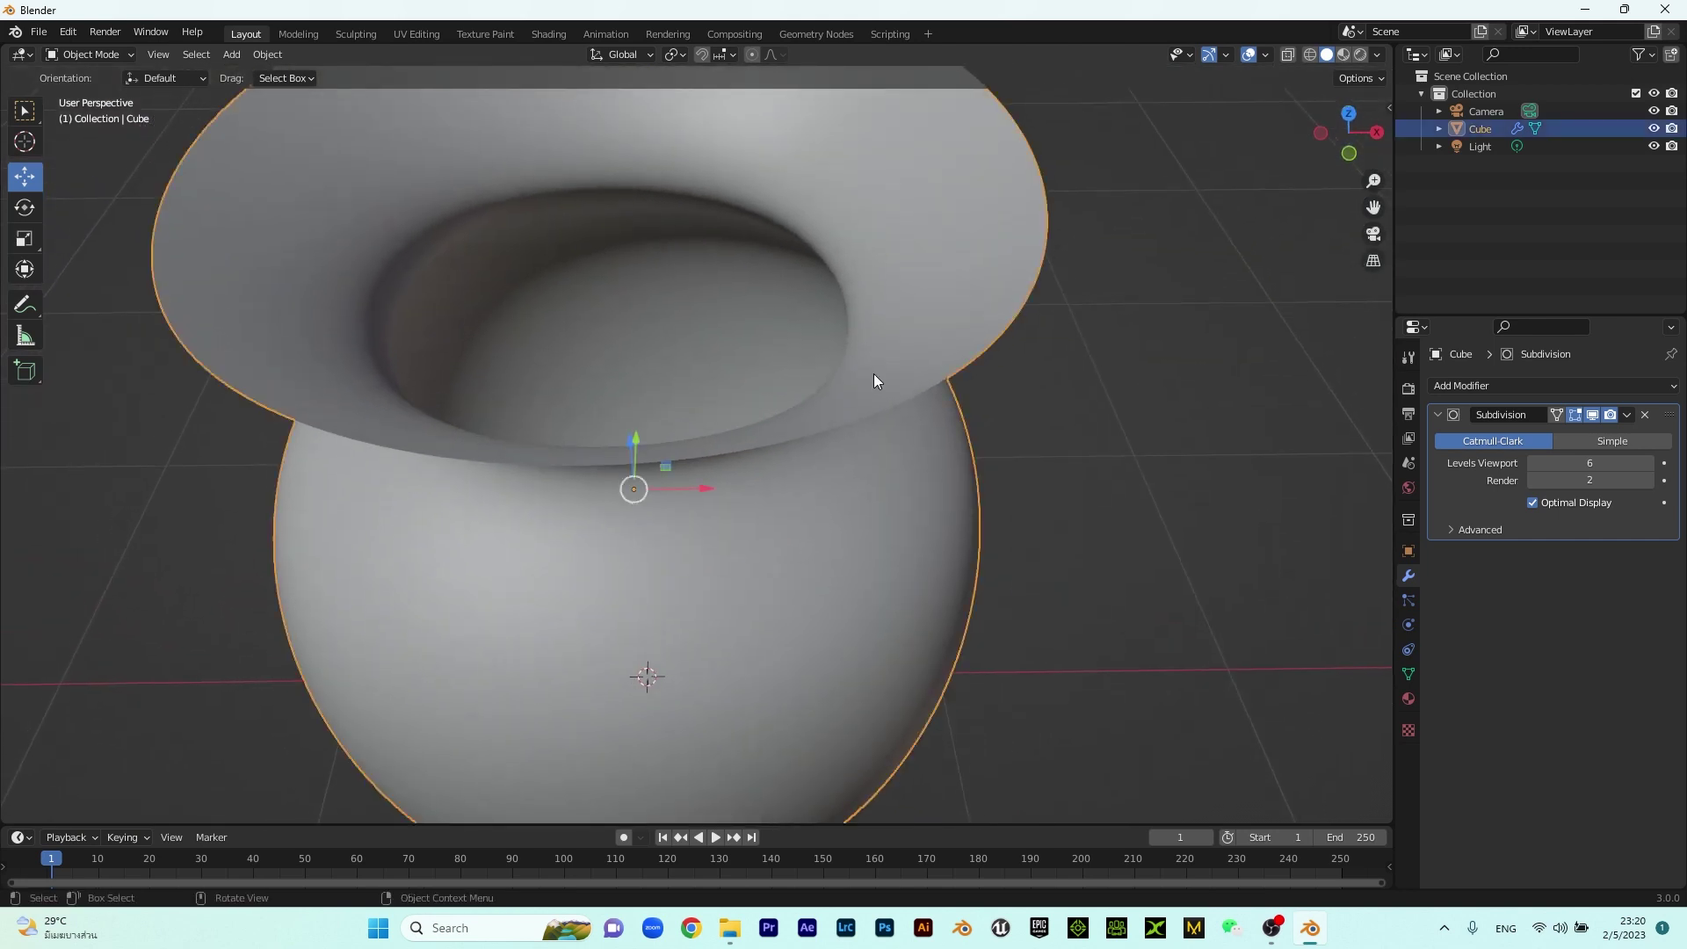
pyautogui.scroll(2, 712, 461)
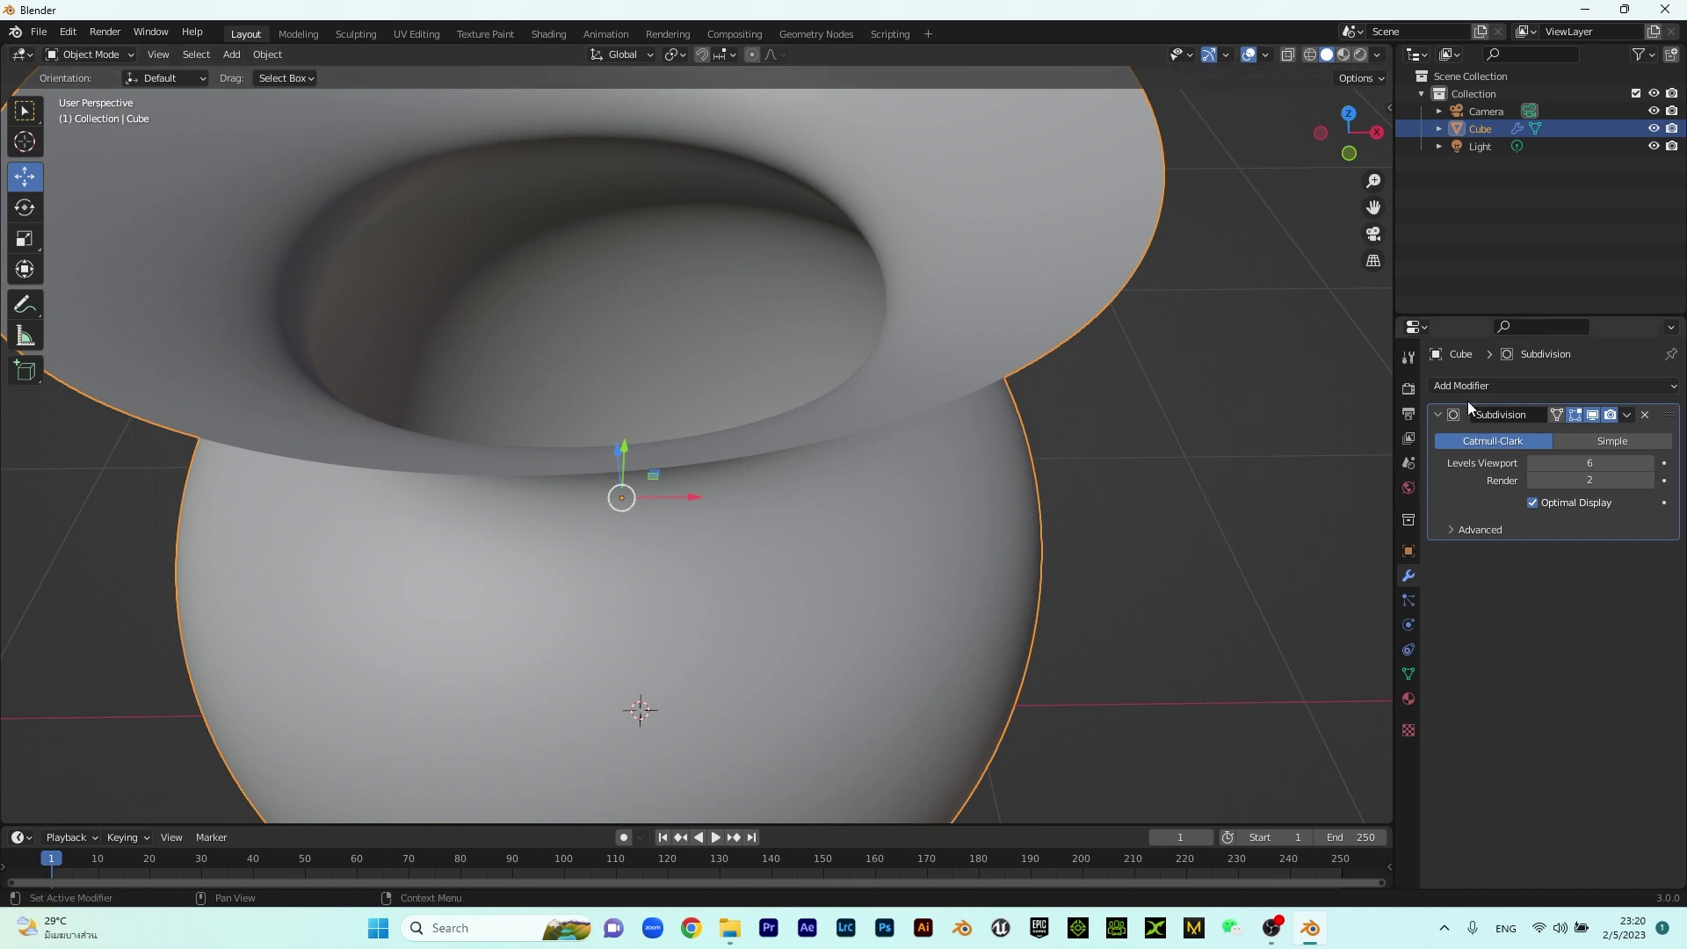
pyautogui.click(1491, 387)
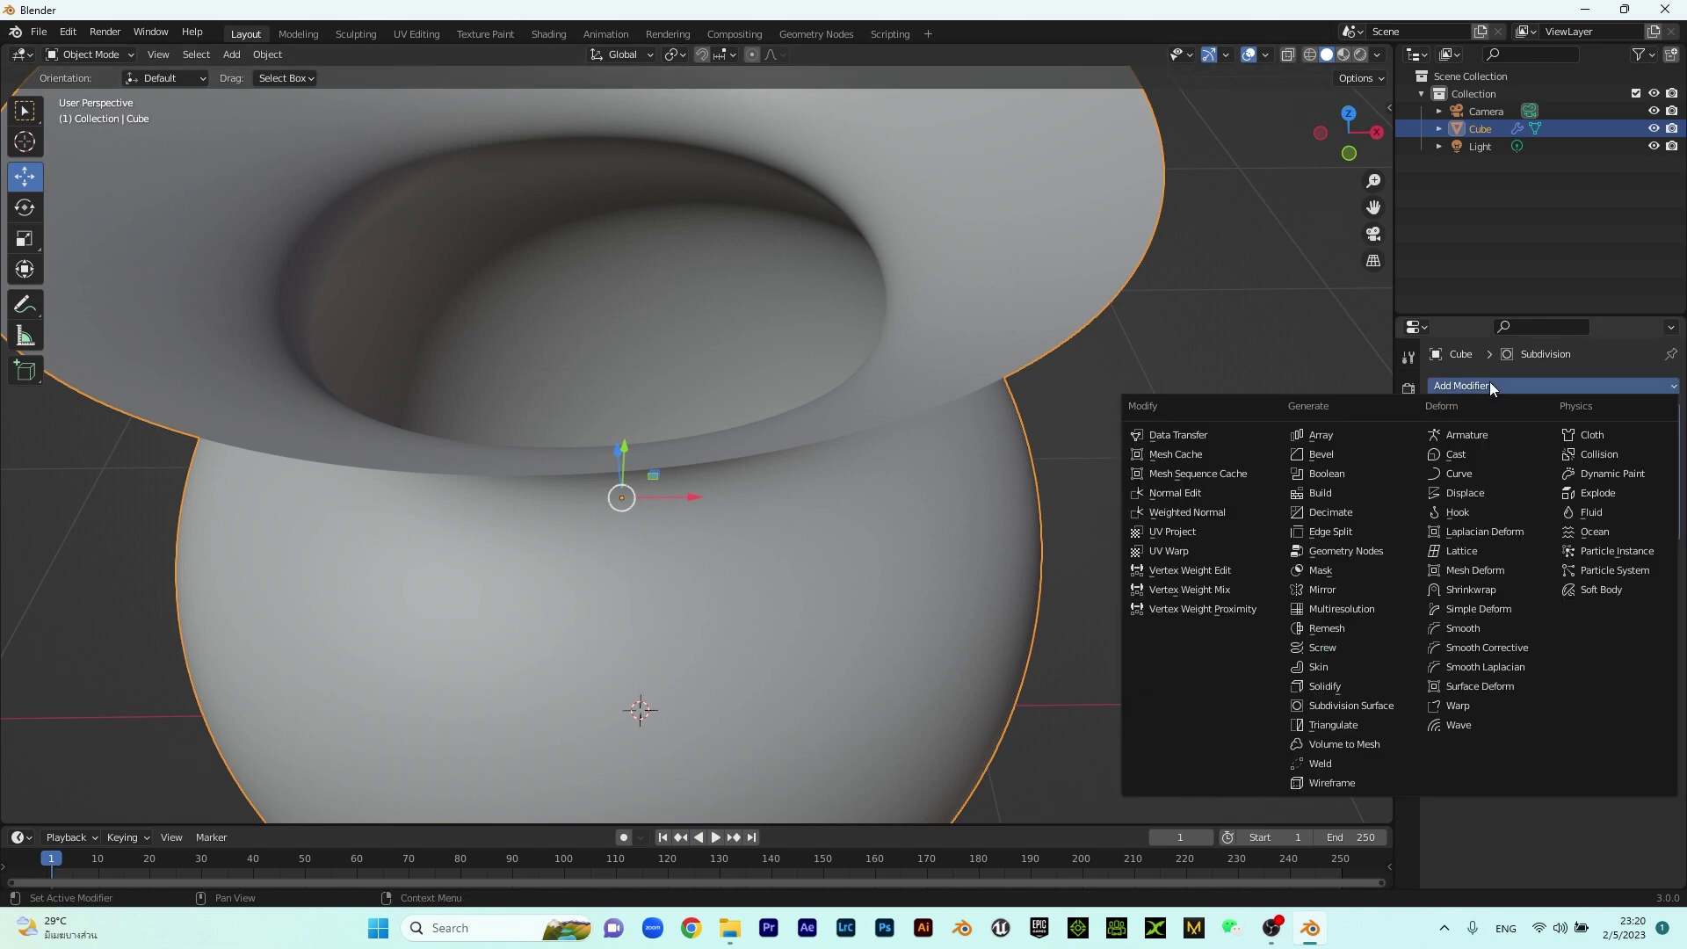
pyautogui.click(1315, 684)
# Set the Solidify modifier's thickness to 0.02 m
pyautogui.scroll(3, 1041, 429)
pyautogui.keyDown('shift'); pyautogui.moveTo(765, 339); pyautogui.dragTo(778, 382, button='middle'); pyautogui.keyUp('shift')
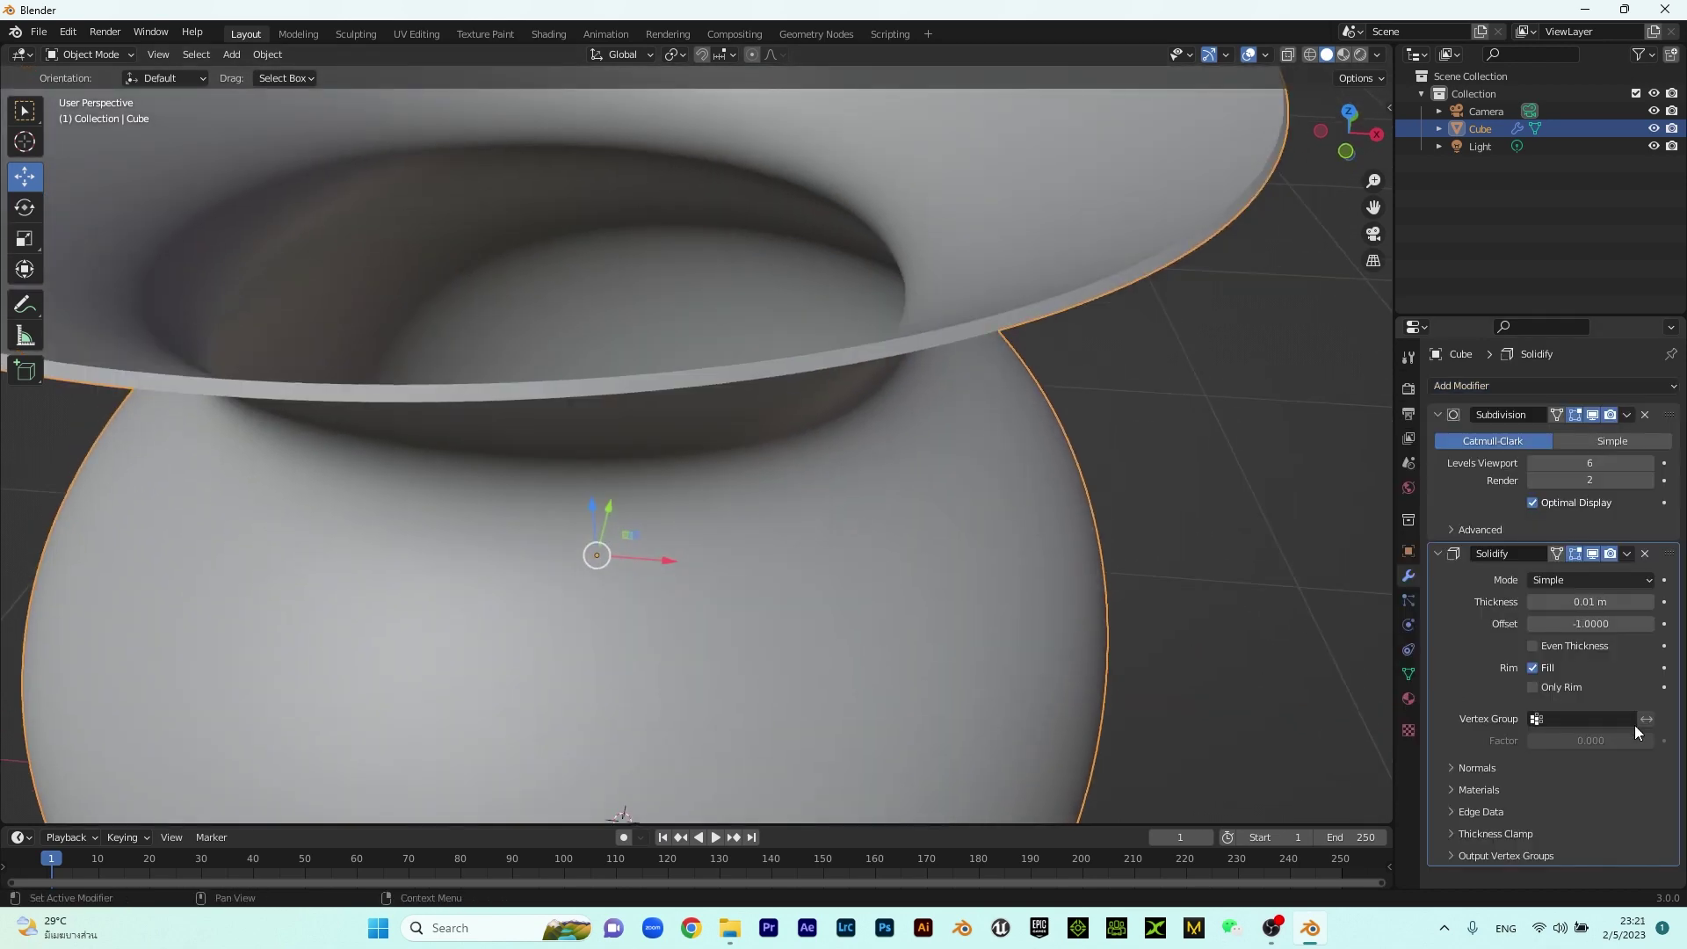
pyautogui.click(1583, 601)
pyautogui.write('0.02')
pyautogui.press('Return')
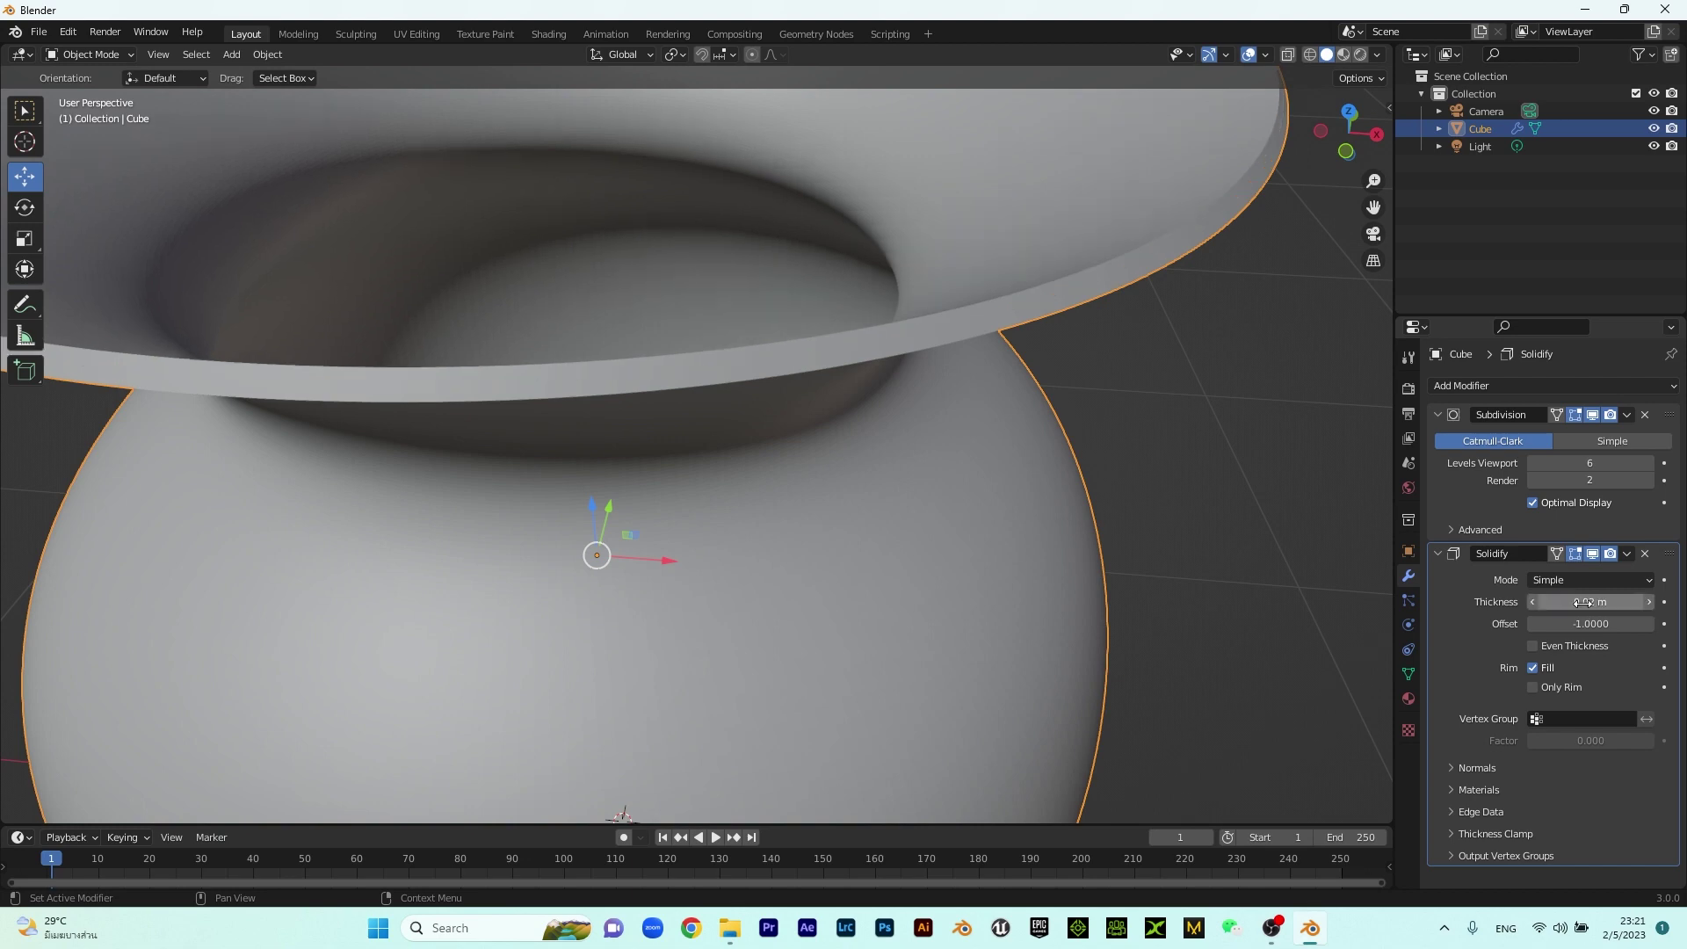
# Add a Bevel modifier to the vase to soften the hard edges of its rim
pyautogui.scroll(-4, 783, 302)
pyautogui.click(1035, 451)
pyautogui.scroll(6, 829, 434)
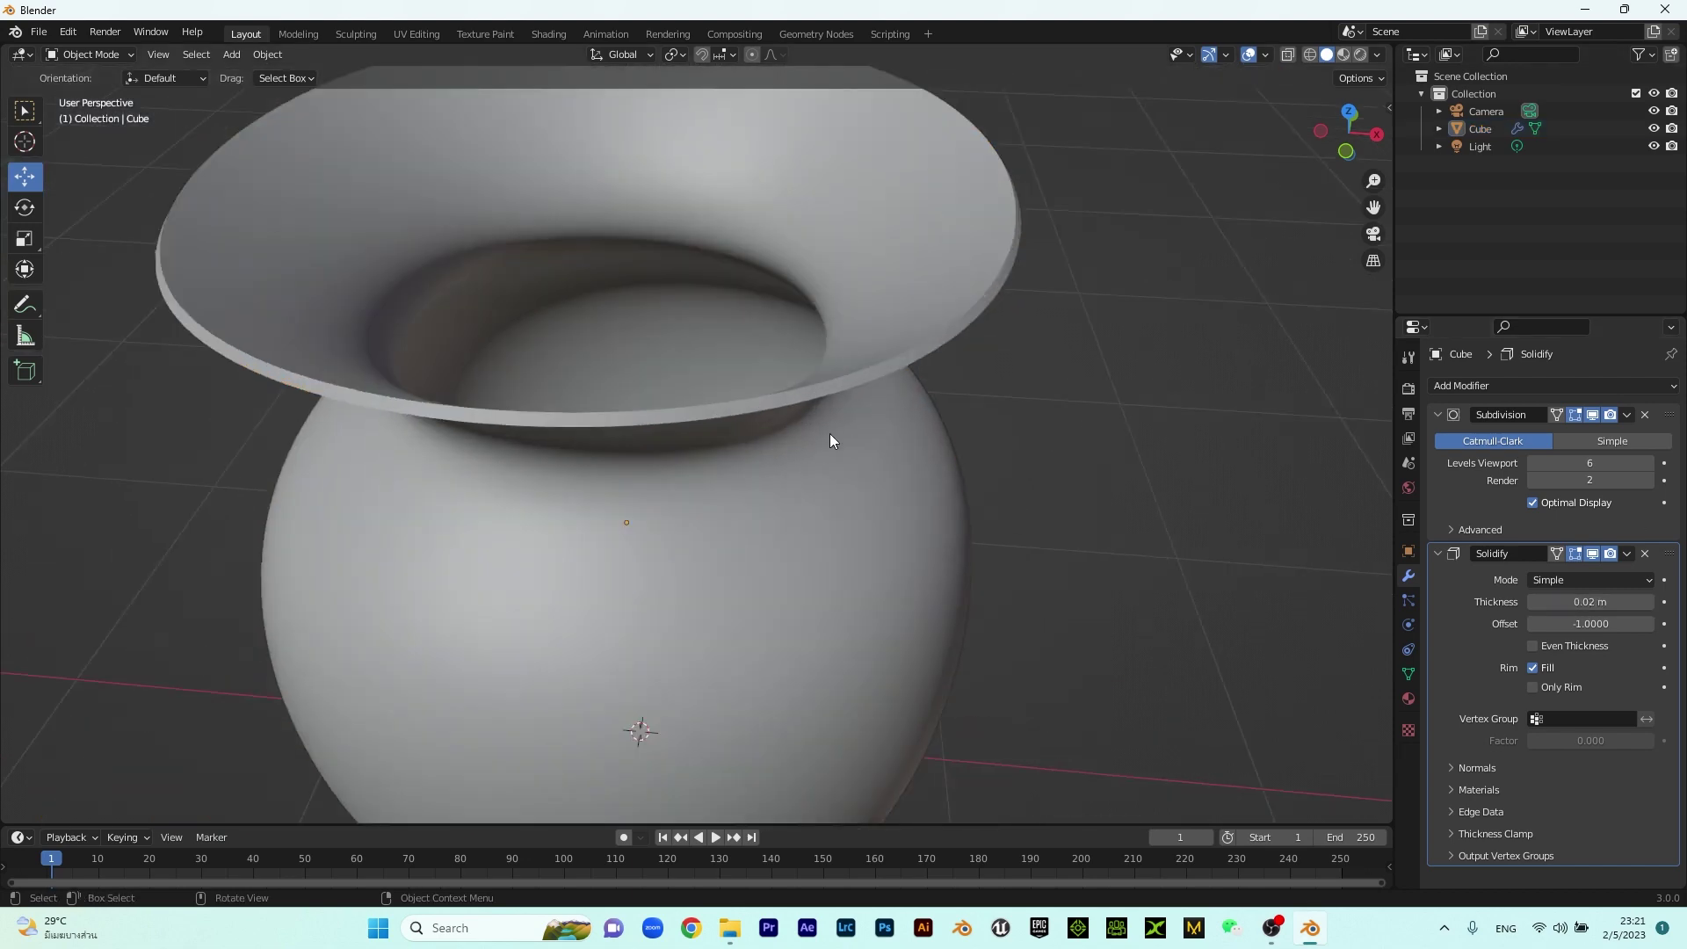
pyautogui.moveTo(800, 372); pyautogui.dragTo(832, 545, button='middle')
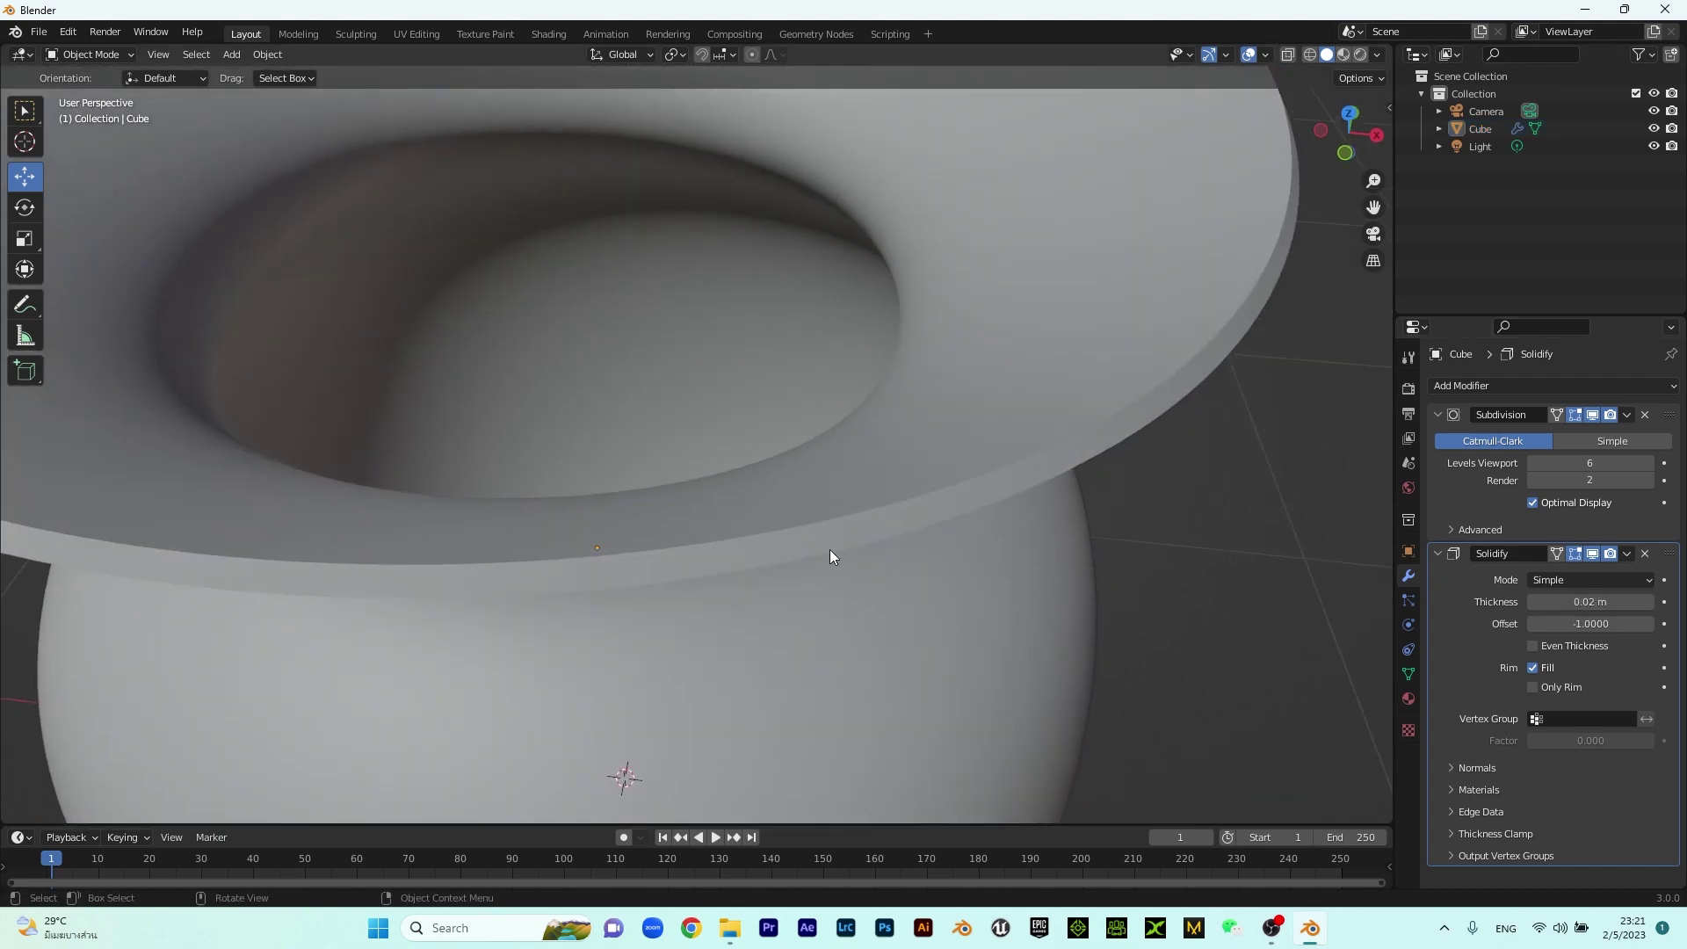
pyautogui.scroll(2, 905, 558)
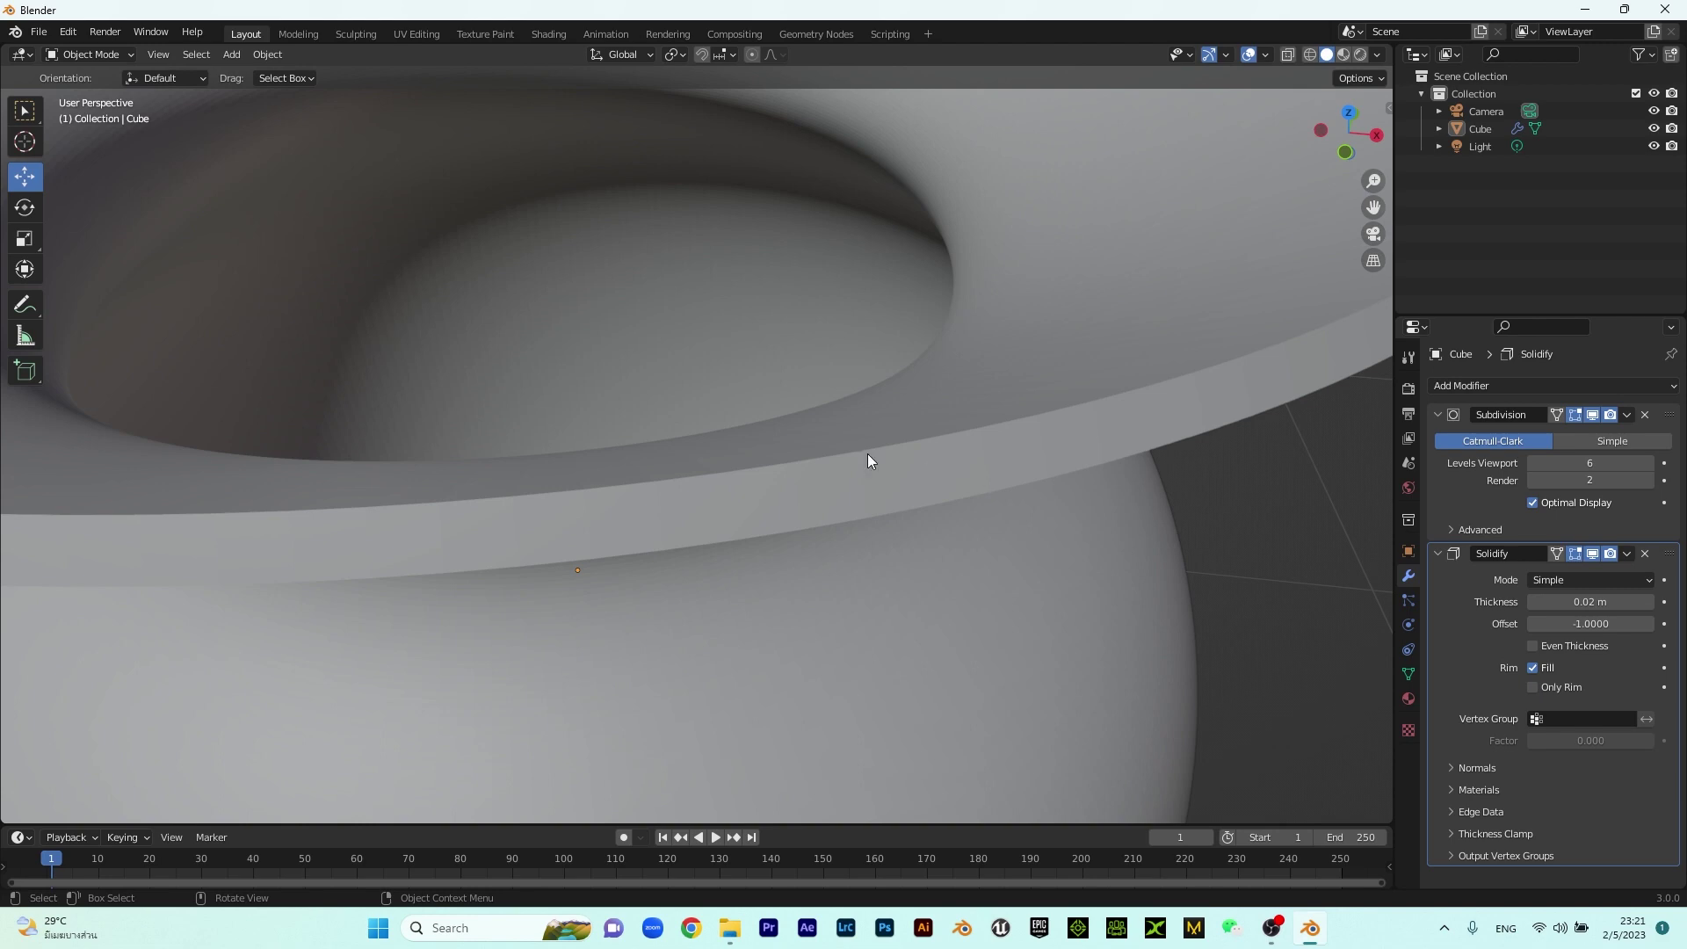
pyautogui.click(1463, 388)
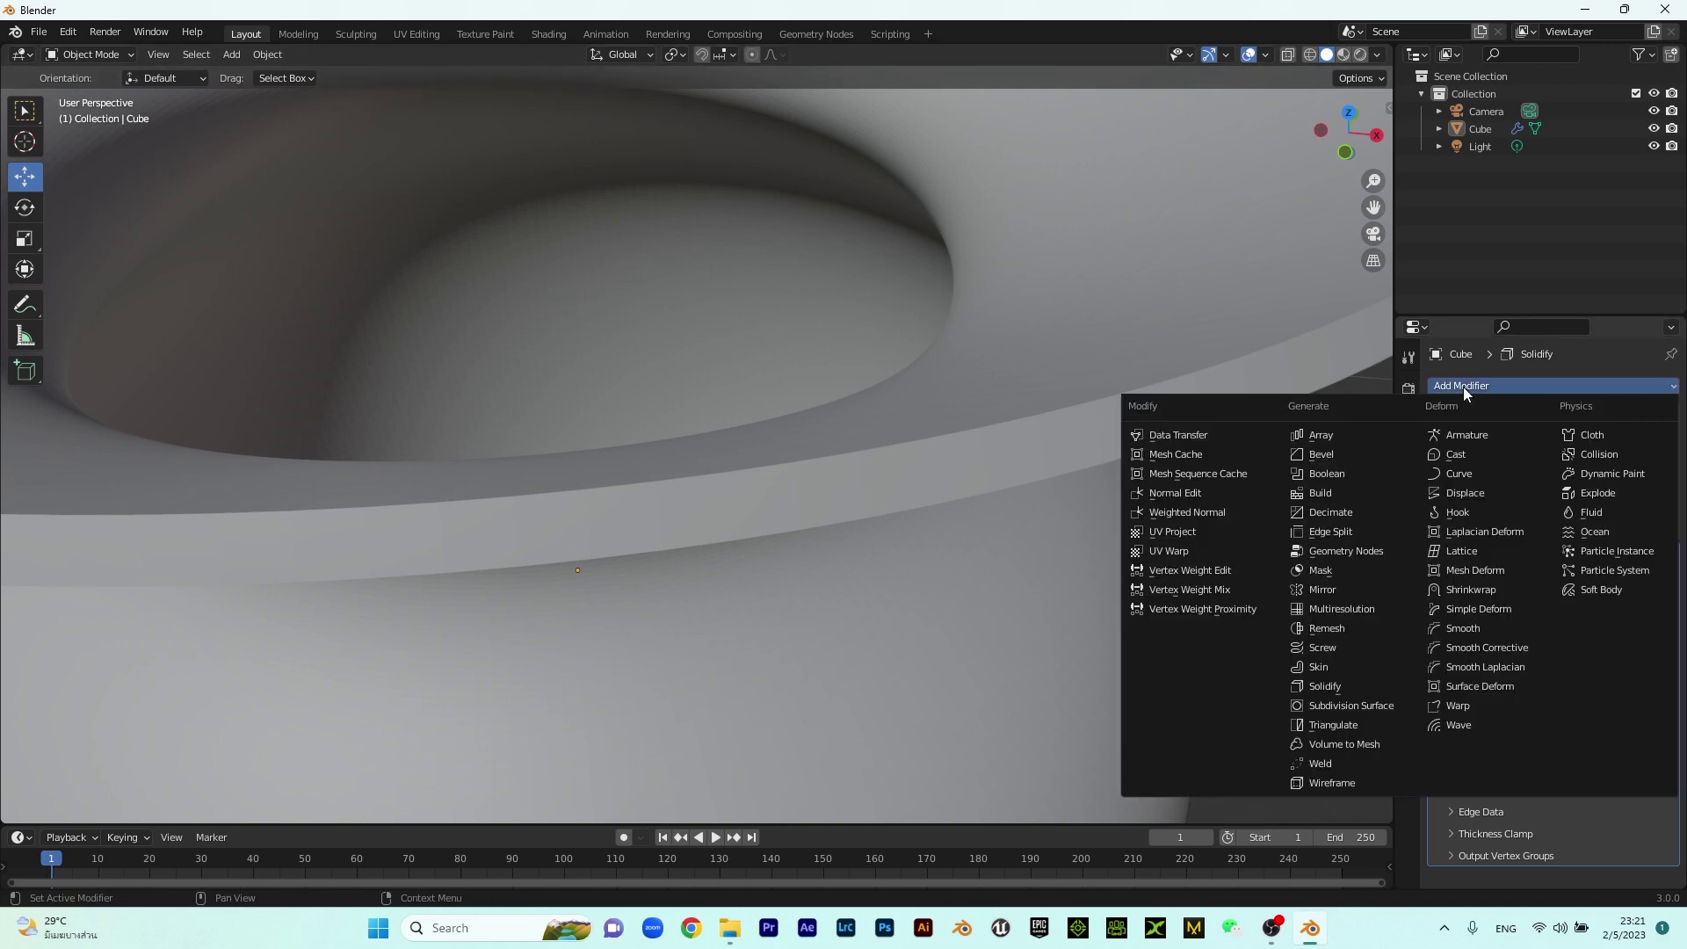
pyautogui.click(1329, 455)
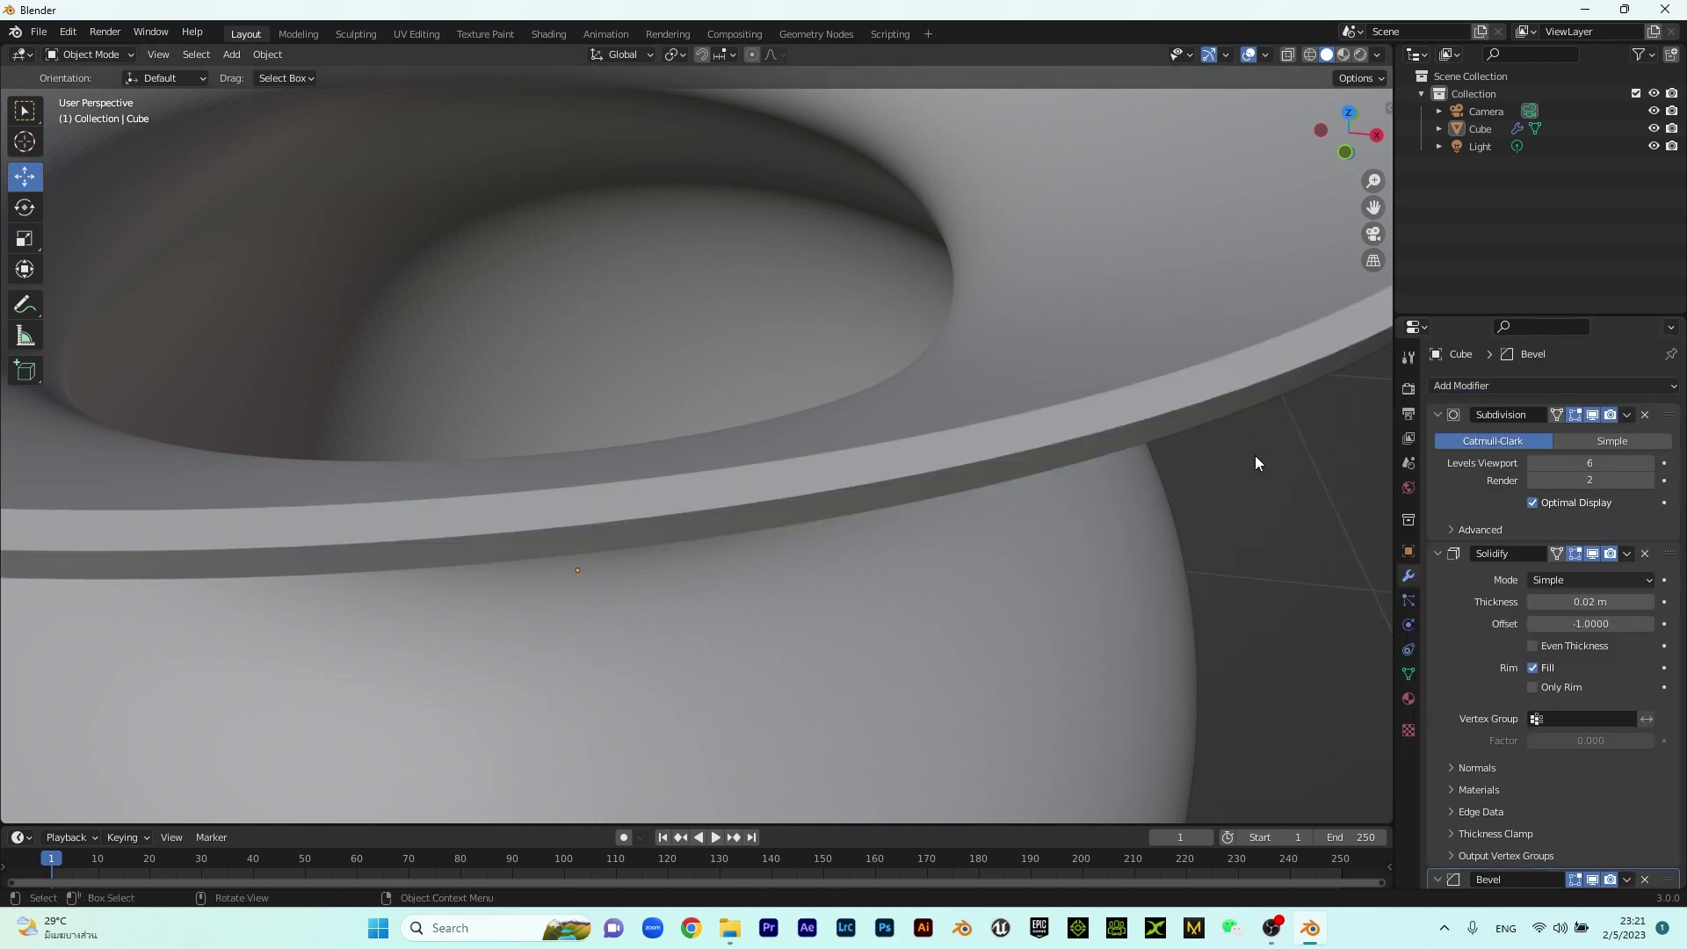
# Set the Bevel modifier's amount to 0.33 m and its segments to 30 to round the rim
pyautogui.scroll(-3, 1061, 440)
pyautogui.scroll(2, 1004, 406)
pyautogui.scroll(4, 826, 367)
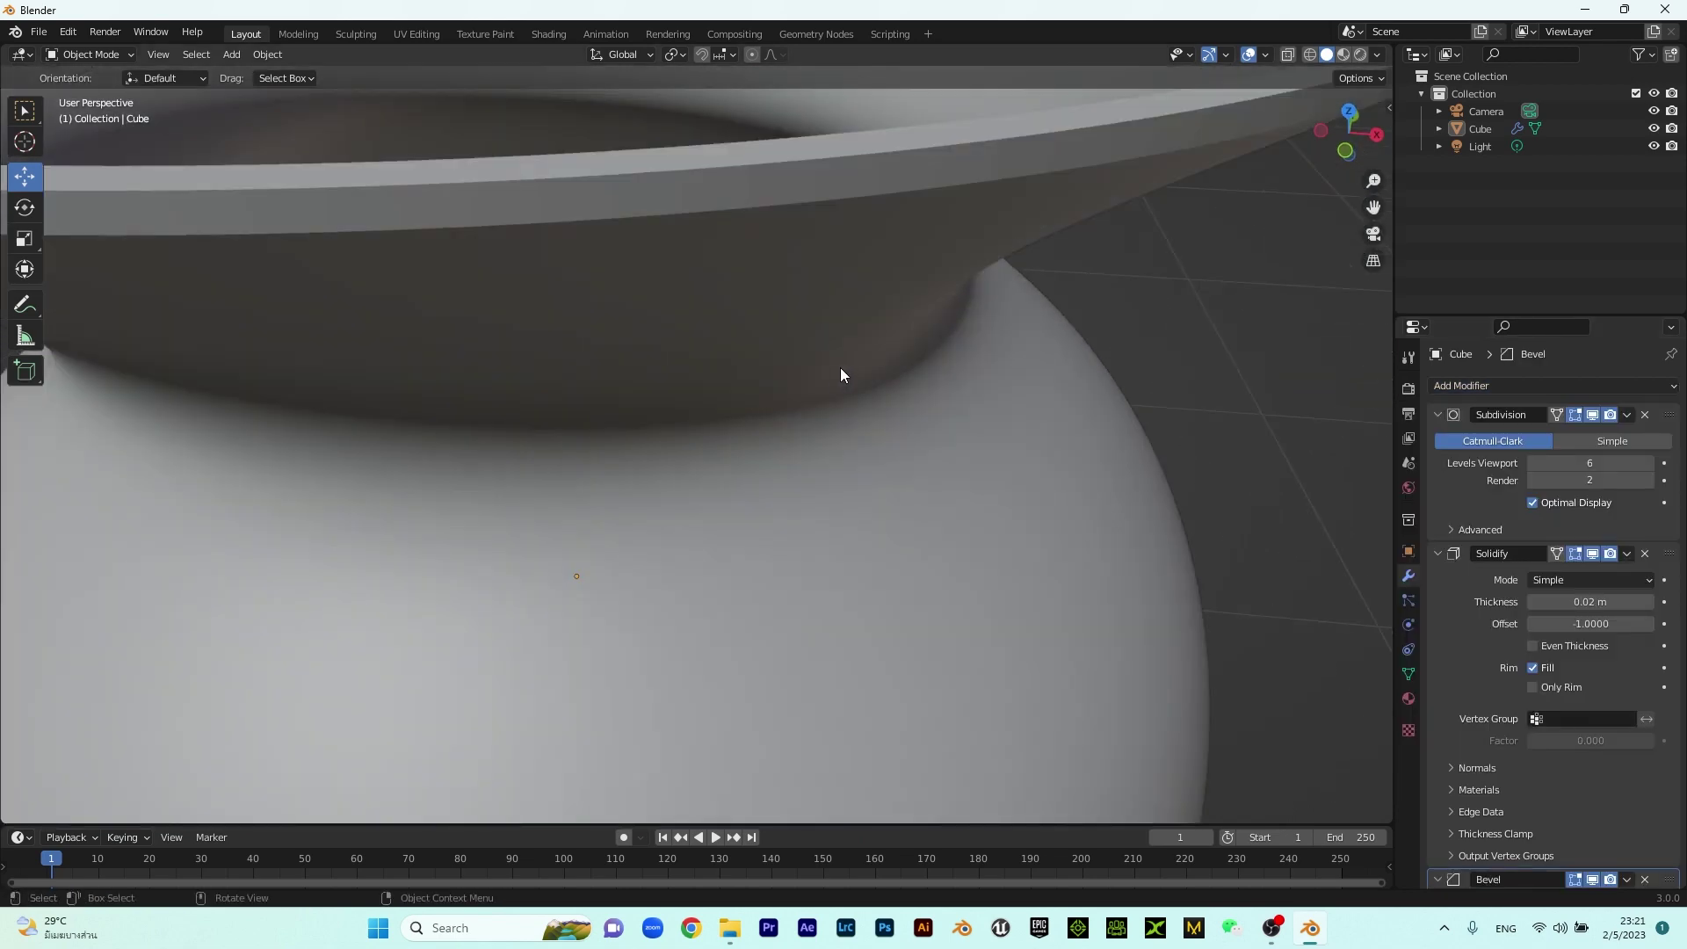
pyautogui.scroll(-5, 1627, 782)
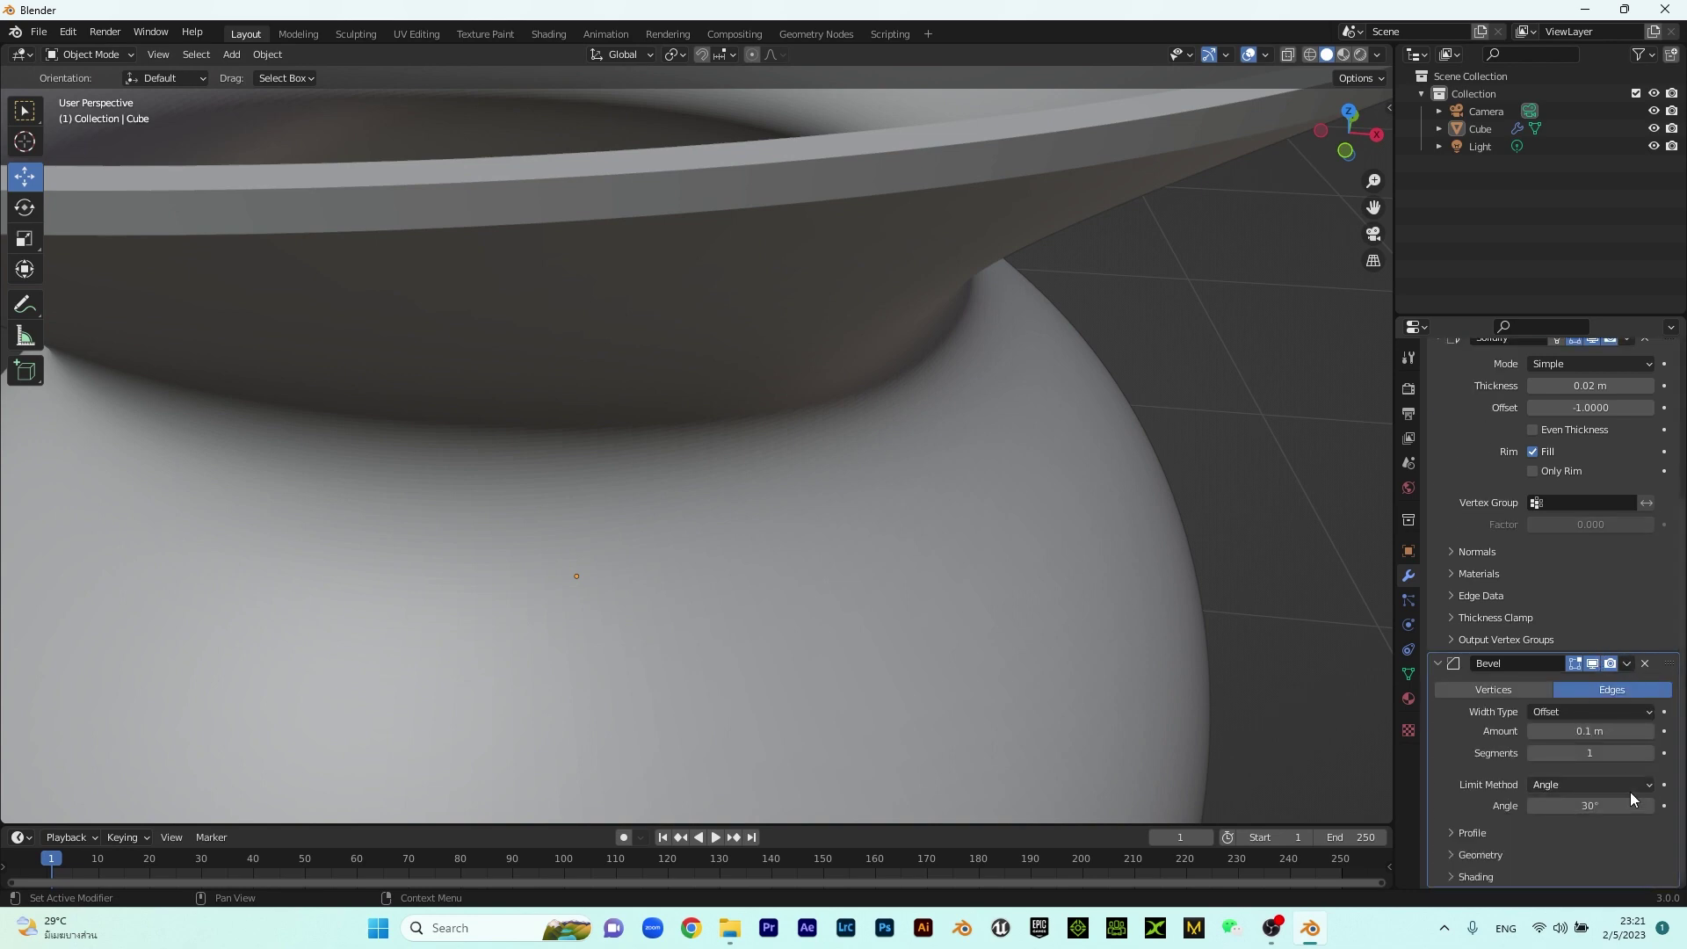
pyautogui.moveTo(1586, 731)
pyautogui.mouseDown()
pyautogui.moveTo(1634, 731)
pyautogui.moveTo(1609, 753)
pyautogui.mouseUp()
pyautogui.click(1586, 751)
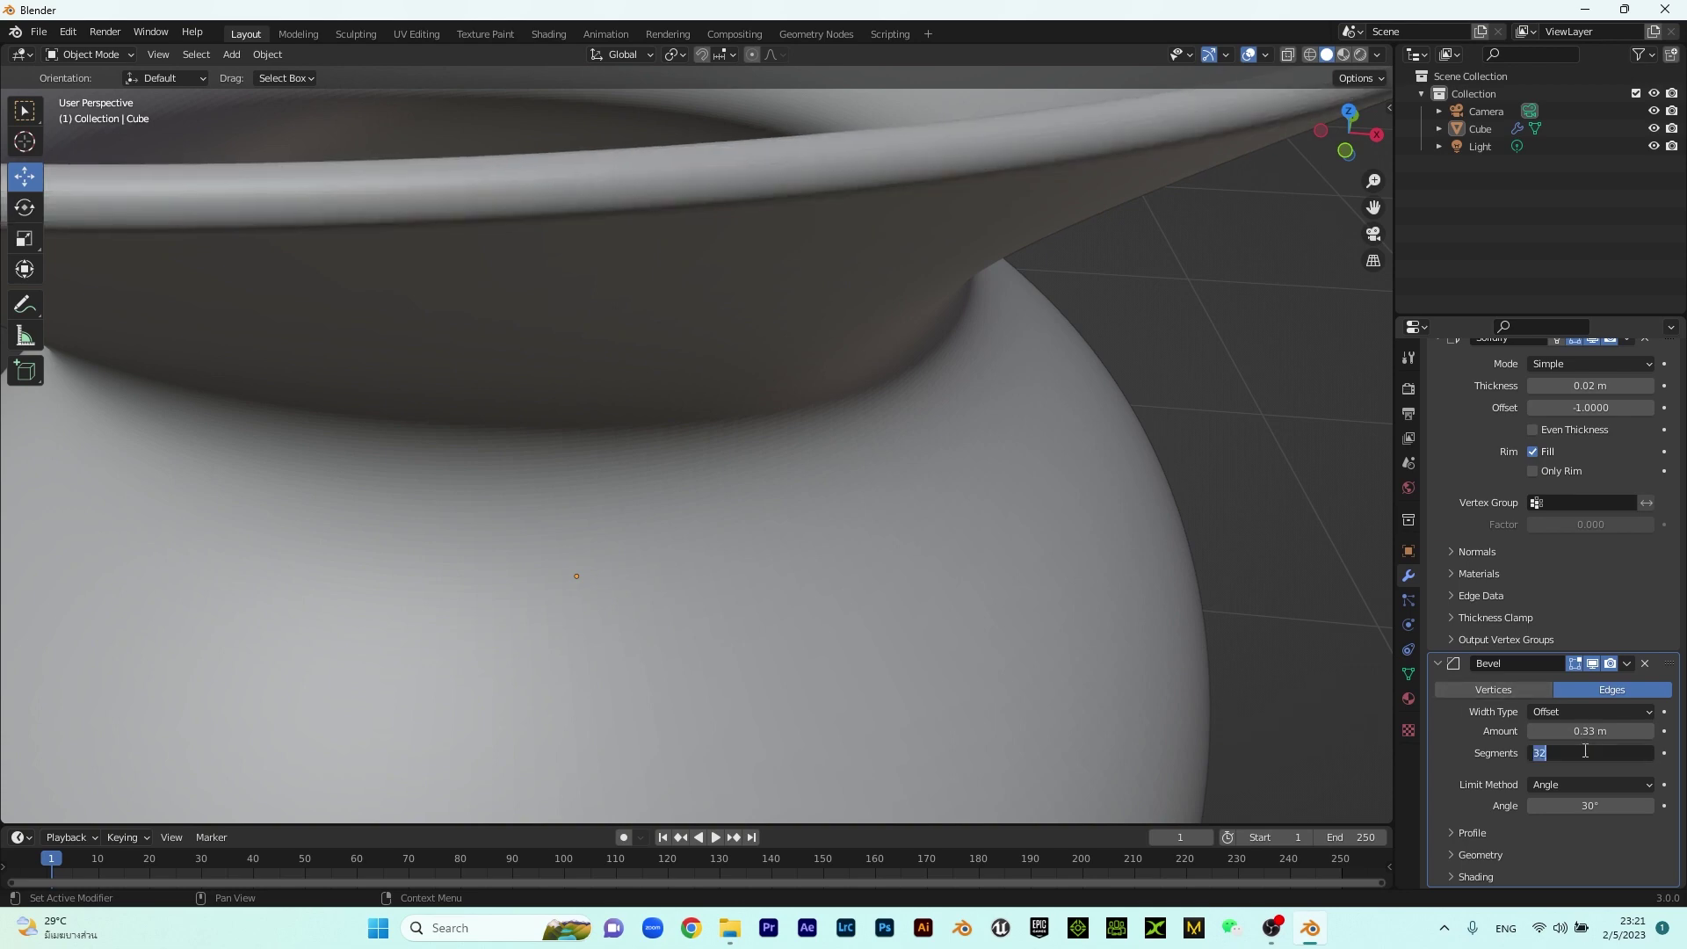
pyautogui.write('30')
pyautogui.press('Return')
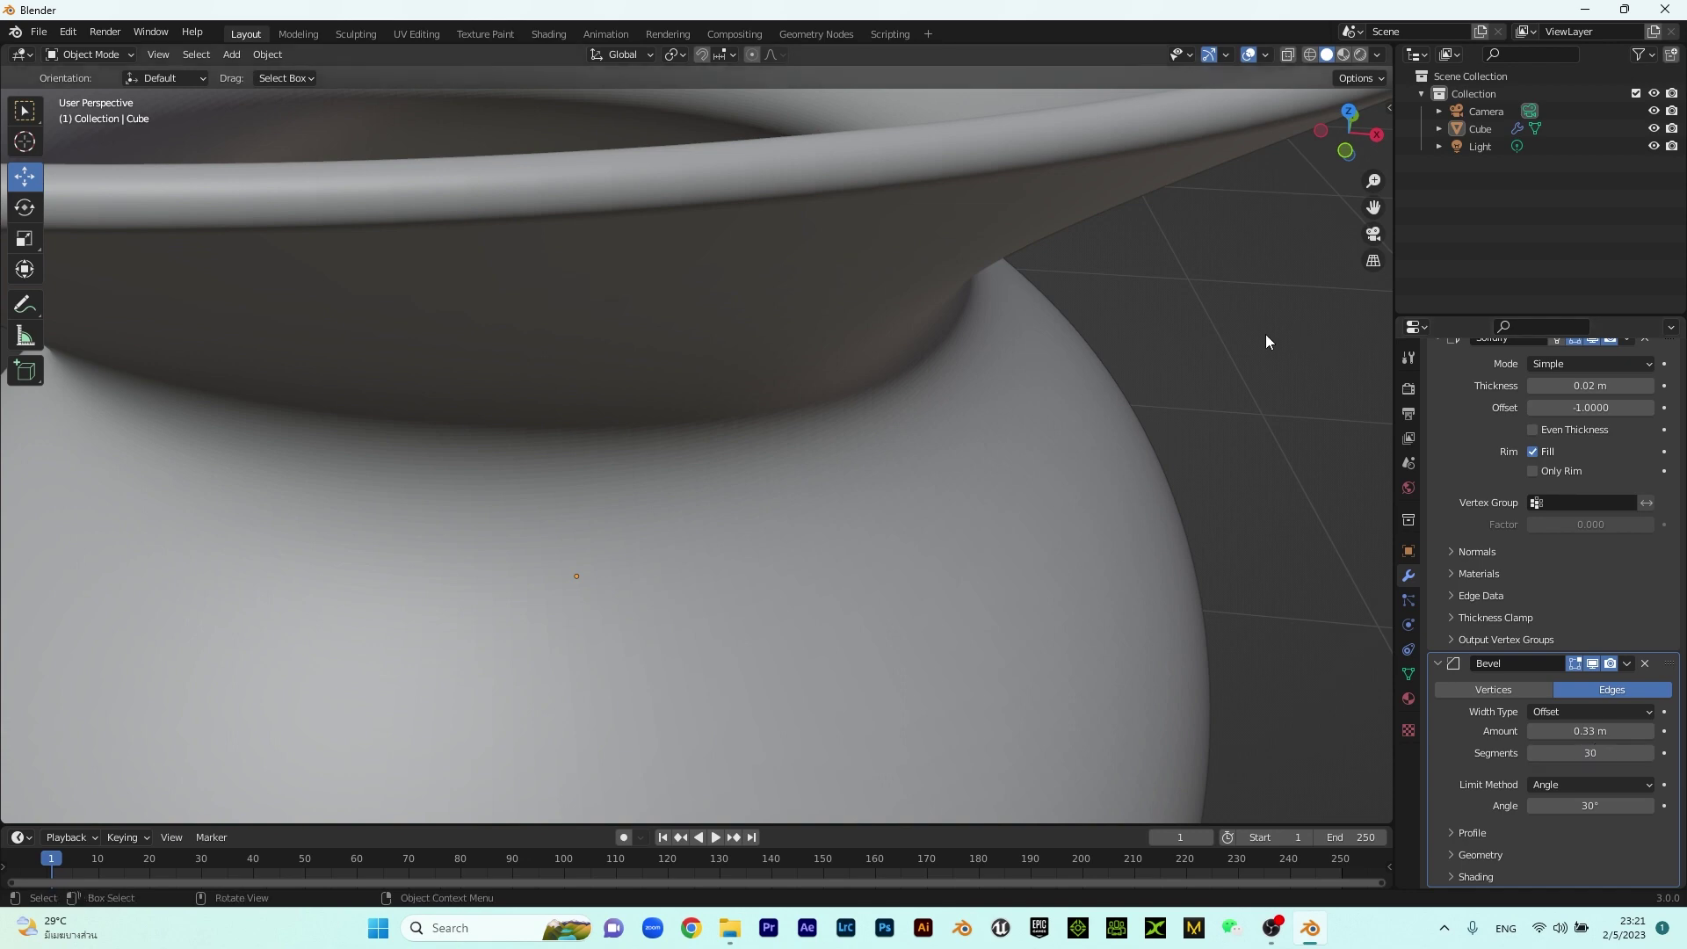
# Examine the vase's rounded rim and overall shape from the front and from several angles
pyautogui.scroll(-6, 783, 239)
pyautogui.moveTo(764, 351); pyautogui.dragTo(852, 406, button='middle')
pyautogui.scroll(4, 762, 403)
pyautogui.scroll(-4, 765, 387)
pyautogui.press('KP_1')
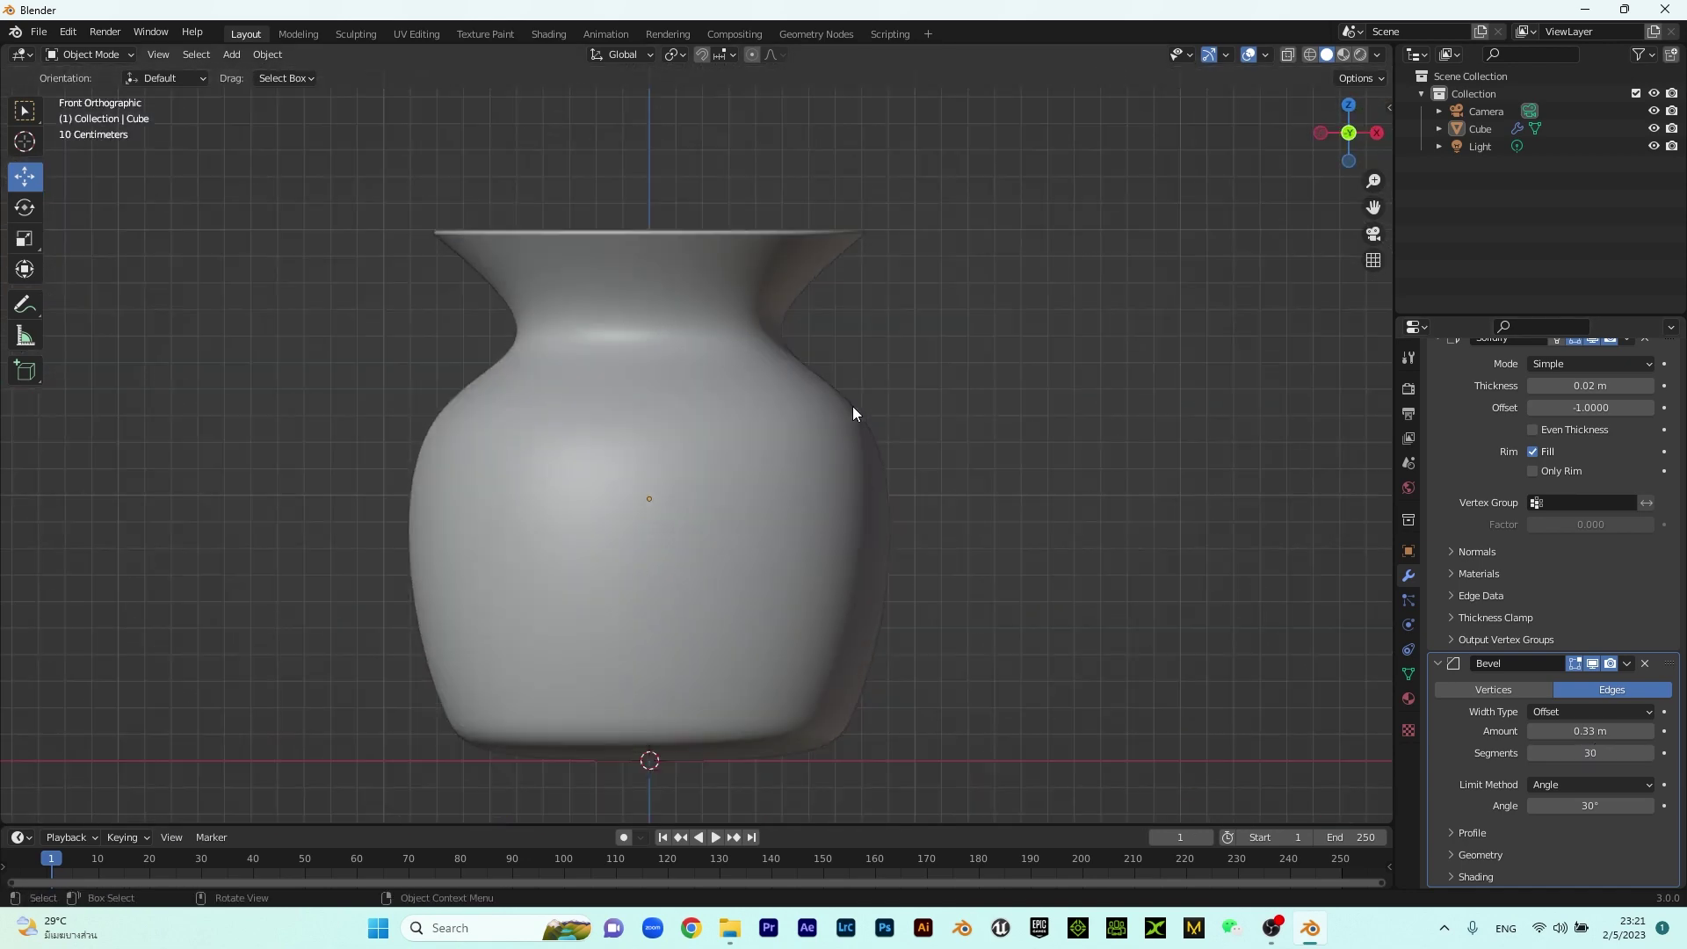
pyautogui.moveTo(949, 482); pyautogui.dragTo(772, 463, button='middle')
pyautogui.press('KP_1')
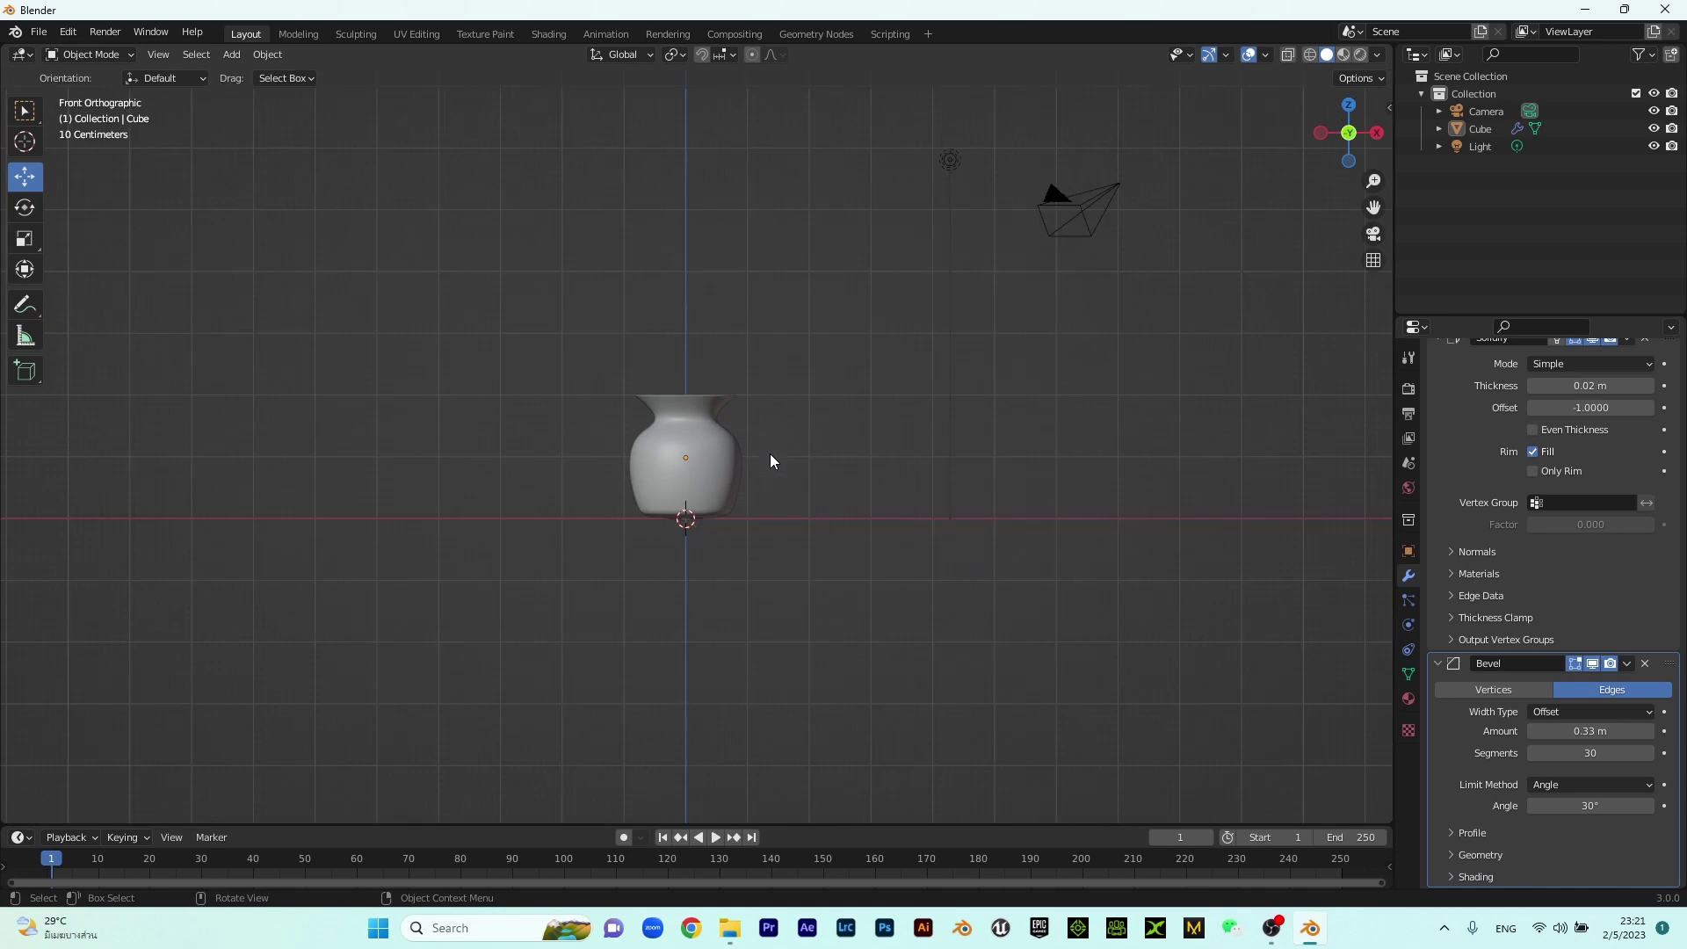
pyautogui.scroll(7, 771, 595)
pyautogui.moveTo(805, 606); pyautogui.dragTo(802, 552, button='middle')
pyautogui.scroll(-3, 806, 498)
pyautogui.scroll(-2, 791, 536)
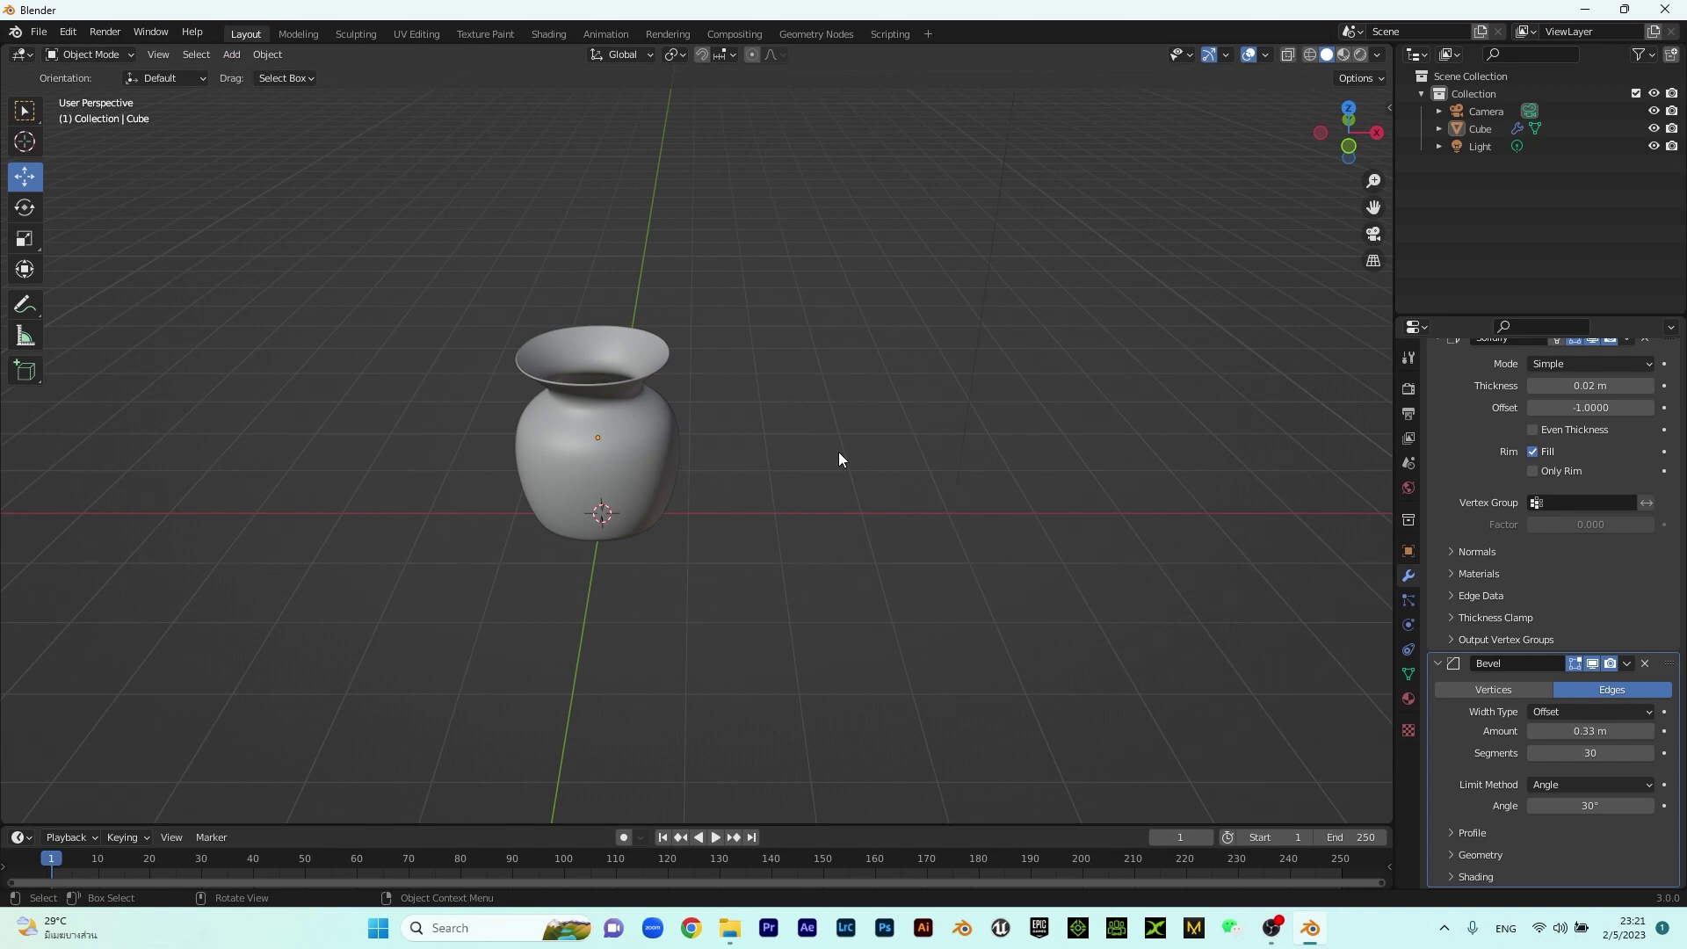
# Add a Bezier circle curve and move it along the X axis to sit beside the vase
pyautogui.click(233, 54)
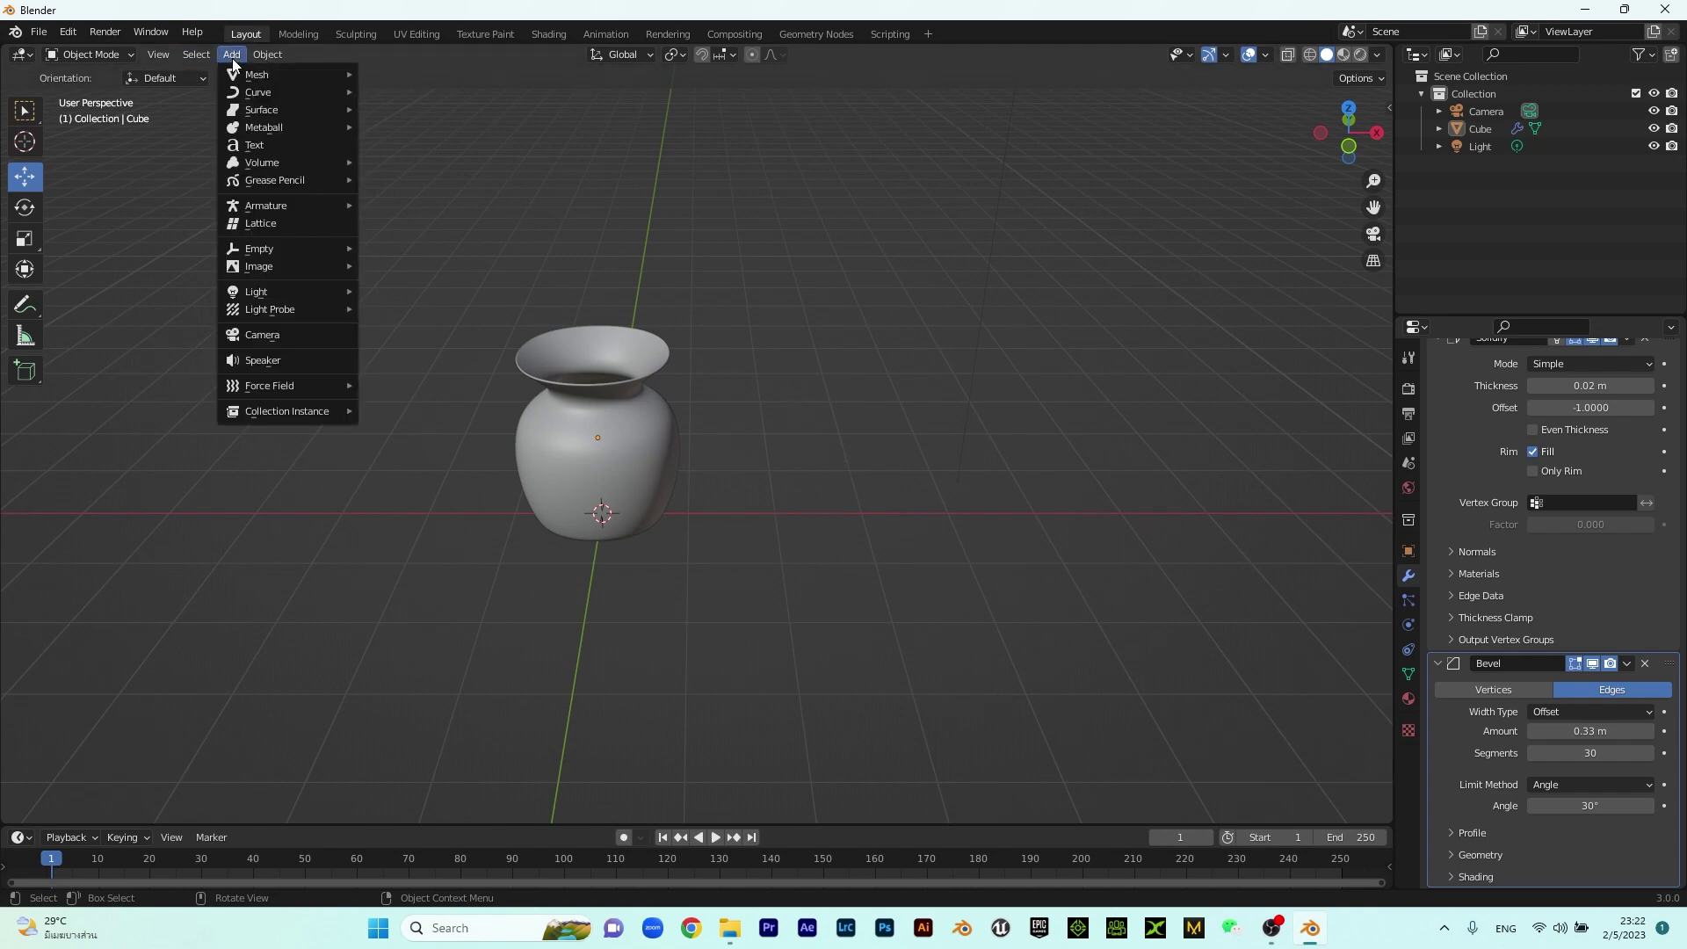
pyautogui.moveTo(230, 93)
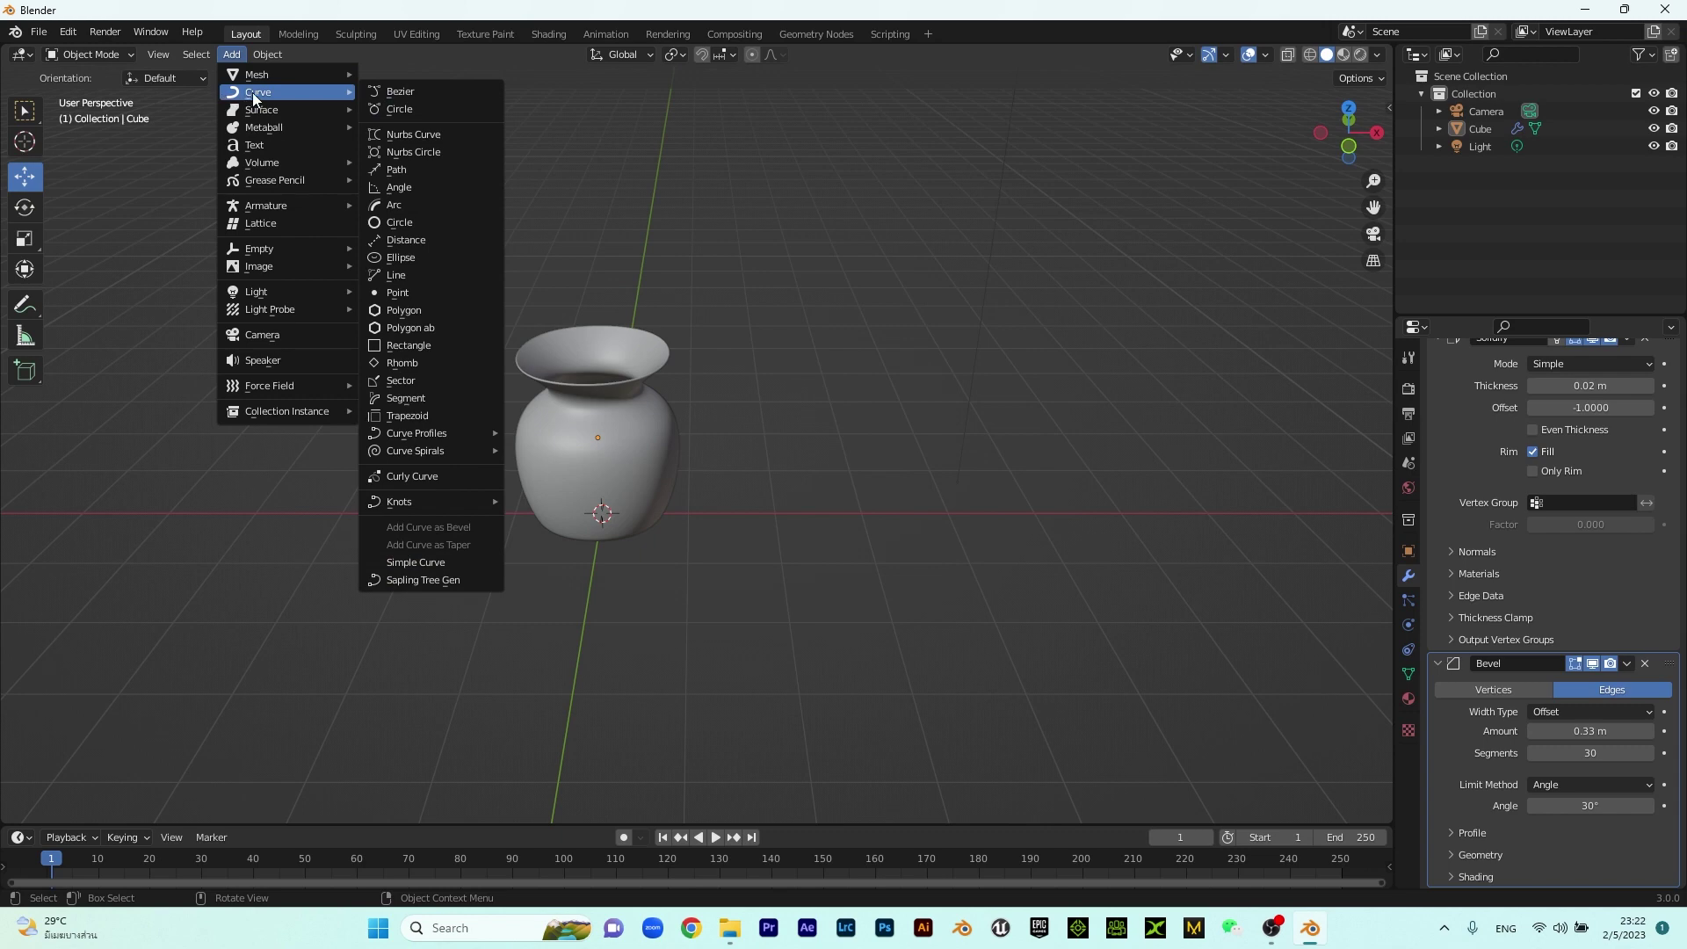
pyautogui.click(411, 109)
pyautogui.moveTo(773, 383); pyautogui.dragTo(729, 503, button='middle')
pyautogui.press('g')
pyautogui.press('x')
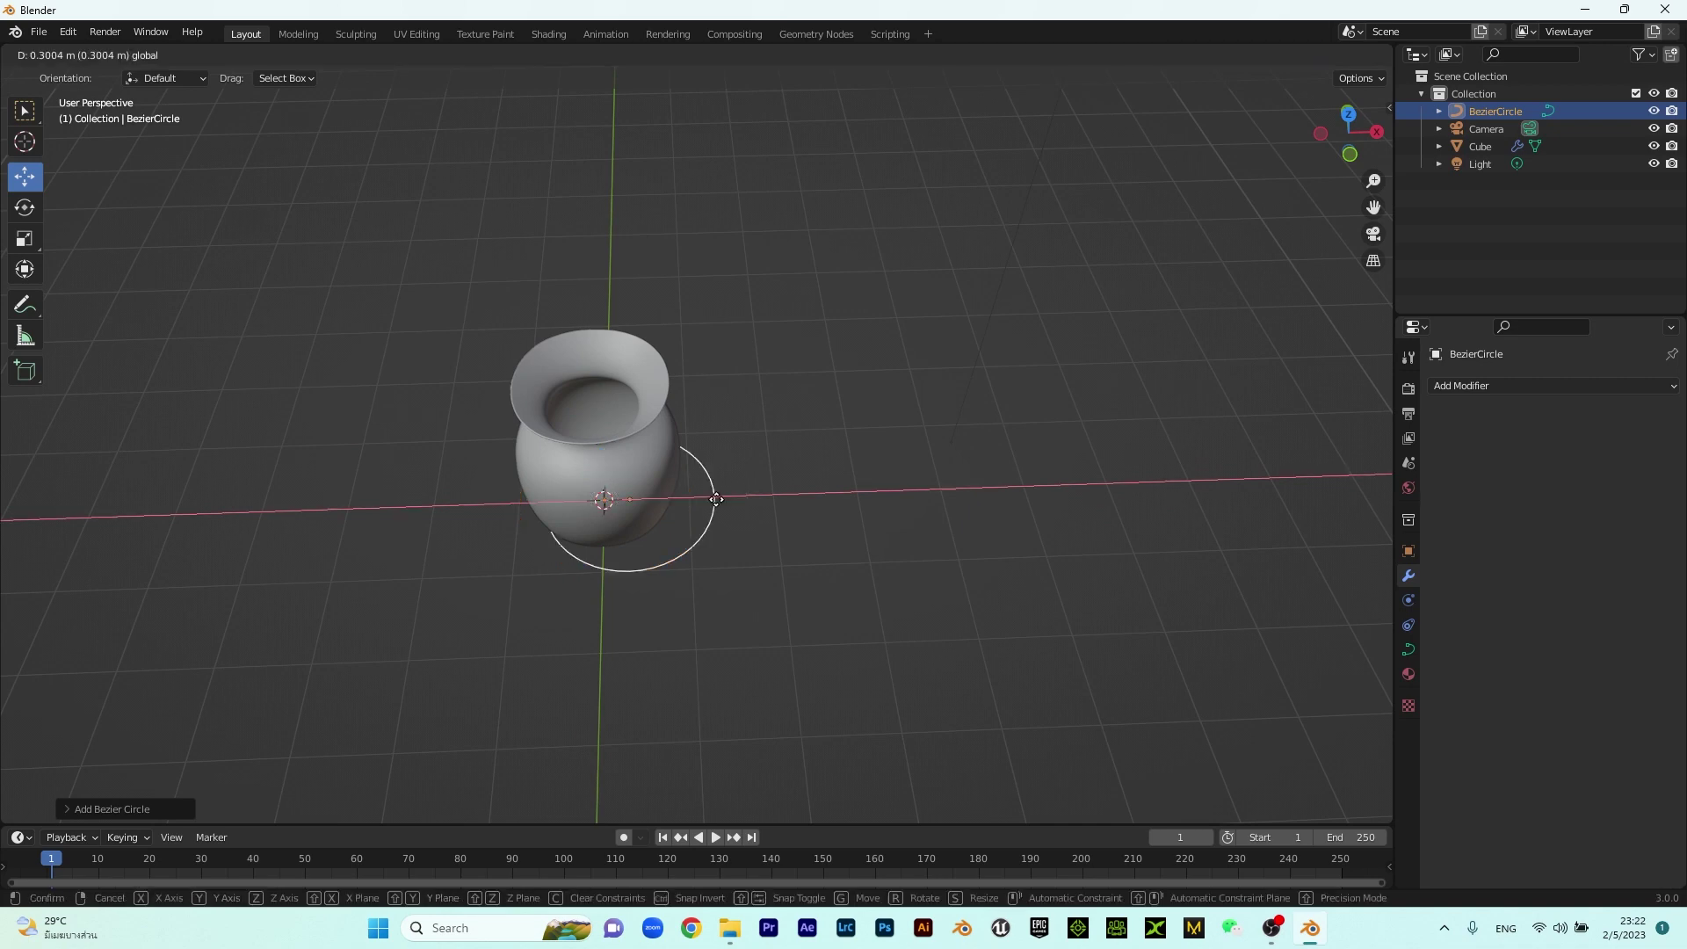
pyautogui.click(857, 497)
pyautogui.moveTo(900, 404); pyautogui.dragTo(914, 420, button='middle')
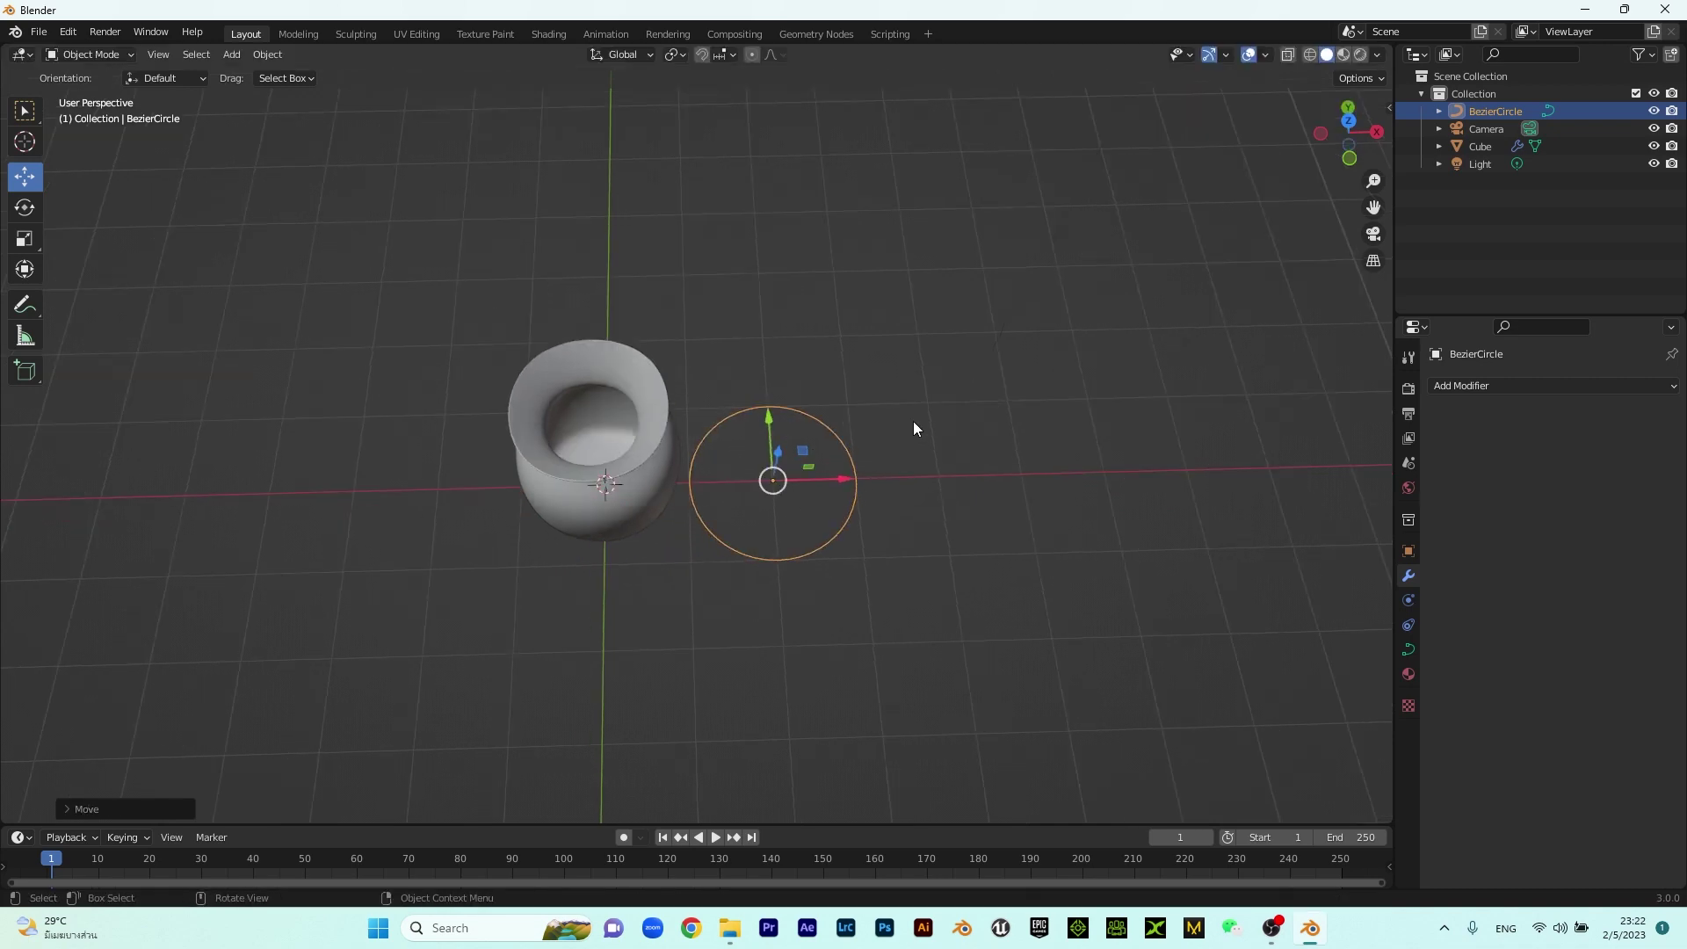
# Scale the Bezier circle down in top view so it is smaller than the vase's outline
pyautogui.press('KP_7')
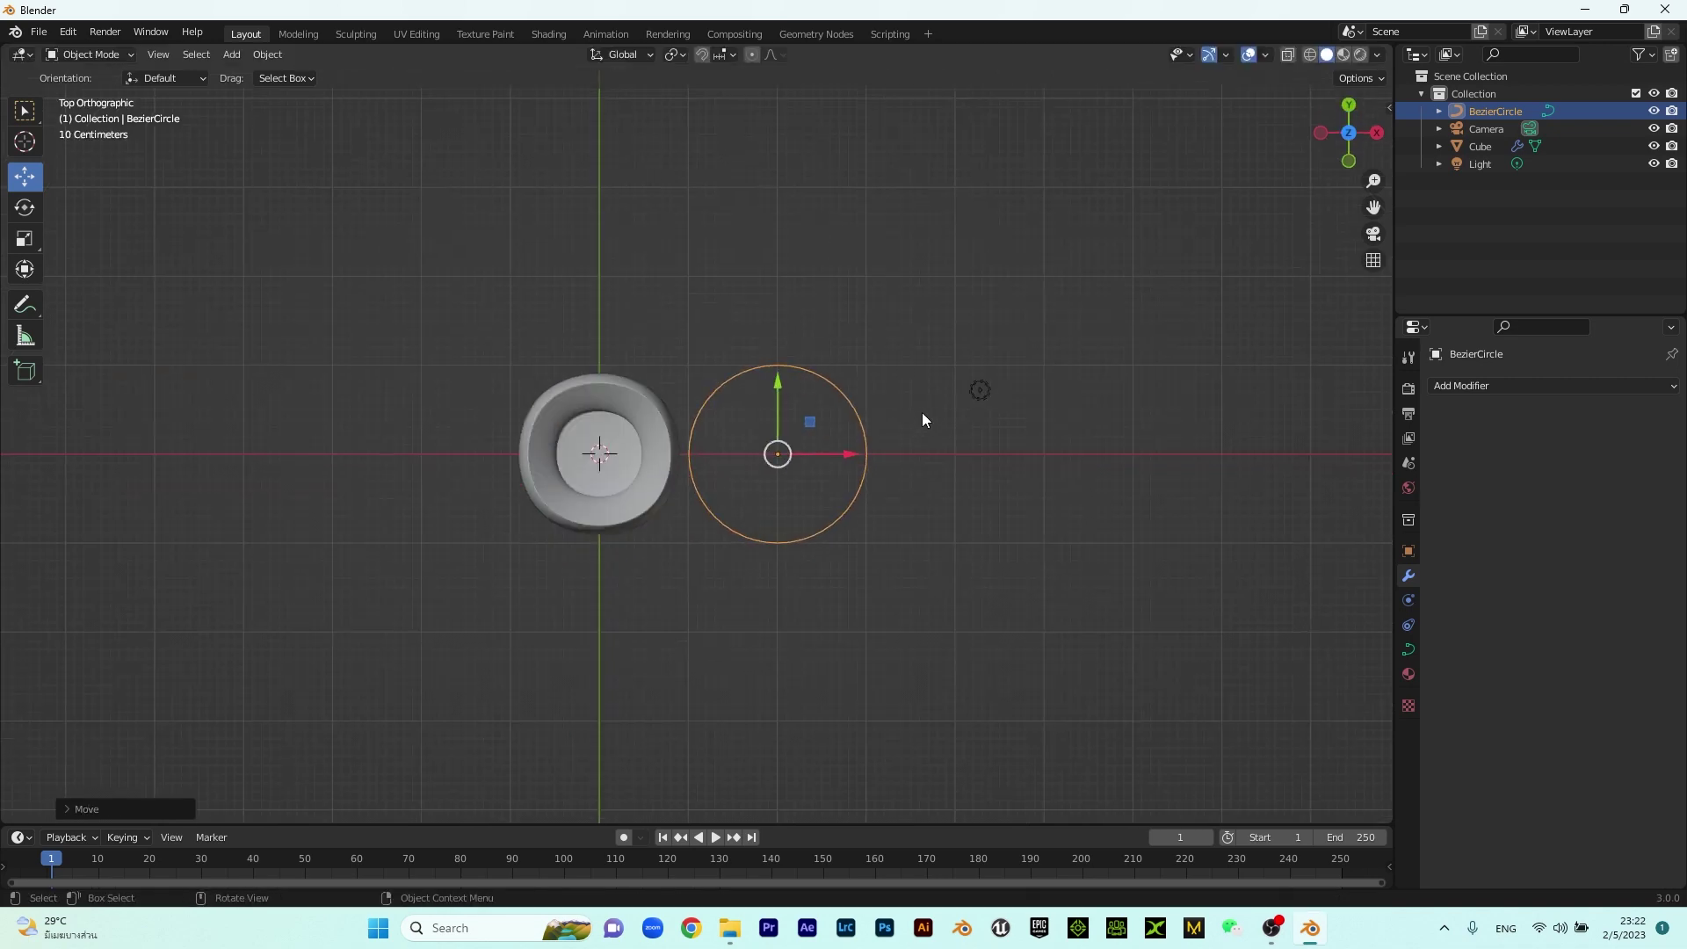
pyautogui.scroll(5, 921, 413)
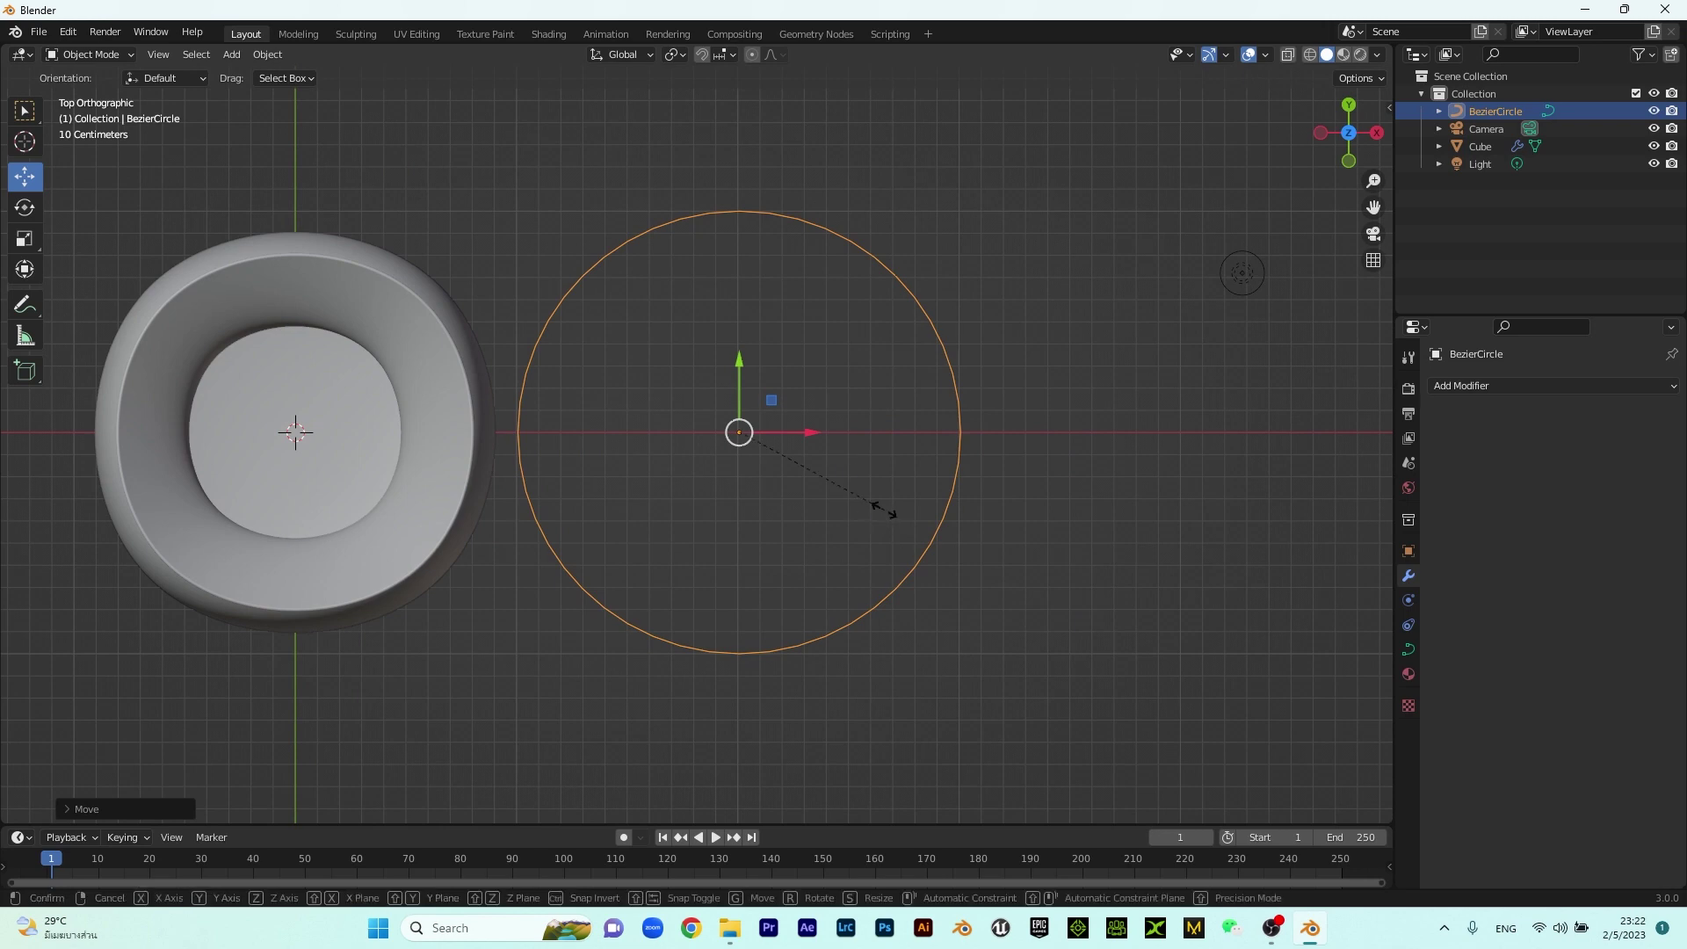
pyautogui.press('s')
pyautogui.click(835, 492)
pyautogui.moveTo(1016, 550); pyautogui.dragTo(1011, 529, button='middle')
pyautogui.press('KP_7')
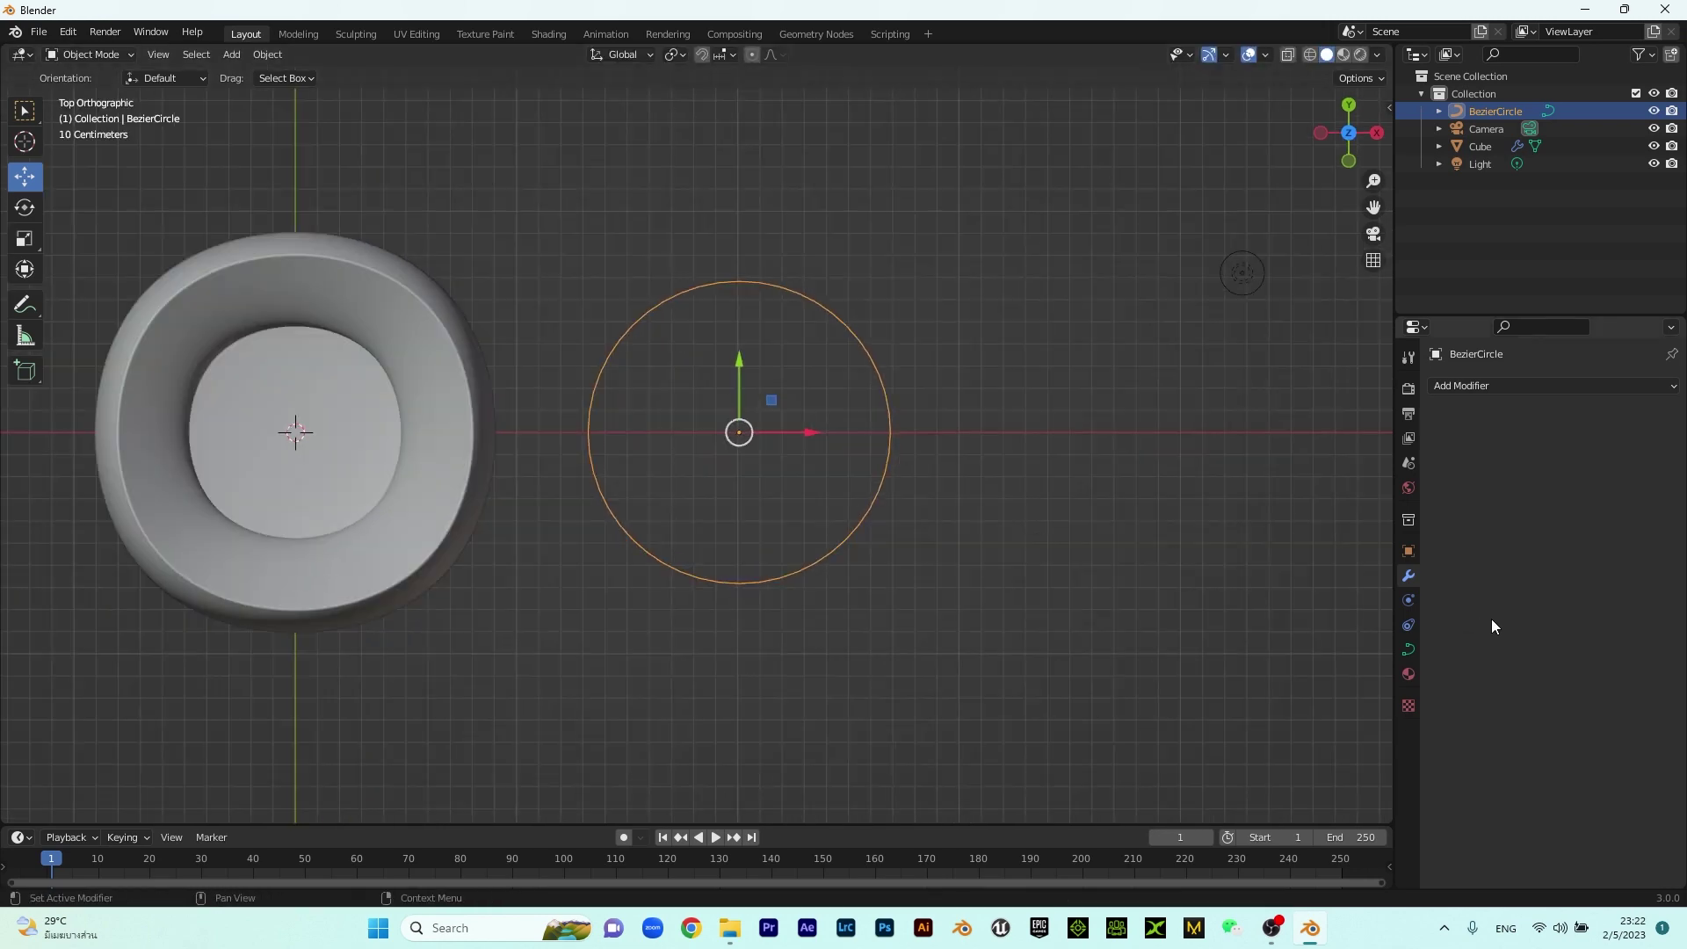
# Give the Bezier circle a round bevel with a depth of 0.05 m to turn it into a ring
pyautogui.click(1409, 648)
pyautogui.scroll(-3, 1469, 747)
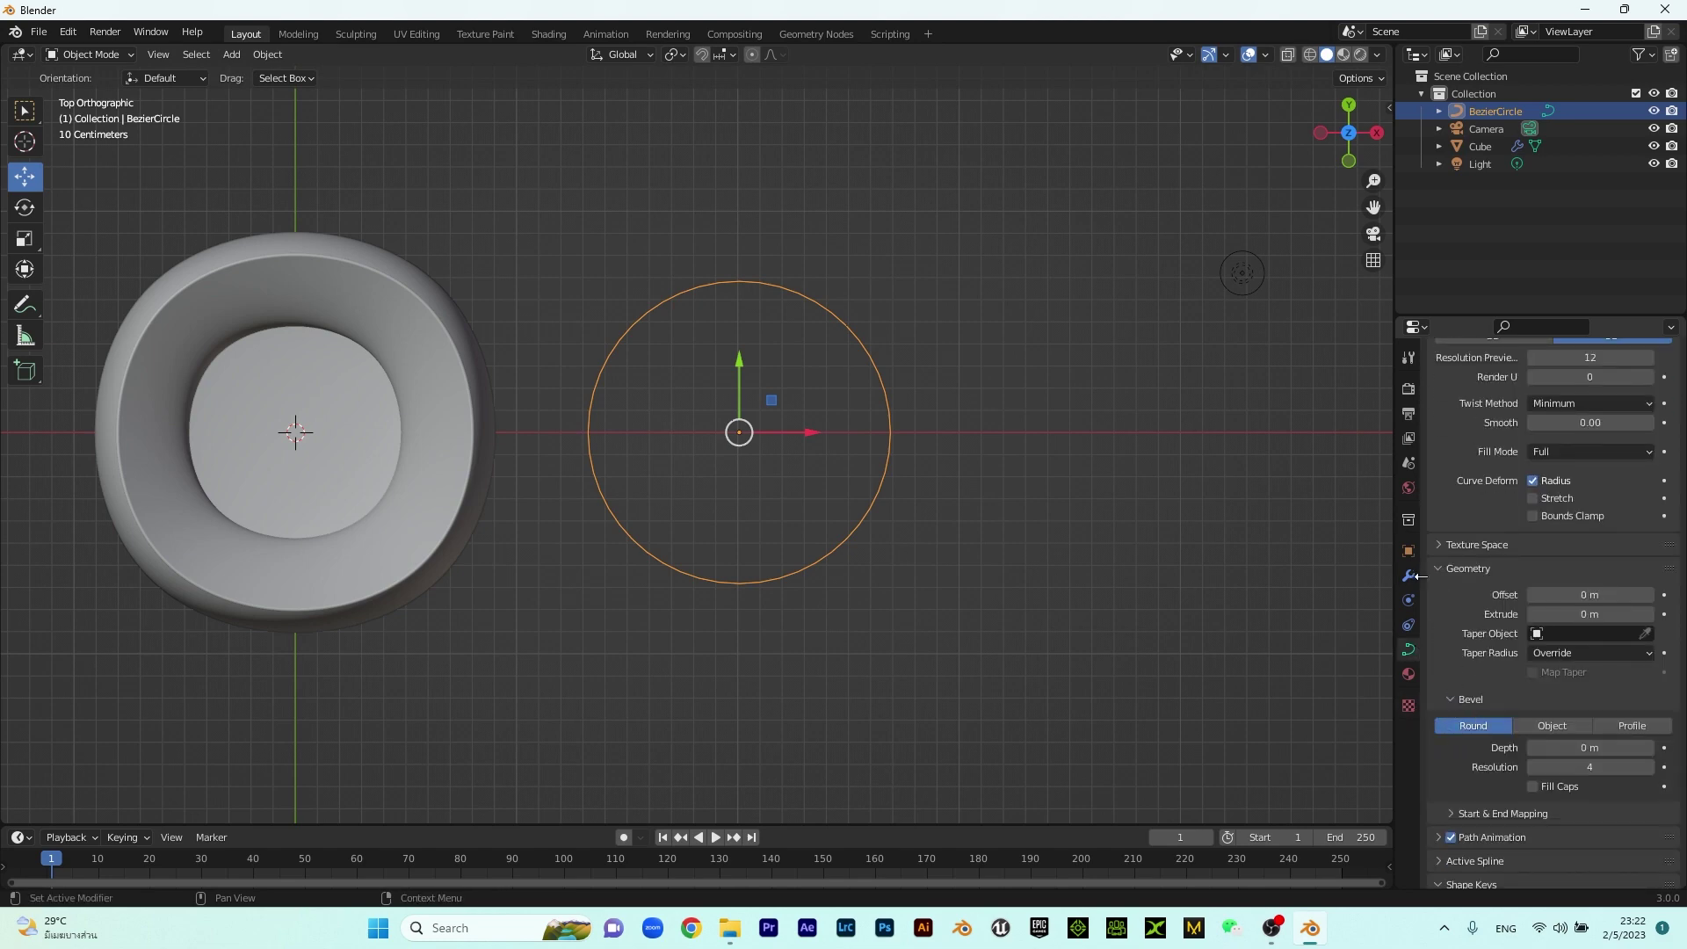
pyautogui.scroll(-1, 1461, 712)
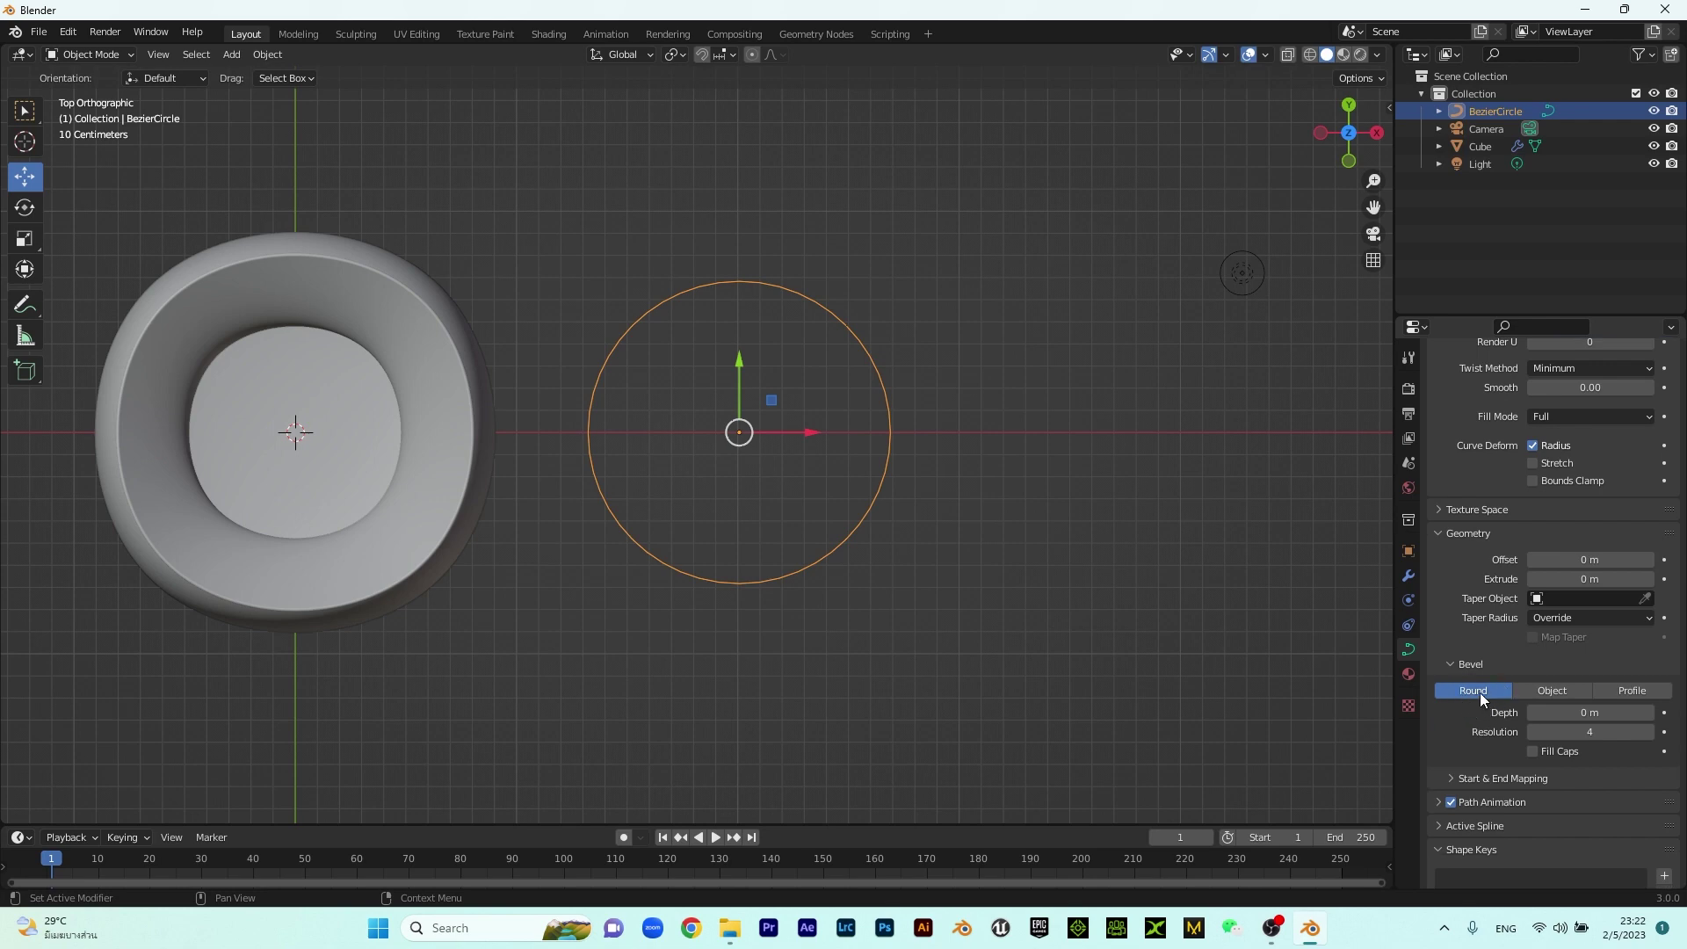
pyautogui.moveTo(1591, 712)
pyautogui.mouseDown()
pyautogui.moveTo(1626, 713)
pyautogui.moveTo(1606, 713)
pyautogui.mouseUp()
pyautogui.click(1598, 714)
pyautogui.write('0.')
pyautogui.write('.05')
pyautogui.press('Return')
pyautogui.click(1196, 636)
pyautogui.moveTo(1195, 635); pyautogui.dragTo(734, 732, button='middle')
pyautogui.click(798, 701)
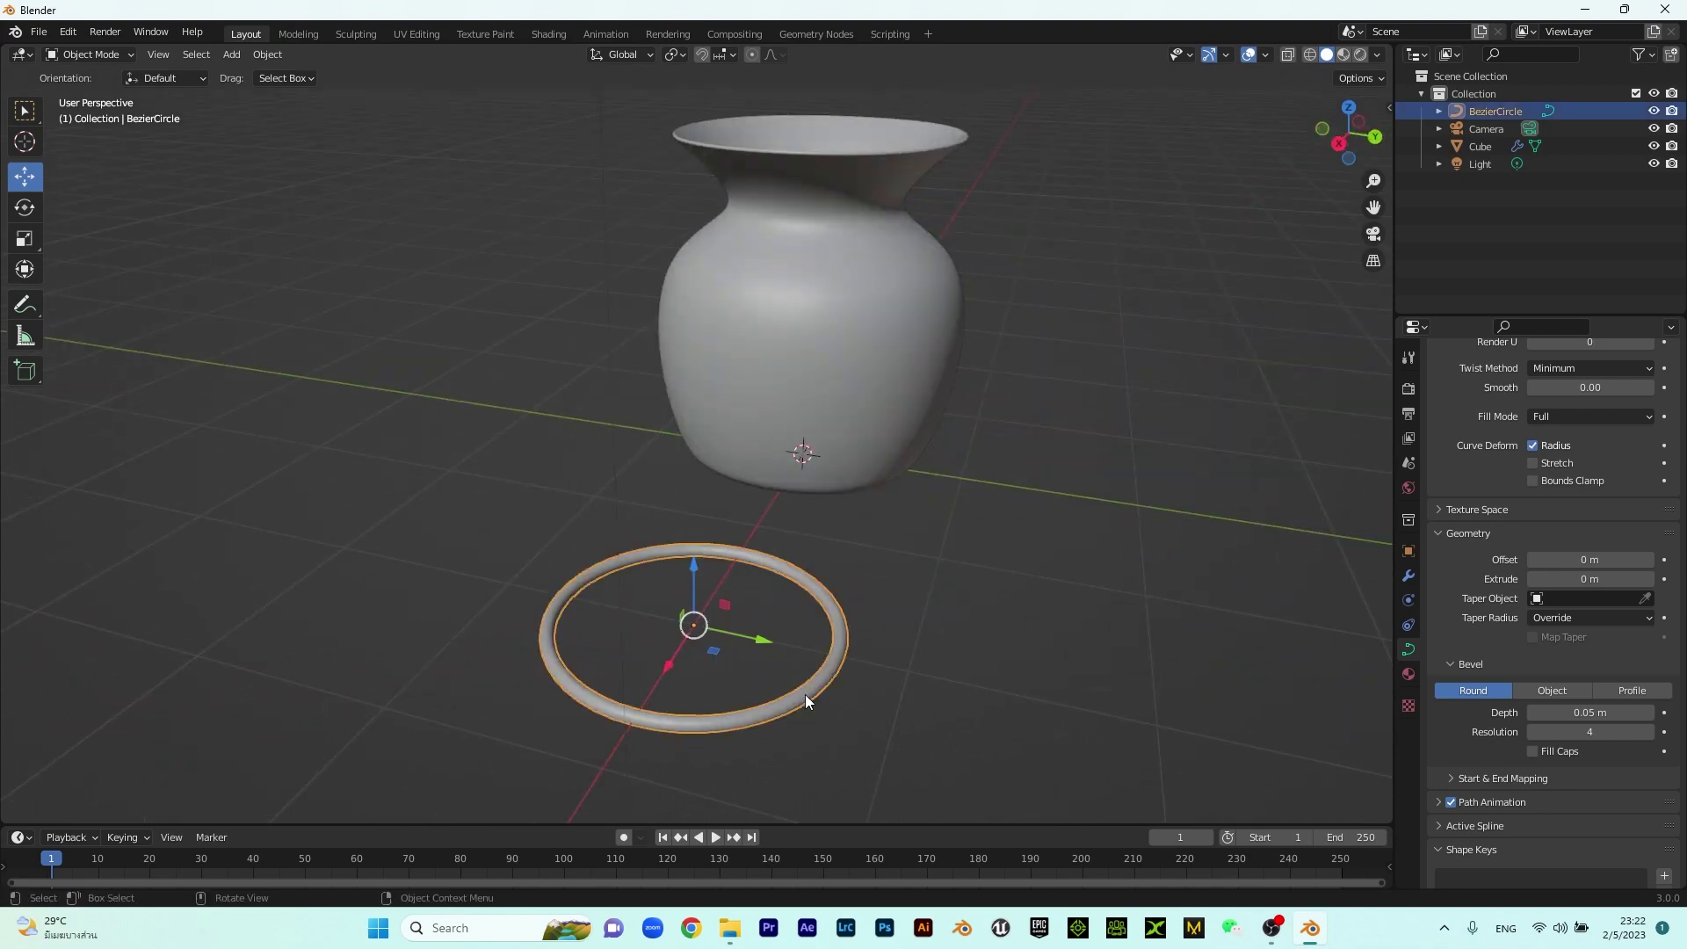
# Set the ring's bevel depth to 0.04 m and its bevel resolution to 0
pyautogui.click(1591, 713)
pyautogui.write('0.05')
pyautogui.press('Return')
pyautogui.moveTo(1587, 731); pyautogui.dragTo(1531, 731)
pyautogui.scroll(4, 800, 651)
pyautogui.keyDown('shift'); pyautogui.moveTo(846, 690); pyautogui.dragTo(839, 418, button='middle'); pyautogui.keyUp('shift')
pyautogui.moveTo(897, 615); pyautogui.dragTo(871, 573, button='middle')
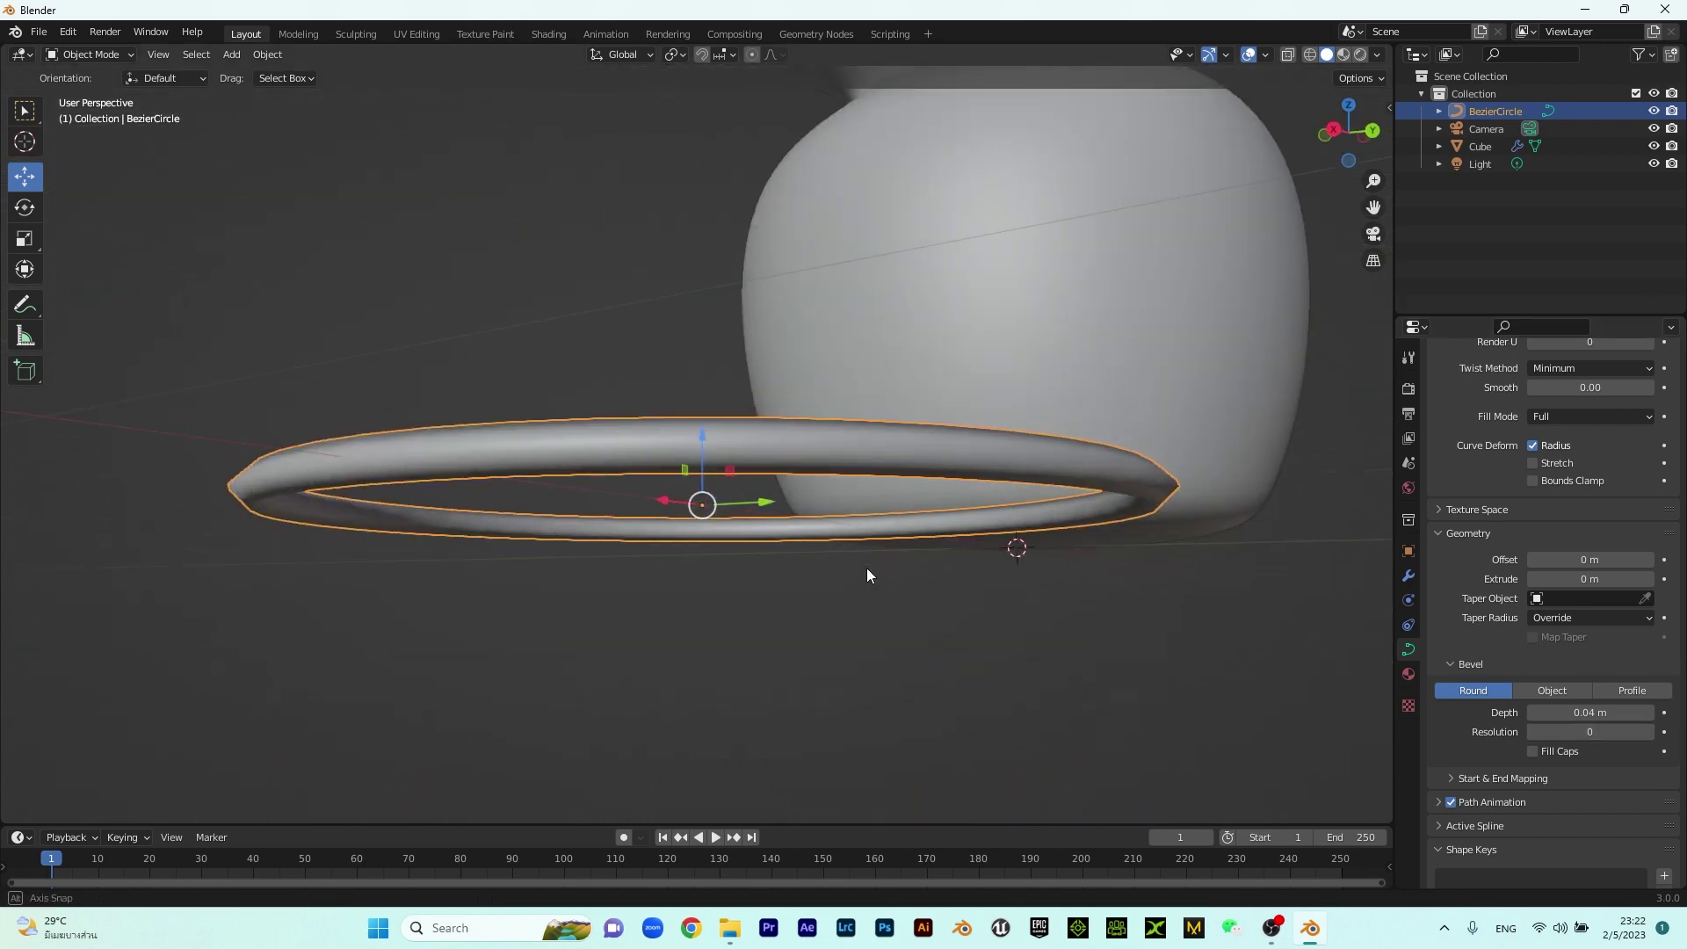
pyautogui.moveTo(1588, 731)
pyautogui.mouseDown()
pyautogui.moveTo(1626, 731)
pyautogui.moveTo(1589, 731)
pyautogui.mouseUp()
# Examine the beveled ring's shape and its size beside the vase from the front, from above and at an angle
pyautogui.moveTo(735, 578); pyautogui.dragTo(758, 631, button='middle')
pyautogui.click(1093, 671)
pyautogui.moveTo(1093, 672); pyautogui.dragTo(897, 630, button='middle')
pyautogui.click(1089, 520)
pyautogui.press('KP_1')
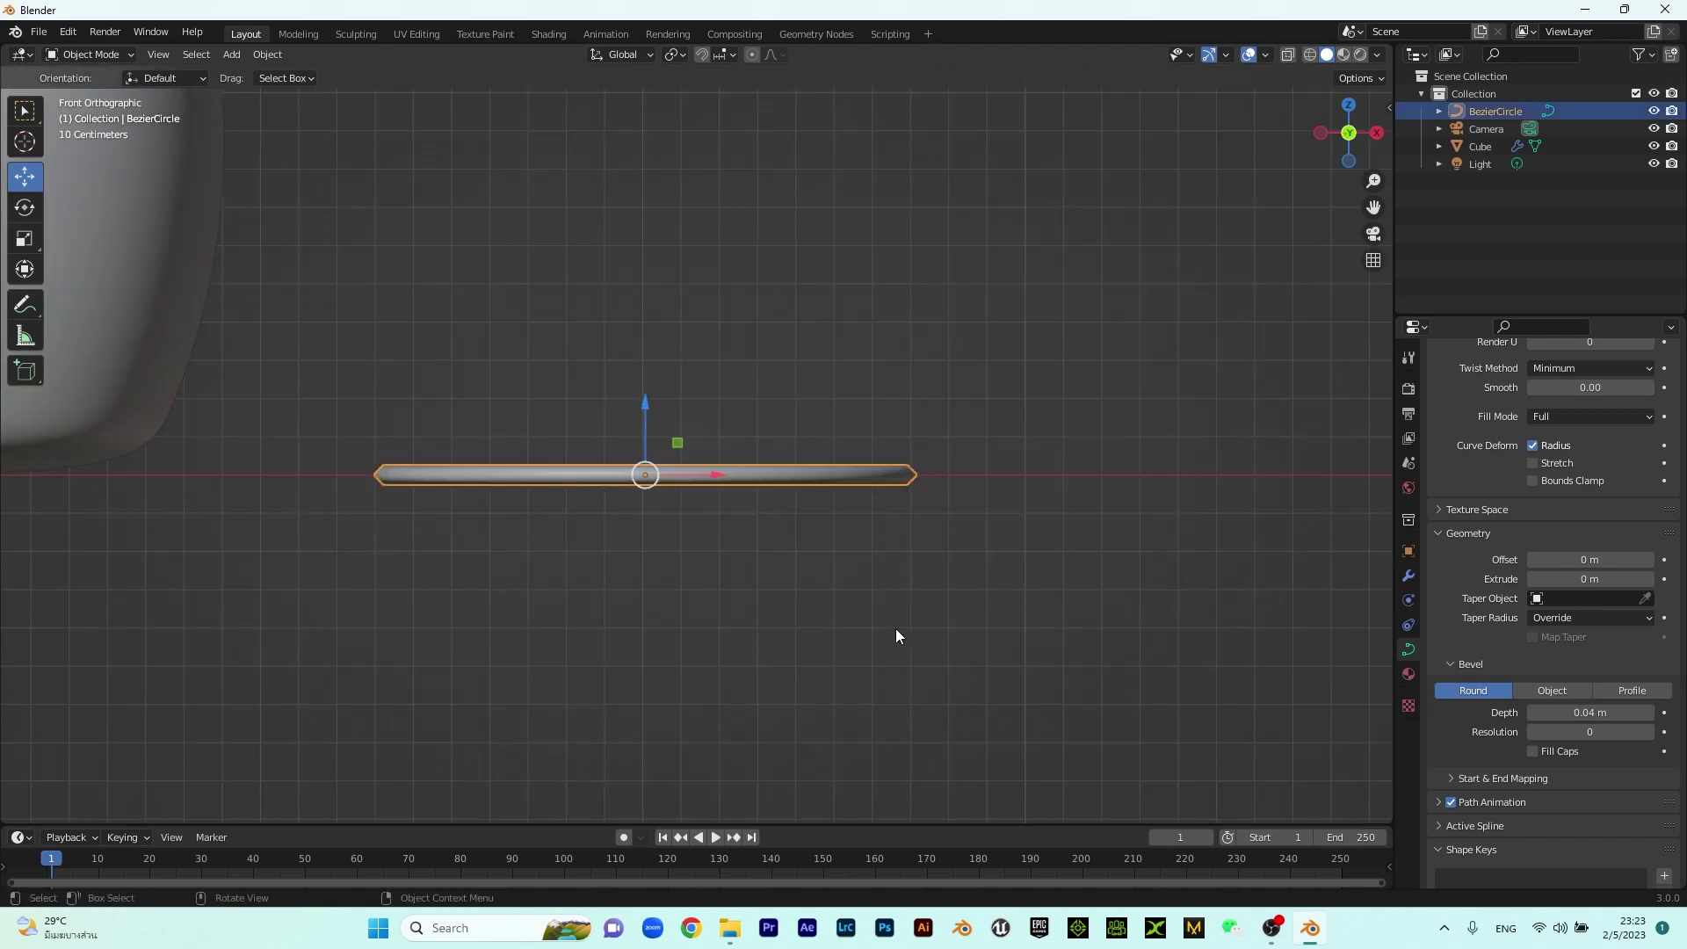
pyautogui.click(1118, 365)
pyautogui.moveTo(1118, 366); pyautogui.dragTo(878, 519, button='middle')
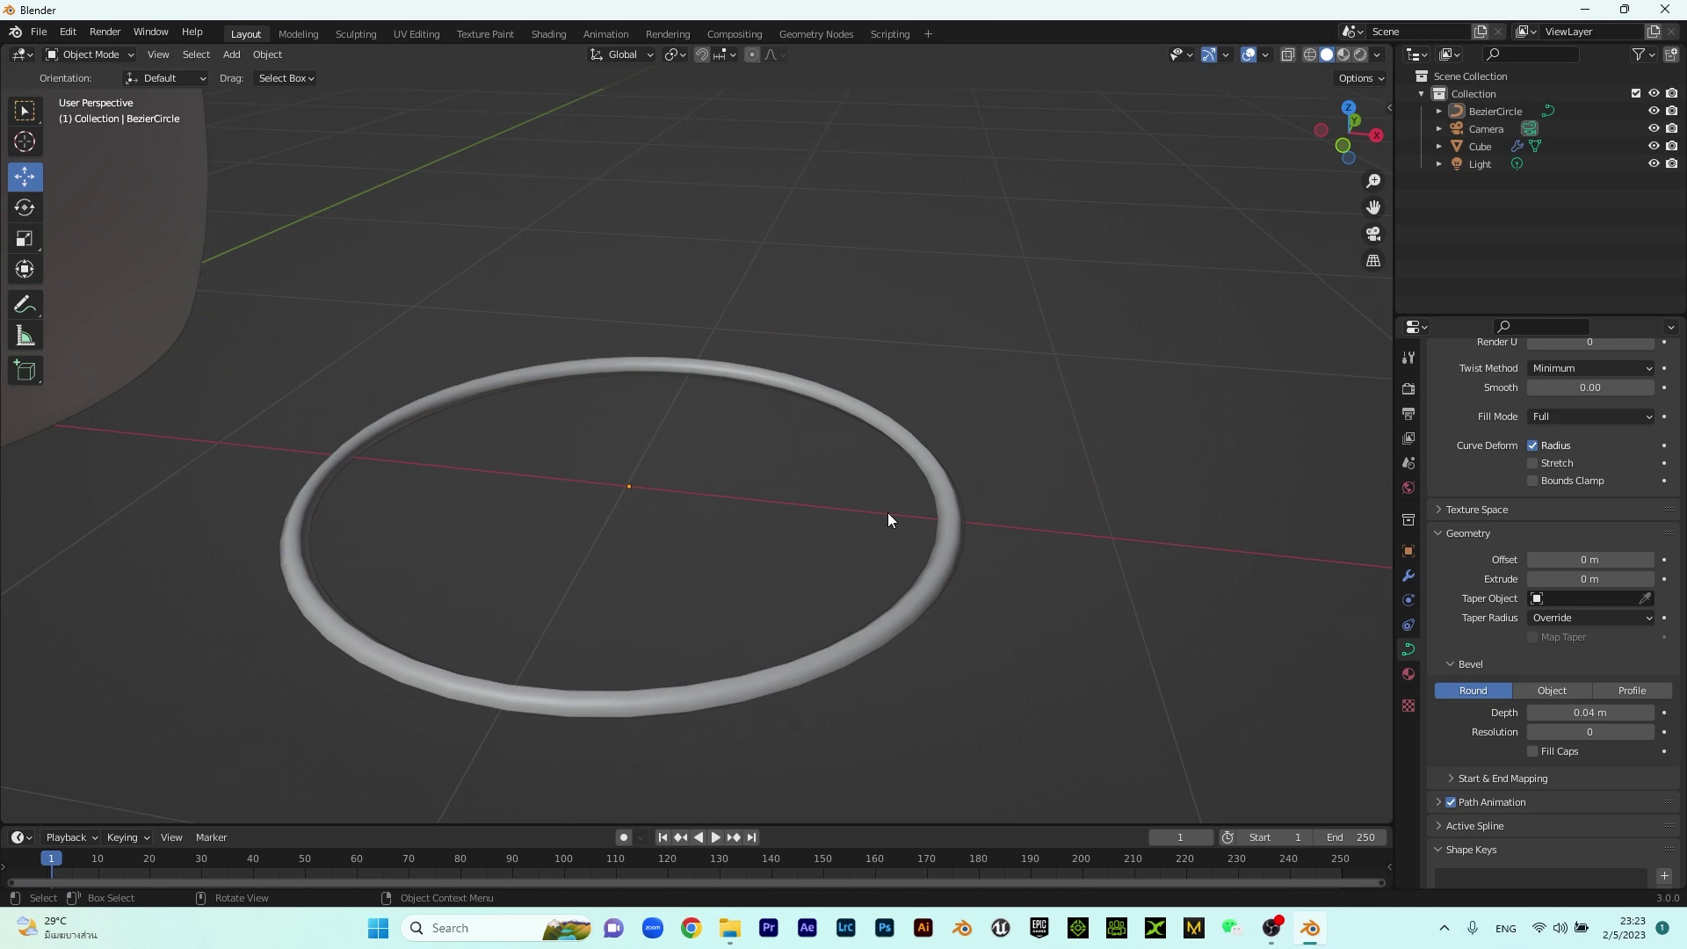
pyautogui.press('KP_7')
pyautogui.keyDown('shift'); pyautogui.moveTo(1018, 541); pyautogui.dragTo(840, 397, button='middle'); pyautogui.keyUp('shift')
pyautogui.scroll(-3, 713, 360)
pyautogui.moveTo(714, 360); pyautogui.dragTo(614, 287, button='middle')
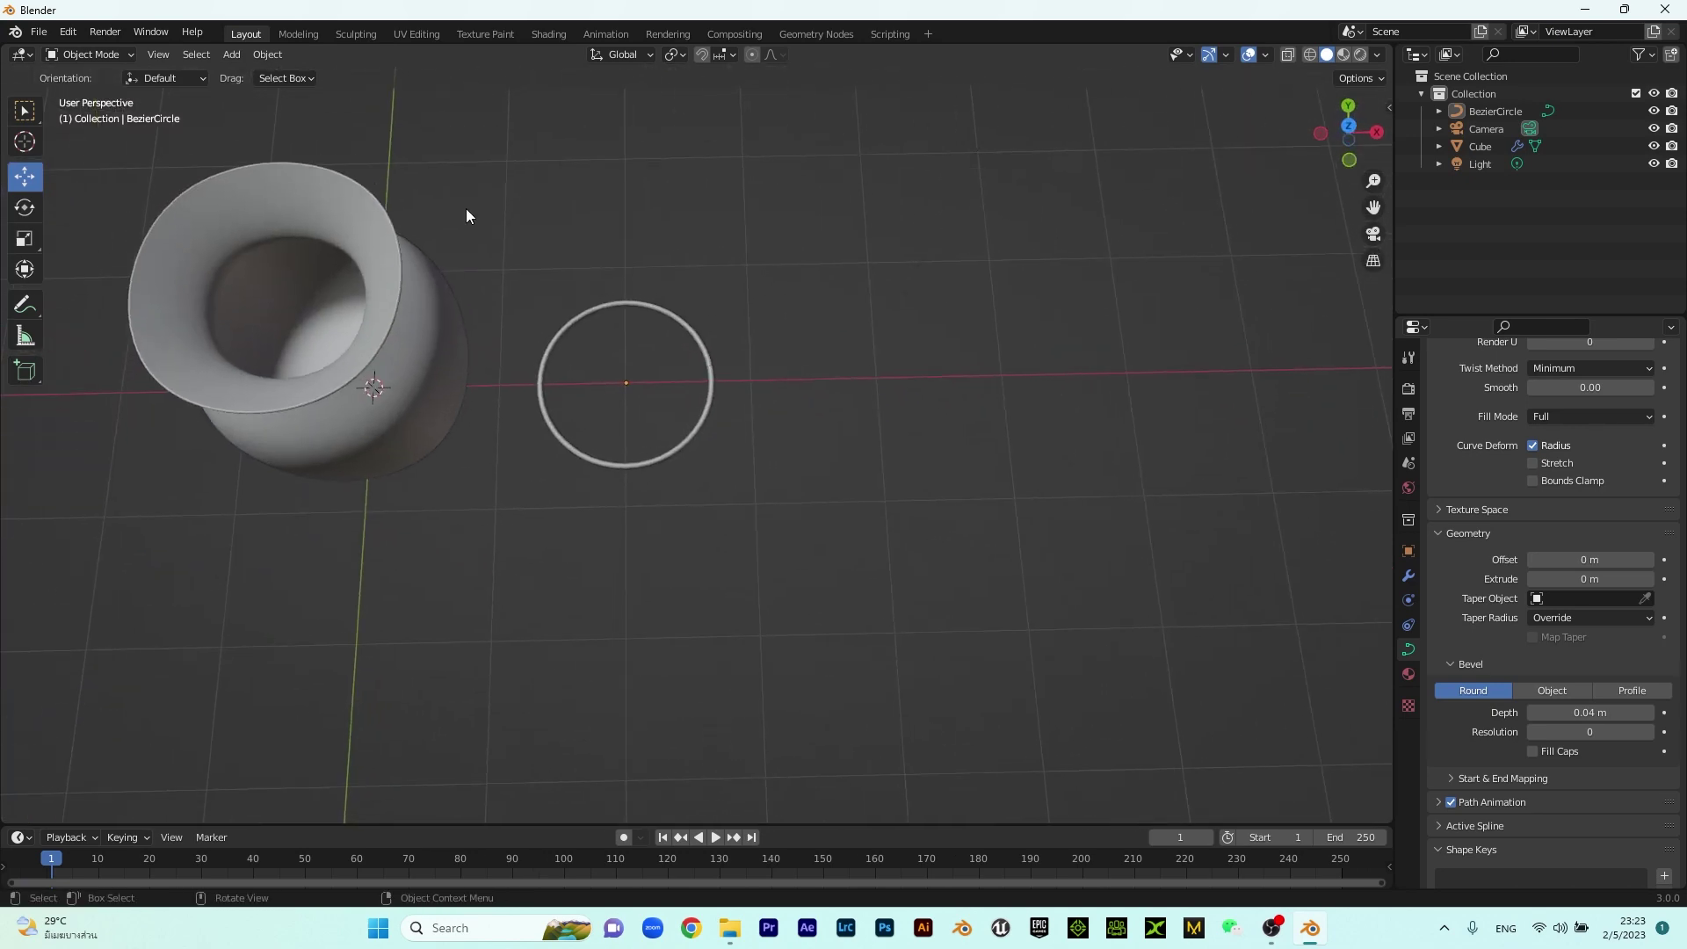
# Add a cube mesh and move it along the X axis past the ring, away from the vase
pyautogui.click(231, 56)
pyautogui.moveTo(263, 79)
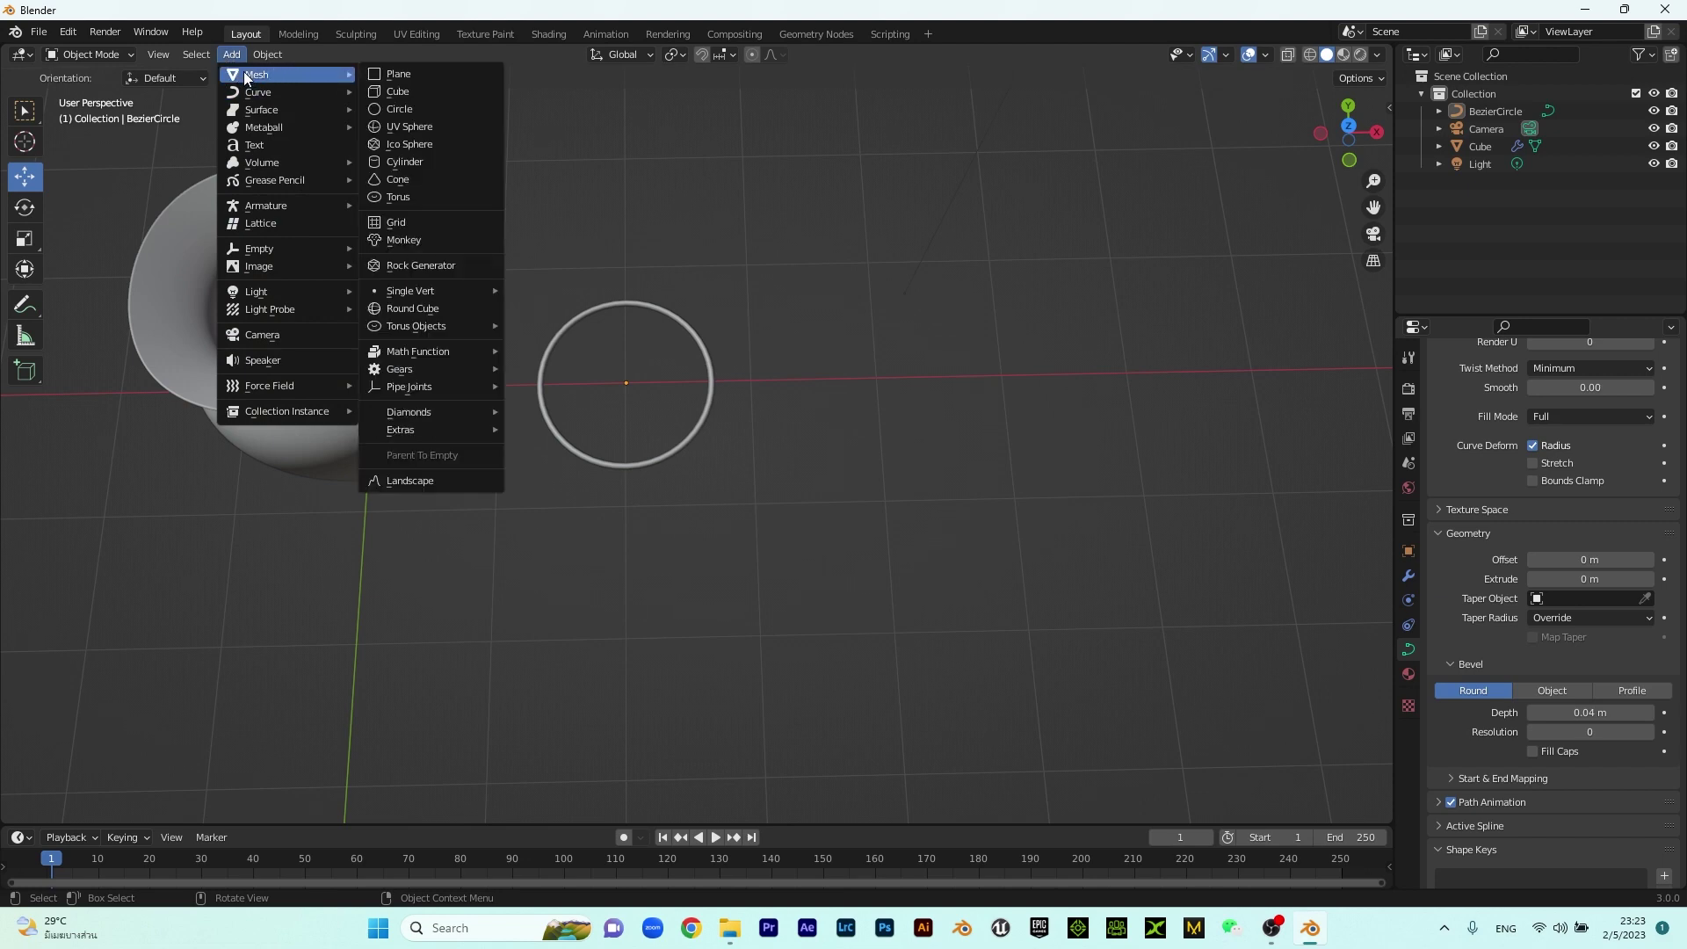
pyautogui.click(404, 93)
pyautogui.moveTo(619, 374); pyautogui.dragTo(489, 387, button='middle')
pyautogui.moveTo(489, 388); pyautogui.dragTo(979, 403)
pyautogui.moveTo(979, 404); pyautogui.dragTo(994, 338, button='middle')
# Shrink the new cube to a small block and rest its base on the ground line in front view
pyautogui.press('KP_5')
pyautogui.press('KP_1')
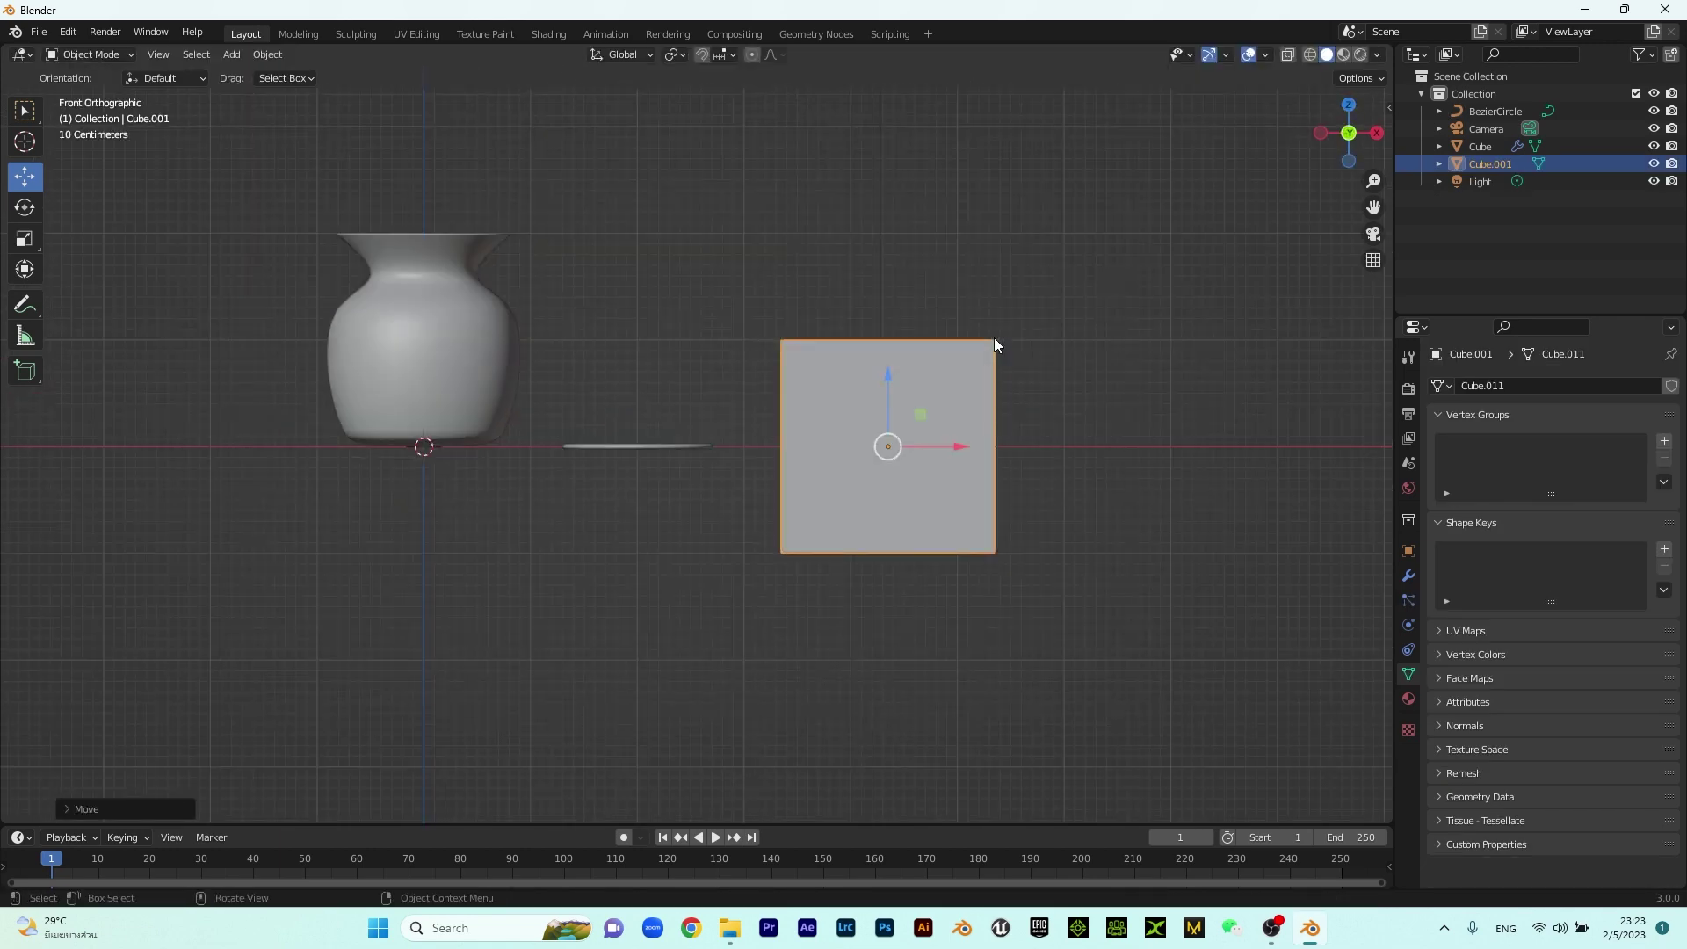
pyautogui.moveTo(907, 384); pyautogui.dragTo(909, 268)
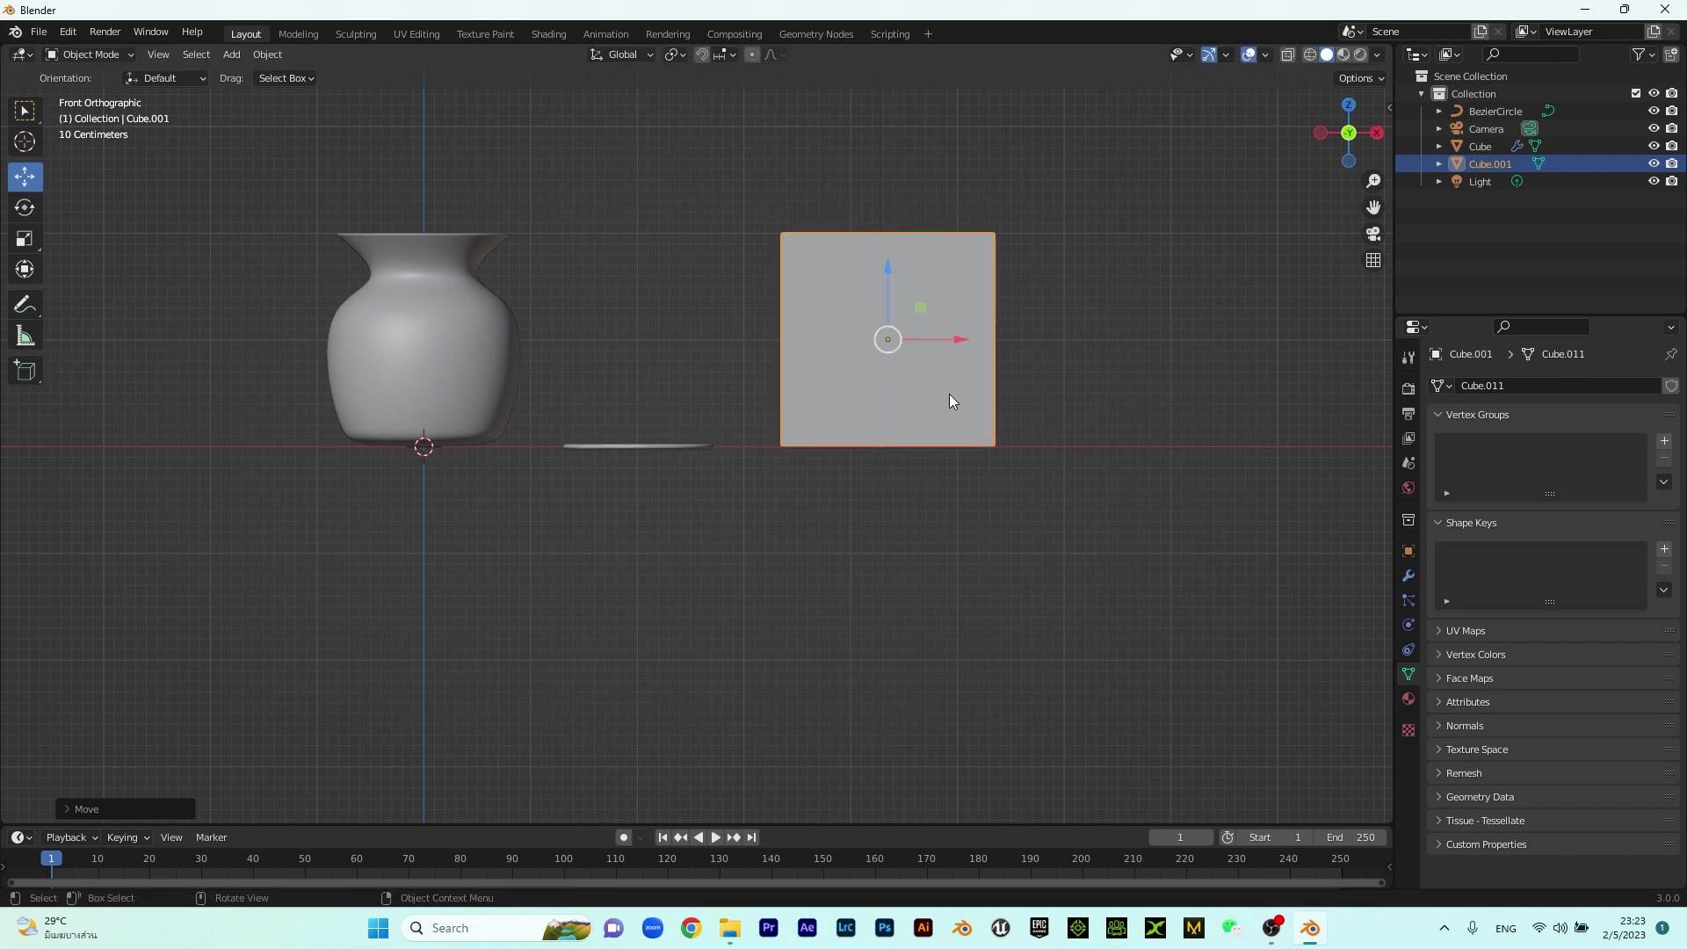
pyautogui.press('s')
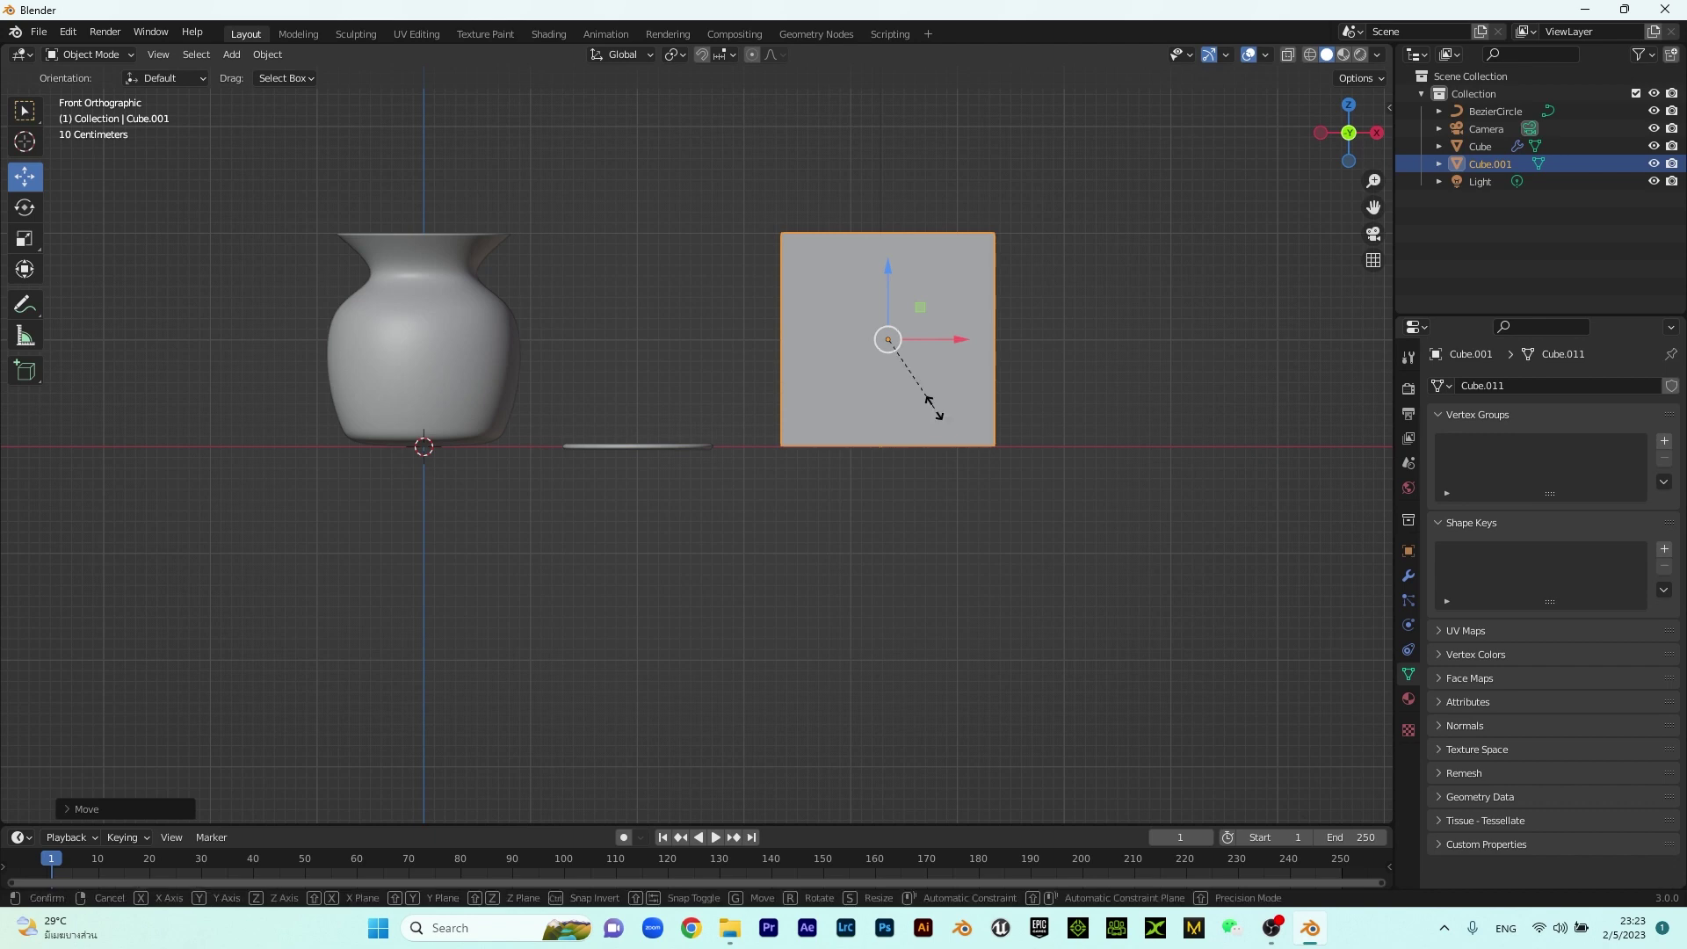
pyautogui.click(877, 347)
pyautogui.moveTo(888, 268); pyautogui.dragTo(898, 360)
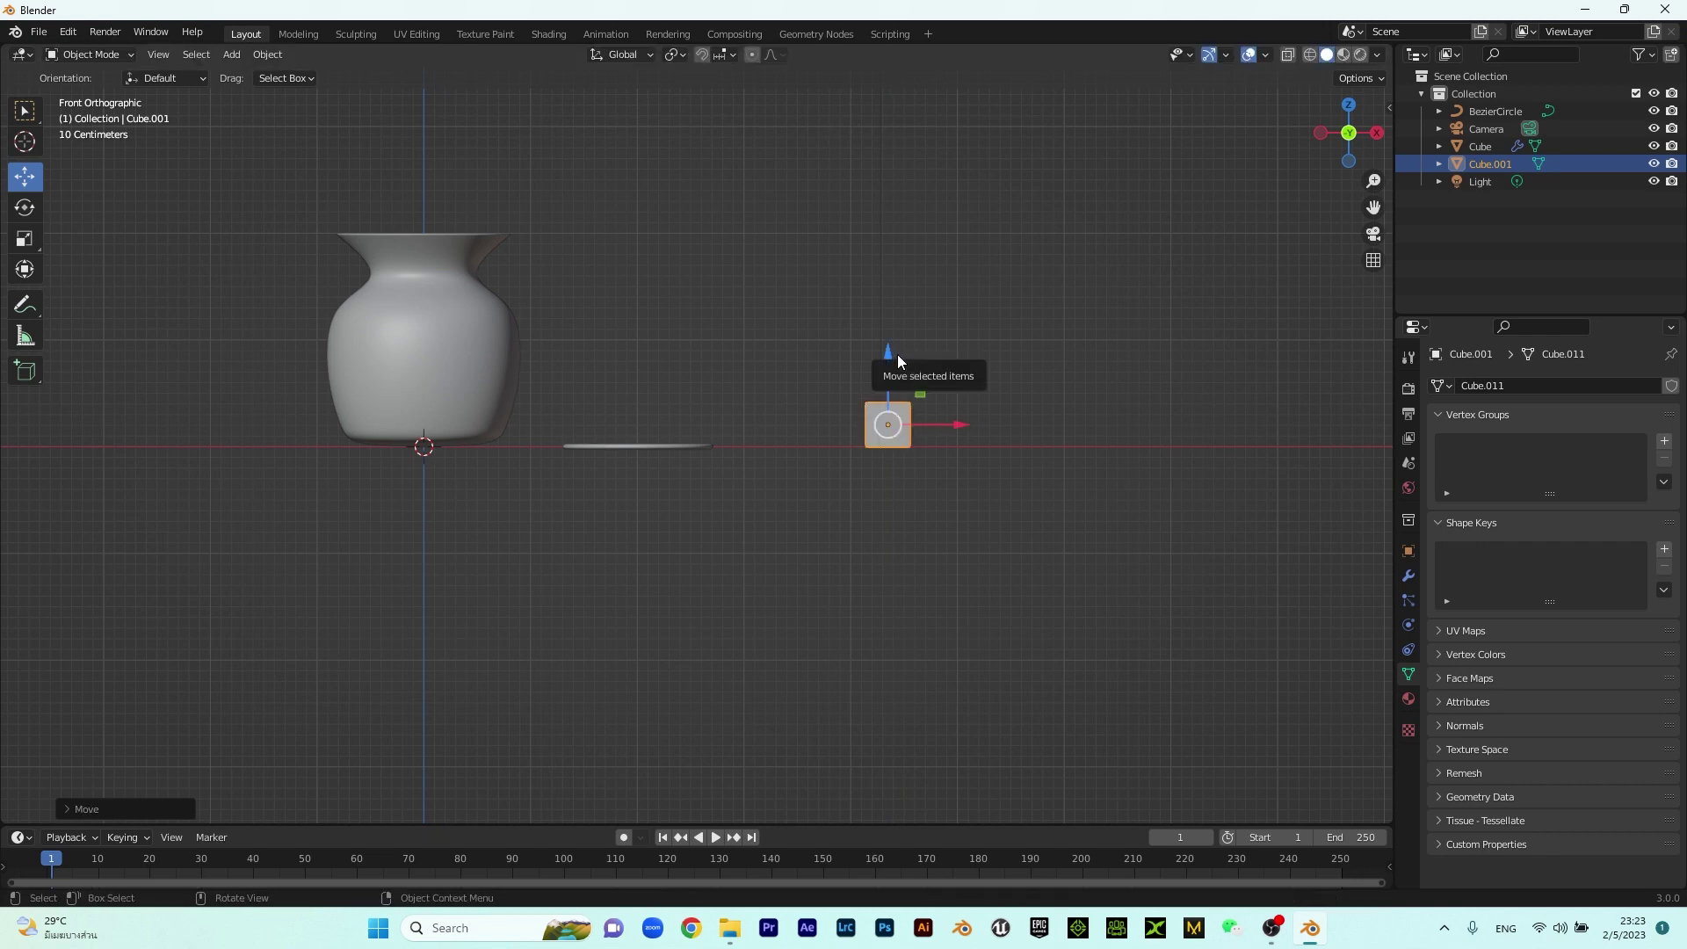
# Stretch the block along Z into a post, move it along X close to the ring and scale it down
pyautogui.press('s')
pyautogui.press('z')
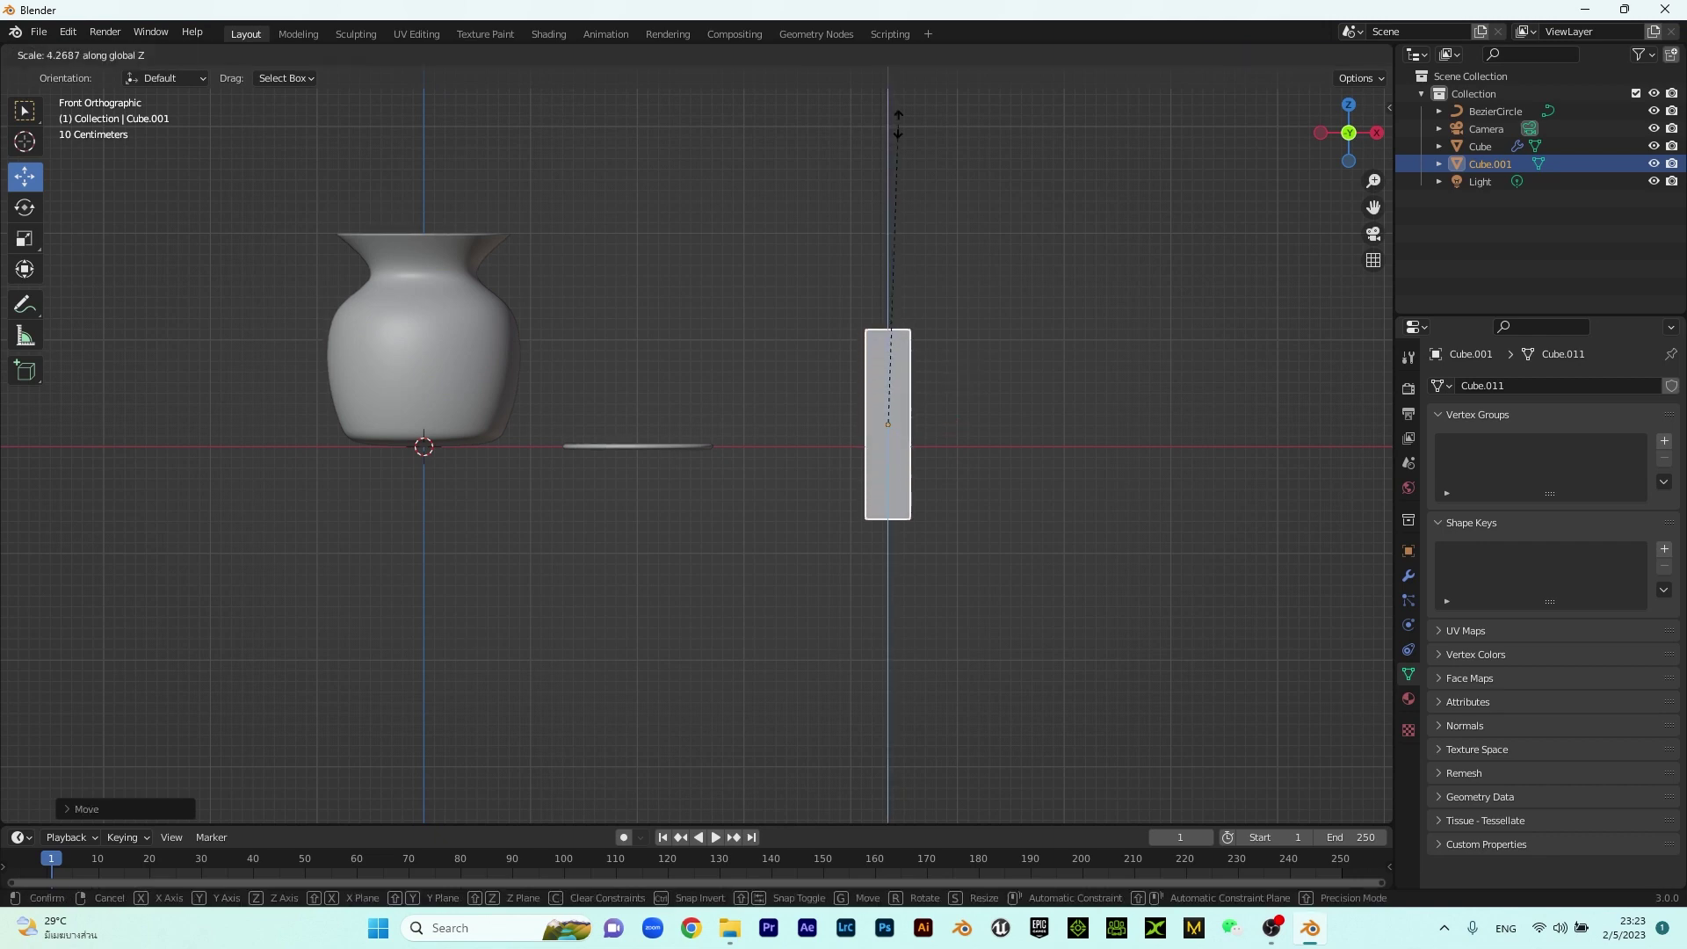
pyautogui.click(905, 736)
pyautogui.moveTo(961, 429); pyautogui.dragTo(802, 448)
pyautogui.press('s')
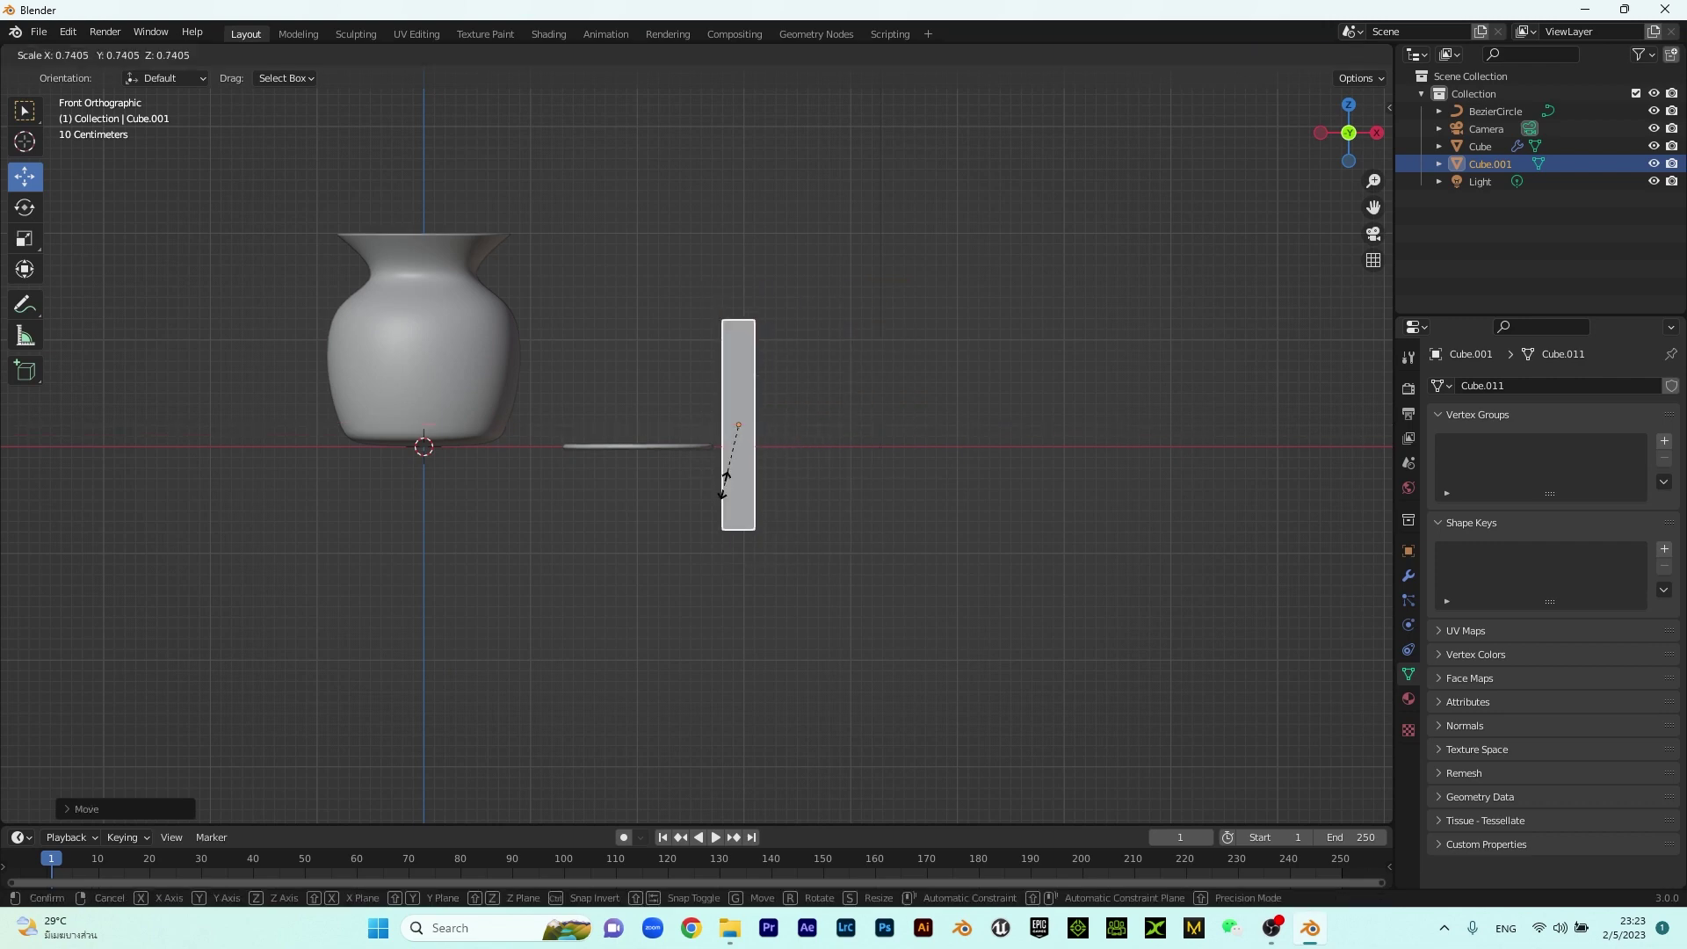
pyautogui.click(731, 450)
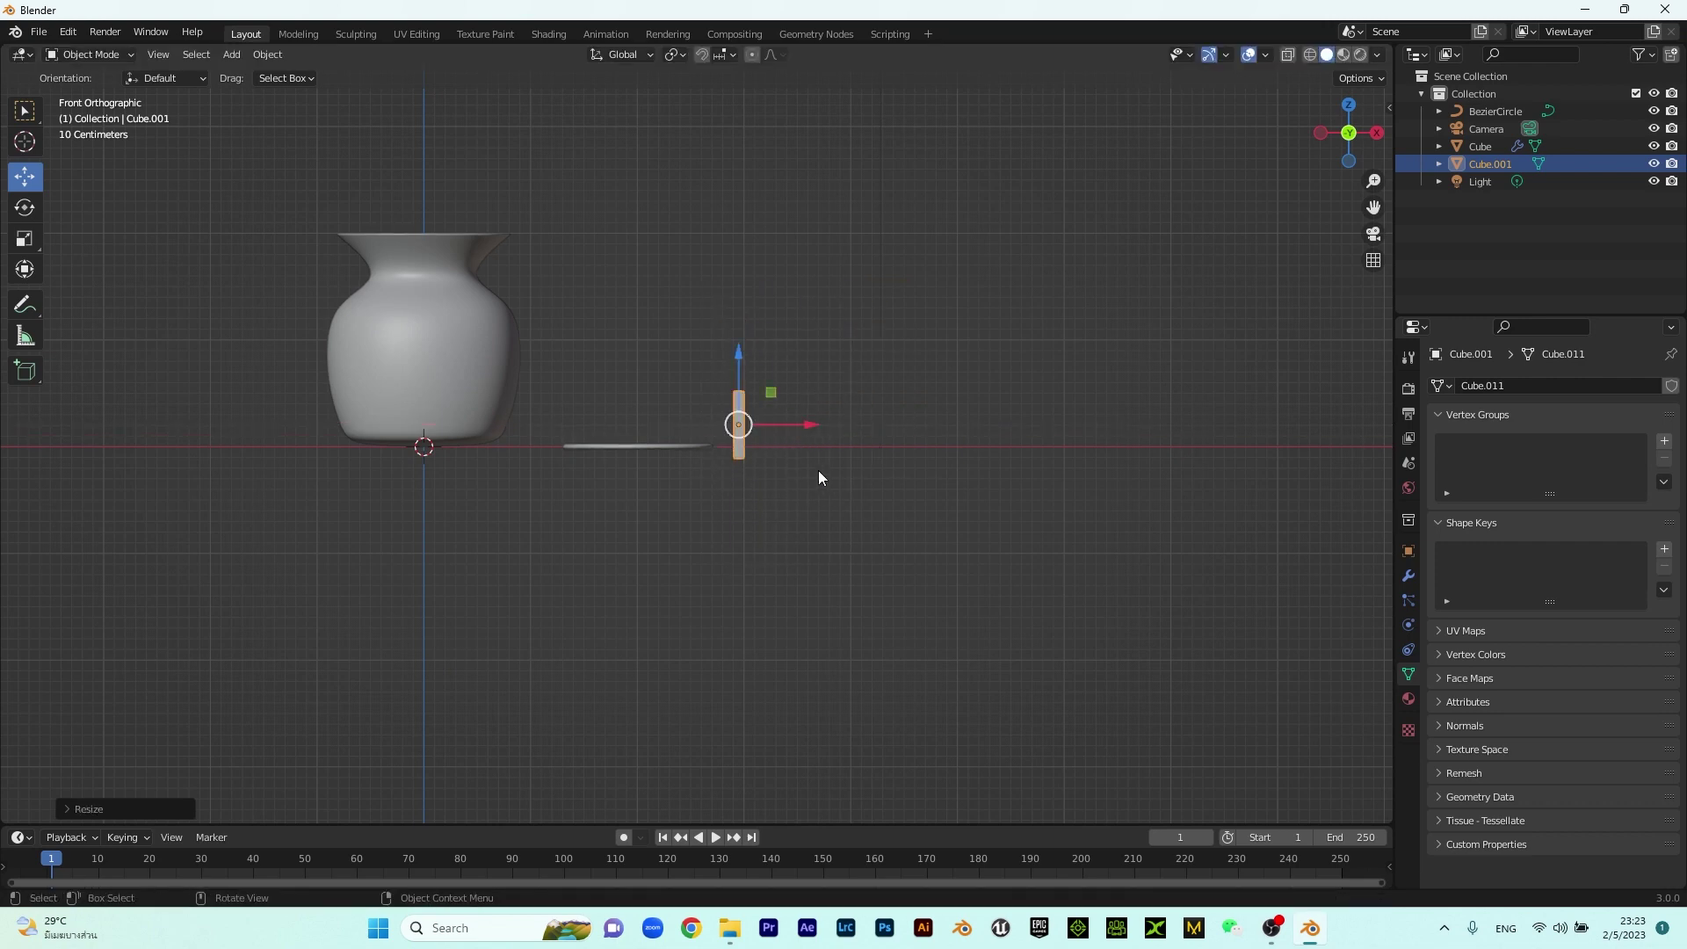
# Scale the post down further and move it about 0.26 m along X onto the ring's outer edge
pyautogui.moveTo(825, 485); pyautogui.dragTo(751, 599, button='middle')
pyautogui.scroll(8, 861, 459)
pyautogui.keyDown('shift'); pyautogui.moveTo(856, 219); pyautogui.dragTo(748, 362, button='middle'); pyautogui.keyUp('shift')
pyautogui.scroll(4, 791, 434)
pyautogui.moveTo(791, 434); pyautogui.dragTo(924, 548, button='middle')
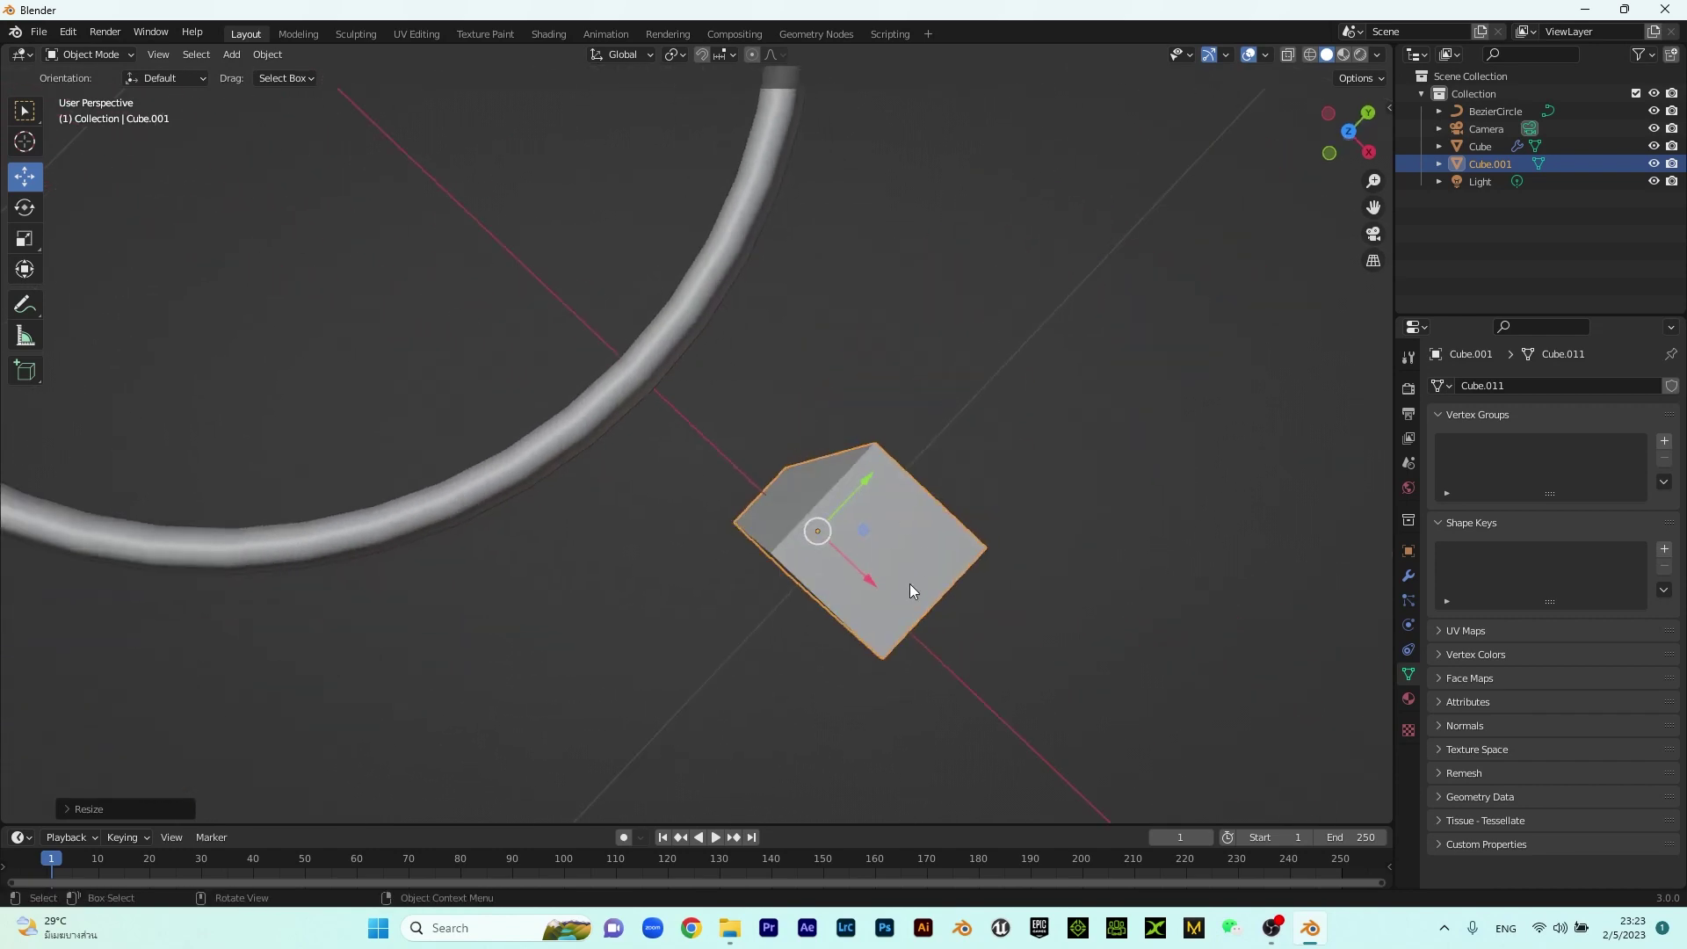
pyautogui.press('s')
pyautogui.click(879, 546)
pyautogui.press('KP_7')
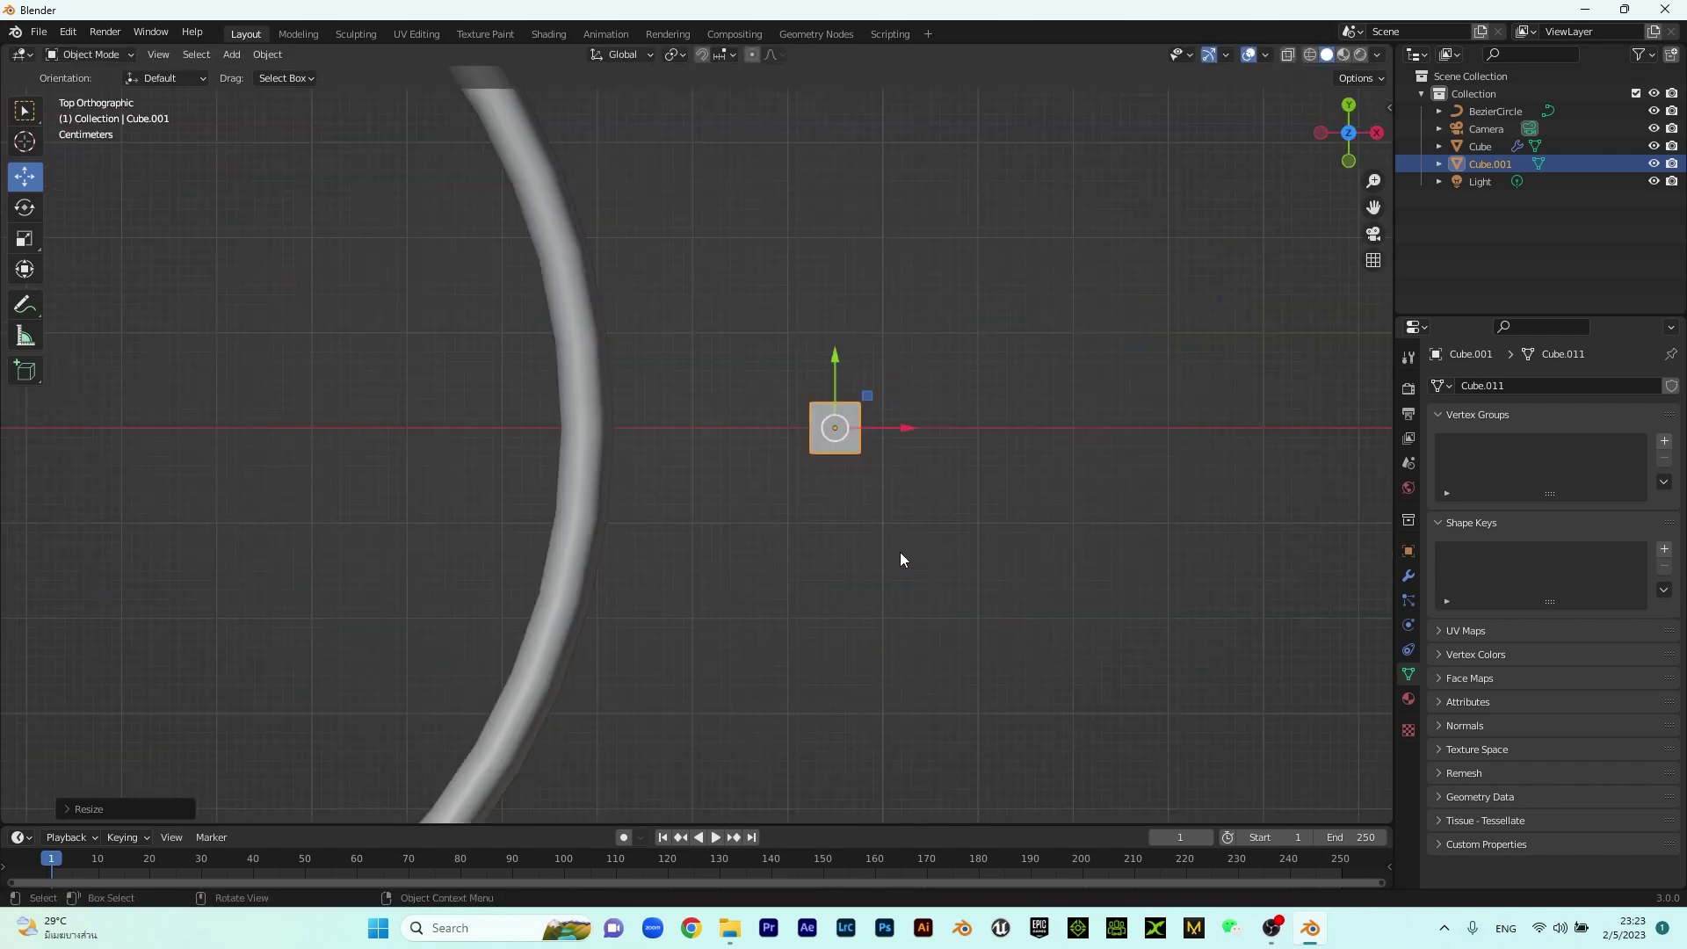
pyautogui.press('g')
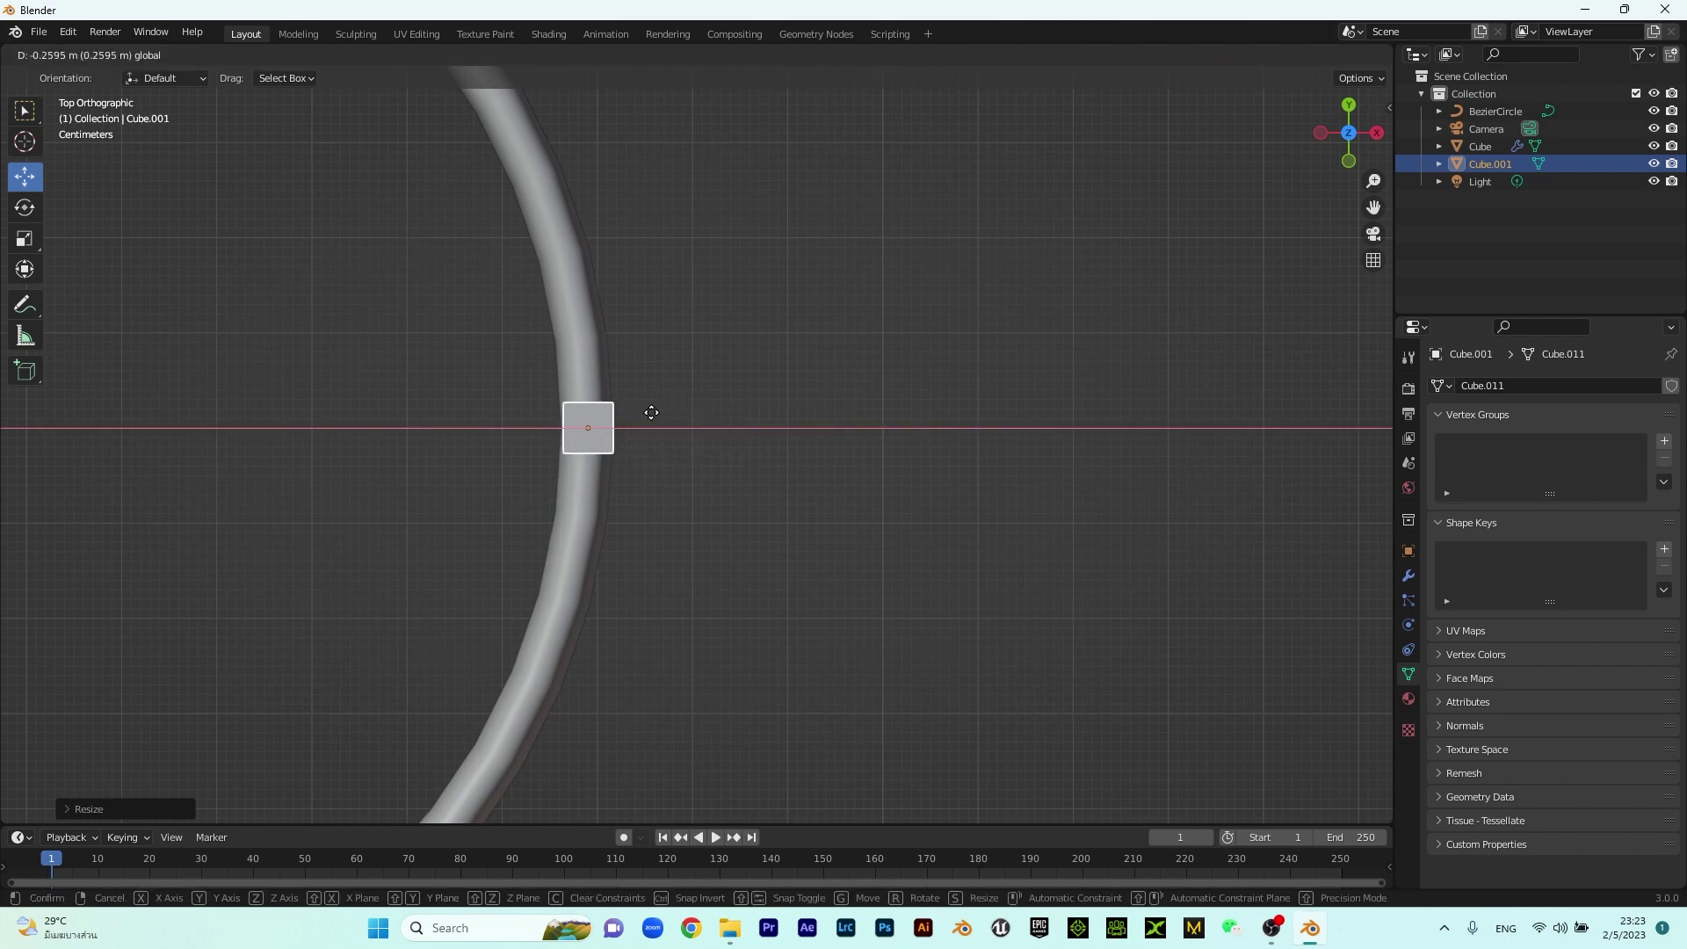
pyautogui.click(650, 414)
# Try stretching the post along Z into a long leg, then lower it through the ring and shift it along X
pyautogui.moveTo(721, 457); pyautogui.dragTo(589, 482, button='middle')
pyautogui.press('s')
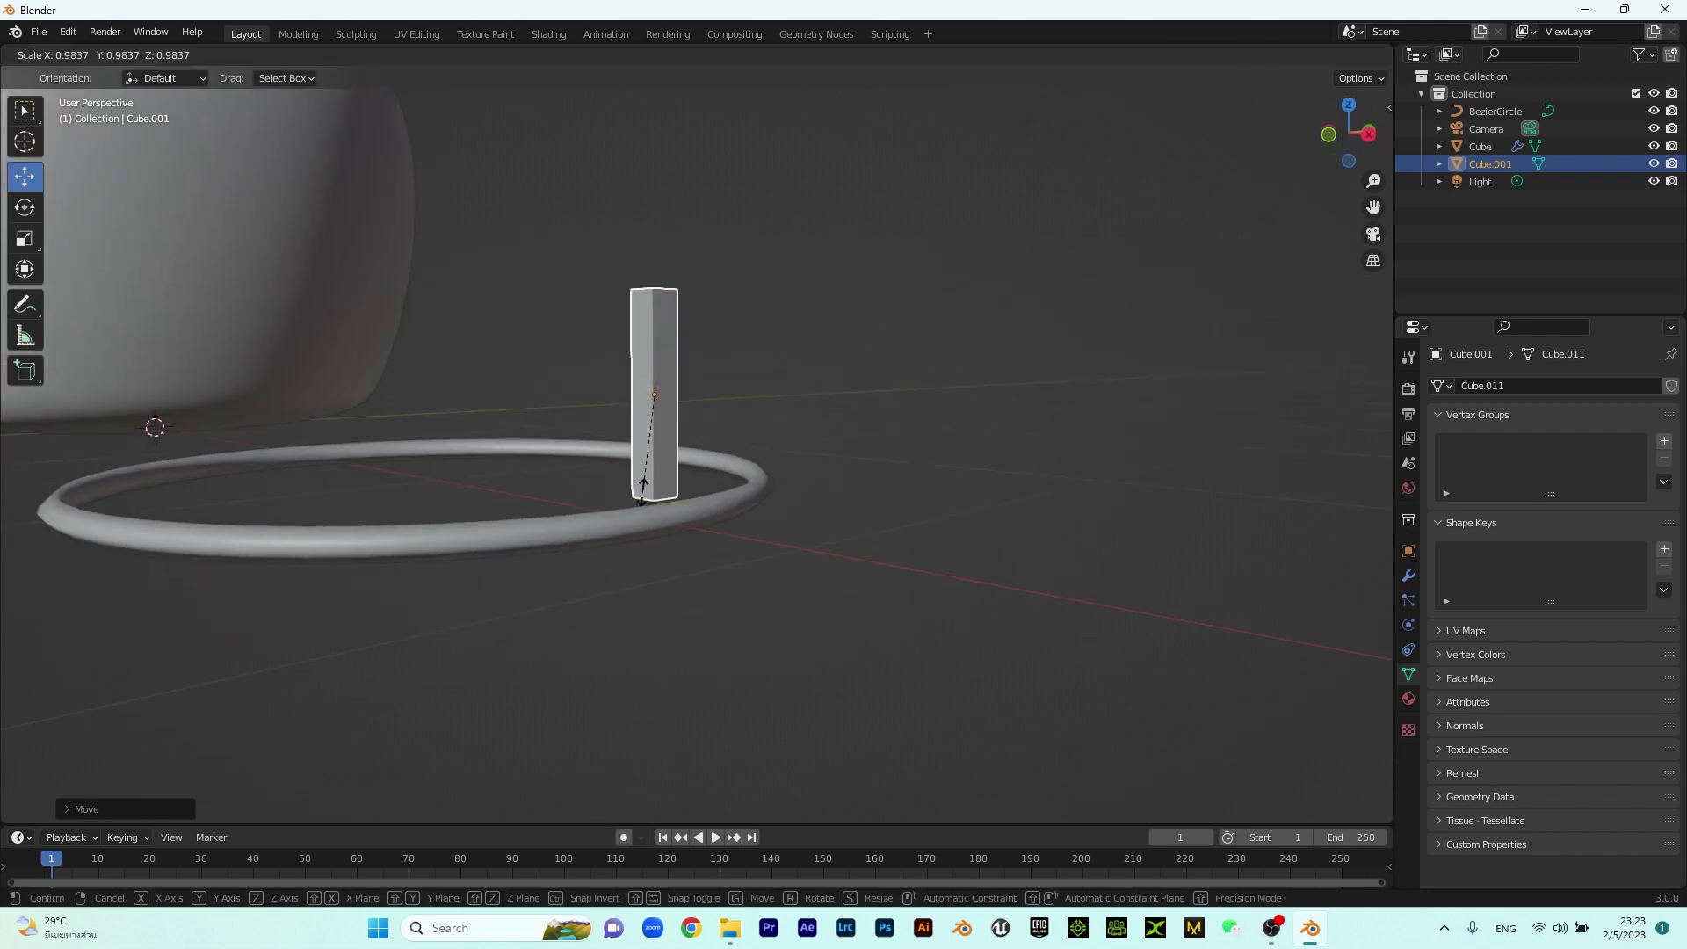
pyautogui.press('z')
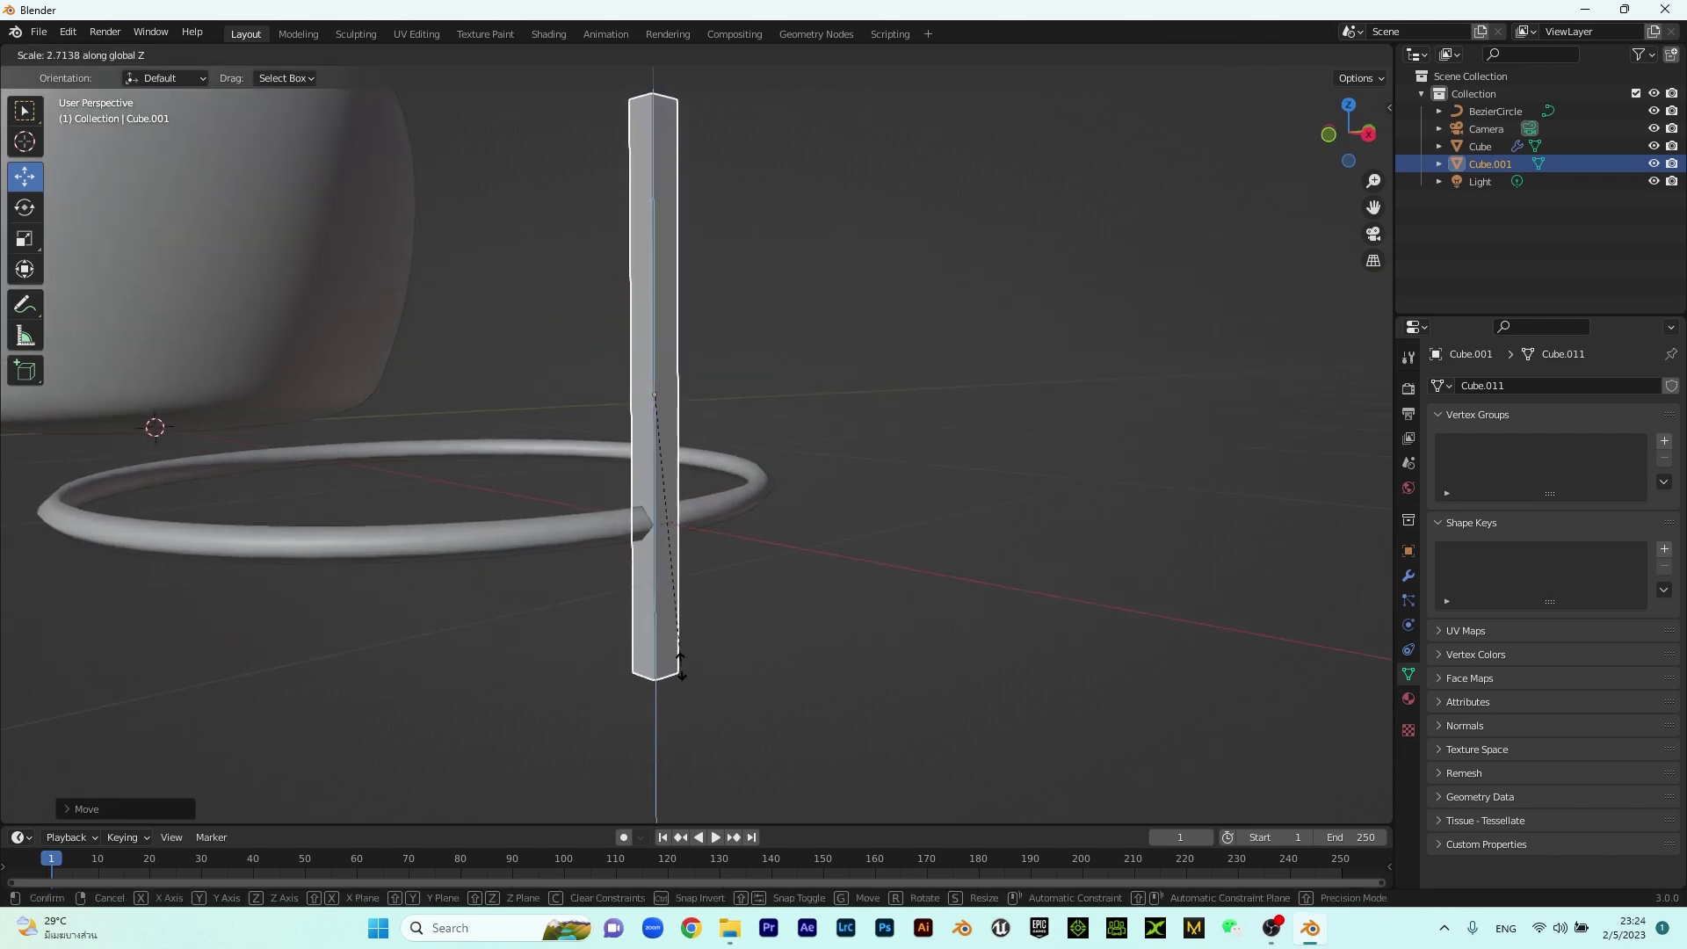
pyautogui.click(697, 716)
pyautogui.scroll(-5, 761, 466)
pyautogui.moveTo(761, 467); pyautogui.dragTo(727, 421, button='middle')
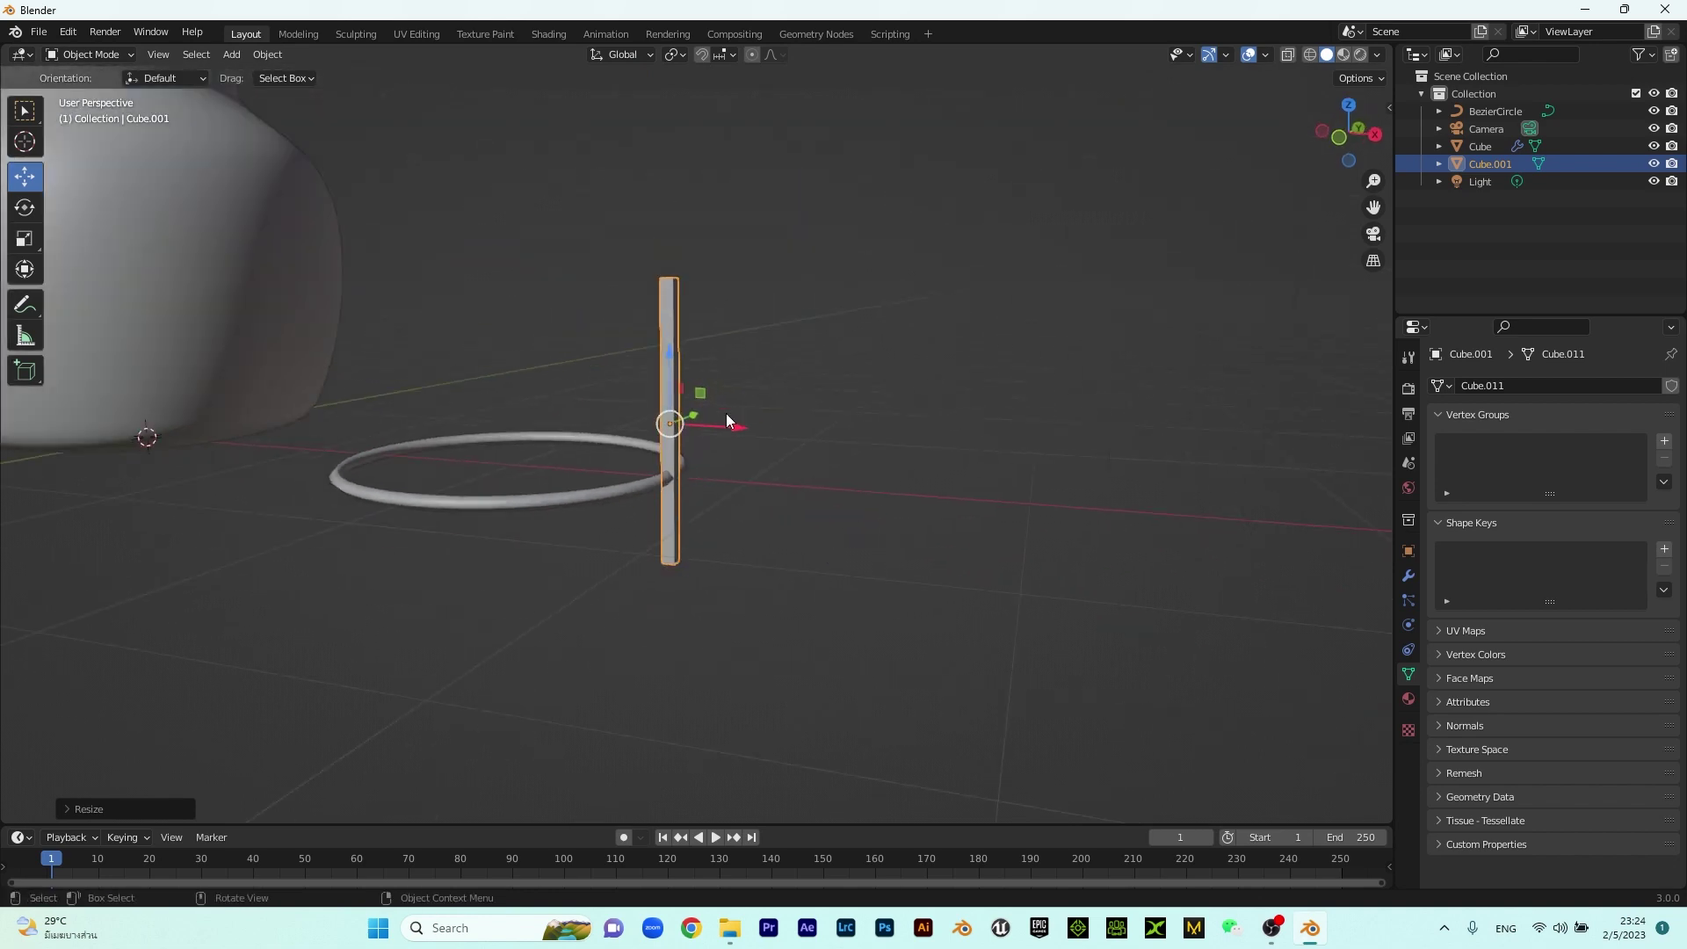
pyautogui.moveTo(671, 356); pyautogui.dragTo(673, 492)
pyautogui.moveTo(747, 552); pyautogui.dragTo(914, 550)
pyautogui.click(937, 545)
pyautogui.moveTo(937, 545); pyautogui.dragTo(831, 562, button='middle')
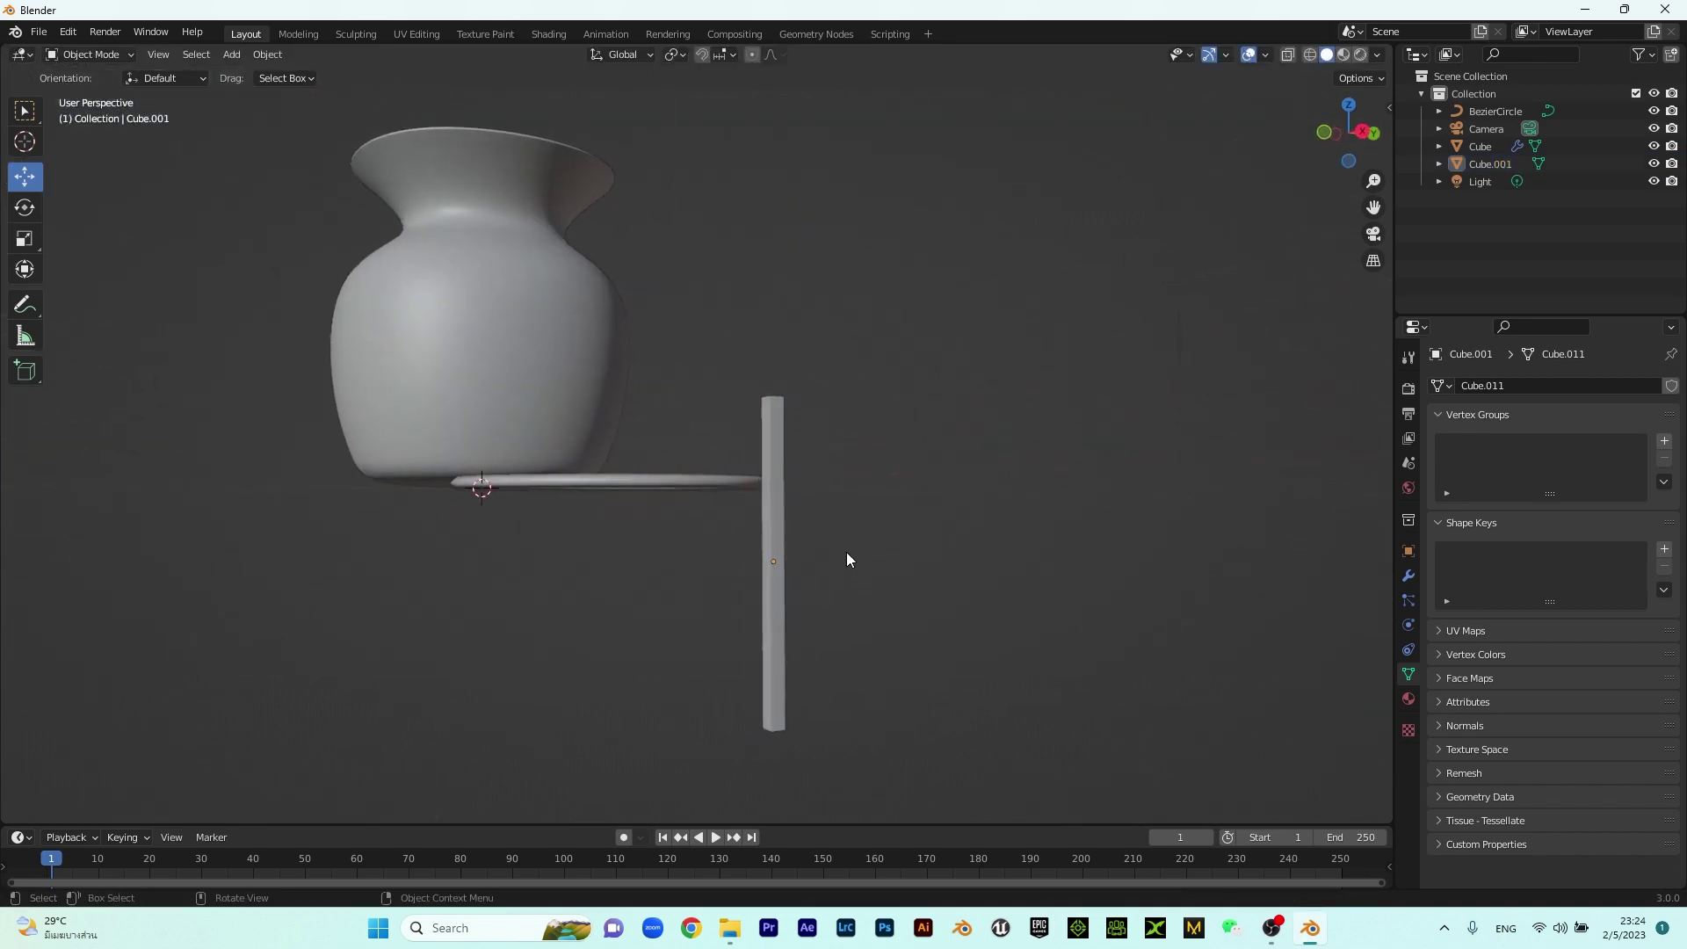
pyautogui.moveTo(857, 578)
pyautogui.mouseDown(button='middle')
pyautogui.moveTo(841, 568)
pyautogui.moveTo(869, 578)
pyautogui.mouseUp(button='middle')
# Undo the post's last moves and its Z stretch
pyautogui.hotkey('ctrl', 'z')
pyautogui.hotkey('ctrl', 'z')
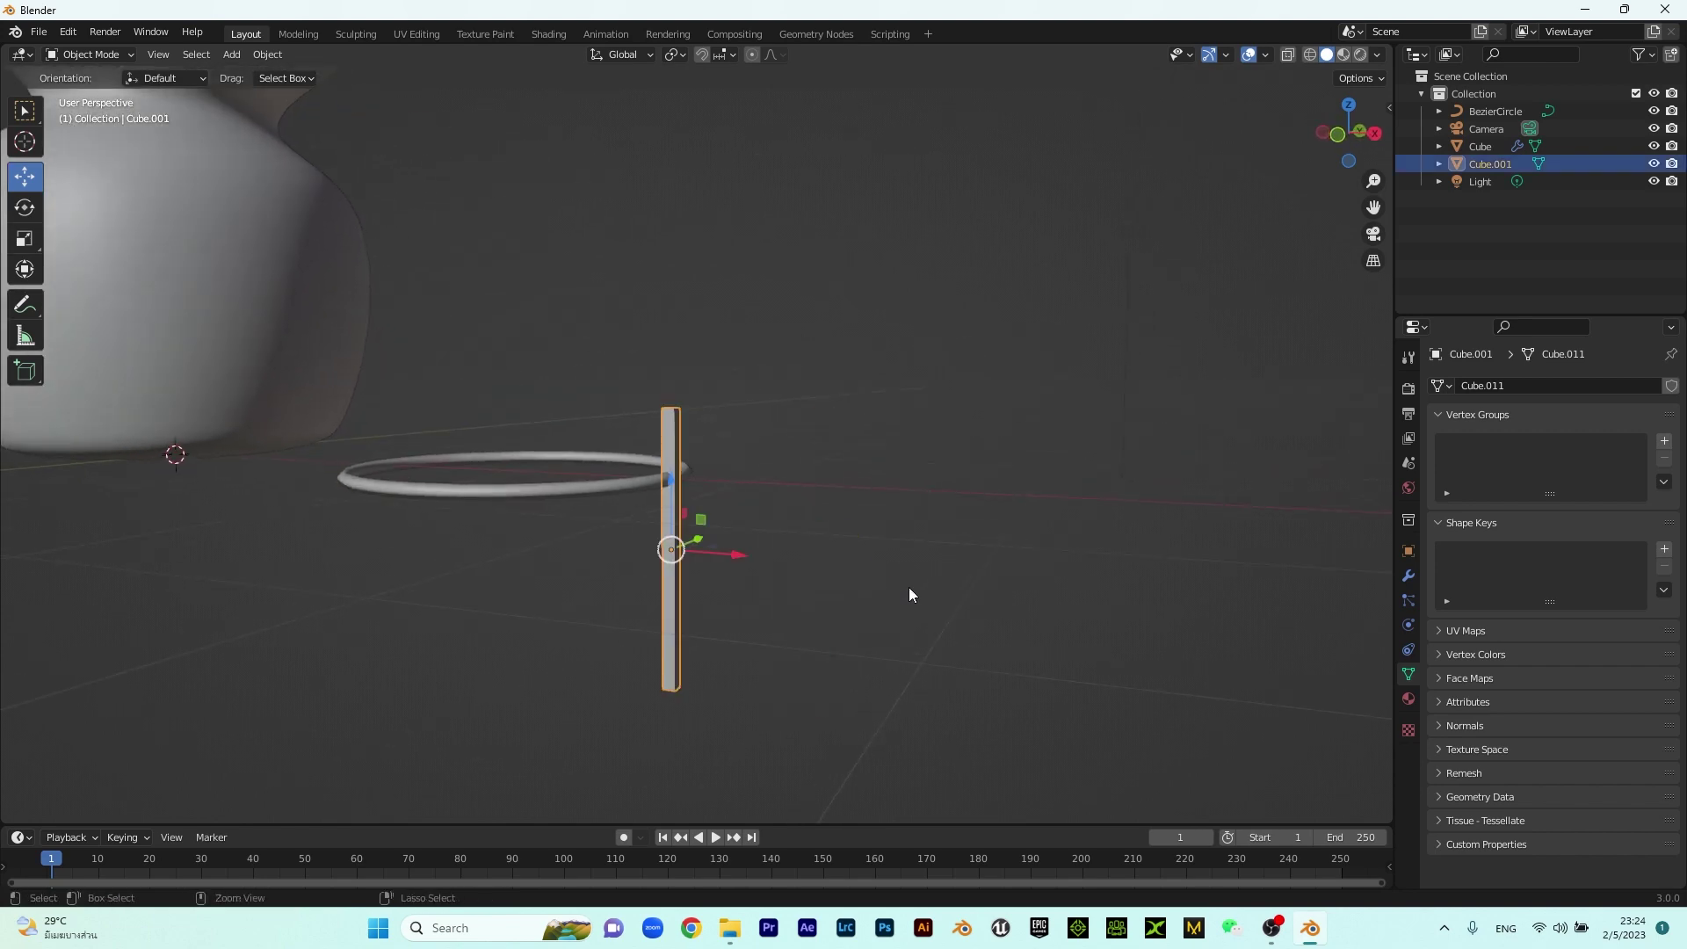
pyautogui.hotkey('ctrl', 'z')
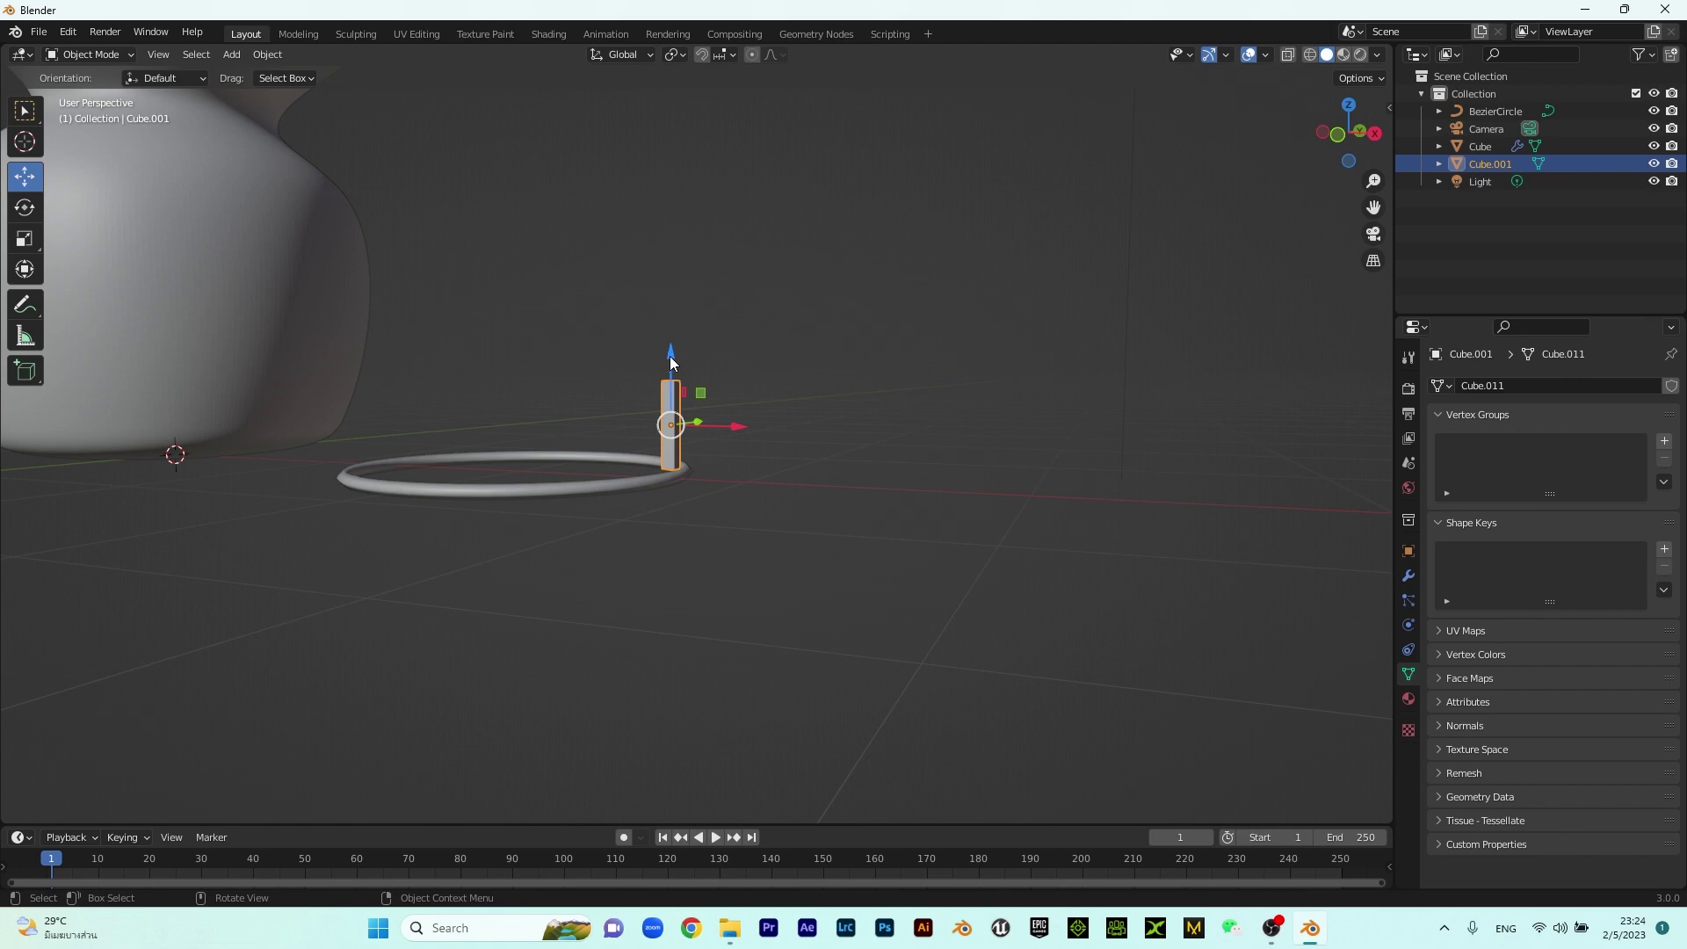
# Move the post along X away from the ring and lower it to stand on the ground line
pyautogui.moveTo(749, 436); pyautogui.dragTo(953, 478)
pyautogui.click(881, 488)
pyautogui.scroll(4, 895, 477)
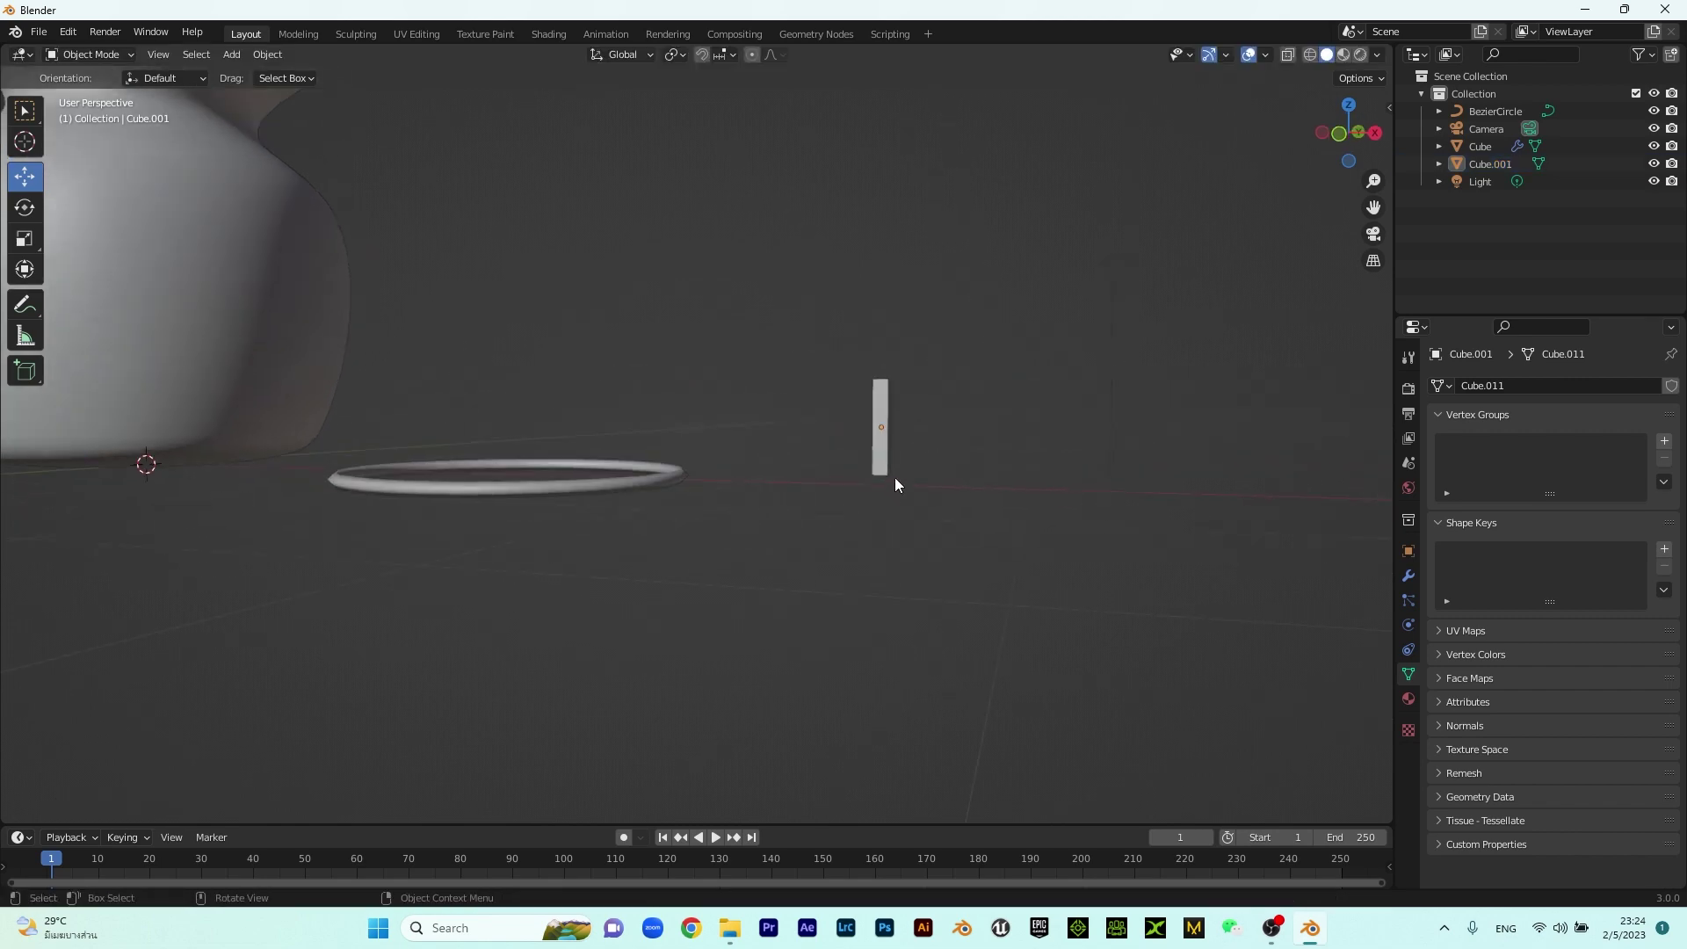
pyautogui.press('KP_1')
pyautogui.click(1074, 369)
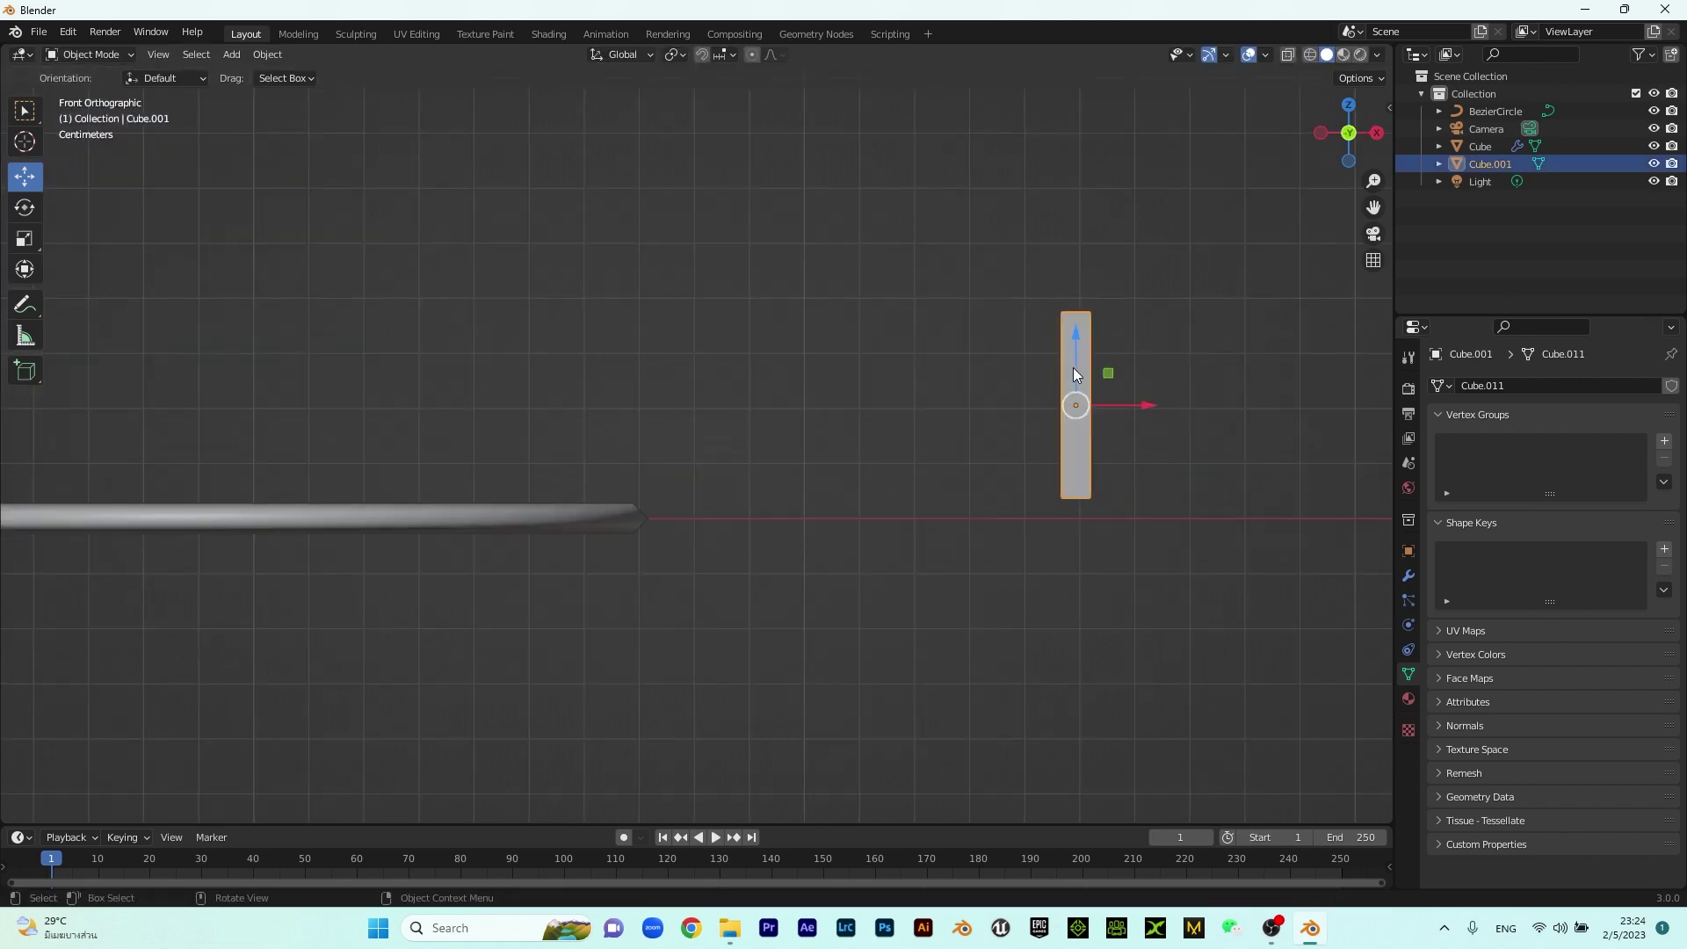
pyautogui.moveTo(1074, 333)
pyautogui.mouseDown()
pyautogui.moveTo(1075, 362)
pyautogui.moveTo(1089, 355)
pyautogui.mouseUp()
pyautogui.keyDown('shift'); pyautogui.moveTo(1090, 355); pyautogui.dragTo(234, 178, button='middle'); pyautogui.keyUp('shift')
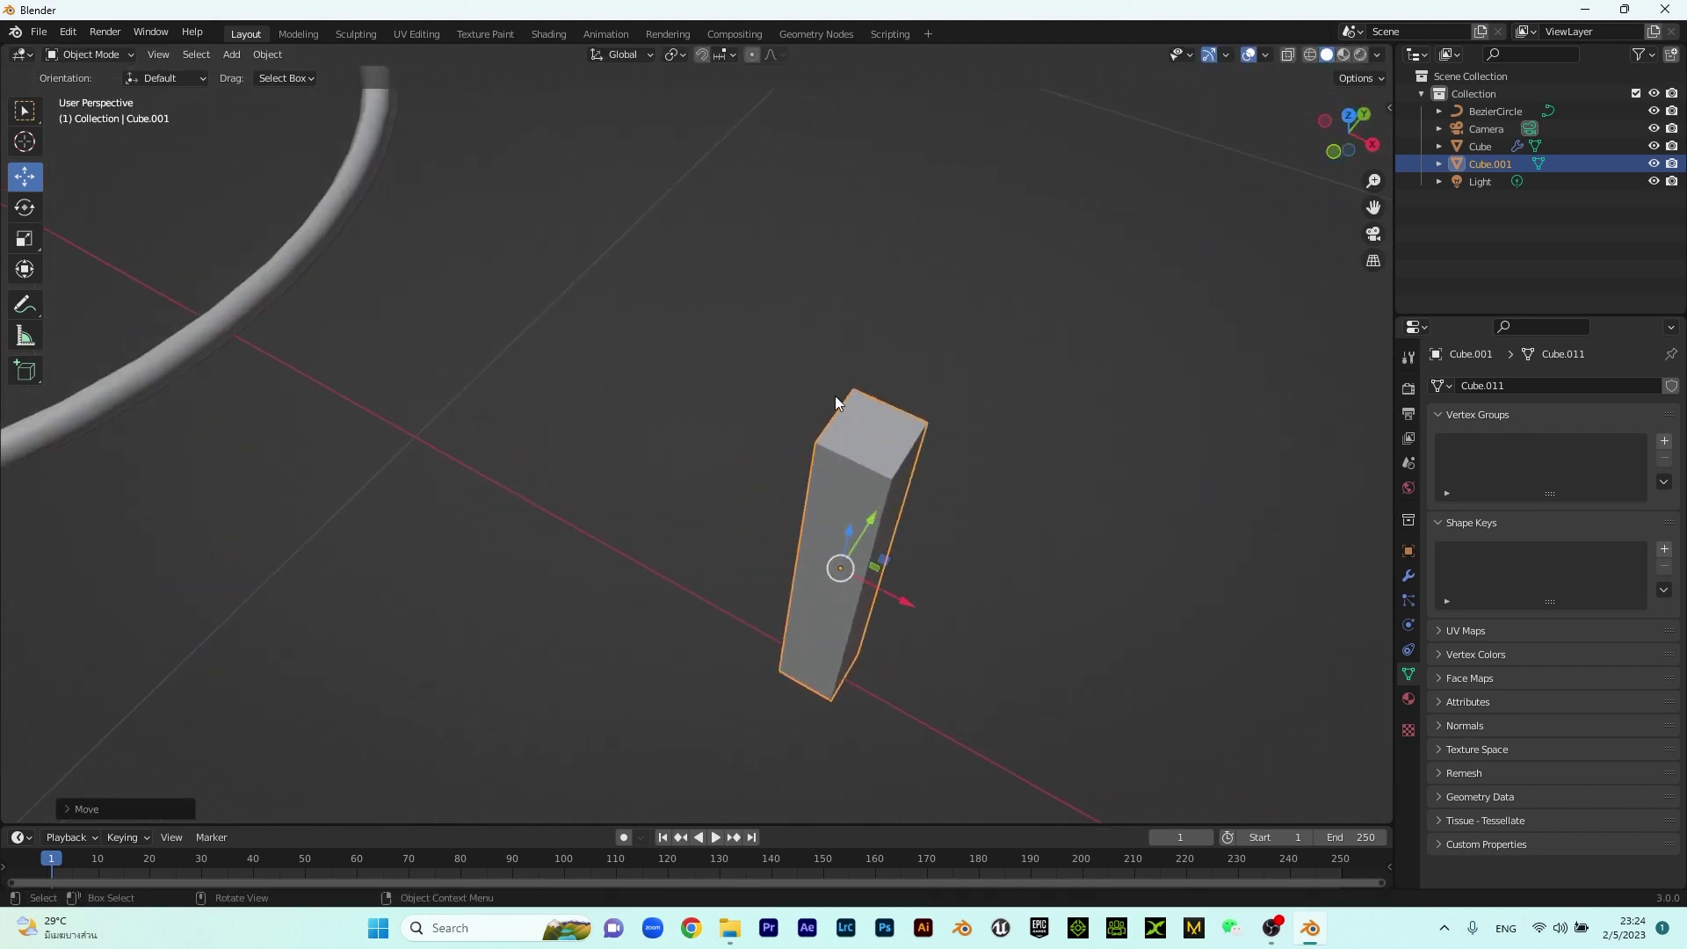
# Extrude the post's top face upward and shift the new end slightly along X toward the ring
pyautogui.press('Tab')
pyautogui.press('3')
pyautogui.click(869, 453)
pyautogui.moveTo(649, 339); pyautogui.dragTo(694, 245, button='middle')
pyautogui.press('KP_1')
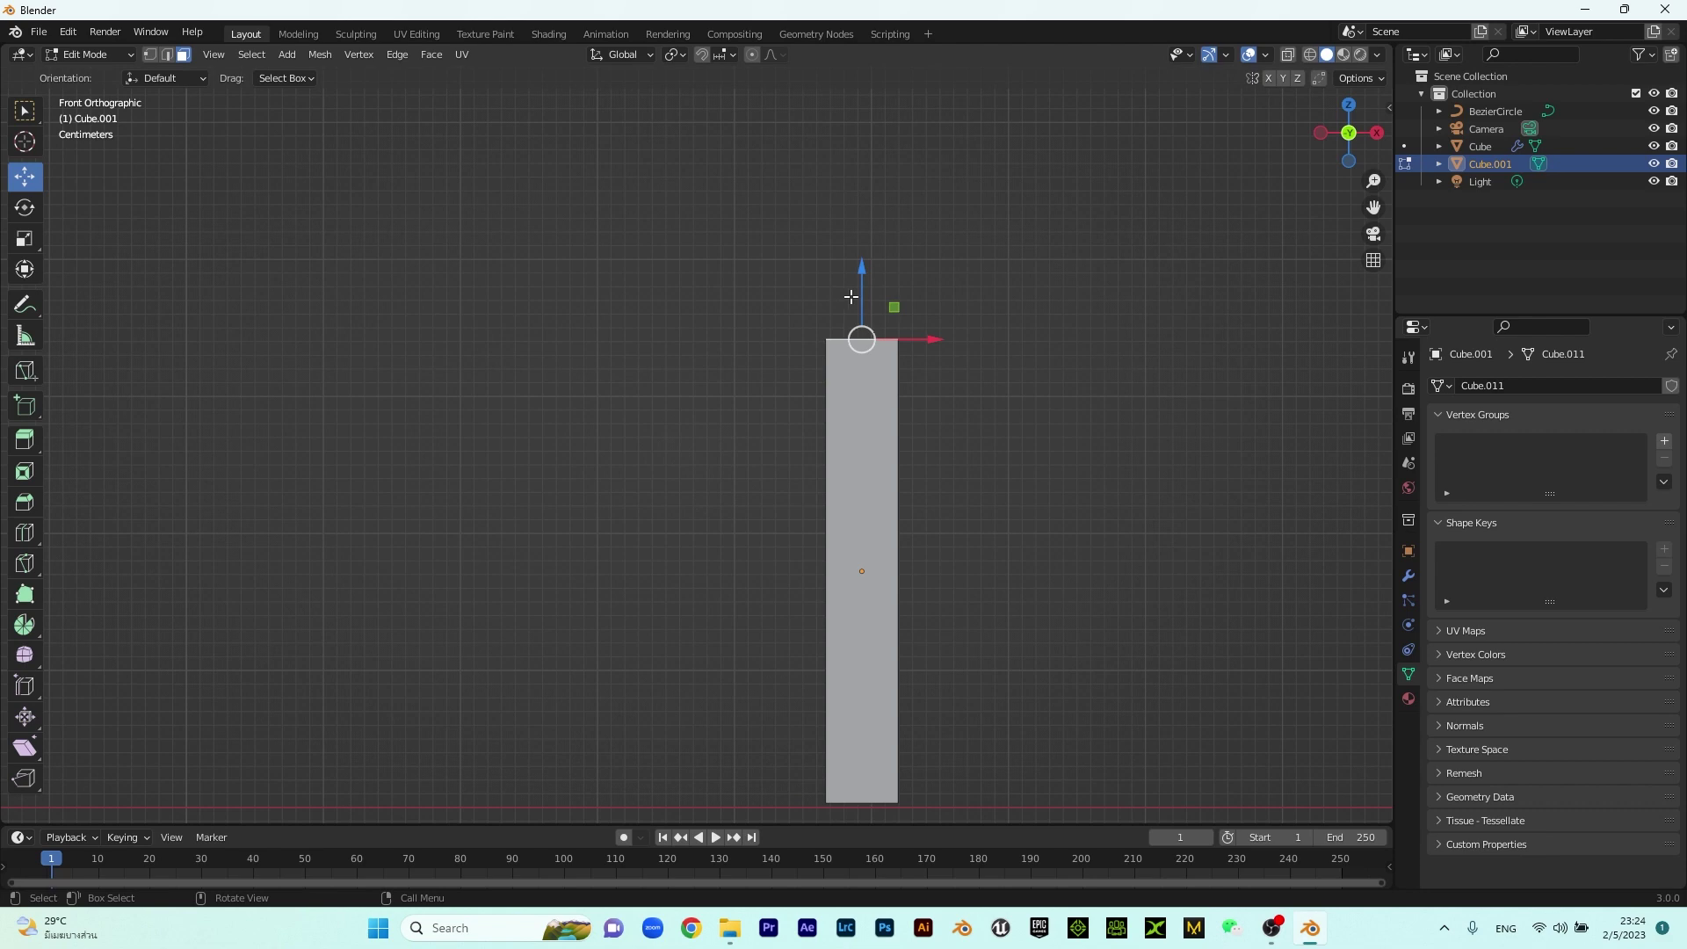
pyautogui.press('e')
pyautogui.click(857, 75)
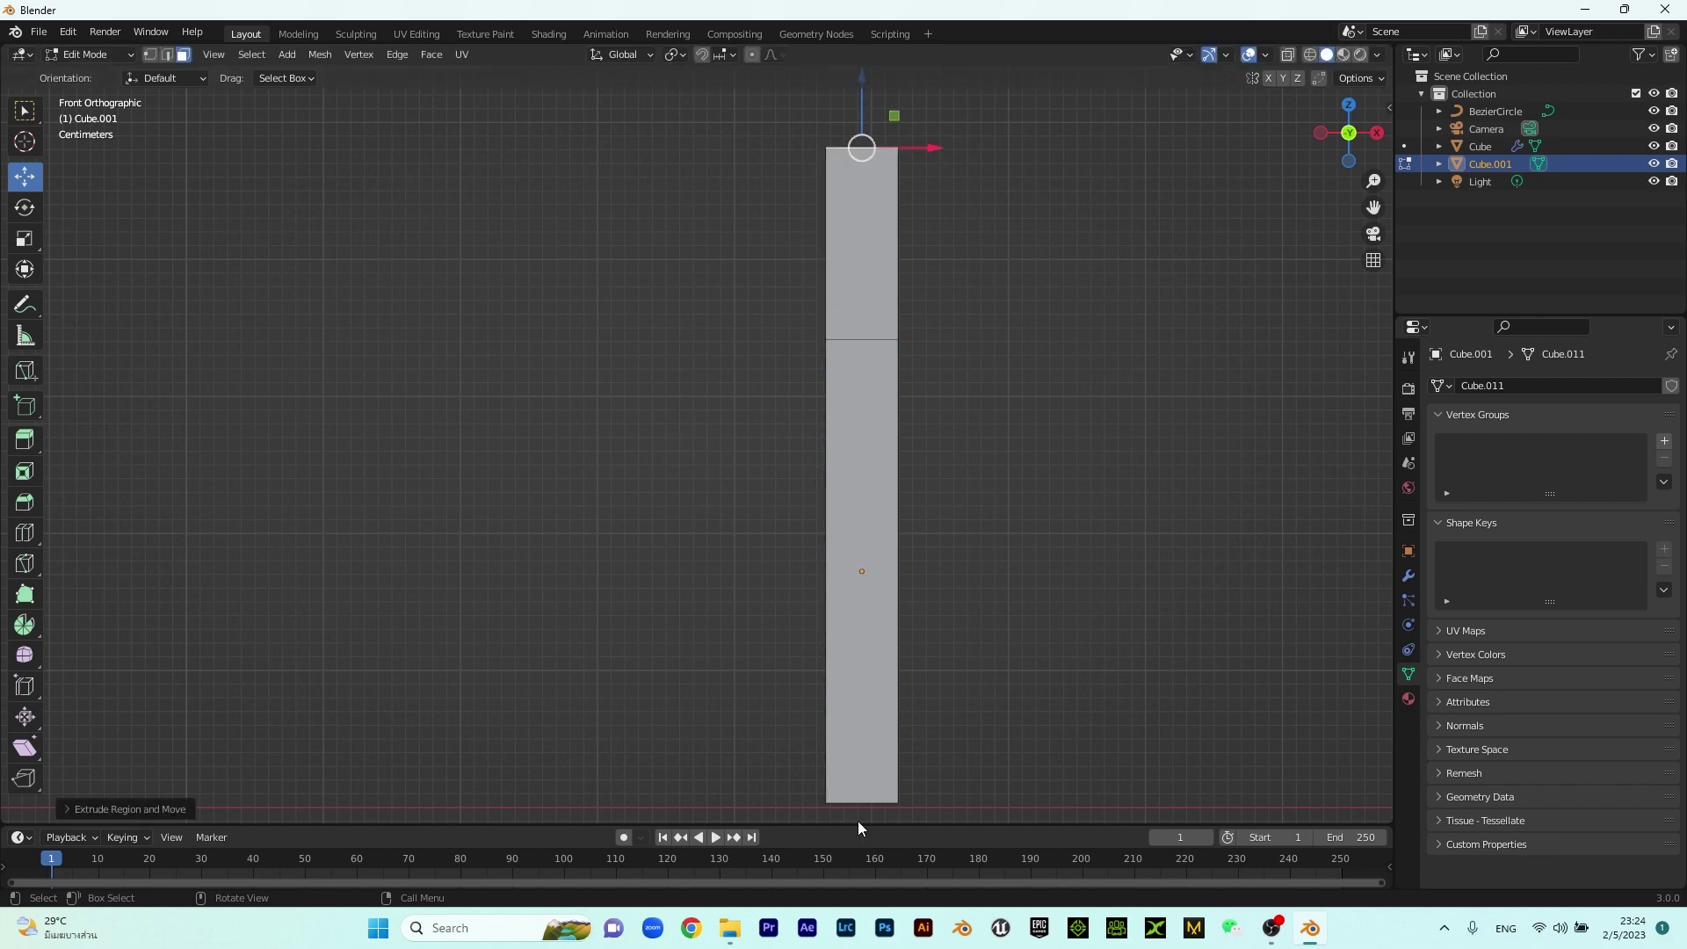
pyautogui.scroll(-3, 914, 497)
pyautogui.moveTo(849, 303); pyautogui.dragTo(820, 296)
pyautogui.moveTo(820, 296); pyautogui.dragTo(788, 312, button='middle')
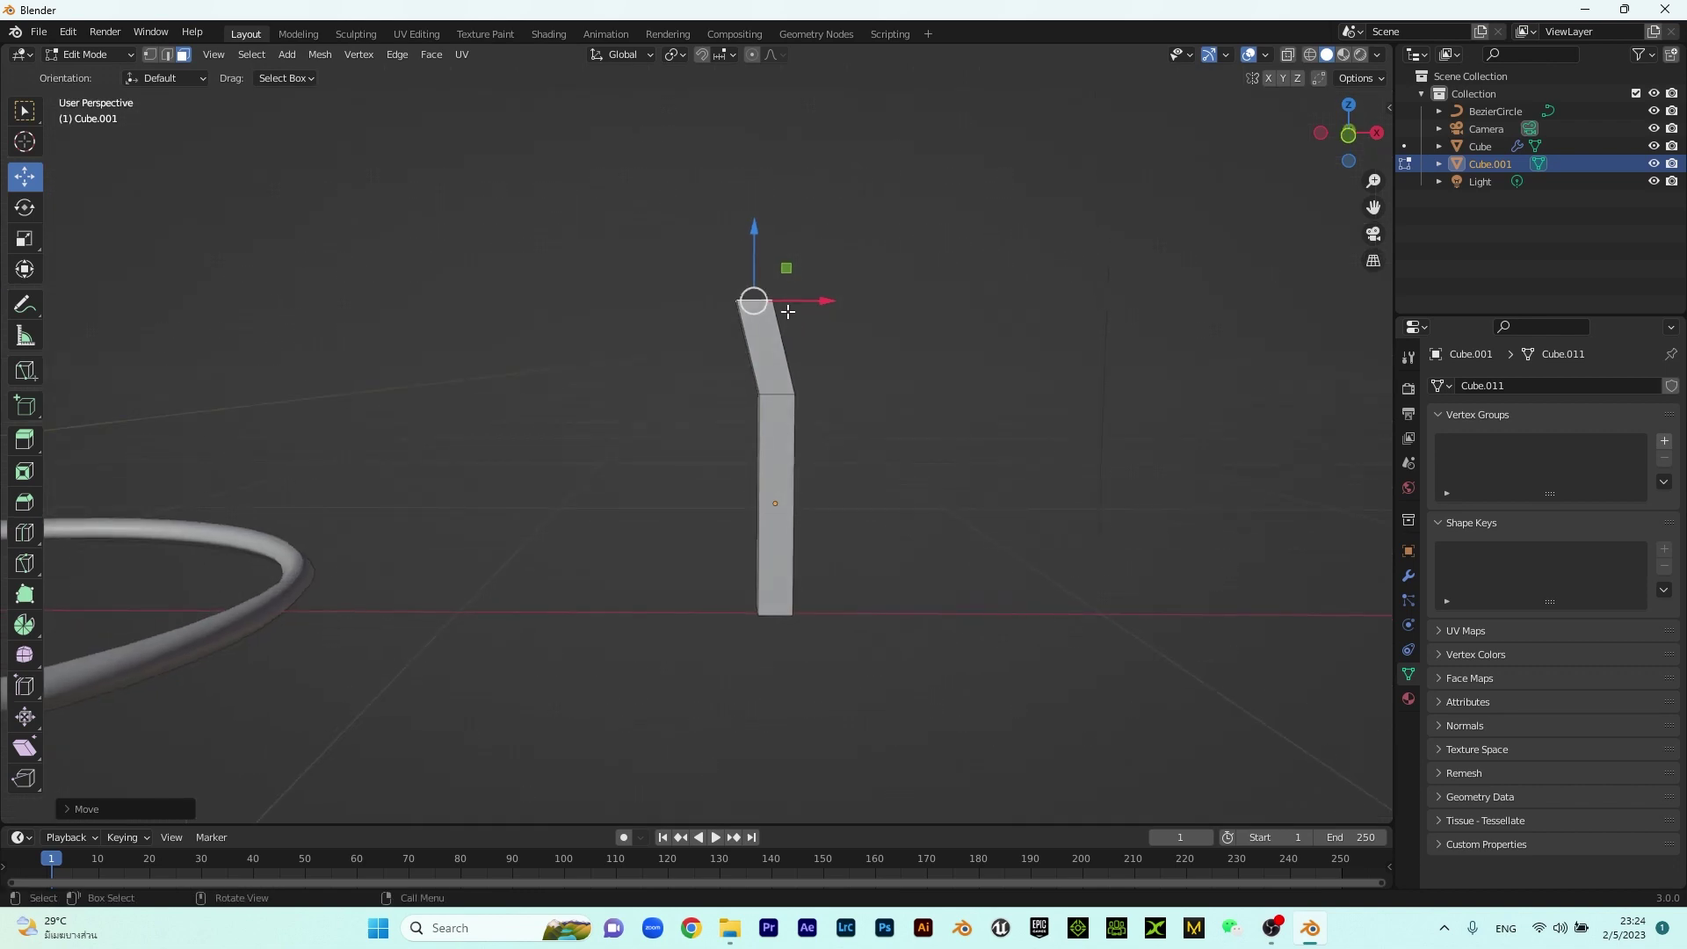
# Extrude a second segment upward and shift its end along X toward the ring to increase the bend
pyautogui.press('e')
pyautogui.click(735, 174)
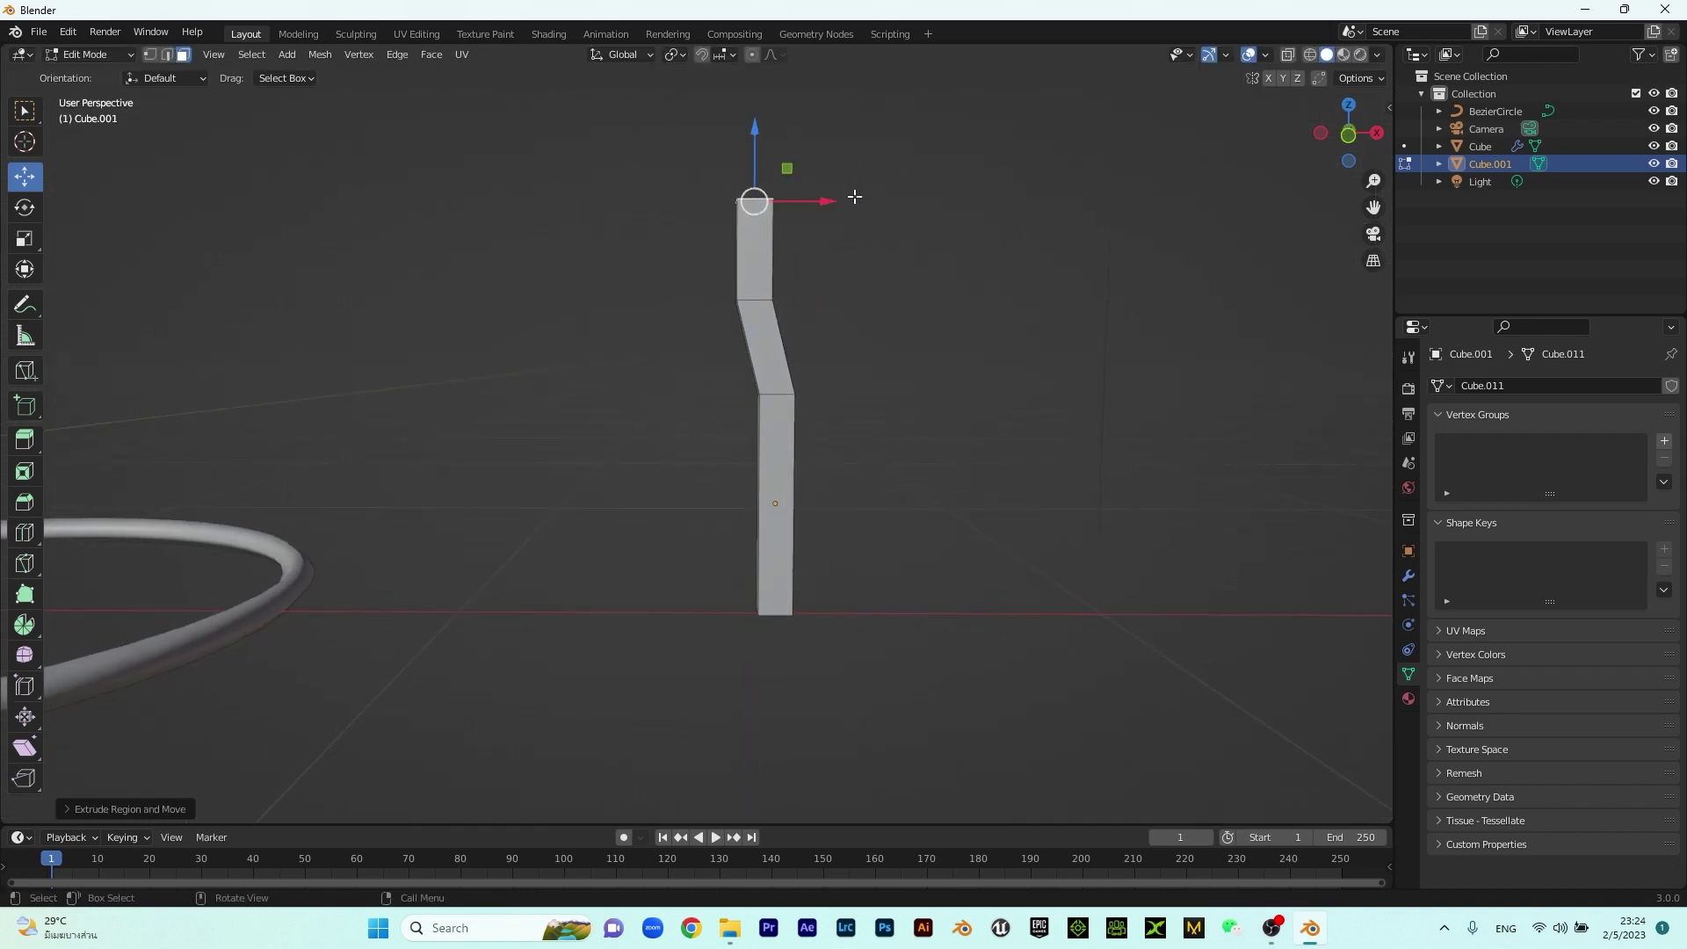
pyautogui.press('g')
pyautogui.press('x')
pyautogui.click(773, 213)
# Extrude a third segment along Z and shift its end further along X to continue the curve
pyautogui.press('e')
pyautogui.press('z')
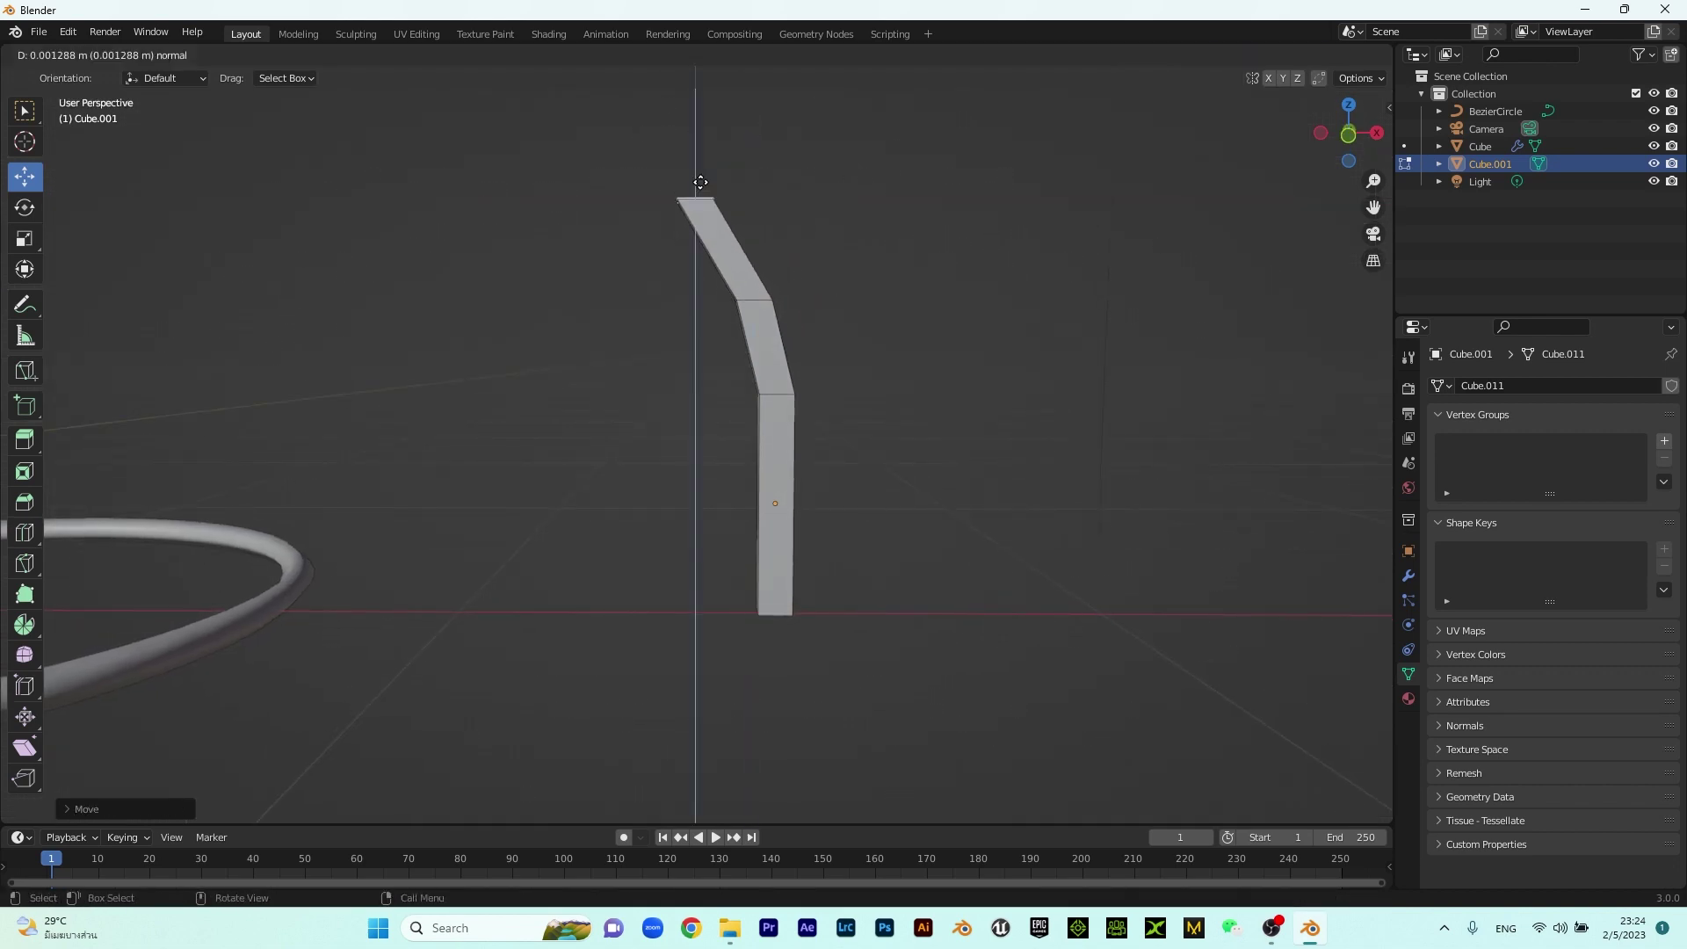
pyautogui.click(689, 104)
pyautogui.moveTo(765, 119); pyautogui.dragTo(682, 133)
pyautogui.scroll(-2, 682, 141)
pyautogui.keyDown('shift'); pyautogui.moveTo(642, 230); pyautogui.dragTo(657, 373, button='middle'); pyautogui.keyUp('shift')
pyautogui.moveTo(687, 481); pyautogui.dragTo(690, 464, button='middle')
pyautogui.press('KP_1')
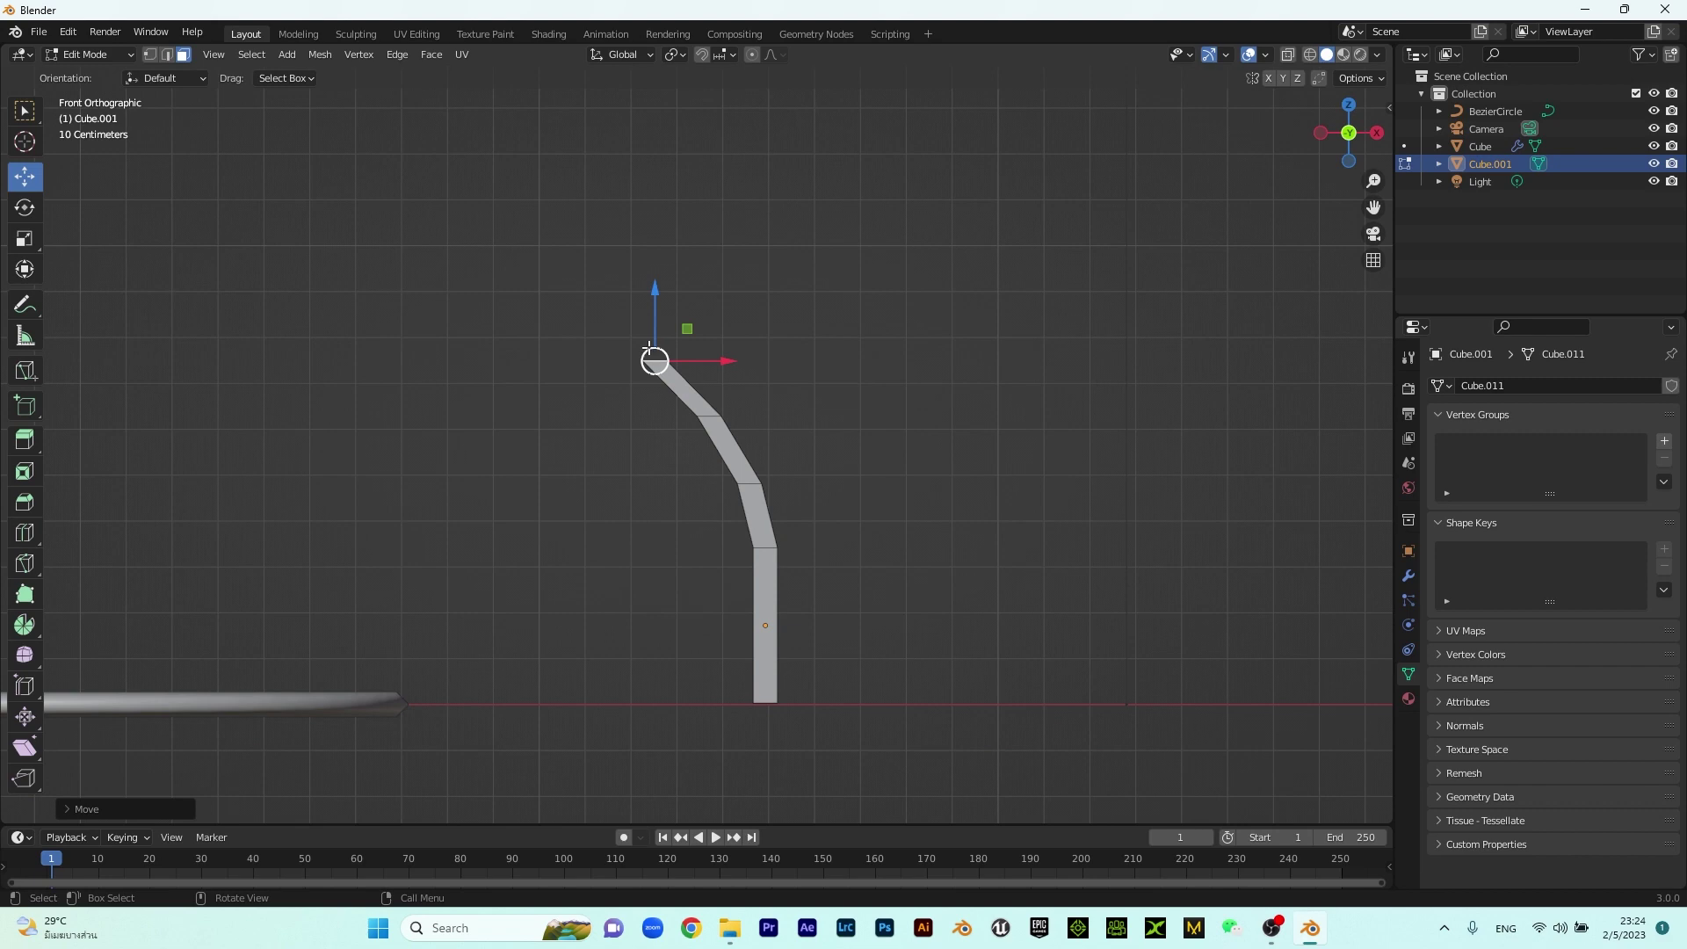
# Extrude a fourth segment and place its end toward the ring so it forms a nearly horizontal tip
pyautogui.press('e')
pyautogui.press('z')
pyautogui.click(644, 227)
pyautogui.moveTo(726, 252); pyautogui.dragTo(626, 254)
pyautogui.moveTo(554, 190); pyautogui.dragTo(504, 280)
# Select the outer edge of the arm's topmost bend and shift it along X toward the tip
pyautogui.scroll(5, 791, 387)
pyautogui.moveTo(565, 252); pyautogui.dragTo(630, 227, button='middle')
pyautogui.click(612, 242)
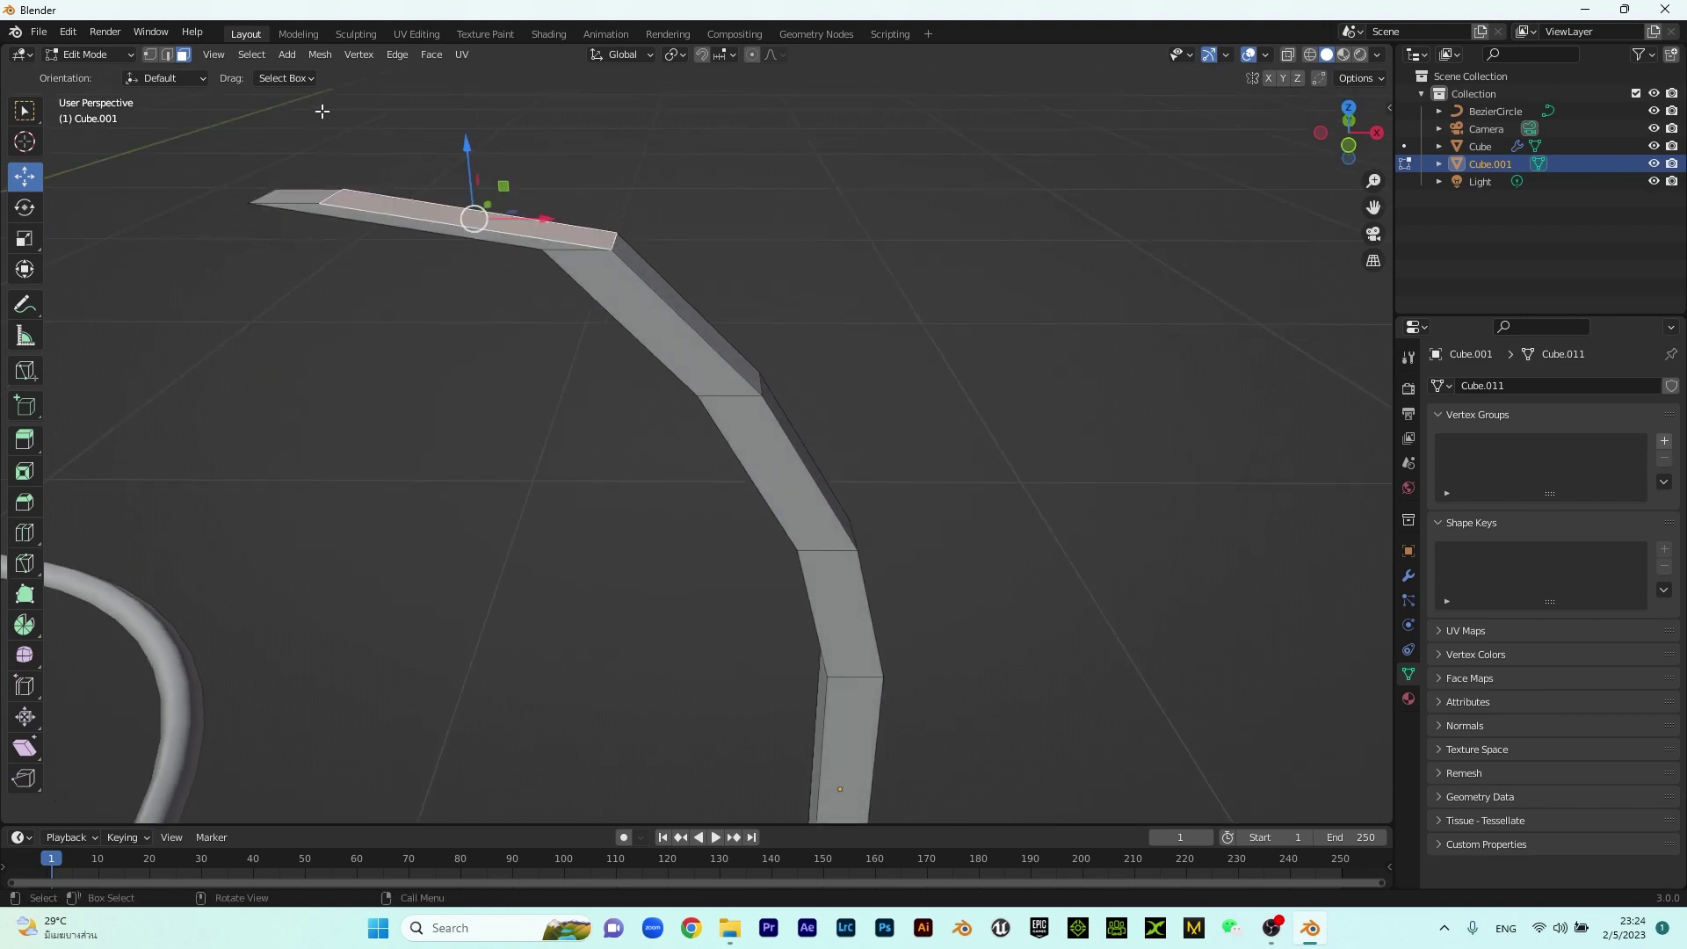
pyautogui.click(166, 55)
pyautogui.scroll(4, 377, 220)
pyautogui.keyDown('shift'); pyautogui.moveTo(674, 181); pyautogui.dragTo(677, 422, button='middle'); pyautogui.keyUp('shift')
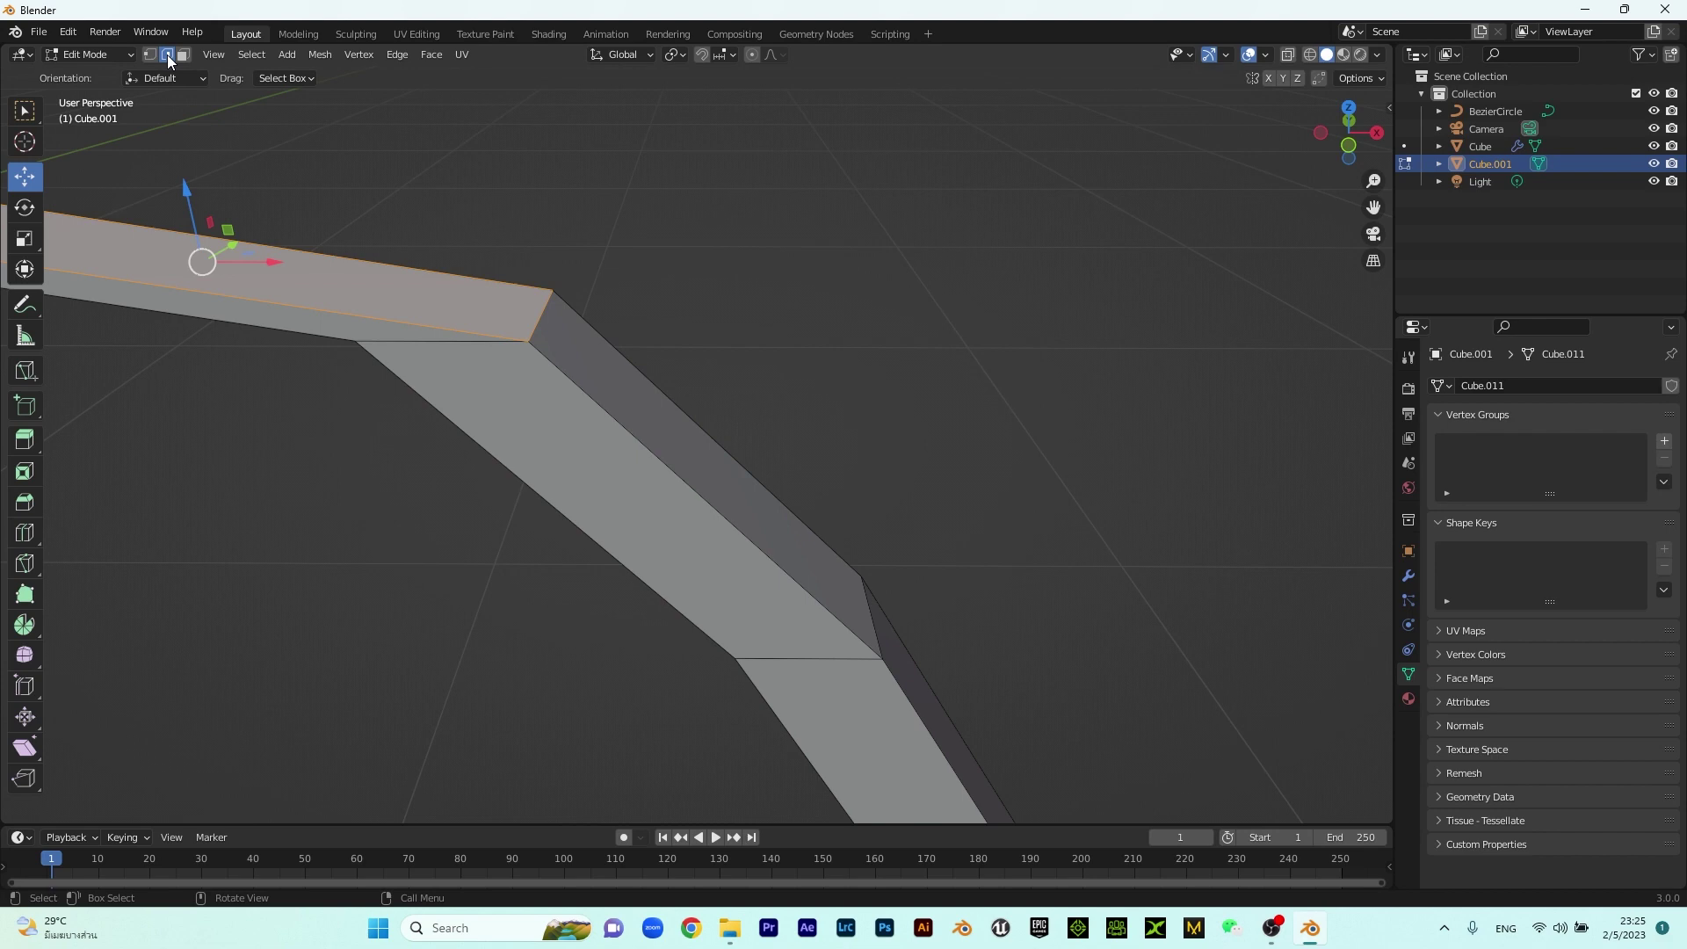
pyautogui.click(539, 310)
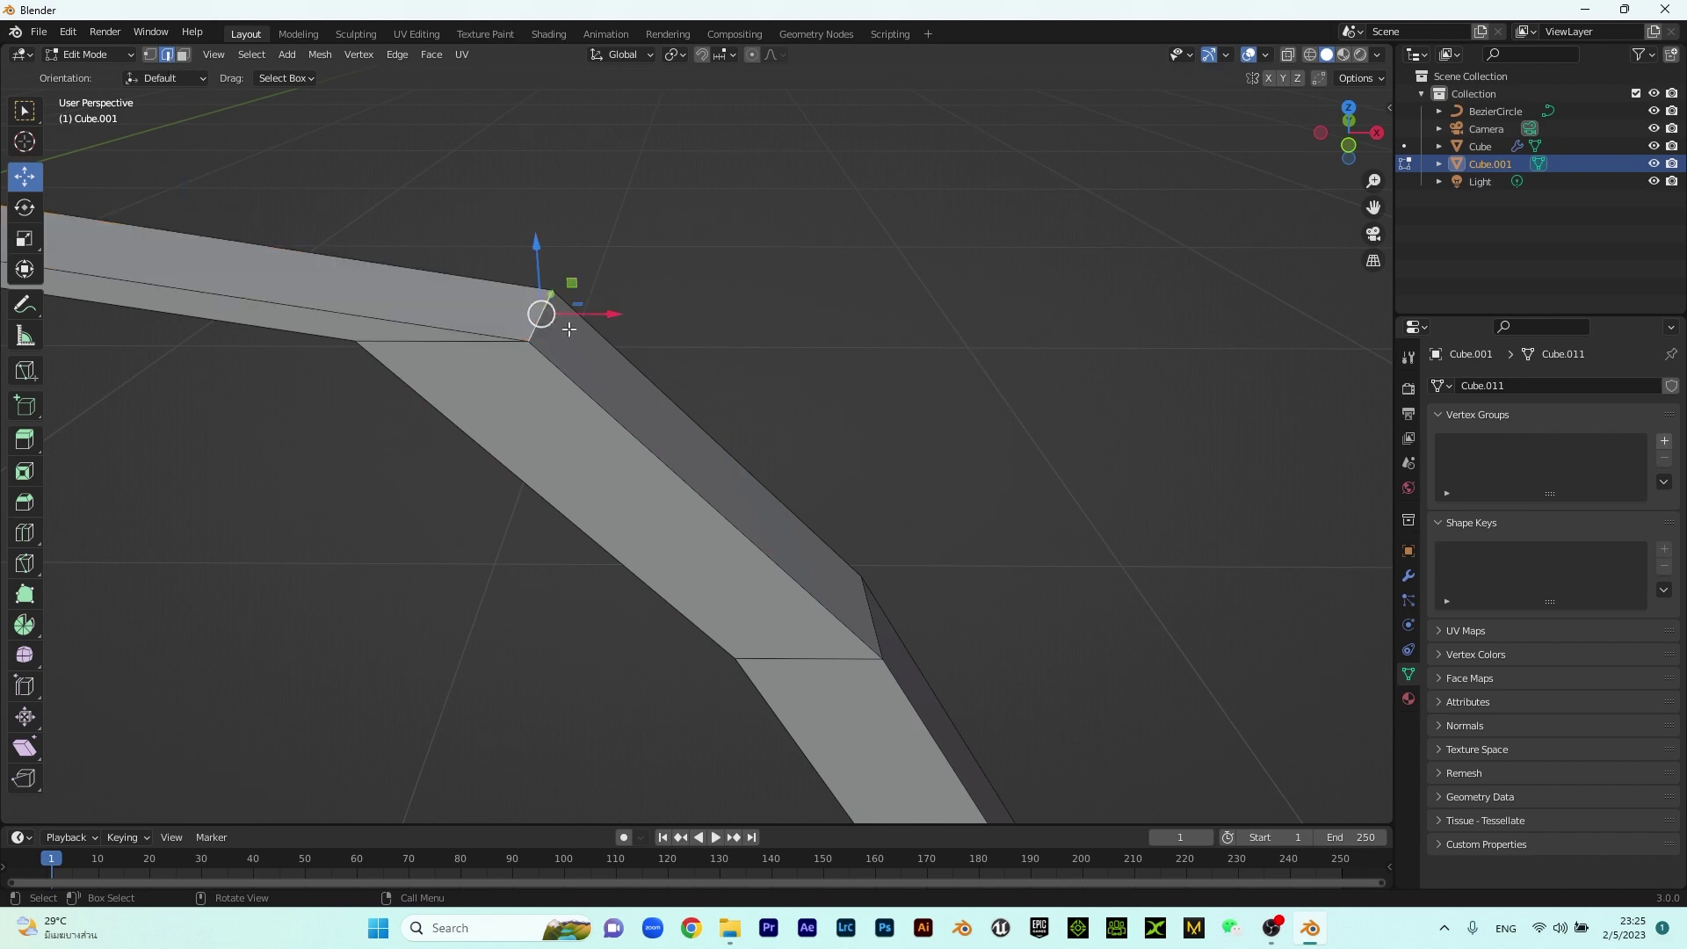
pyautogui.moveTo(600, 313); pyautogui.dragTo(506, 264)
# Raise the outer edge of the topmost bend along Z and nudge it further toward the tip
pyautogui.moveTo(518, 262); pyautogui.dragTo(530, 174, button='middle')
pyautogui.moveTo(500, 157); pyautogui.dragTo(505, 102)
pyautogui.moveTo(513, 115); pyautogui.dragTo(554, 198, button='middle')
pyautogui.moveTo(565, 202); pyautogui.dragTo(536, 185)
pyautogui.click(528, 184)
pyautogui.press('g')
pyautogui.press('z')
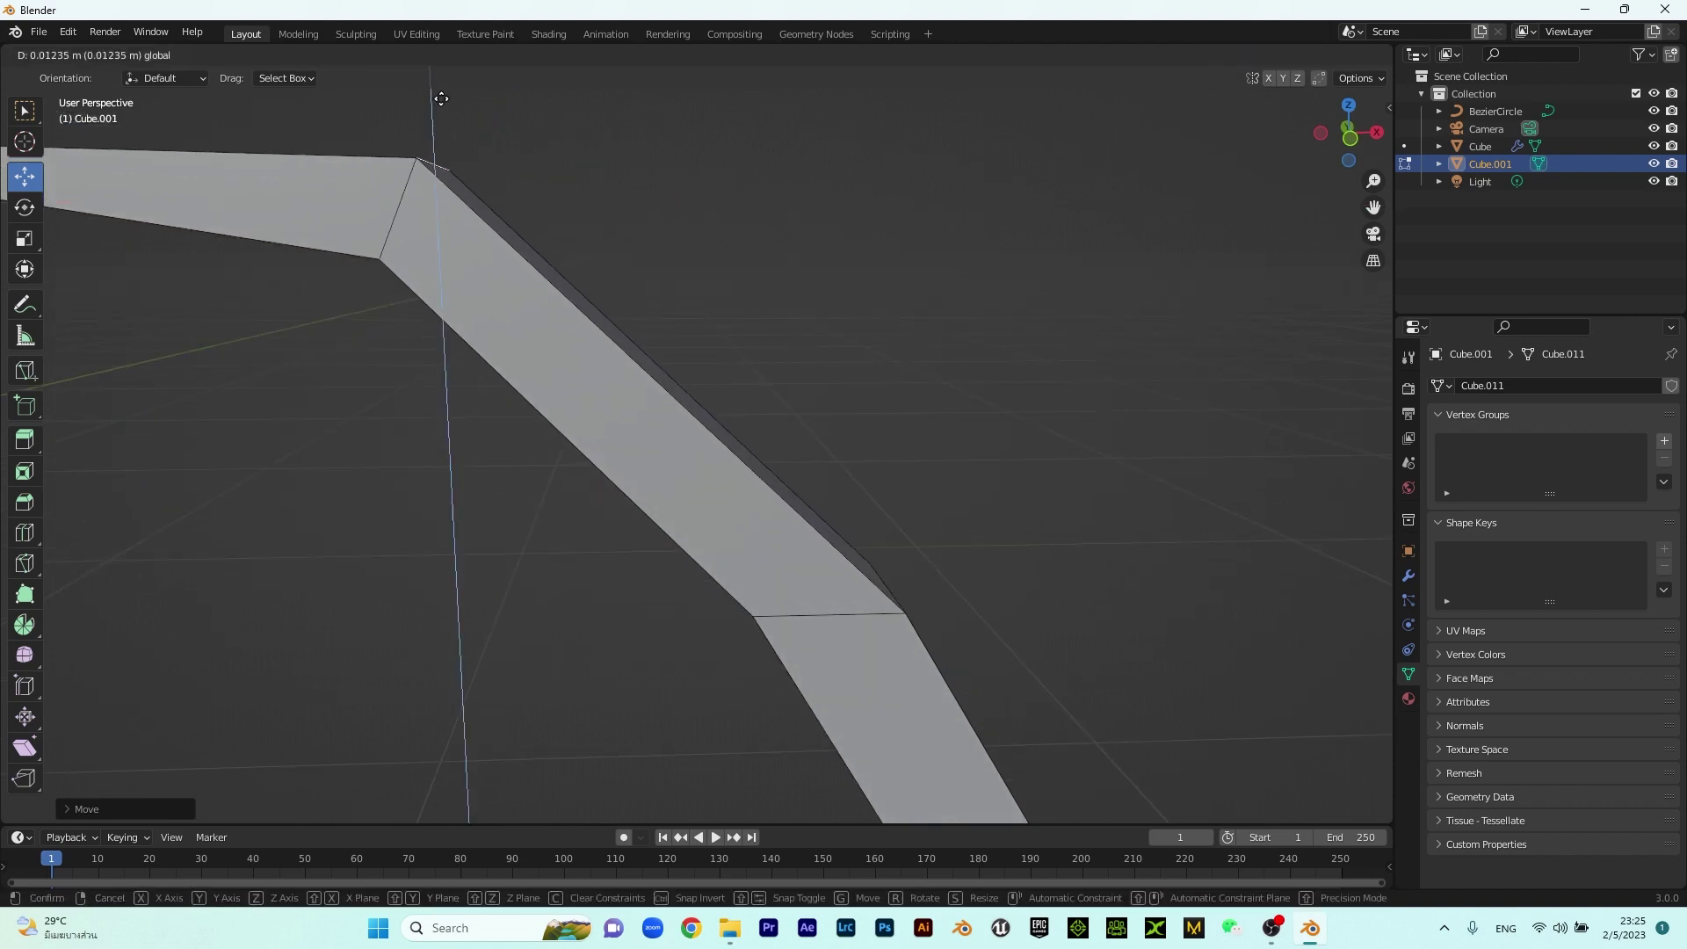
pyautogui.click(699, 320)
# Raise the outer edges of the next two bends along Z to even out the arm's thickness
pyautogui.moveTo(699, 320); pyautogui.dragTo(793, 511, button='middle')
pyautogui.click(773, 519)
pyautogui.moveTo(771, 454); pyautogui.dragTo(770, 422)
pyautogui.moveTo(811, 494); pyautogui.dragTo(832, 636, button='middle')
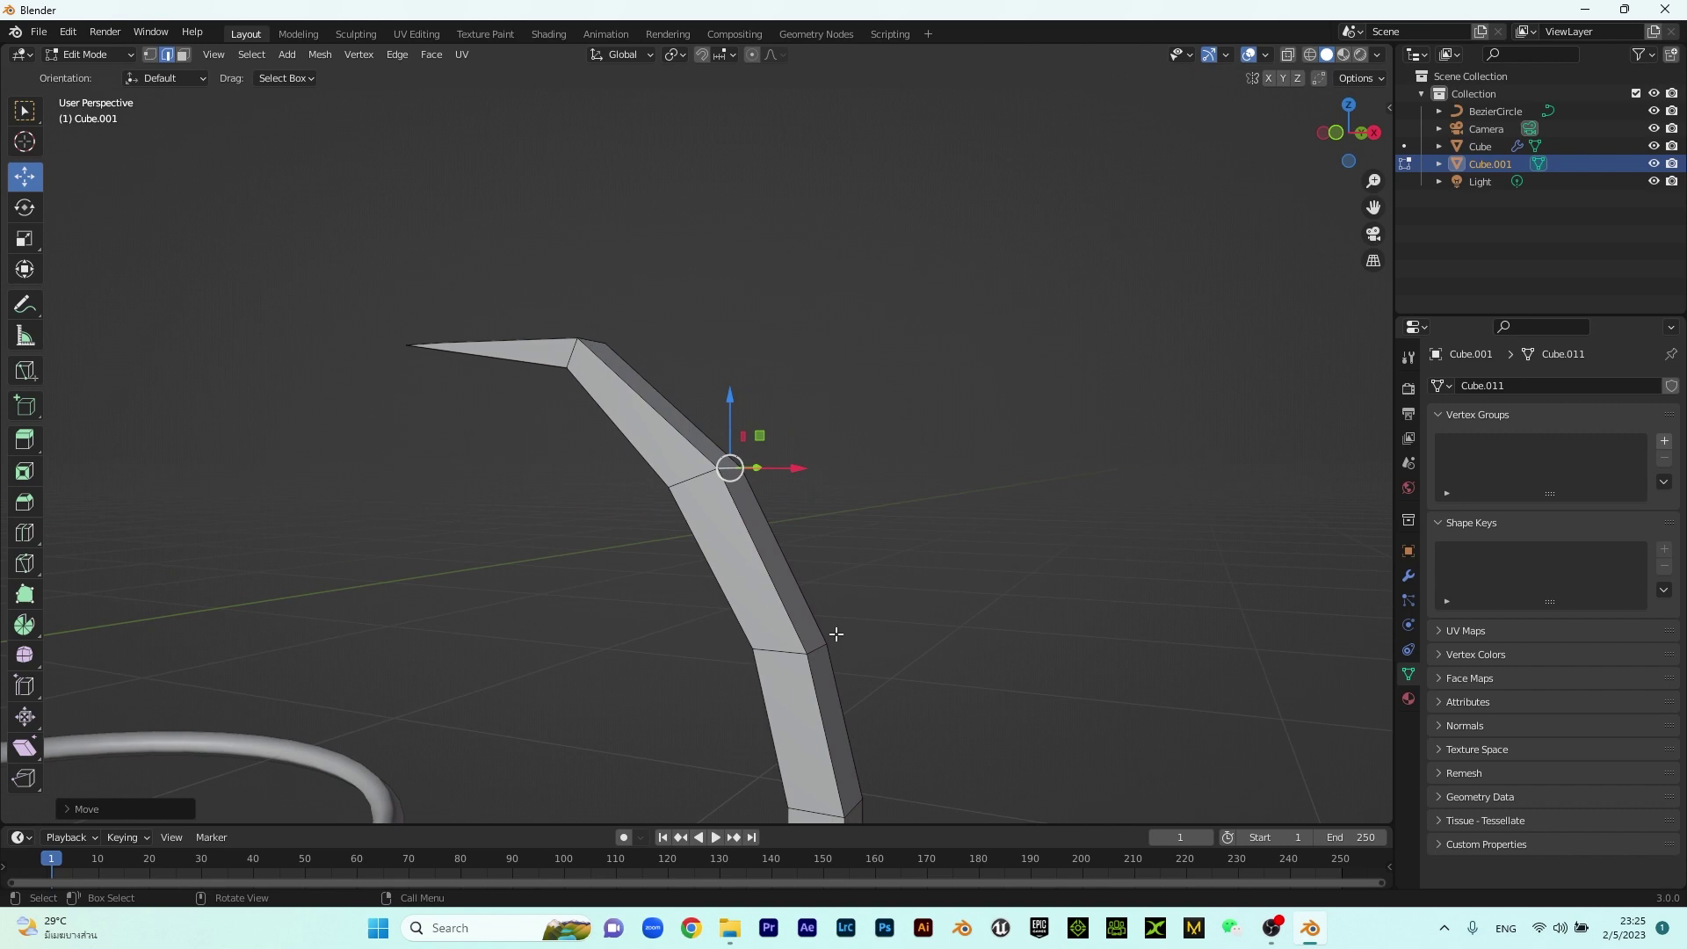
pyautogui.click(817, 648)
pyautogui.press('g')
pyautogui.press('z')
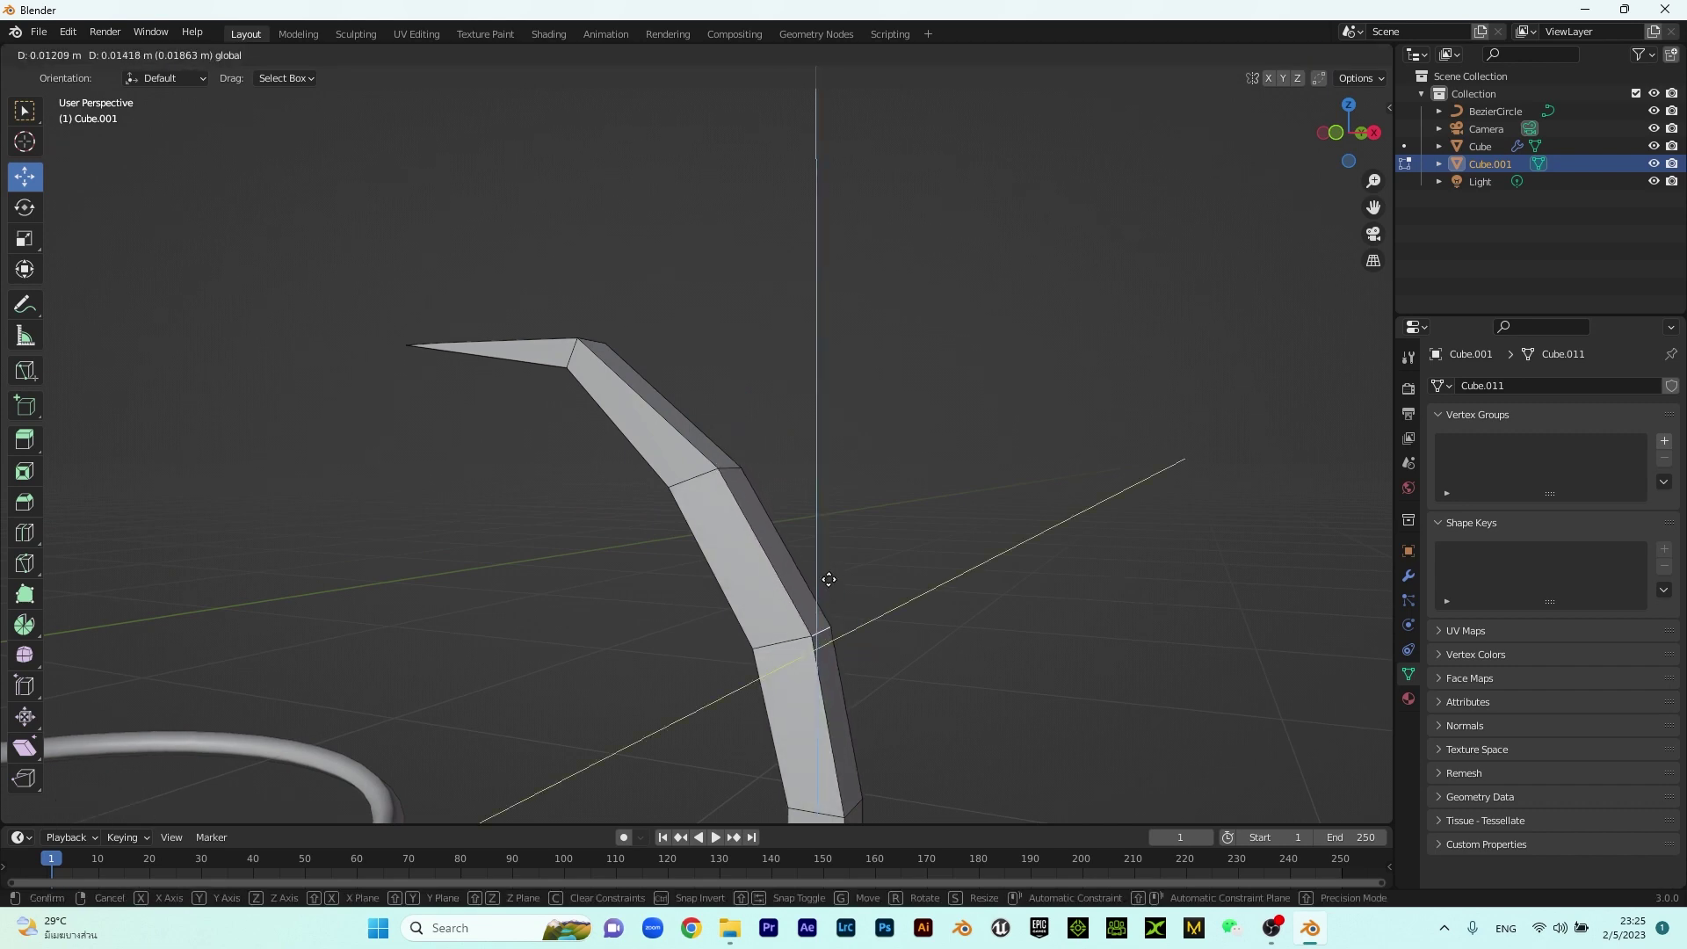
pyautogui.click(825, 583)
# Raise the upper edge of the arm's tip and shift it along X to square off the end
pyautogui.moveTo(825, 583); pyautogui.dragTo(675, 450, button='middle')
pyautogui.scroll(3, 416, 380)
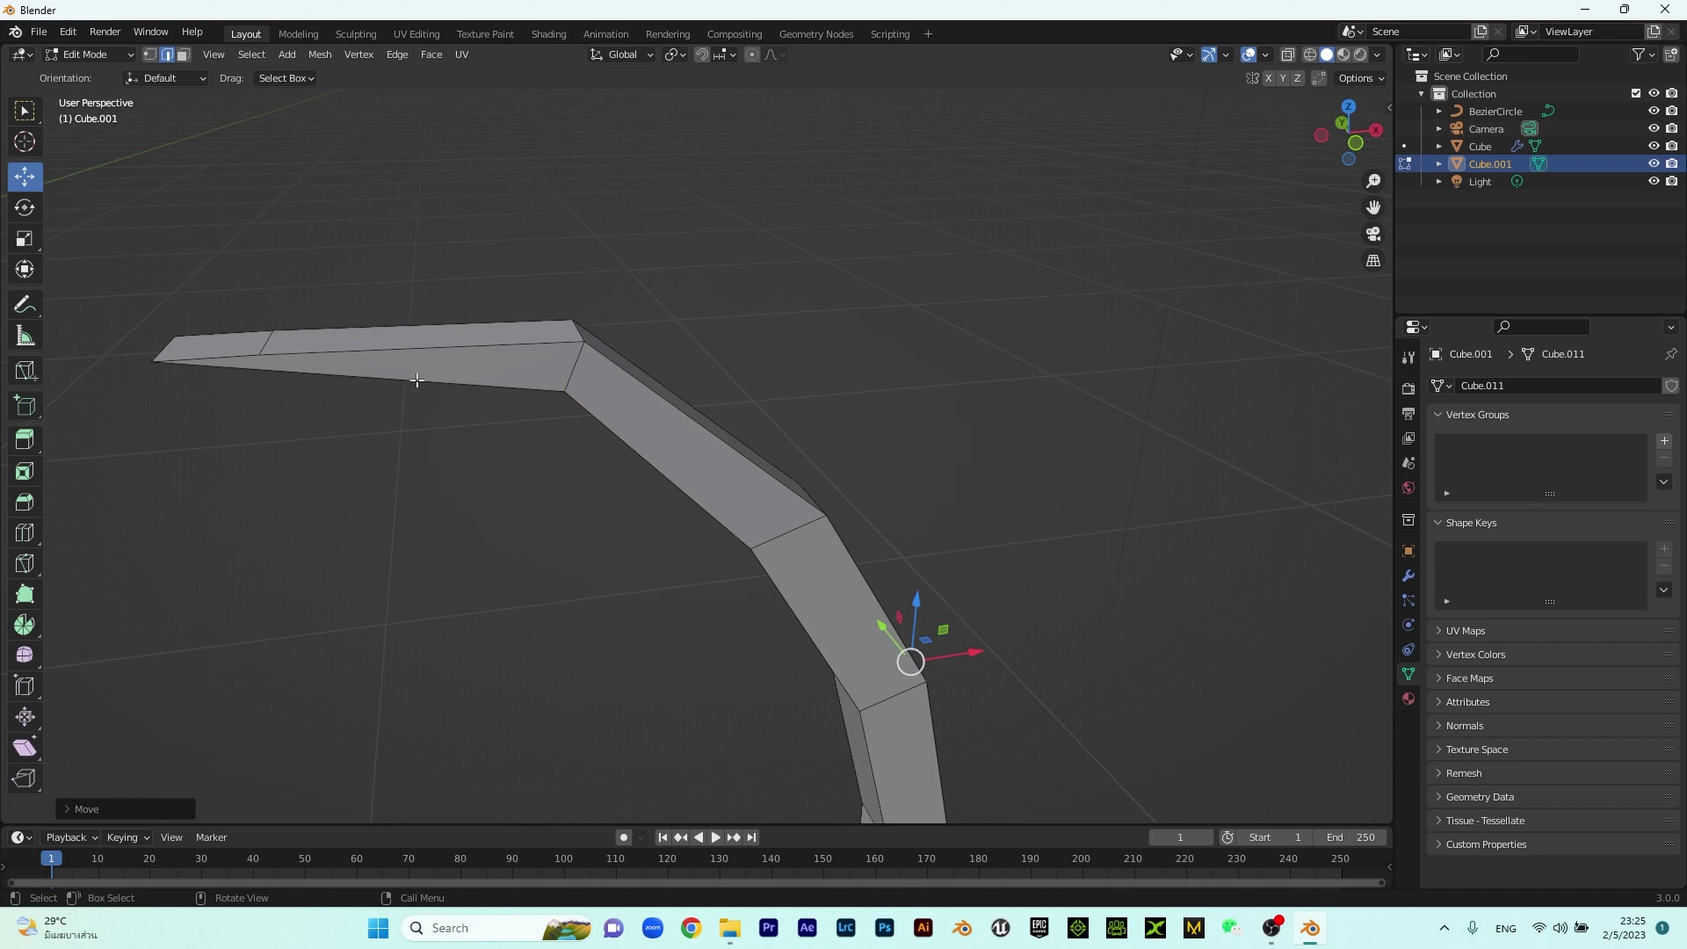
pyautogui.click(274, 335)
pyautogui.moveTo(332, 356); pyautogui.dragTo(334, 300, button='middle')
pyautogui.moveTo(288, 214); pyautogui.dragTo(287, 168)
pyautogui.moveTo(343, 227); pyautogui.dragTo(247, 211)
pyautogui.moveTo(183, 151); pyautogui.dragTo(174, 152)
# Raise the outer edges of the two upper bends slightly and shift the lower one along X toward the ring
pyautogui.moveTo(474, 359); pyautogui.dragTo(383, 386, button='middle')
pyautogui.click(557, 294)
pyautogui.click(553, 301)
pyautogui.moveTo(519, 237); pyautogui.dragTo(520, 218)
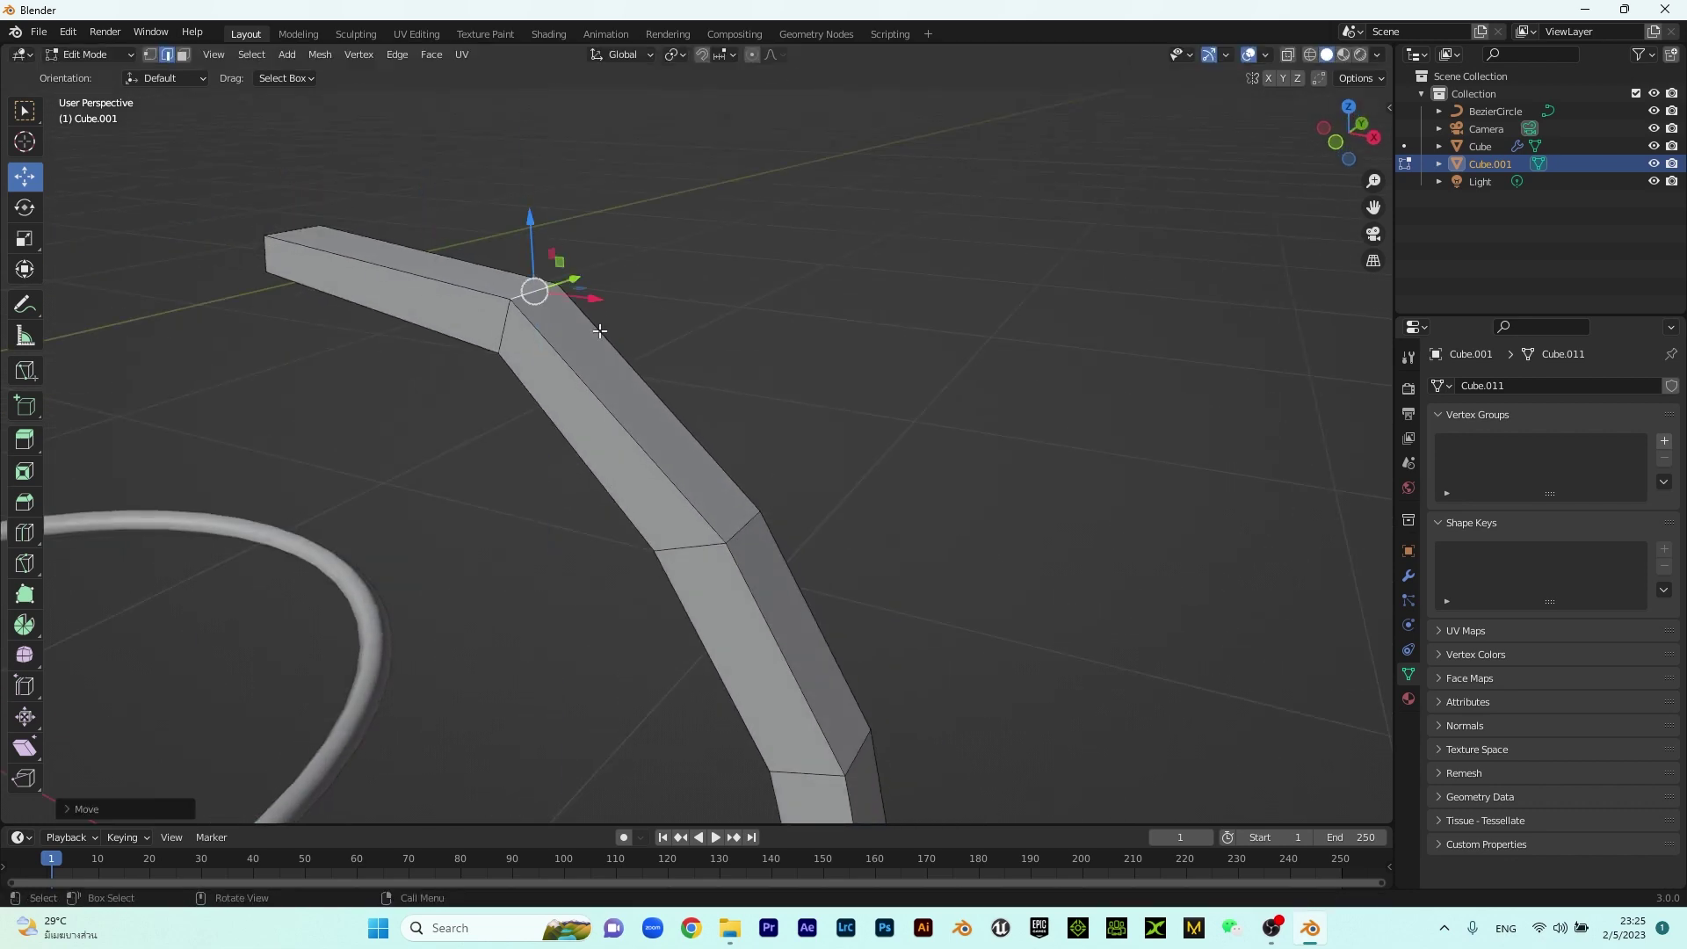
pyautogui.moveTo(520, 218); pyautogui.dragTo(645, 312, button='middle')
pyautogui.click(793, 492)
pyautogui.click(793, 510)
pyautogui.moveTo(832, 524); pyautogui.dragTo(754, 490, button='middle')
pyautogui.click(745, 481)
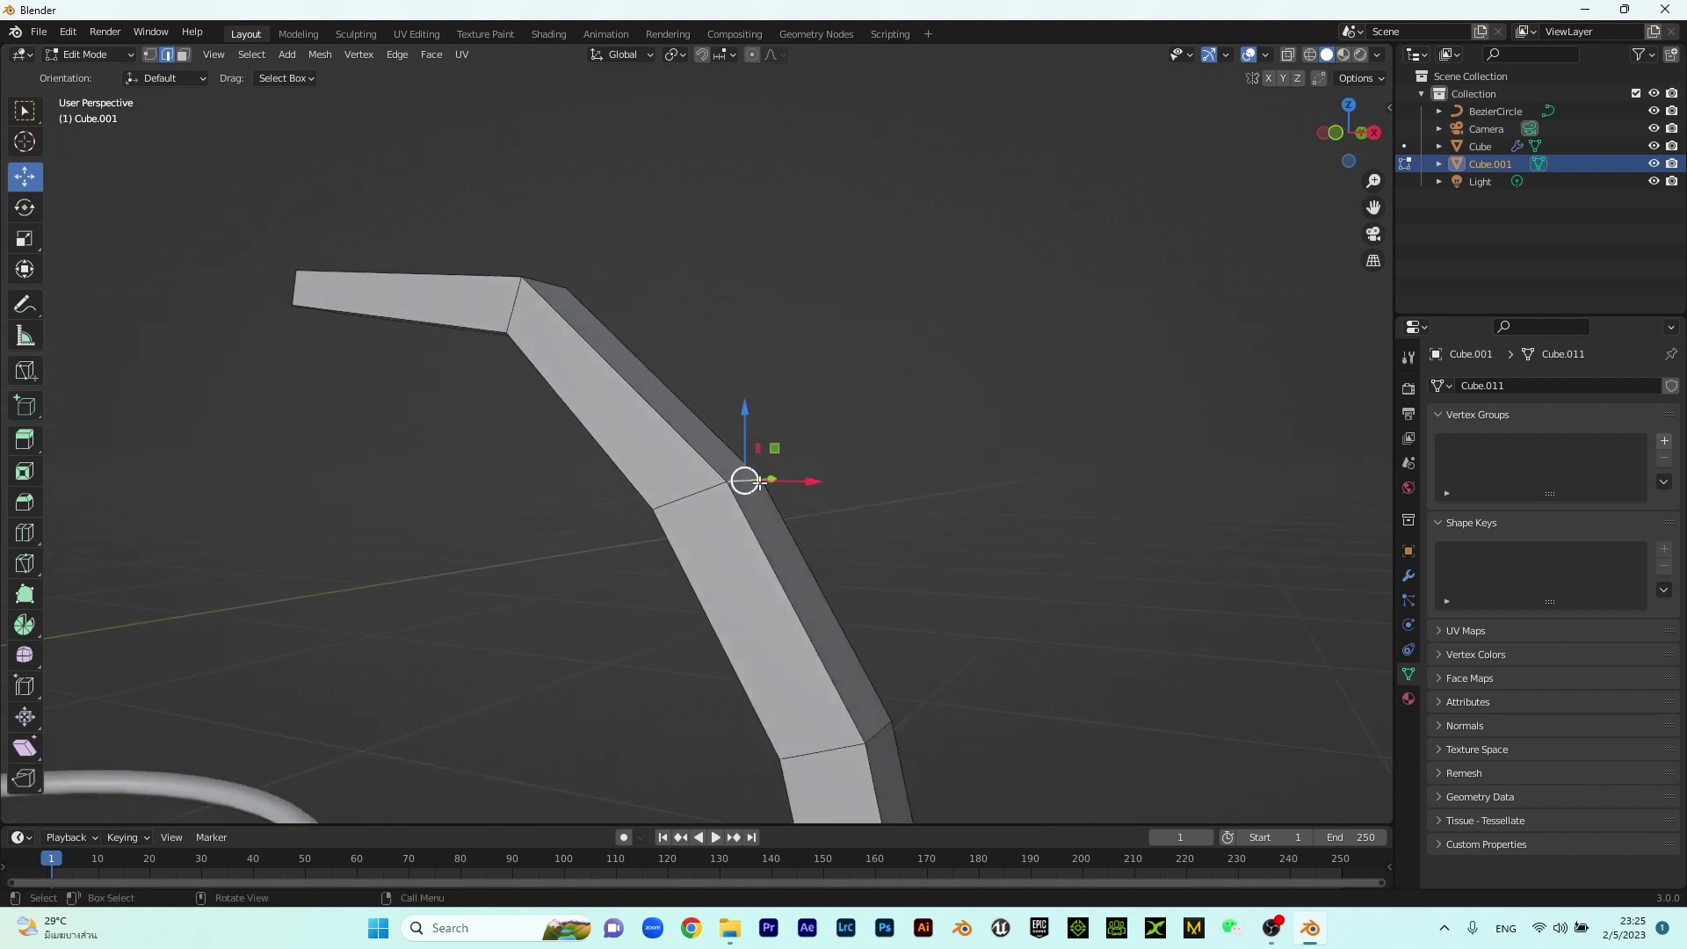
pyautogui.moveTo(745, 427); pyautogui.dragTo(741, 405)
pyautogui.moveTo(798, 460); pyautogui.dragTo(767, 447)
# Raise the tip's upper edge a little more to thicken the arm's end
pyautogui.moveTo(603, 385); pyautogui.dragTo(736, 412, button='middle')
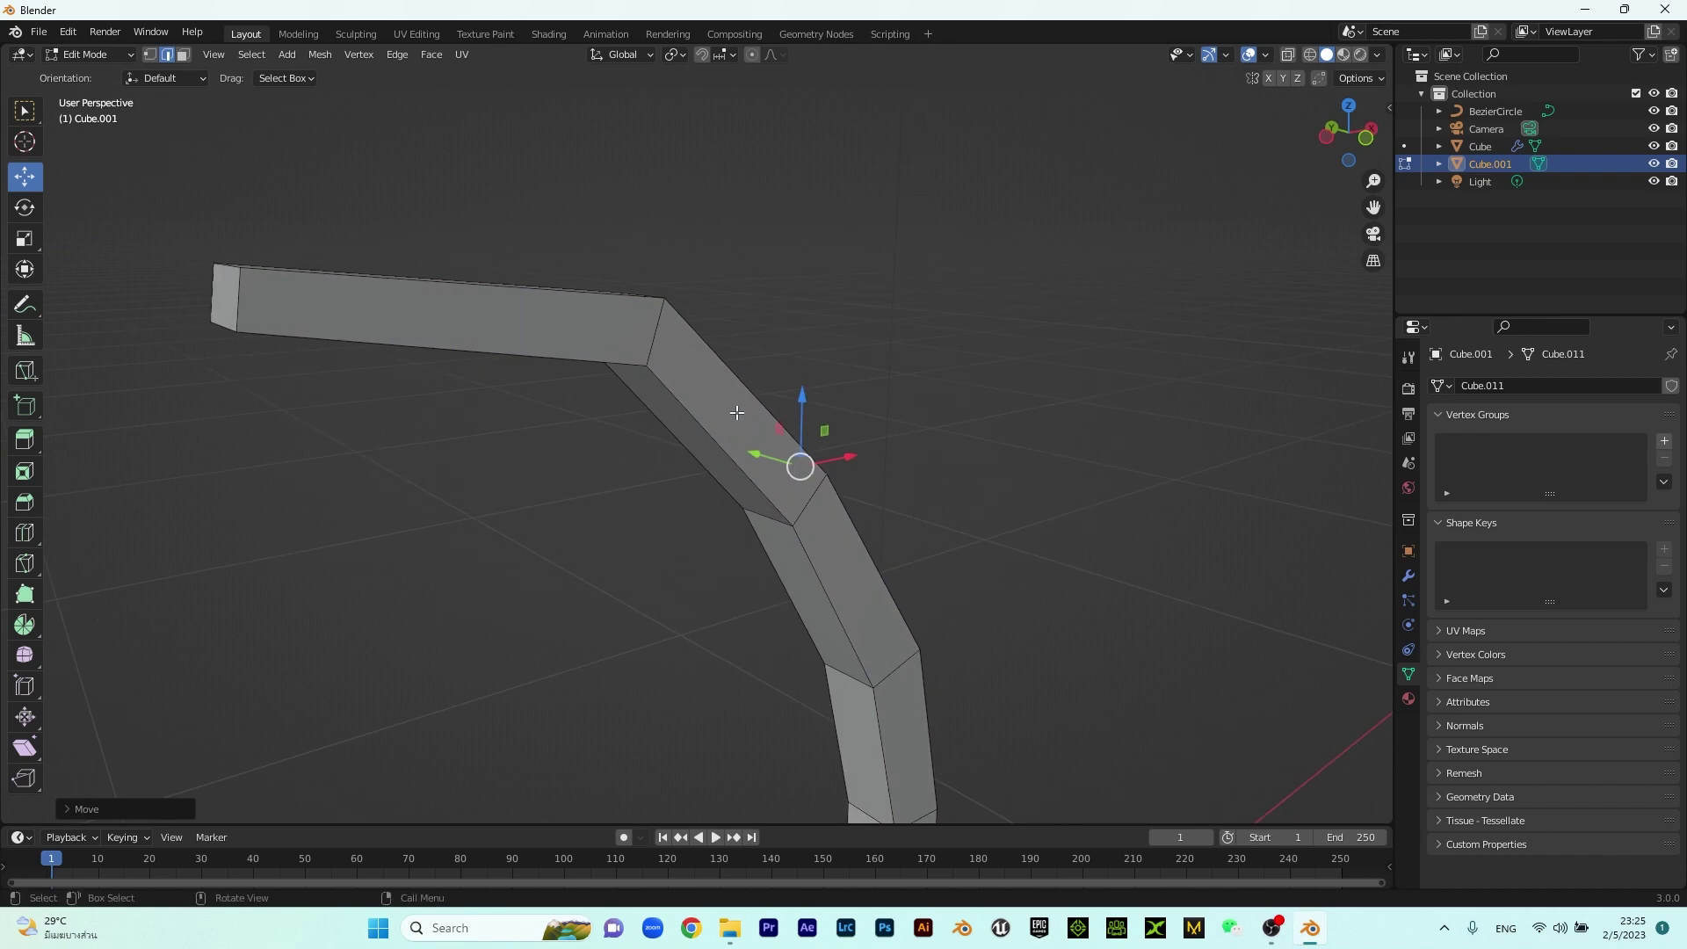
pyautogui.click(233, 278)
pyautogui.moveTo(219, 191); pyautogui.dragTo(225, 186)
pyautogui.scroll(-8, 225, 187)
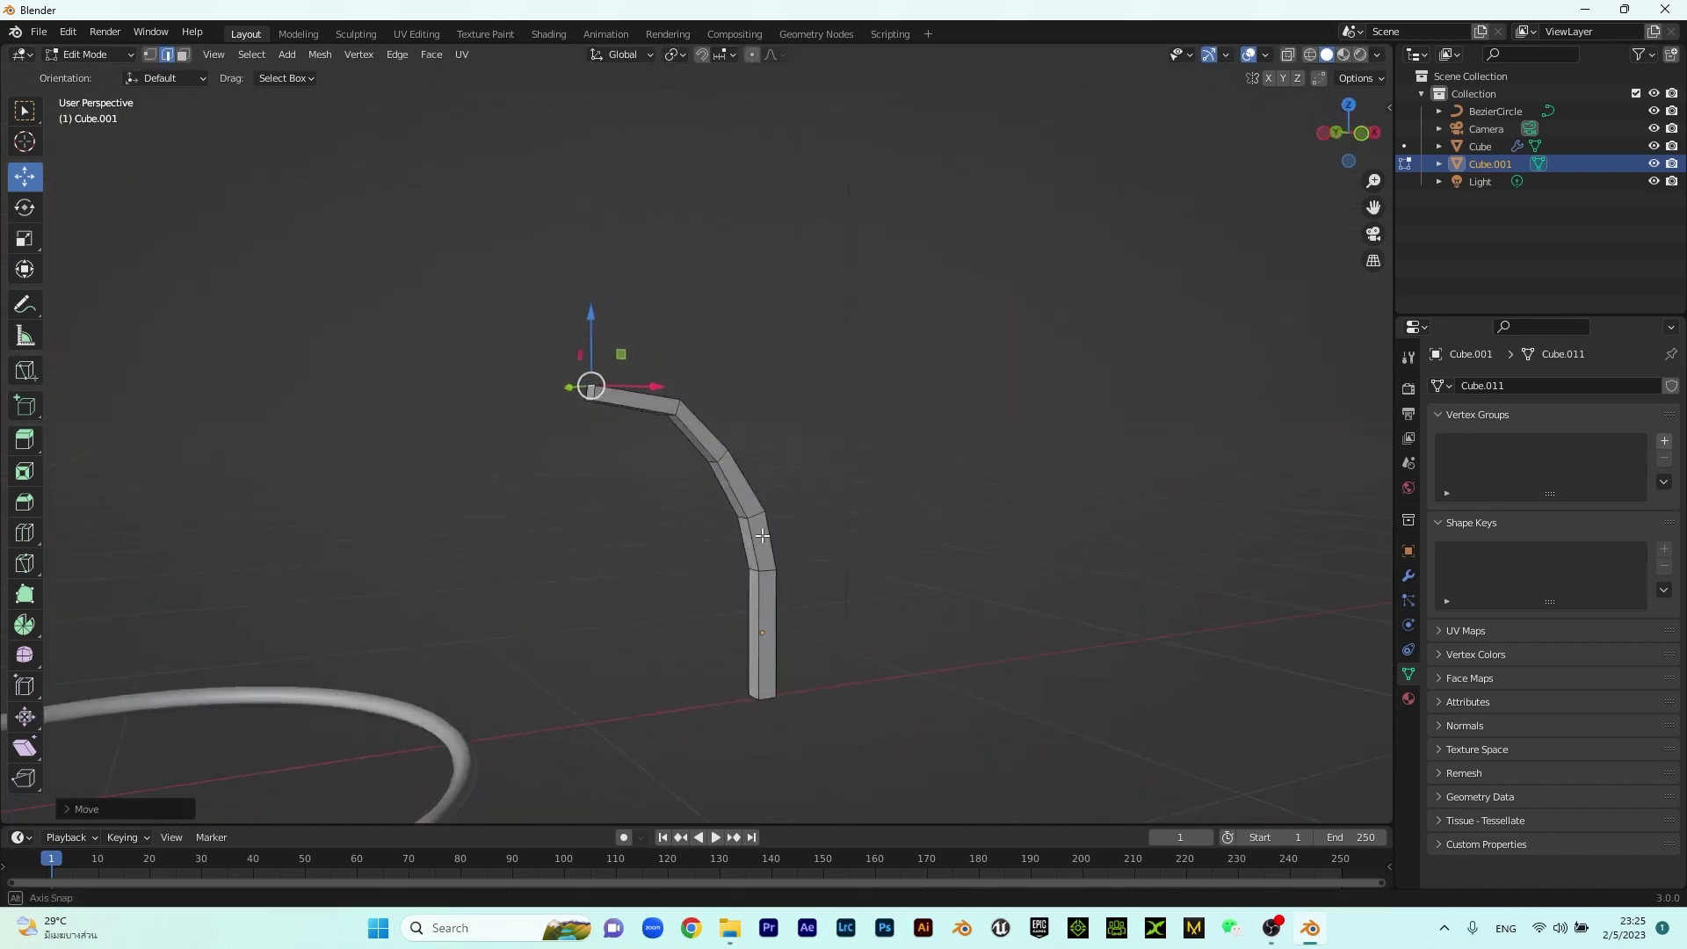
pyautogui.moveTo(762, 536); pyautogui.dragTo(720, 512, button='middle')
pyautogui.moveTo(634, 474); pyautogui.dragTo(799, 493, button='middle')
pyautogui.scroll(7, 521, 246)
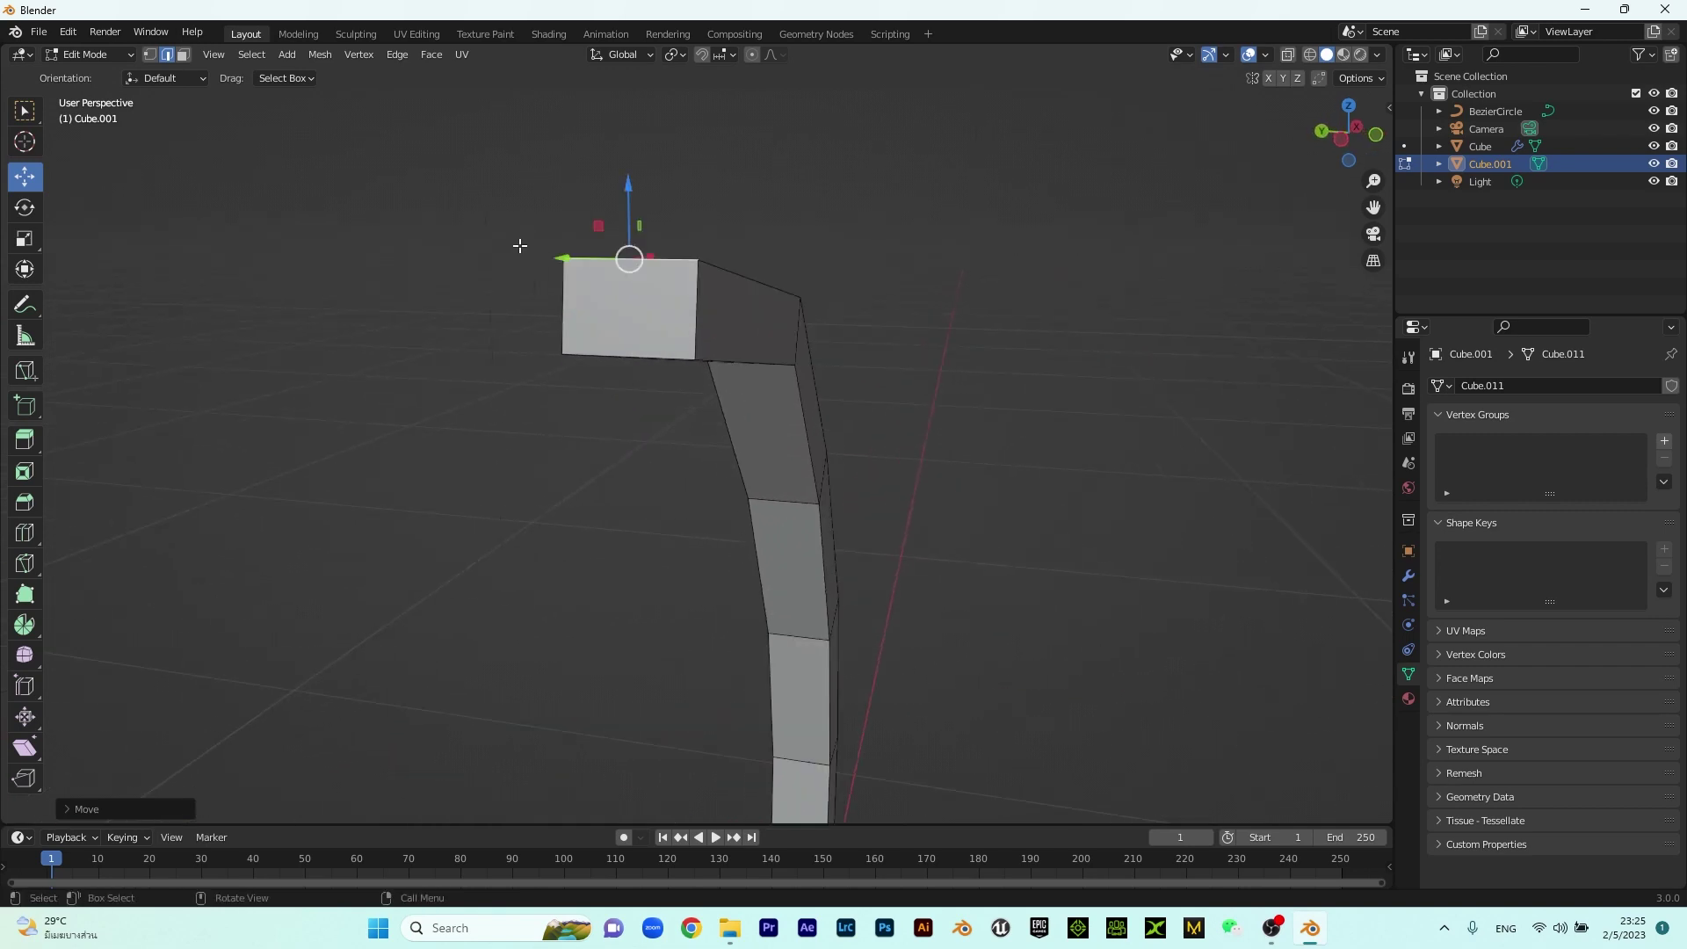
# Lower the arm's end face so the tip slopes downward, and extend it along X toward the ring
pyautogui.click(643, 309)
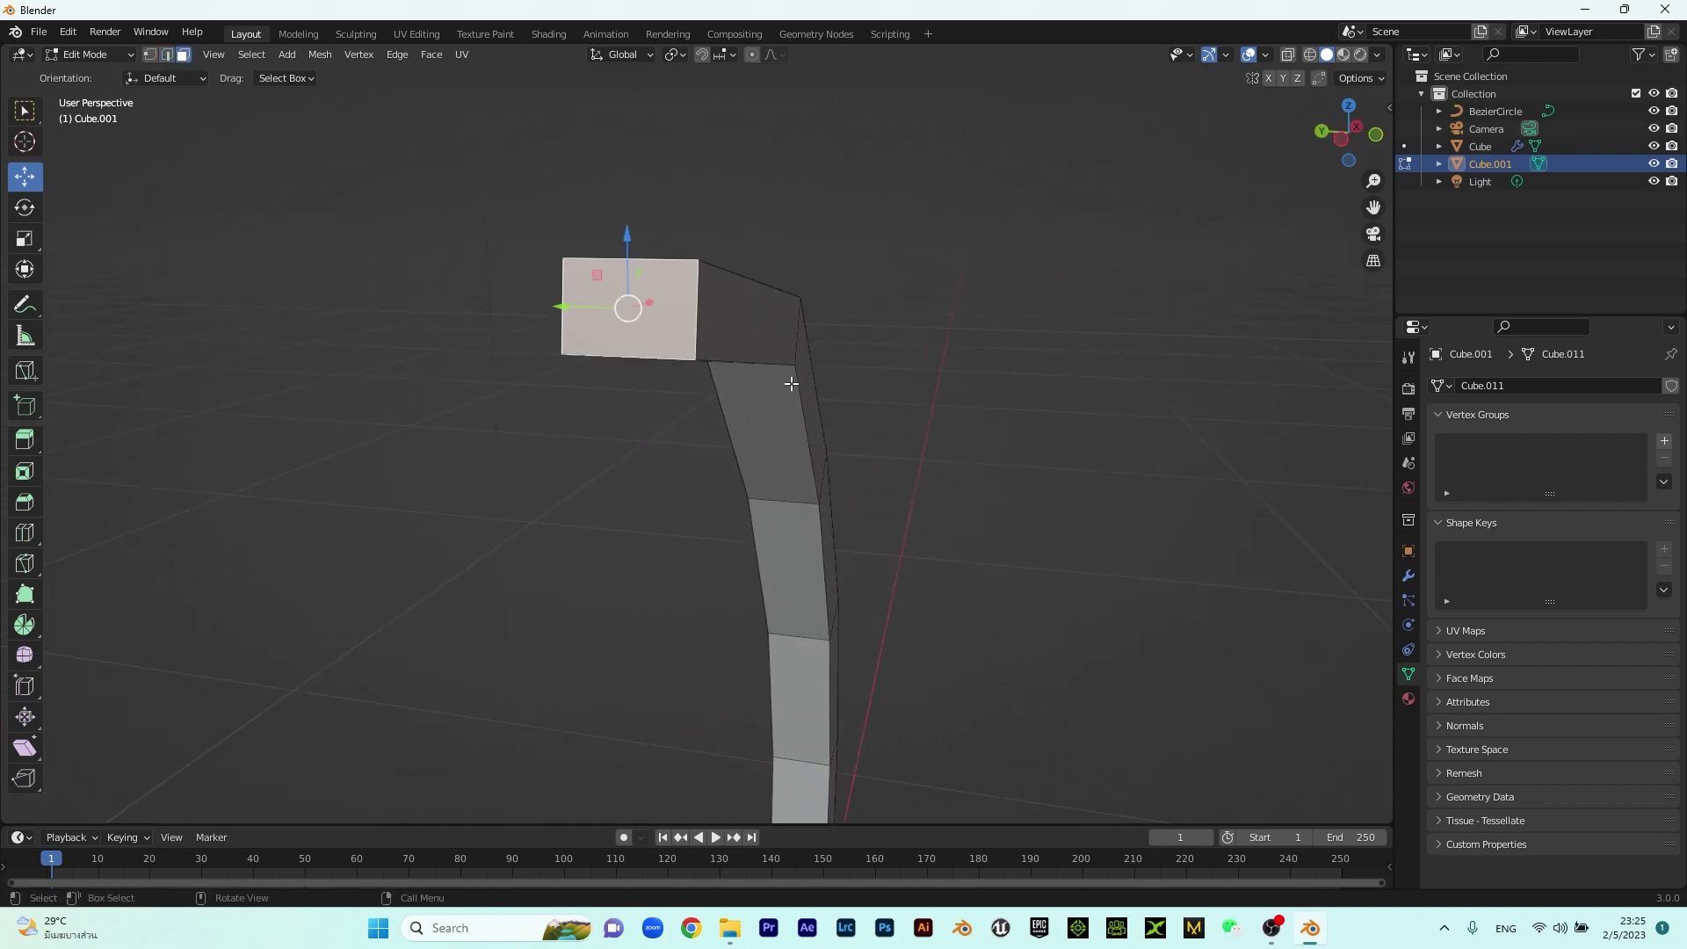
pyautogui.moveTo(787, 381); pyautogui.dragTo(664, 393, button='middle')
pyautogui.moveTo(255, 241); pyautogui.dragTo(389, 521)
pyautogui.moveTo(389, 521); pyautogui.dragTo(553, 456, button='middle')
pyautogui.moveTo(287, 477); pyautogui.dragTo(249, 479)
pyautogui.moveTo(161, 421); pyautogui.dragTo(161, 404)
# Reposition the edges around the arm's topmost bend to match the downward-sloping tip
pyautogui.moveTo(707, 353); pyautogui.dragTo(685, 372, button='middle')
pyautogui.moveTo(559, 380); pyautogui.dragTo(627, 262, button='middle')
pyautogui.click(649, 279)
pyautogui.click(167, 55)
pyautogui.click(613, 268)
pyautogui.moveTo(613, 268); pyautogui.dragTo(626, 304, button='middle')
pyautogui.moveTo(588, 309); pyautogui.dragTo(559, 330)
pyautogui.moveTo(646, 260); pyautogui.dragTo(490, 379, button='middle')
pyautogui.moveTo(833, 366); pyautogui.dragTo(867, 267, button='middle')
pyautogui.moveTo(839, 225); pyautogui.dragTo(860, 266)
pyautogui.moveTo(1002, 400); pyautogui.dragTo(760, 539, button='middle')
# Add a centred loop cut across the straight lowest section of the leg
pyautogui.hotkey('ctrl', 'r')
pyautogui.click(760, 638)
pyautogui.rightClick(760, 638)
pyautogui.moveTo(832, 701); pyautogui.dragTo(470, 335, button='middle')
pyautogui.scroll(4, 799, 678)
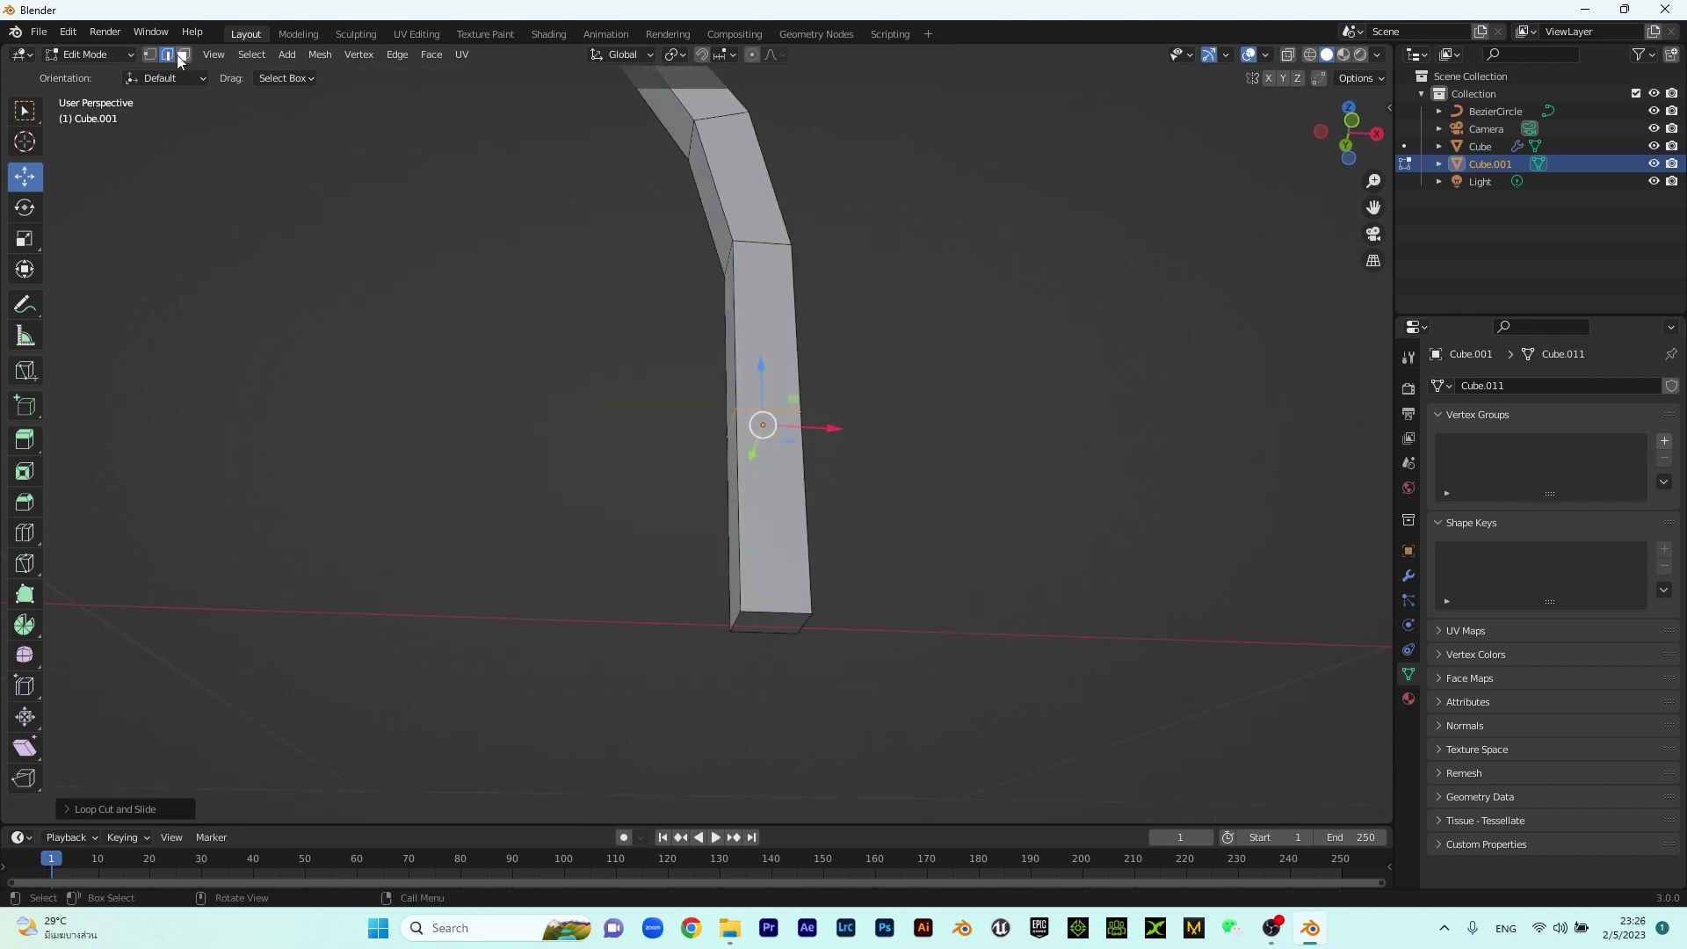
# Move the leg's bottom face outward along X, away from the ring, to form a slanted foot
pyautogui.click(772, 621)
pyautogui.moveTo(771, 620); pyautogui.dragTo(859, 648, button='middle')
pyautogui.moveTo(753, 646); pyautogui.dragTo(990, 594)
pyautogui.scroll(2, 991, 595)
pyautogui.moveTo(991, 595); pyautogui.dragTo(965, 655, button='middle')
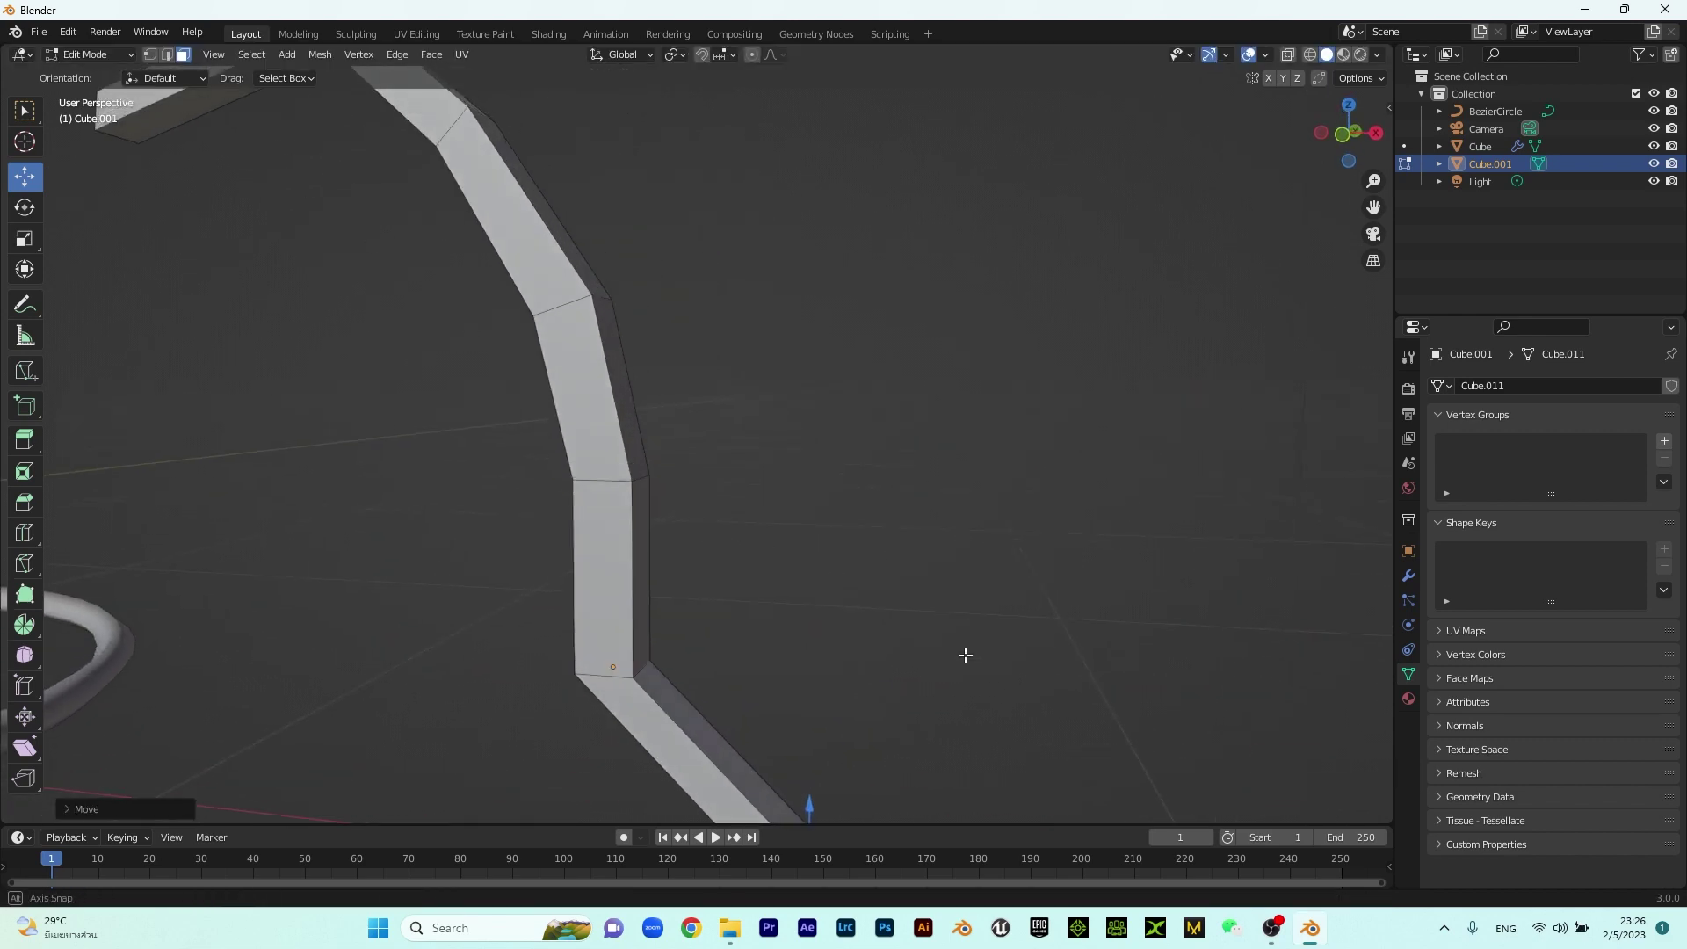
# Add a centred loop cut across the slanted foot and lower it along Z to curve the foot
pyautogui.scroll(-3, 845, 662)
pyautogui.click(721, 652)
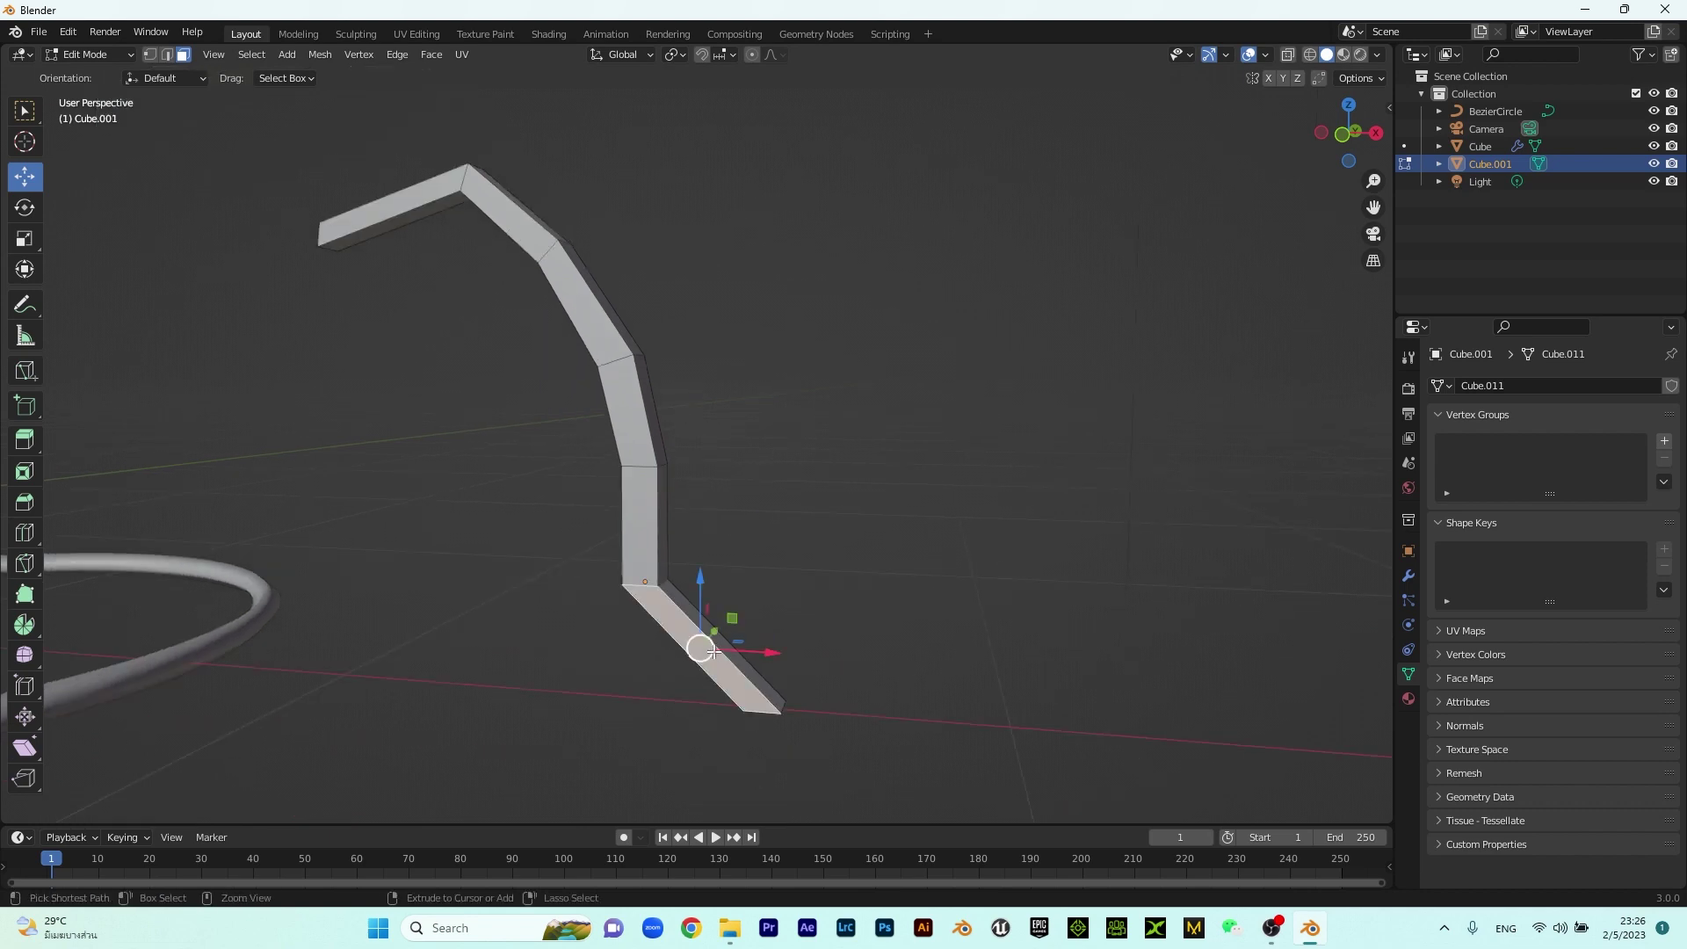
pyautogui.hotkey('ctrl', 'r')
pyautogui.click(713, 639)
pyautogui.rightClick(781, 643)
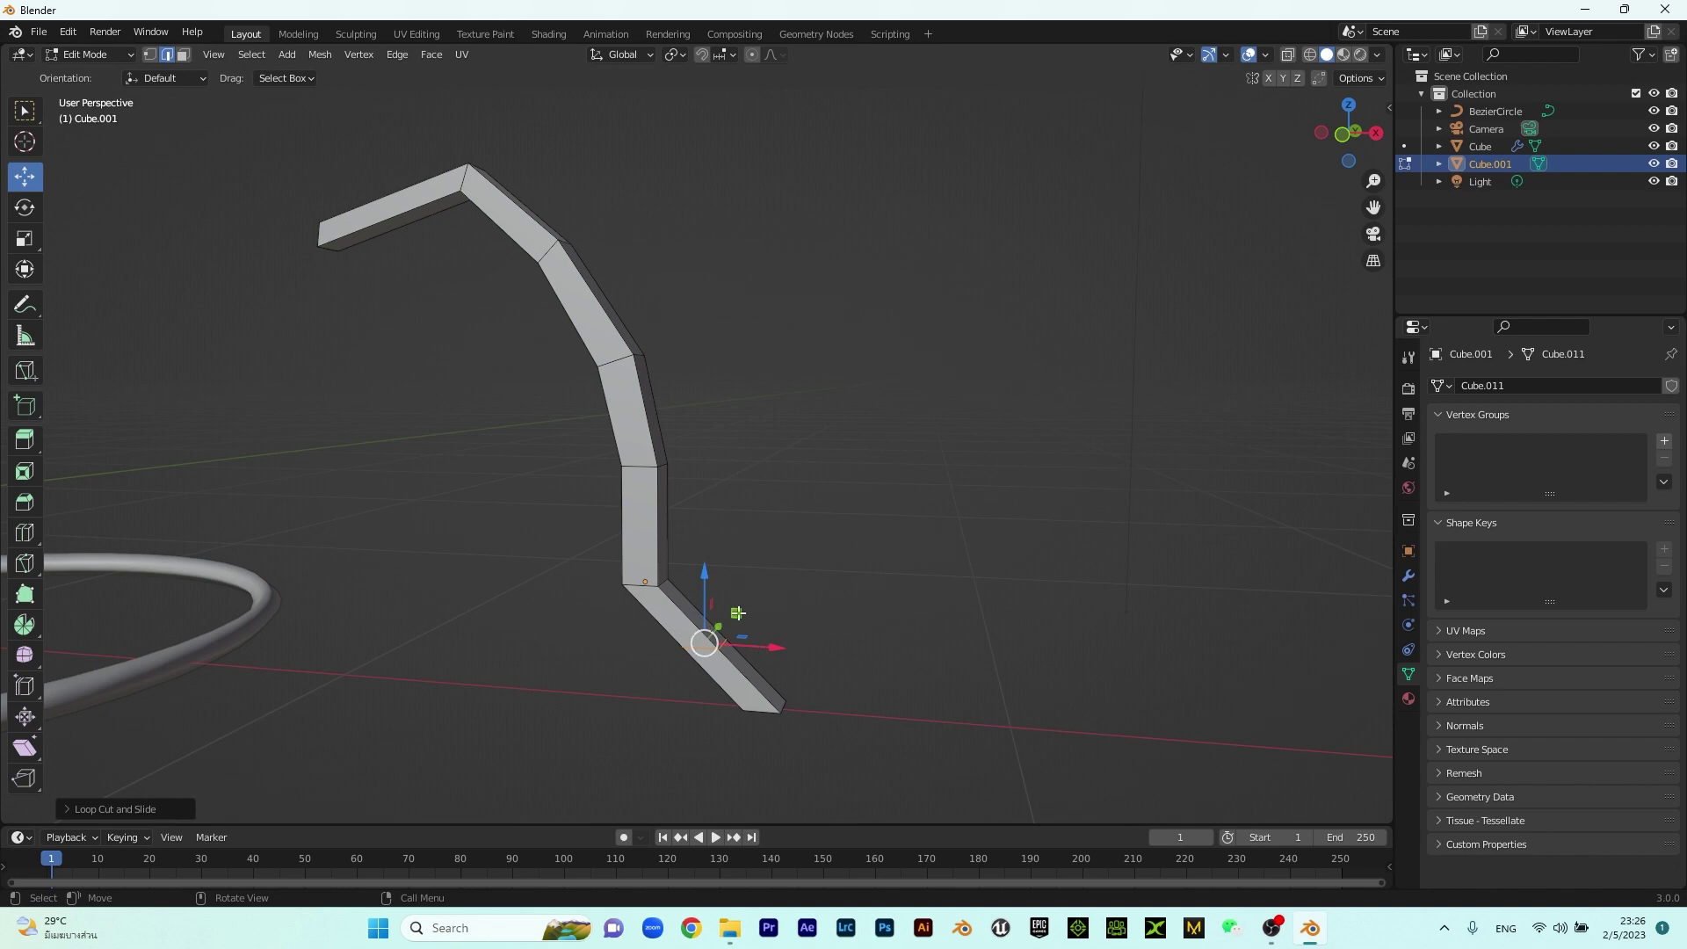
pyautogui.moveTo(705, 571); pyautogui.dragTo(758, 654)
pyautogui.moveTo(757, 655); pyautogui.dragTo(720, 625, button='middle')
# Shift the edge loop where the foot meets the straight section slightly outward along X
pyautogui.click(719, 533)
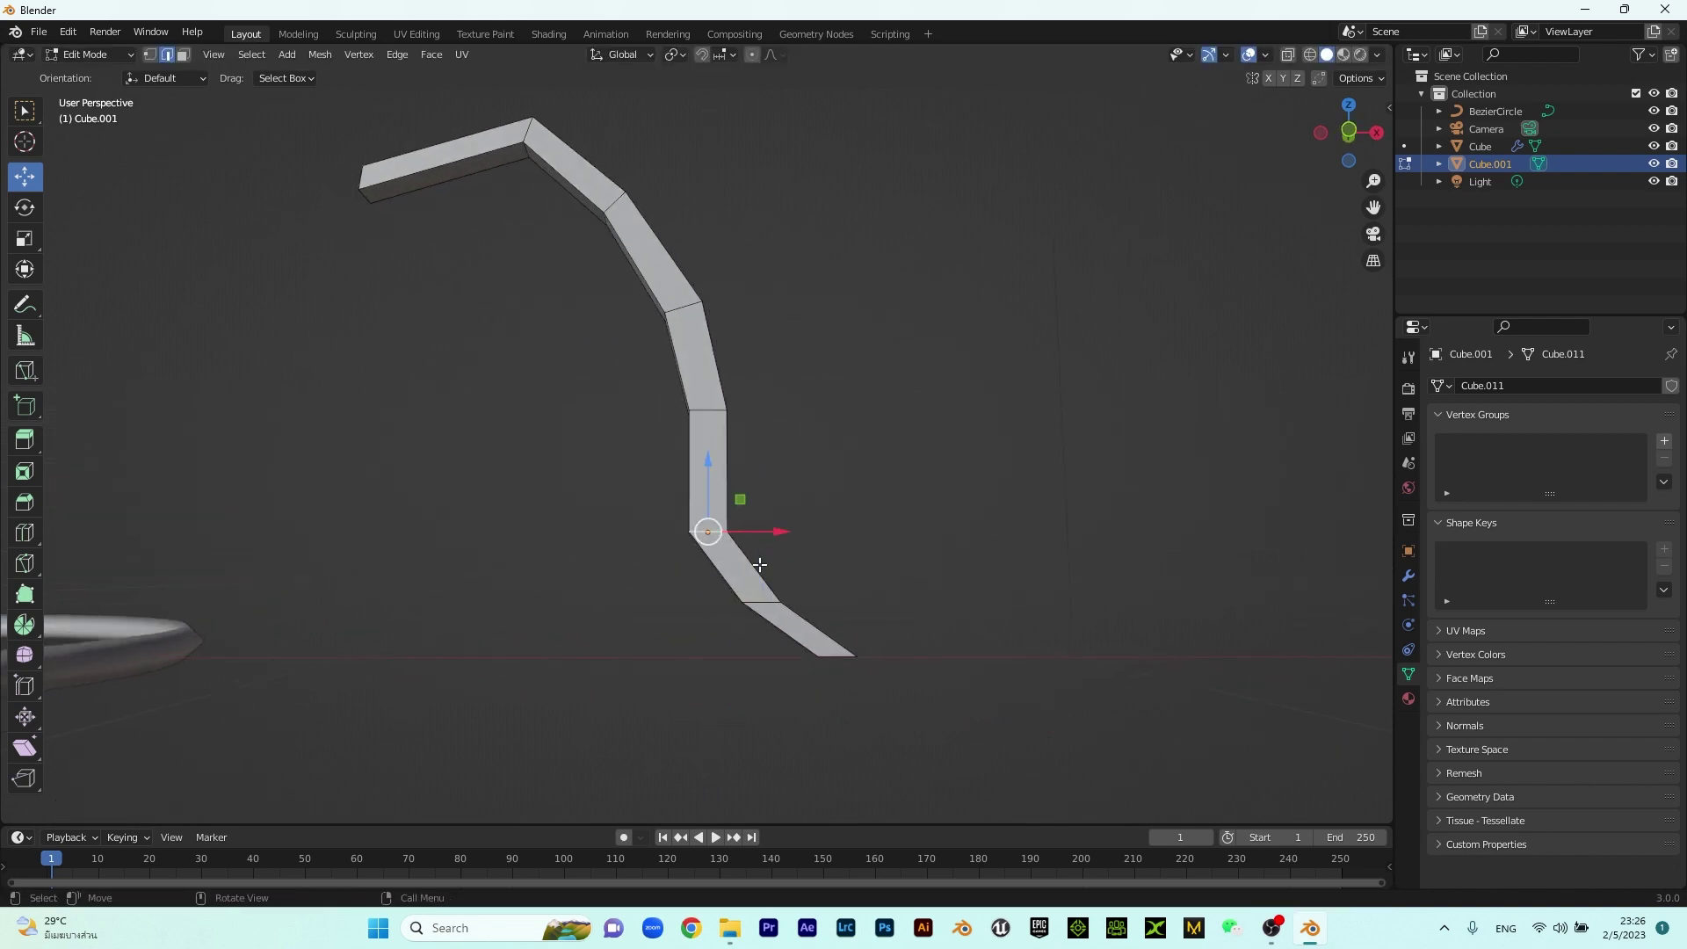
pyautogui.scroll(6, 733, 544)
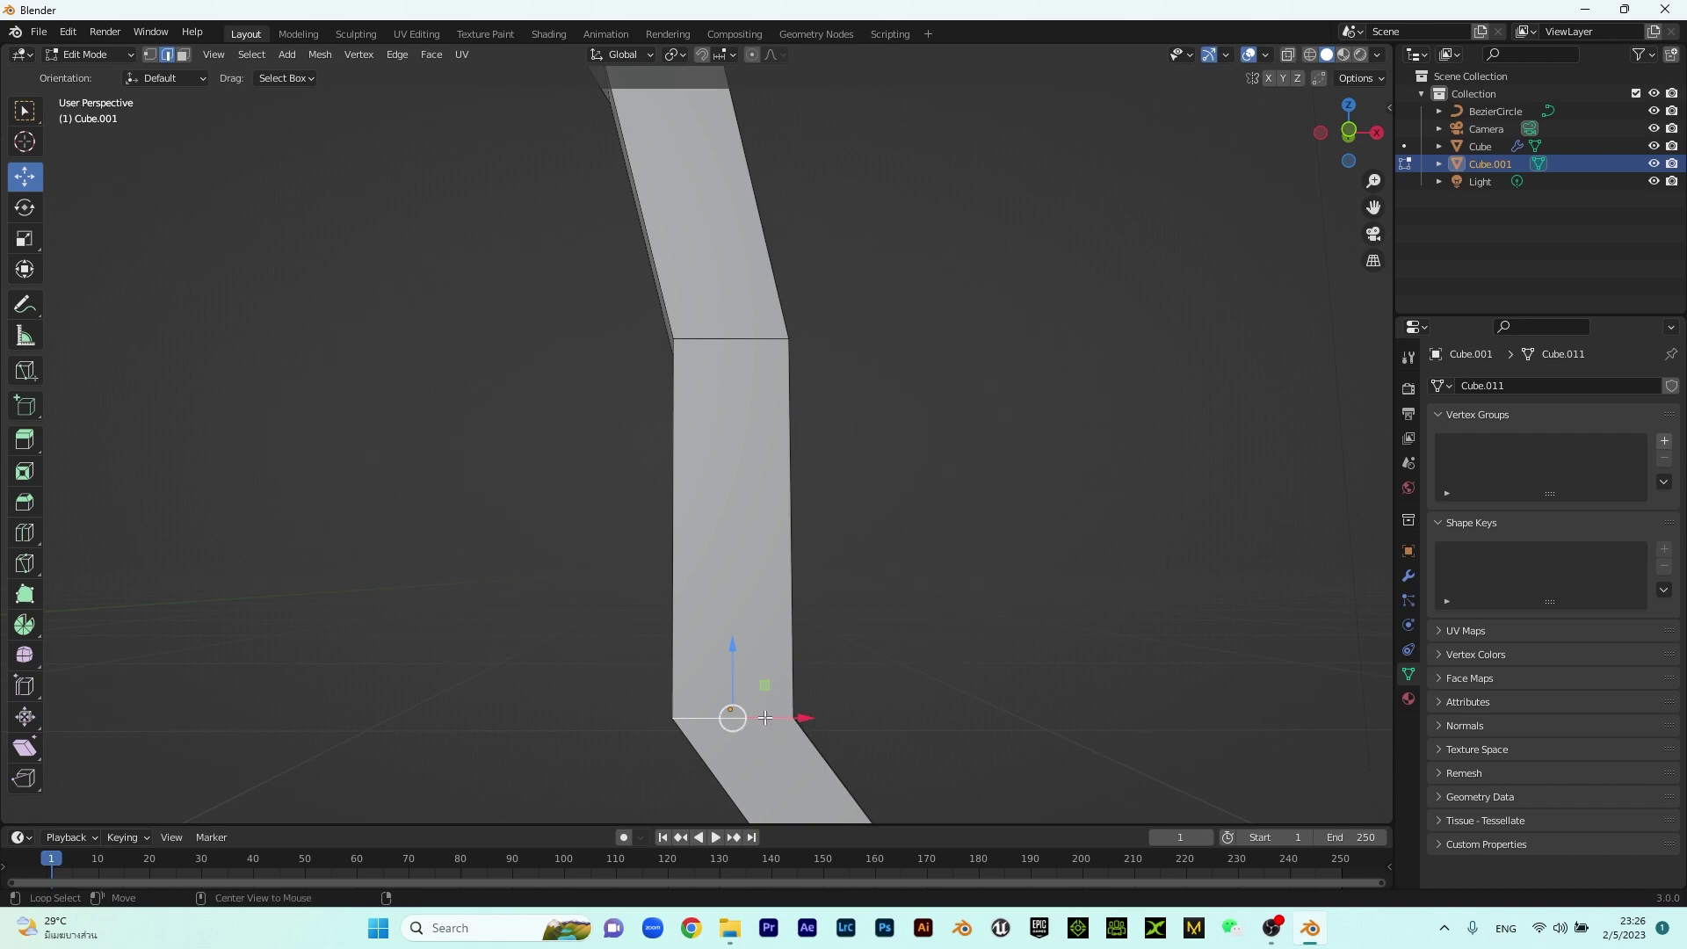
pyautogui.scroll(-5, 768, 718)
pyautogui.moveTo(874, 678); pyautogui.dragTo(861, 690, button='middle')
pyautogui.moveTo(766, 587); pyautogui.dragTo(800, 587)
pyautogui.moveTo(949, 610); pyautogui.dragTo(685, 614, button='middle')
# Leave mesh editing and add a Subdivision Surface modifier to the curved leg
pyautogui.press('Tab')
pyautogui.scroll(-1, 515, 440)
pyautogui.moveTo(576, 479); pyautogui.dragTo(669, 472, button='middle')
pyautogui.click(959, 530)
pyautogui.scroll(-2, 615, 470)
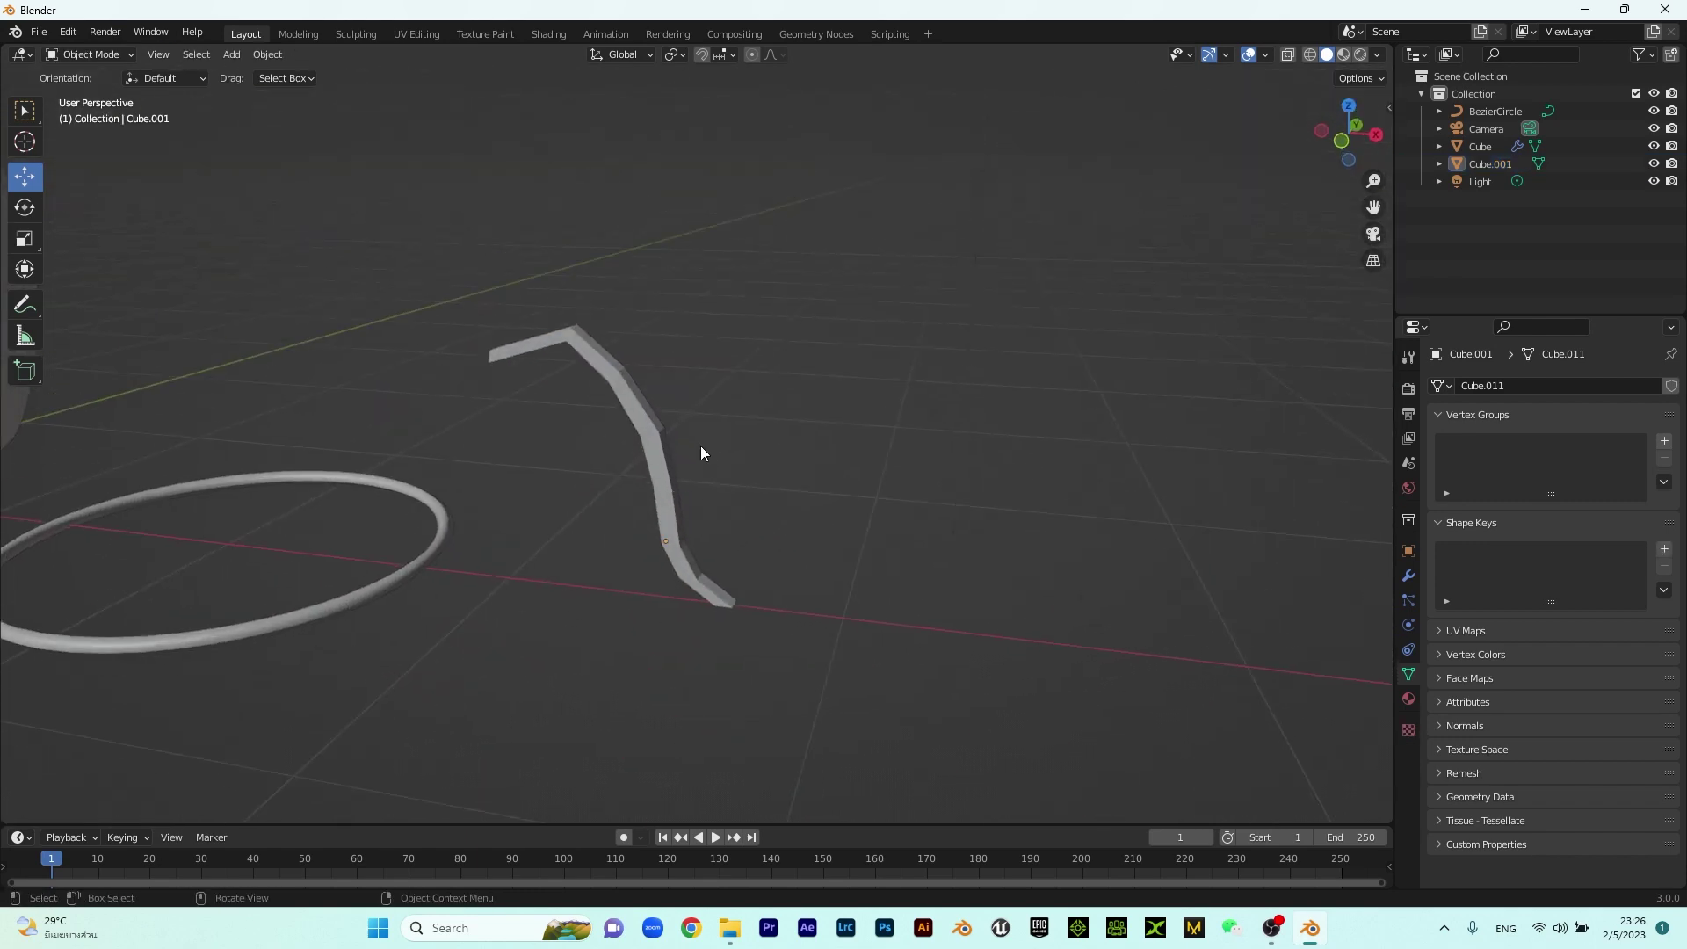
pyautogui.click(664, 451)
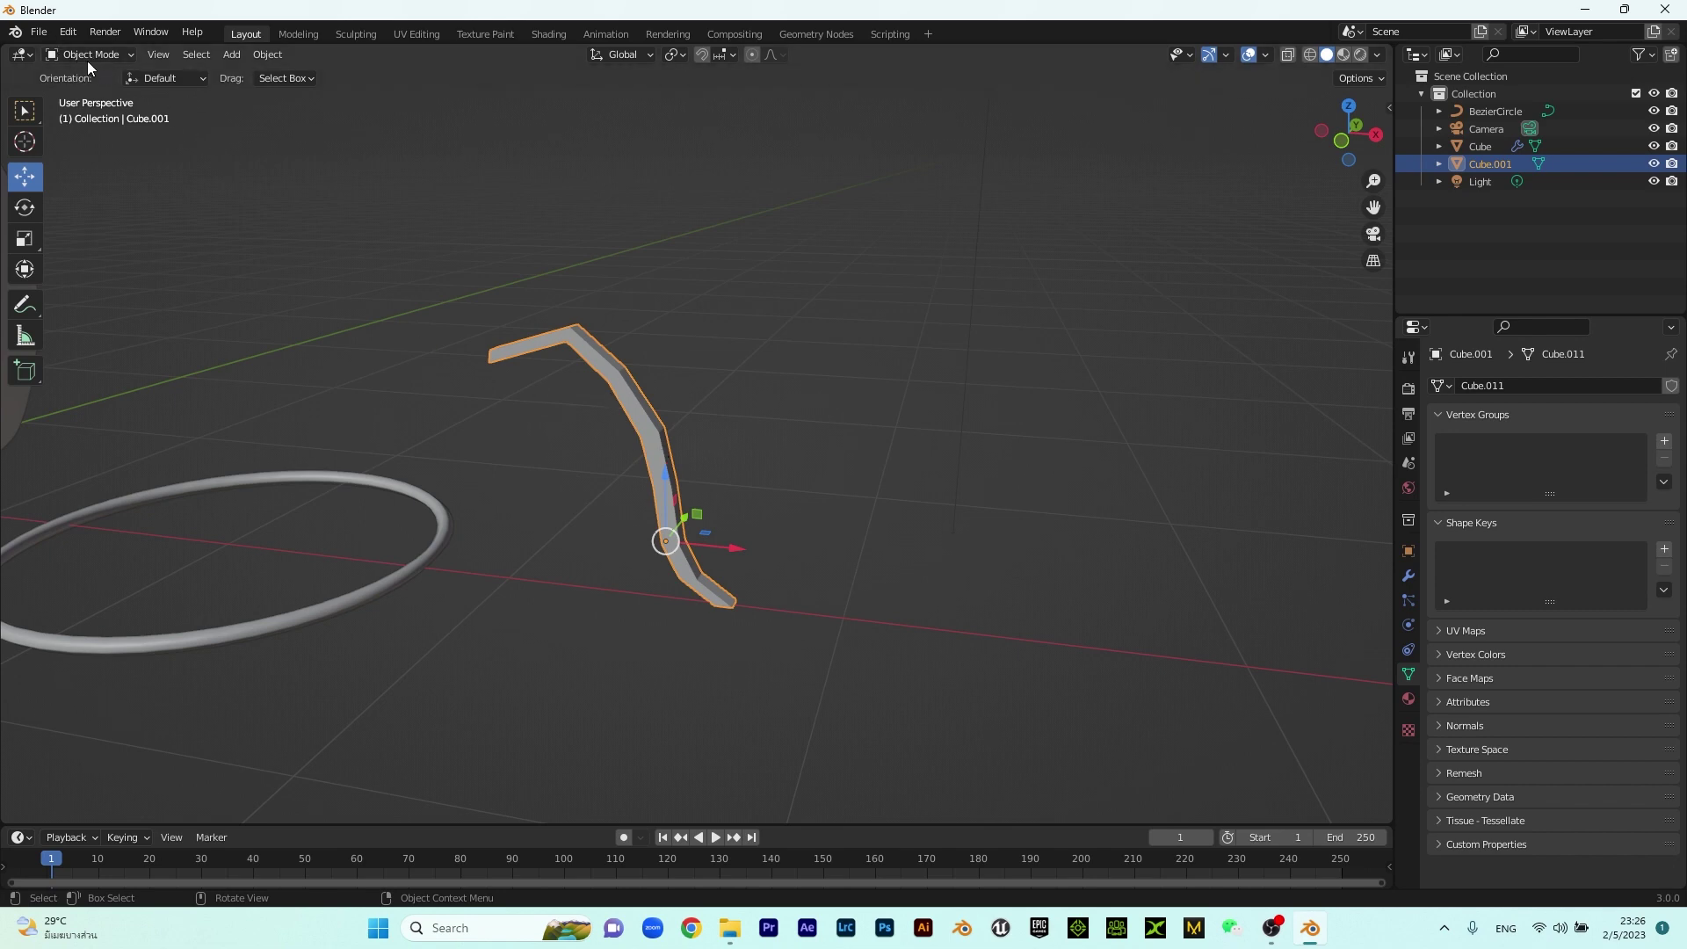
pyautogui.moveTo(538, 352); pyautogui.dragTo(553, 494, button='middle')
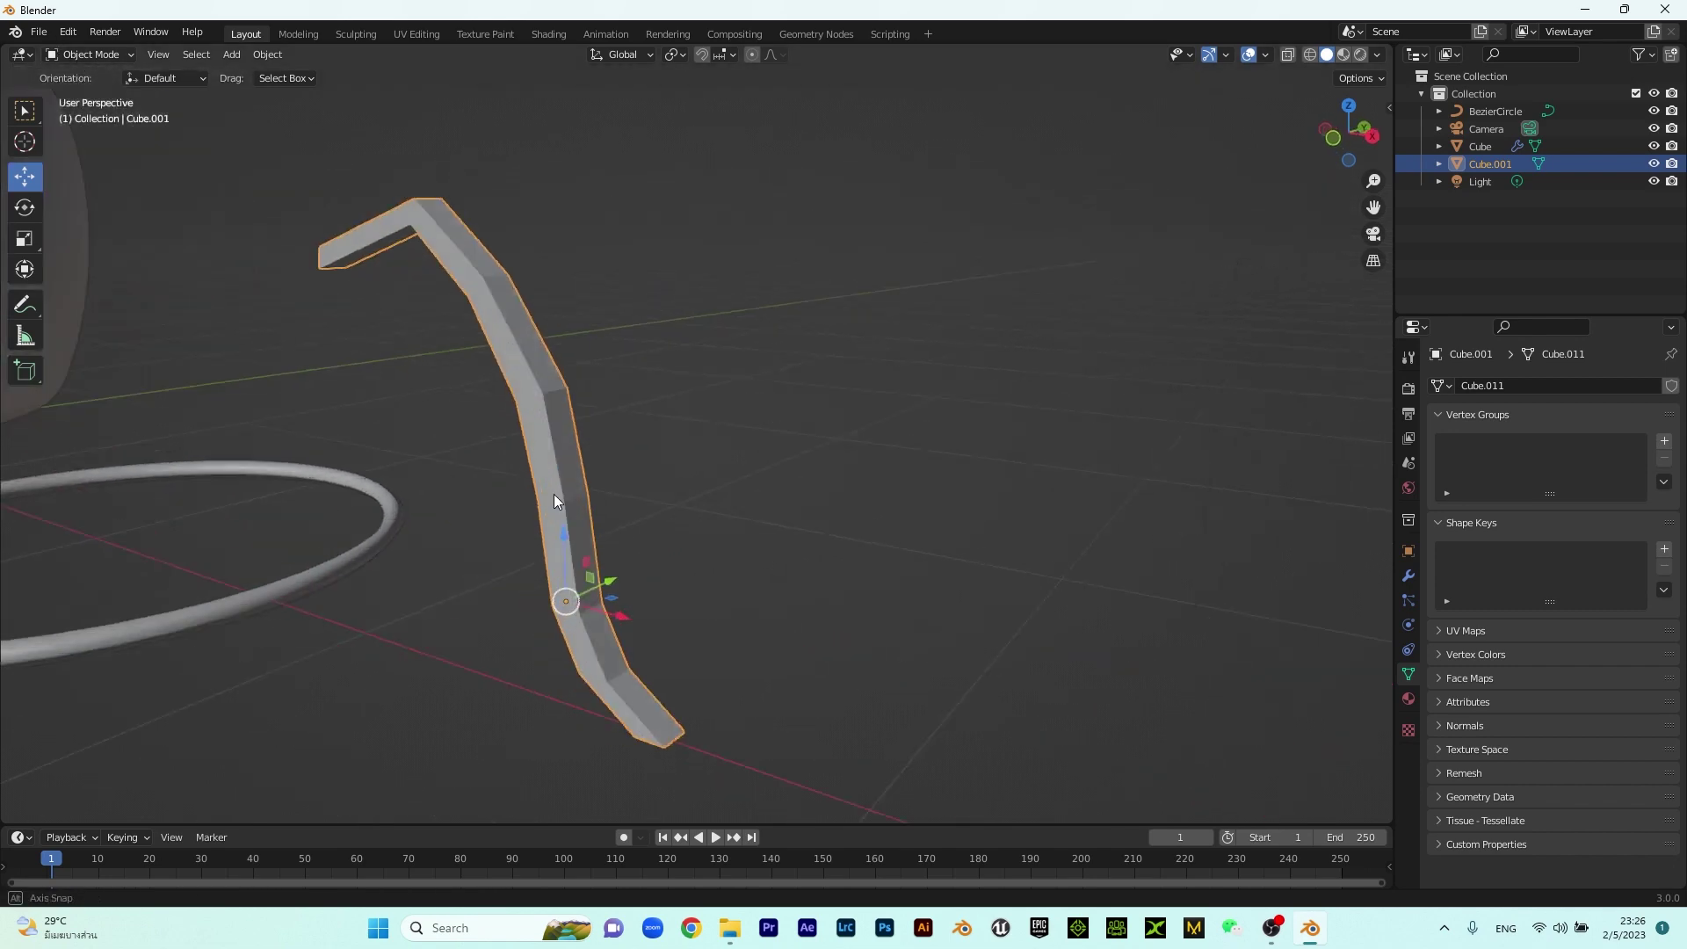
pyautogui.scroll(2, 636, 472)
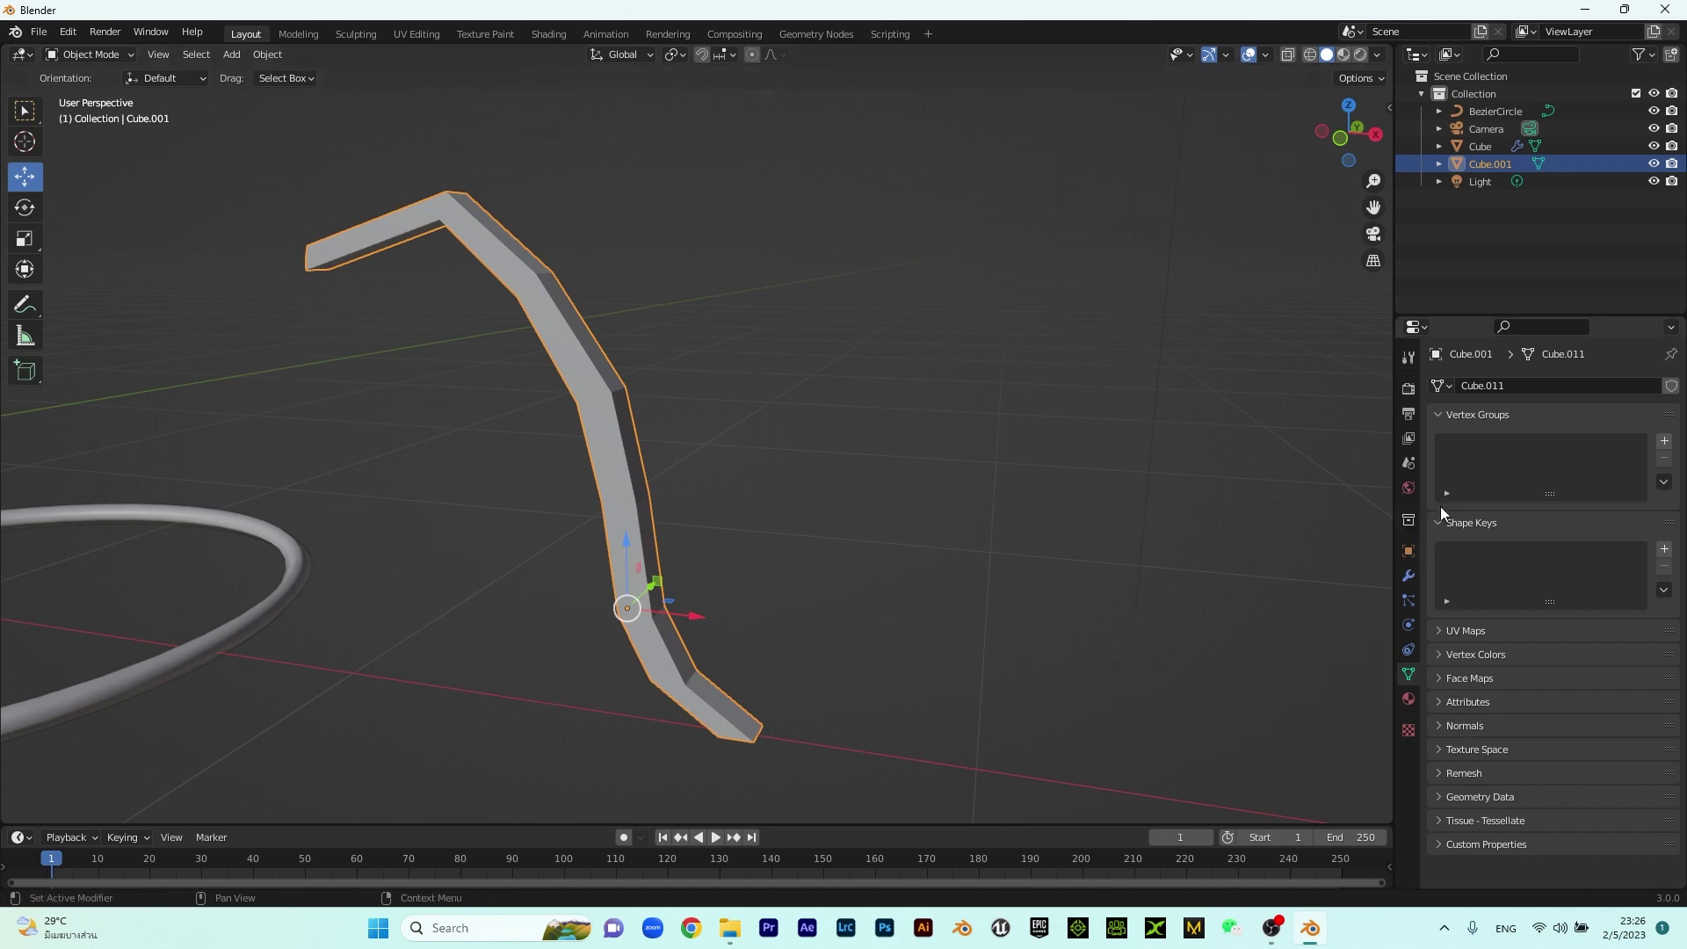
pyautogui.click(1408, 576)
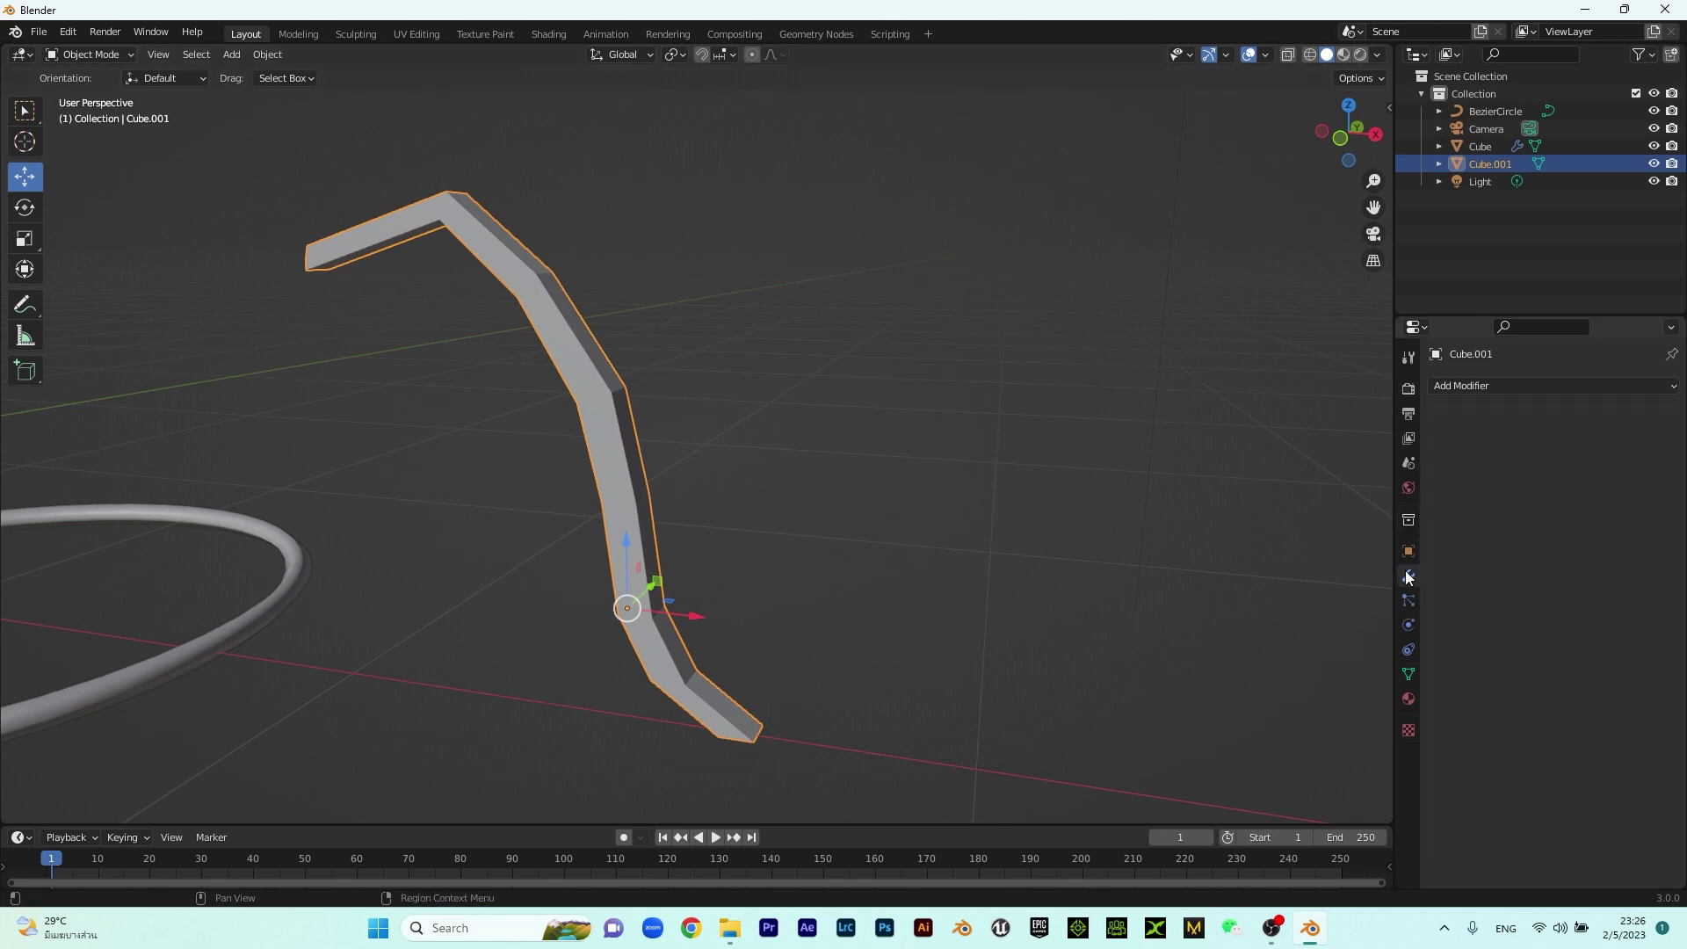
pyautogui.click(1474, 387)
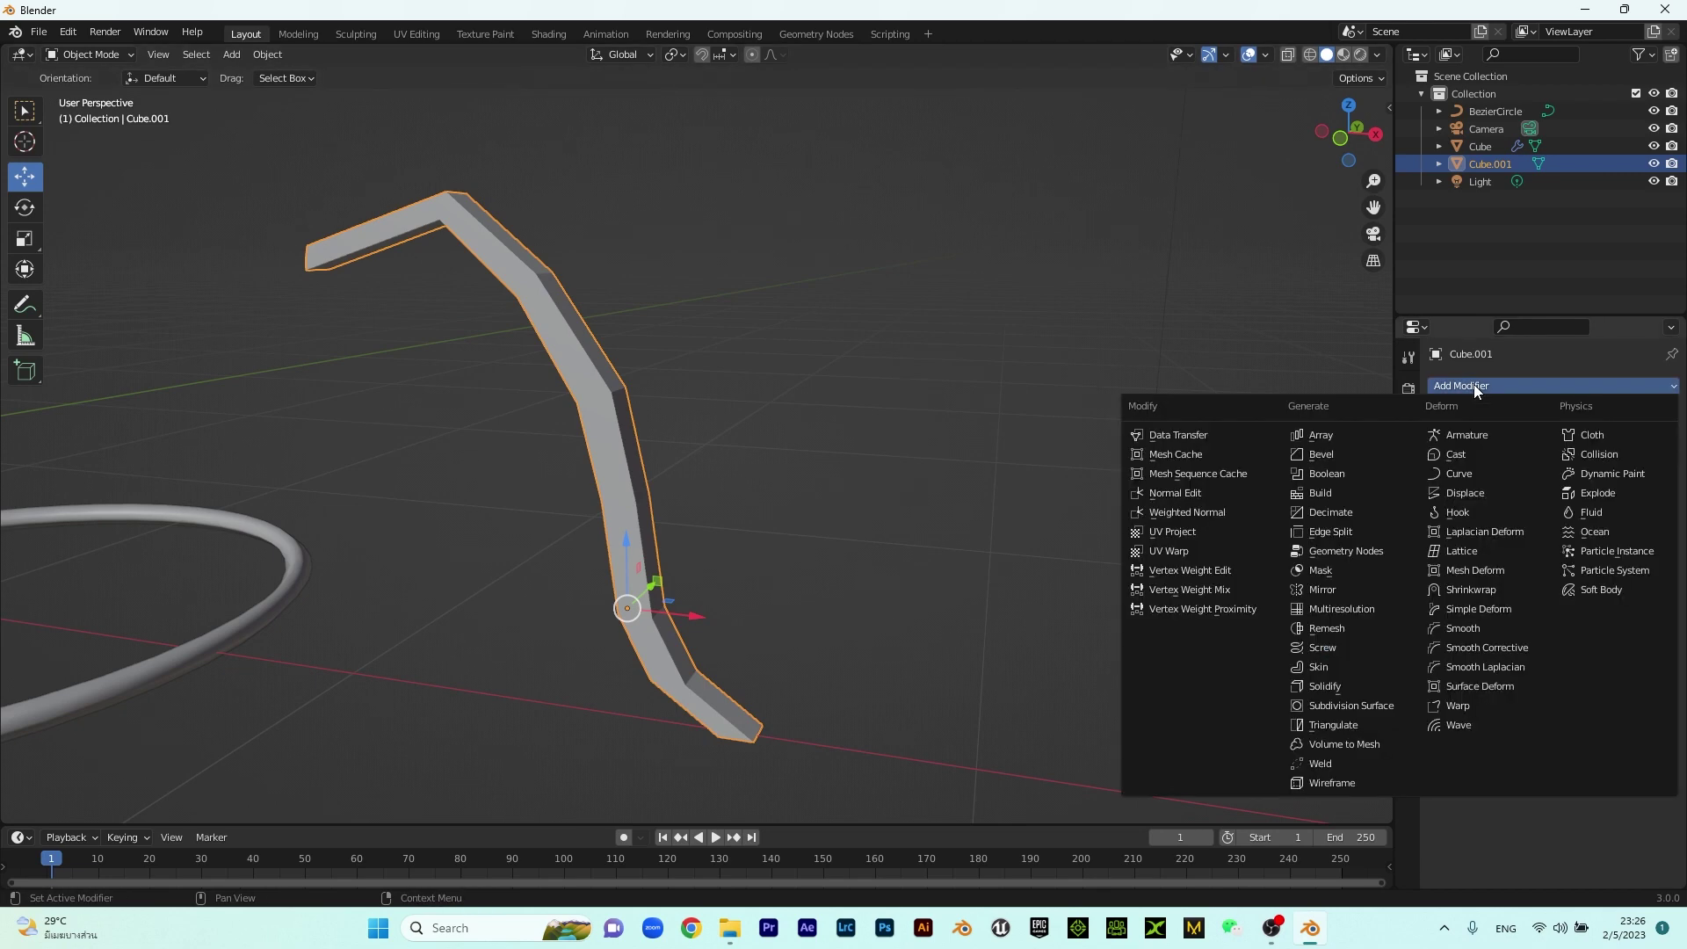
pyautogui.click(1339, 705)
pyautogui.moveTo(1234, 693); pyautogui.dragTo(585, 508, button='middle')
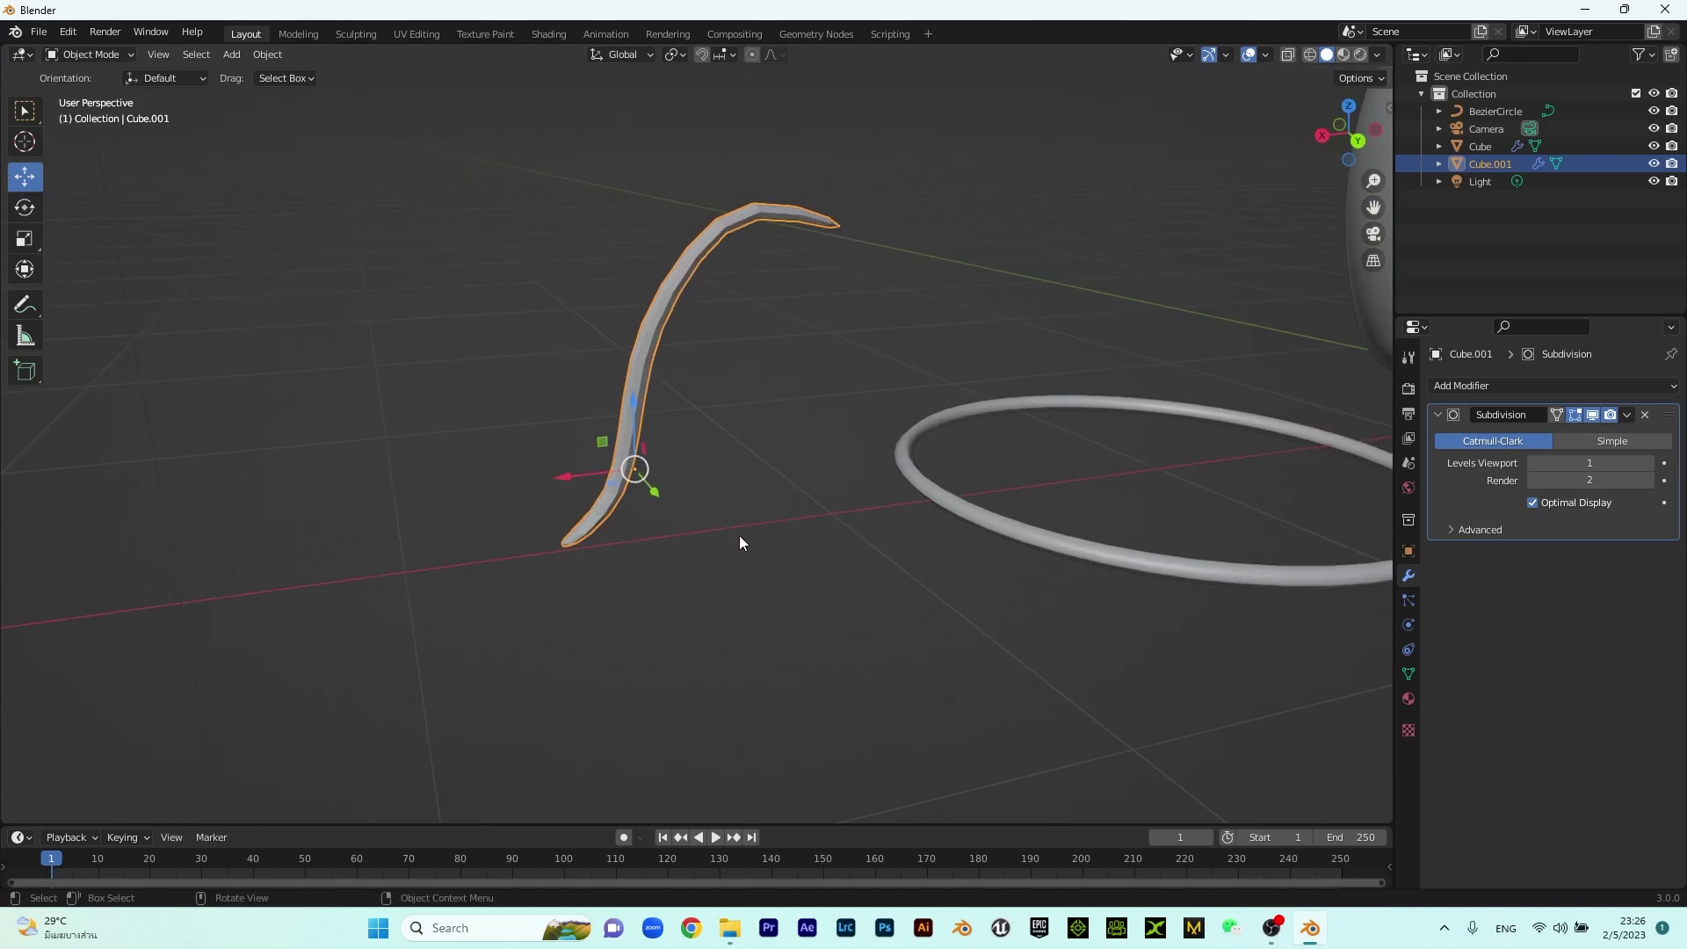
# Set the Subdivision modifier's viewport levels to 3
pyautogui.moveTo(1589, 463); pyautogui.dragTo(1625, 463)
pyautogui.click(1591, 463)
pyautogui.press('Return')
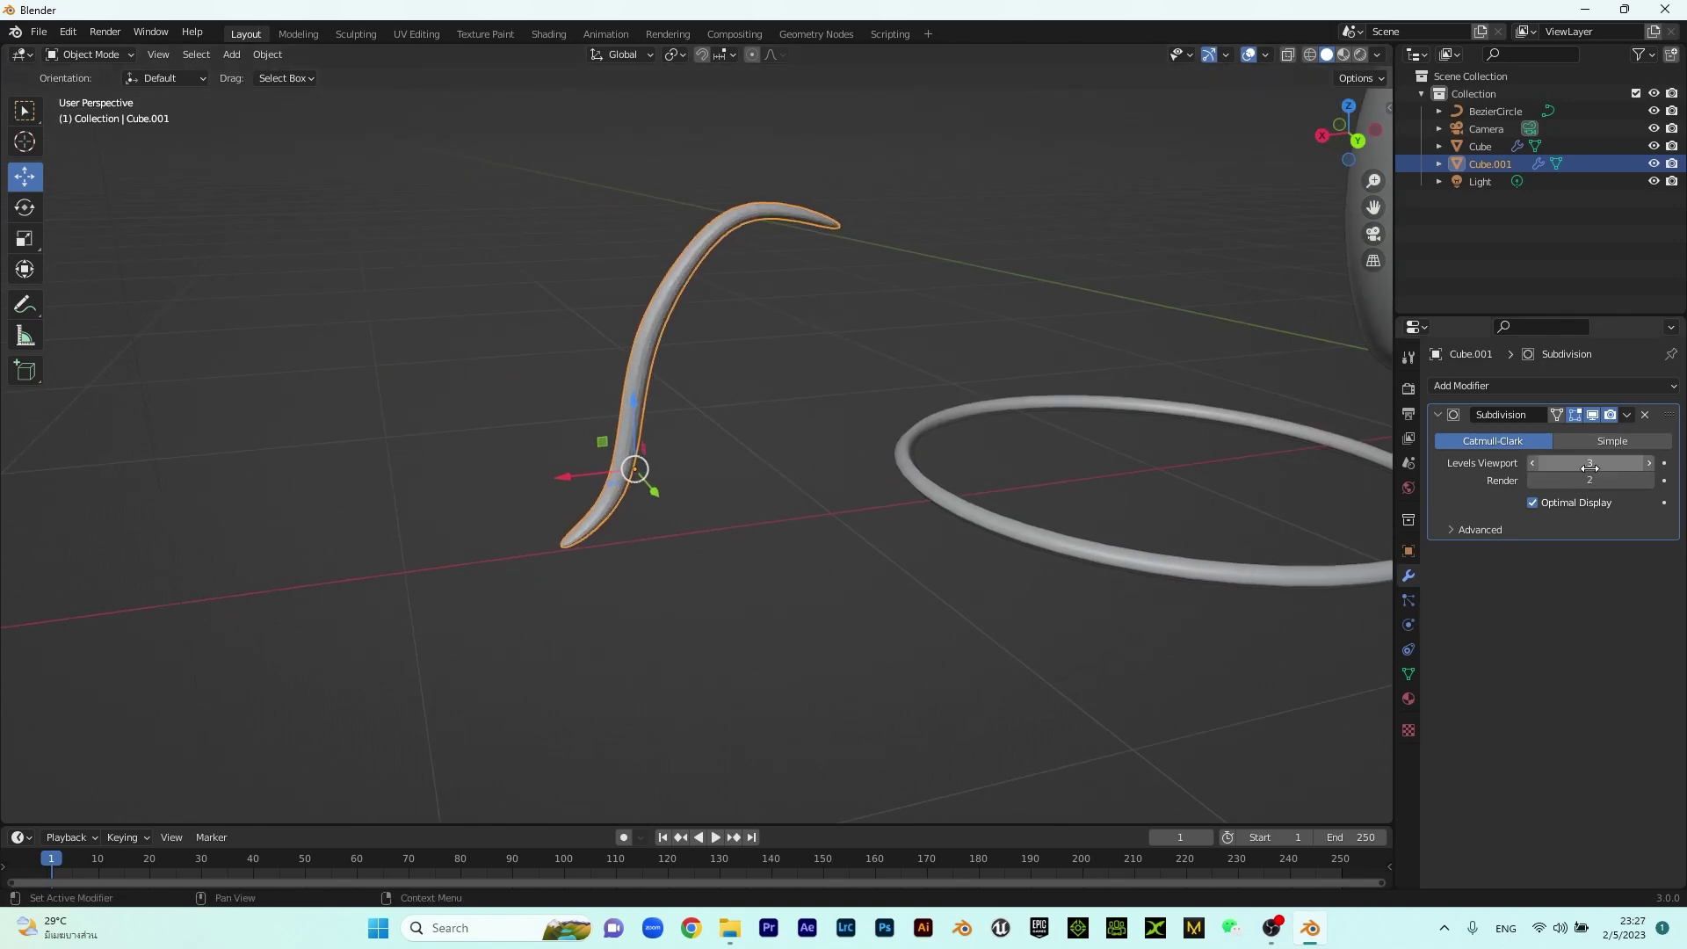
# Set the Subdivision modifier's render levels on the curved leg to 6
pyautogui.click(640, 557)
pyautogui.scroll(3, 510, 525)
pyautogui.moveTo(510, 525); pyautogui.dragTo(692, 501, button='middle')
pyautogui.scroll(-1, 189, 513)
pyautogui.moveTo(188, 513); pyautogui.dragTo(422, 512, button='middle')
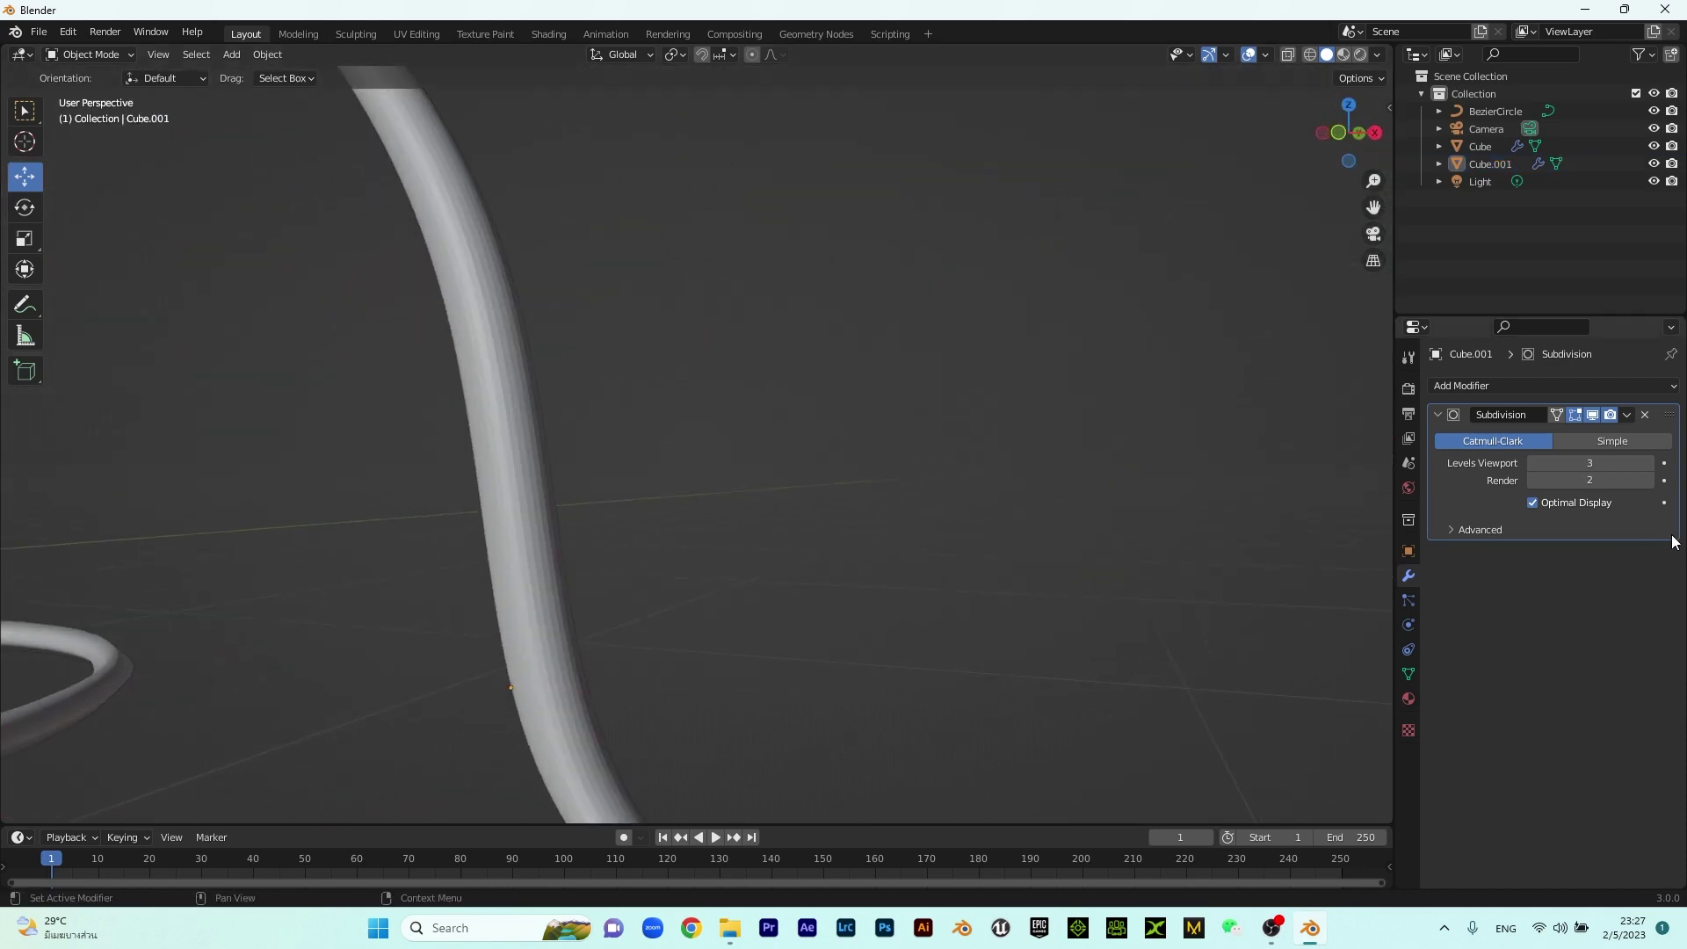
pyautogui.click(1589, 481)
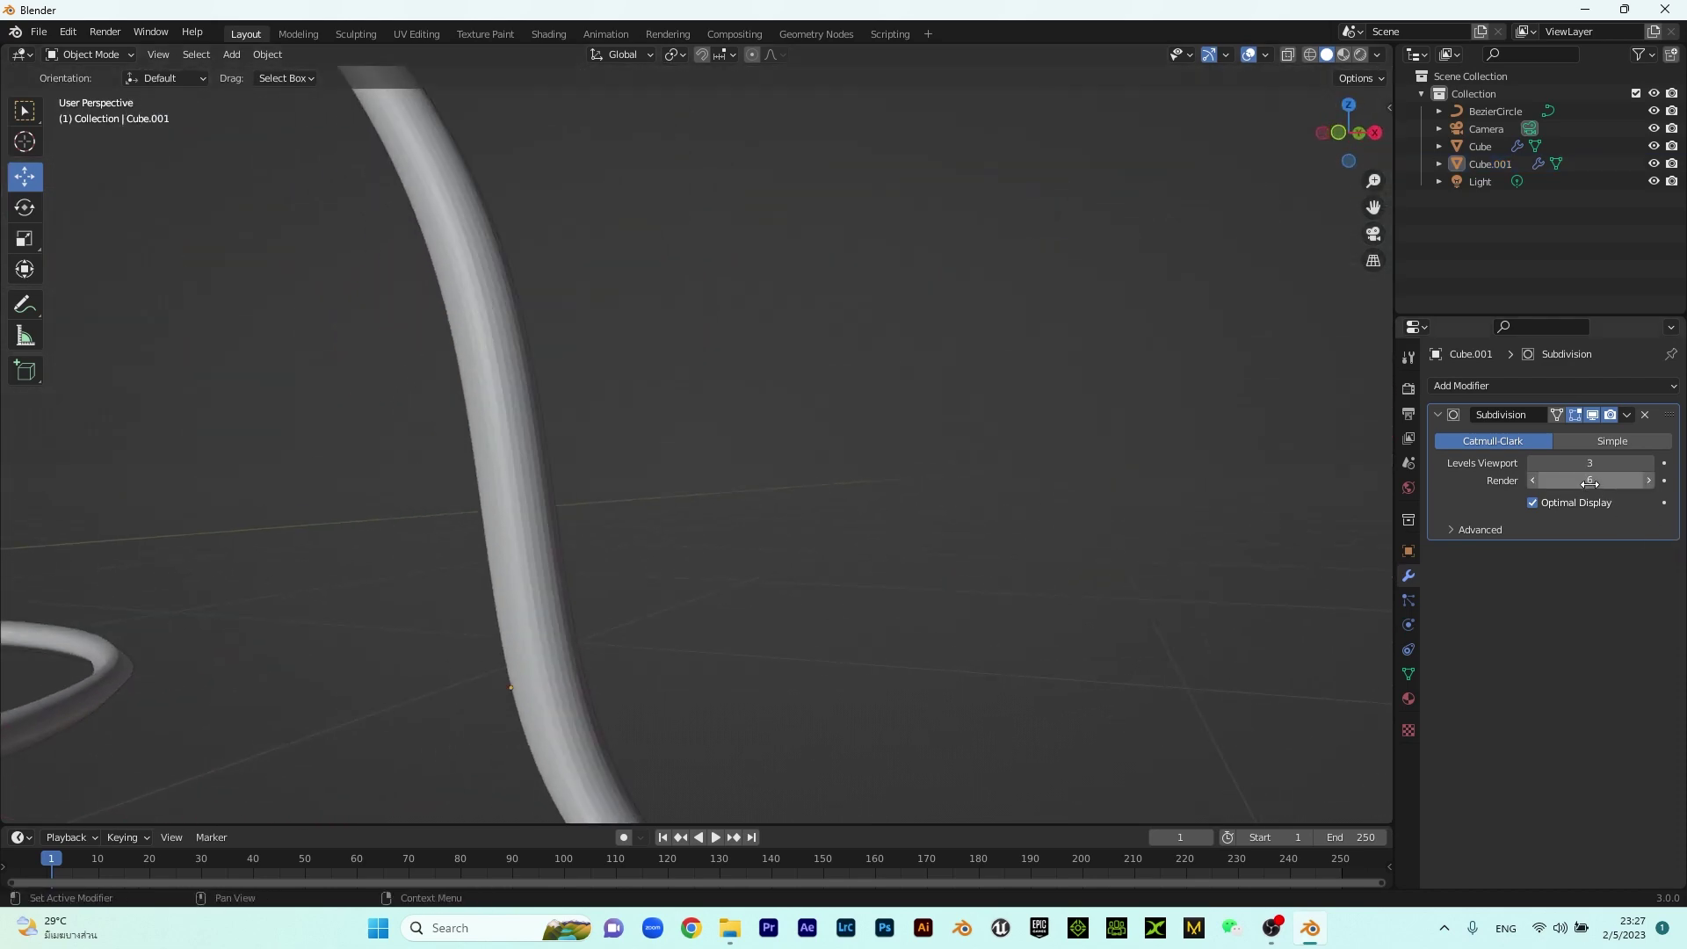
pyautogui.press('Return')
# Nudge the curved leg slightly down along Z so its foot sits at ground level
pyautogui.moveTo(892, 469); pyautogui.dragTo(725, 410, button='middle')
pyautogui.click(660, 384)
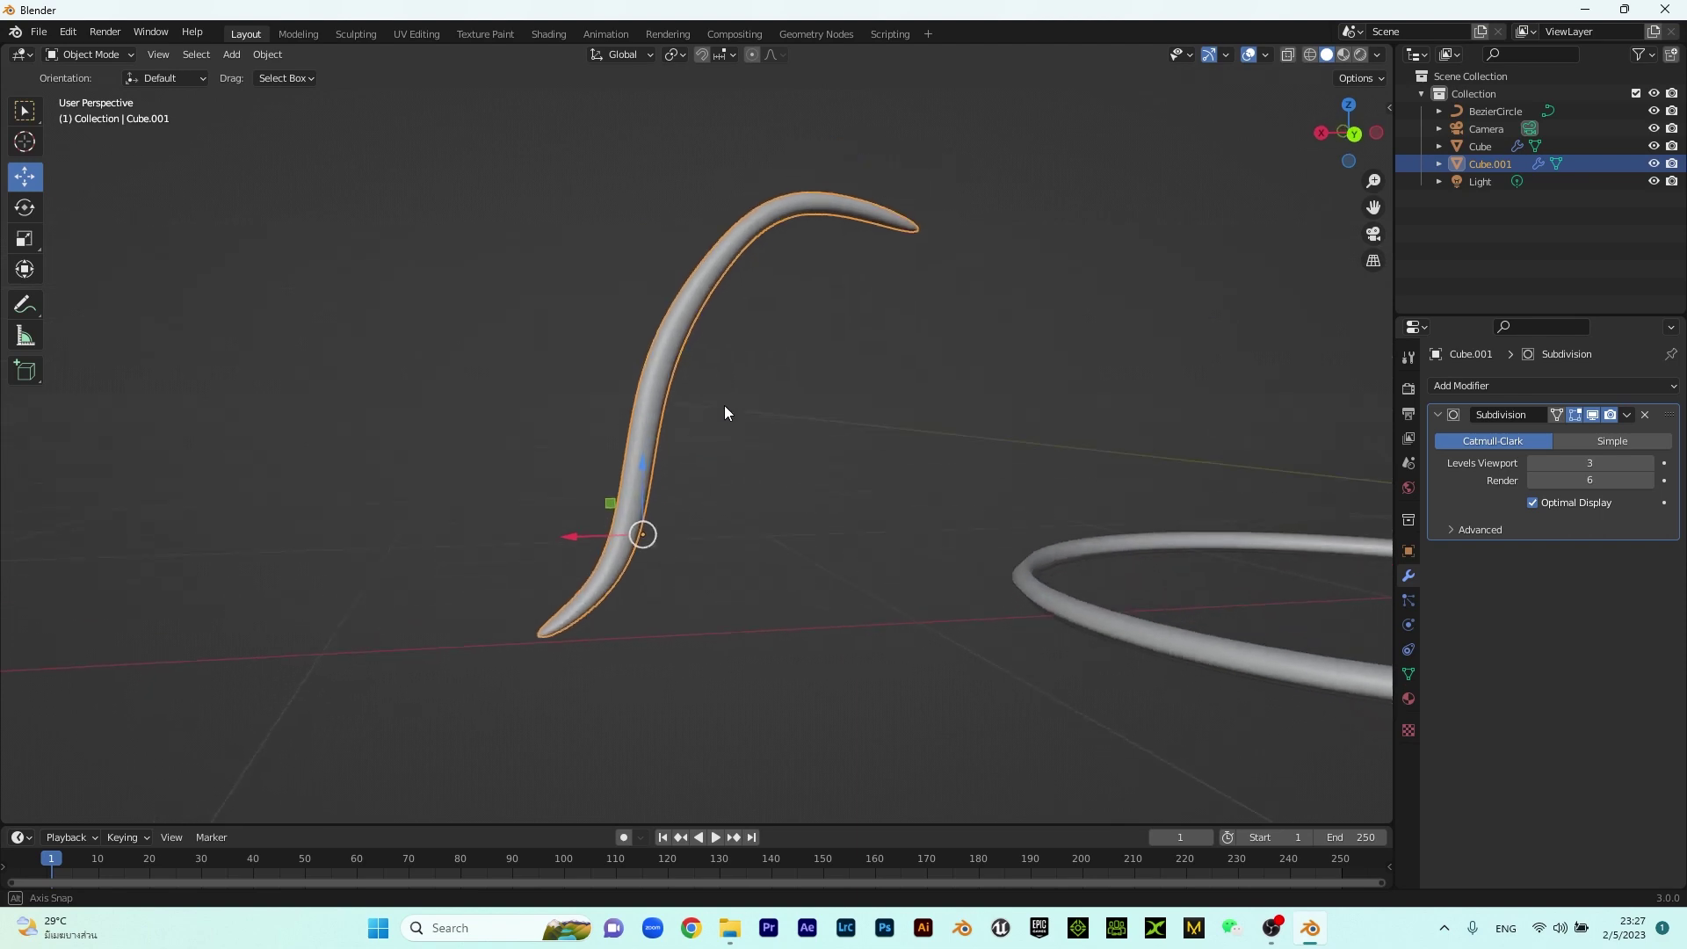
pyautogui.scroll(-5, 865, 514)
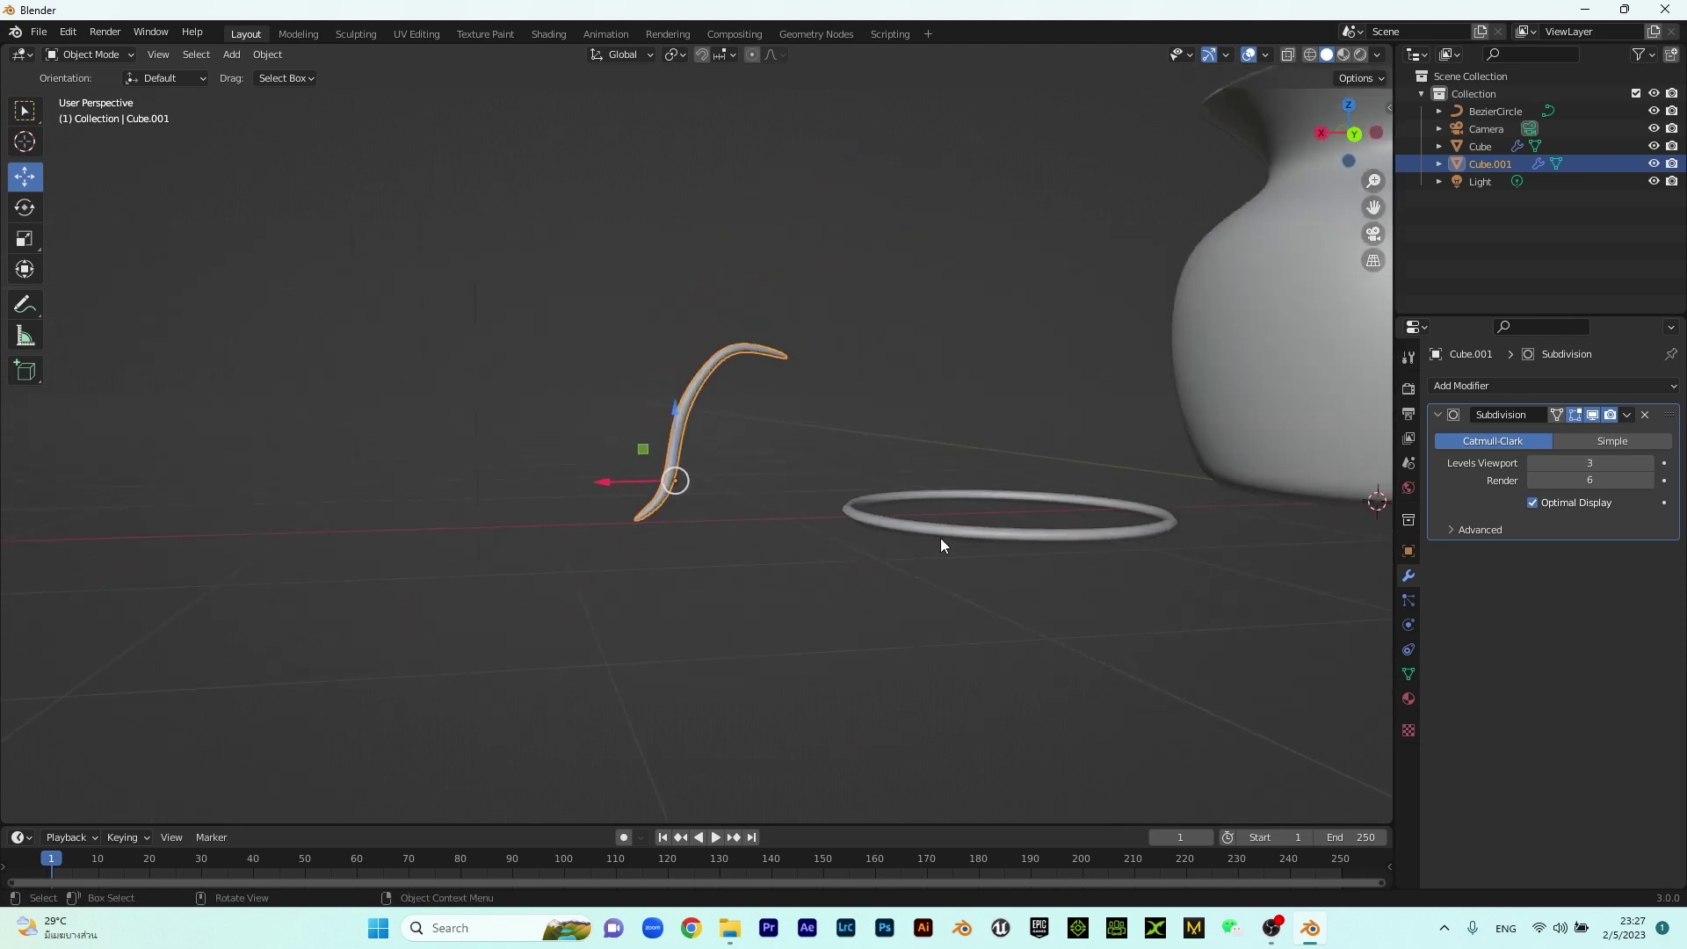
pyautogui.press('KP_1')
pyautogui.moveTo(698, 422); pyautogui.dragTo(698, 427)
pyautogui.click(827, 481)
# Enter mesh editing on the leg and add a centred loop cut across its lowest foot segment
pyautogui.moveTo(827, 490); pyautogui.dragTo(768, 539, button='middle')
pyautogui.scroll(5, 768, 539)
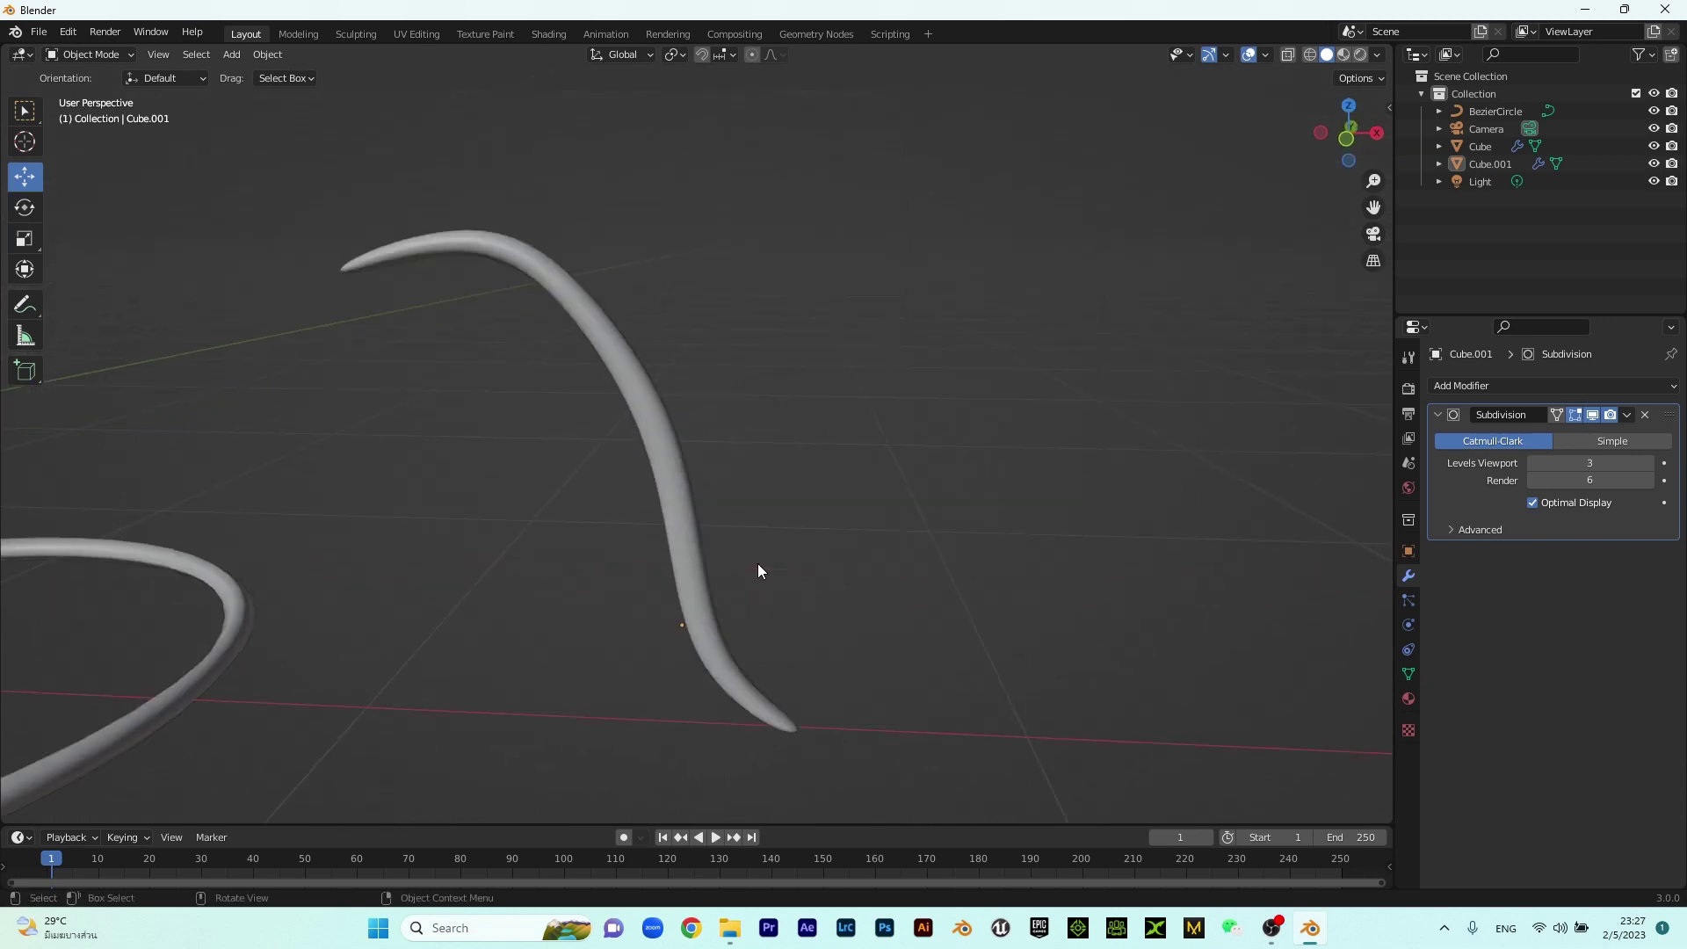
pyautogui.moveTo(743, 708); pyautogui.dragTo(667, 591, button='middle')
pyautogui.click(752, 595)
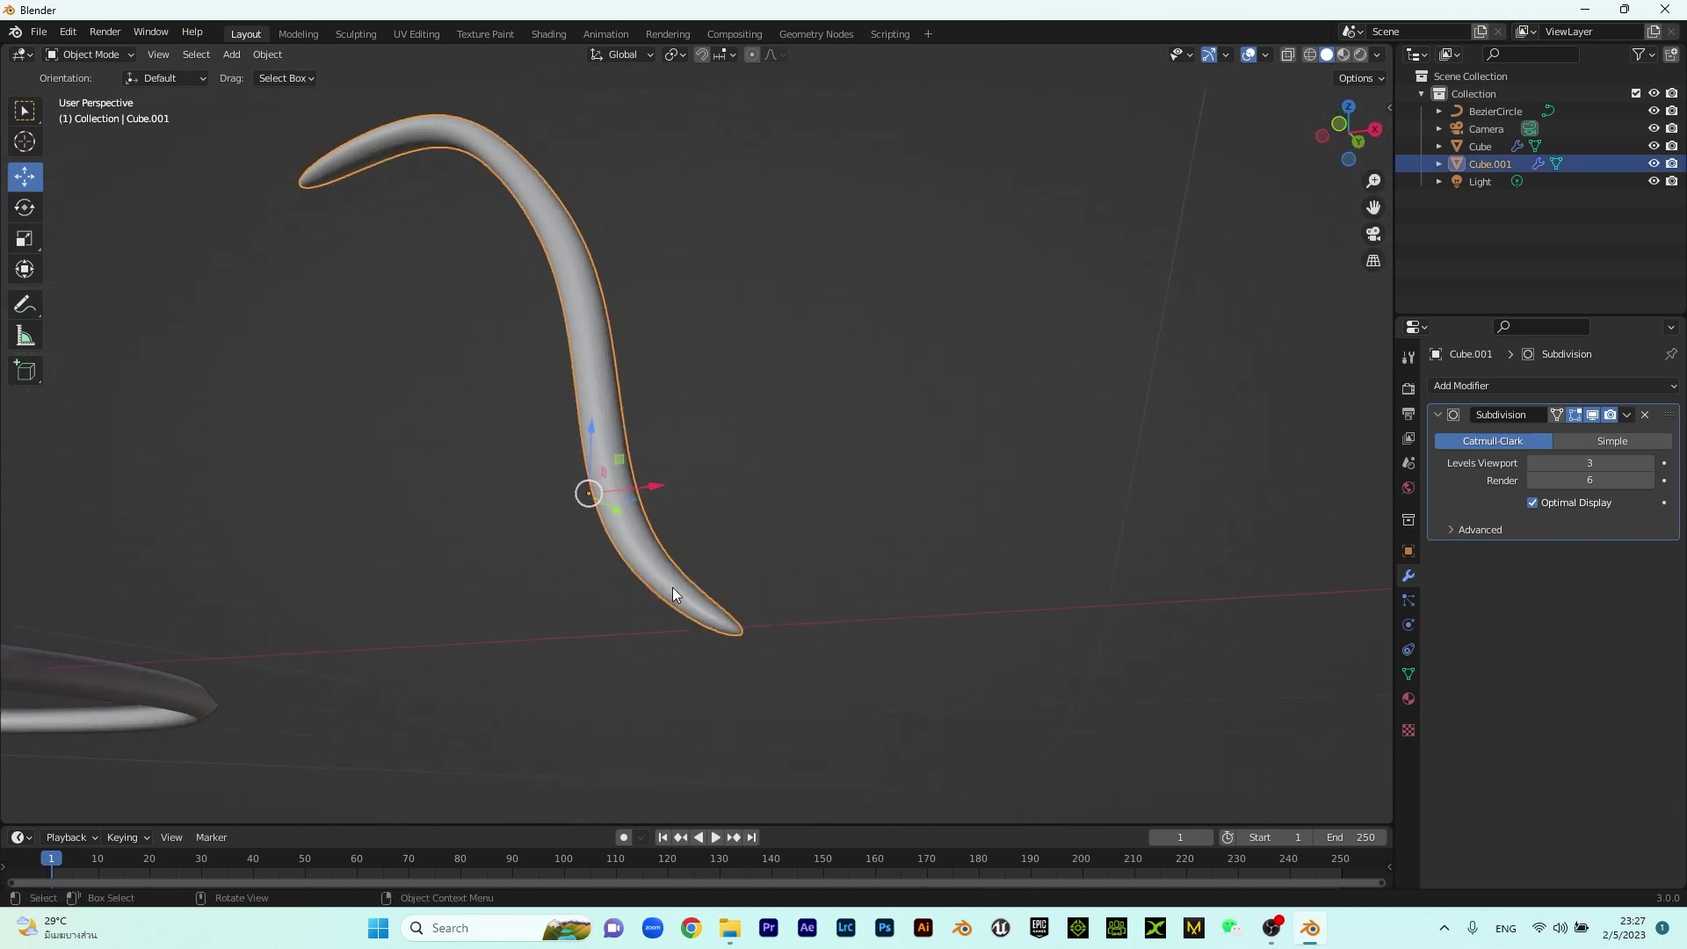
pyautogui.press('Tab')
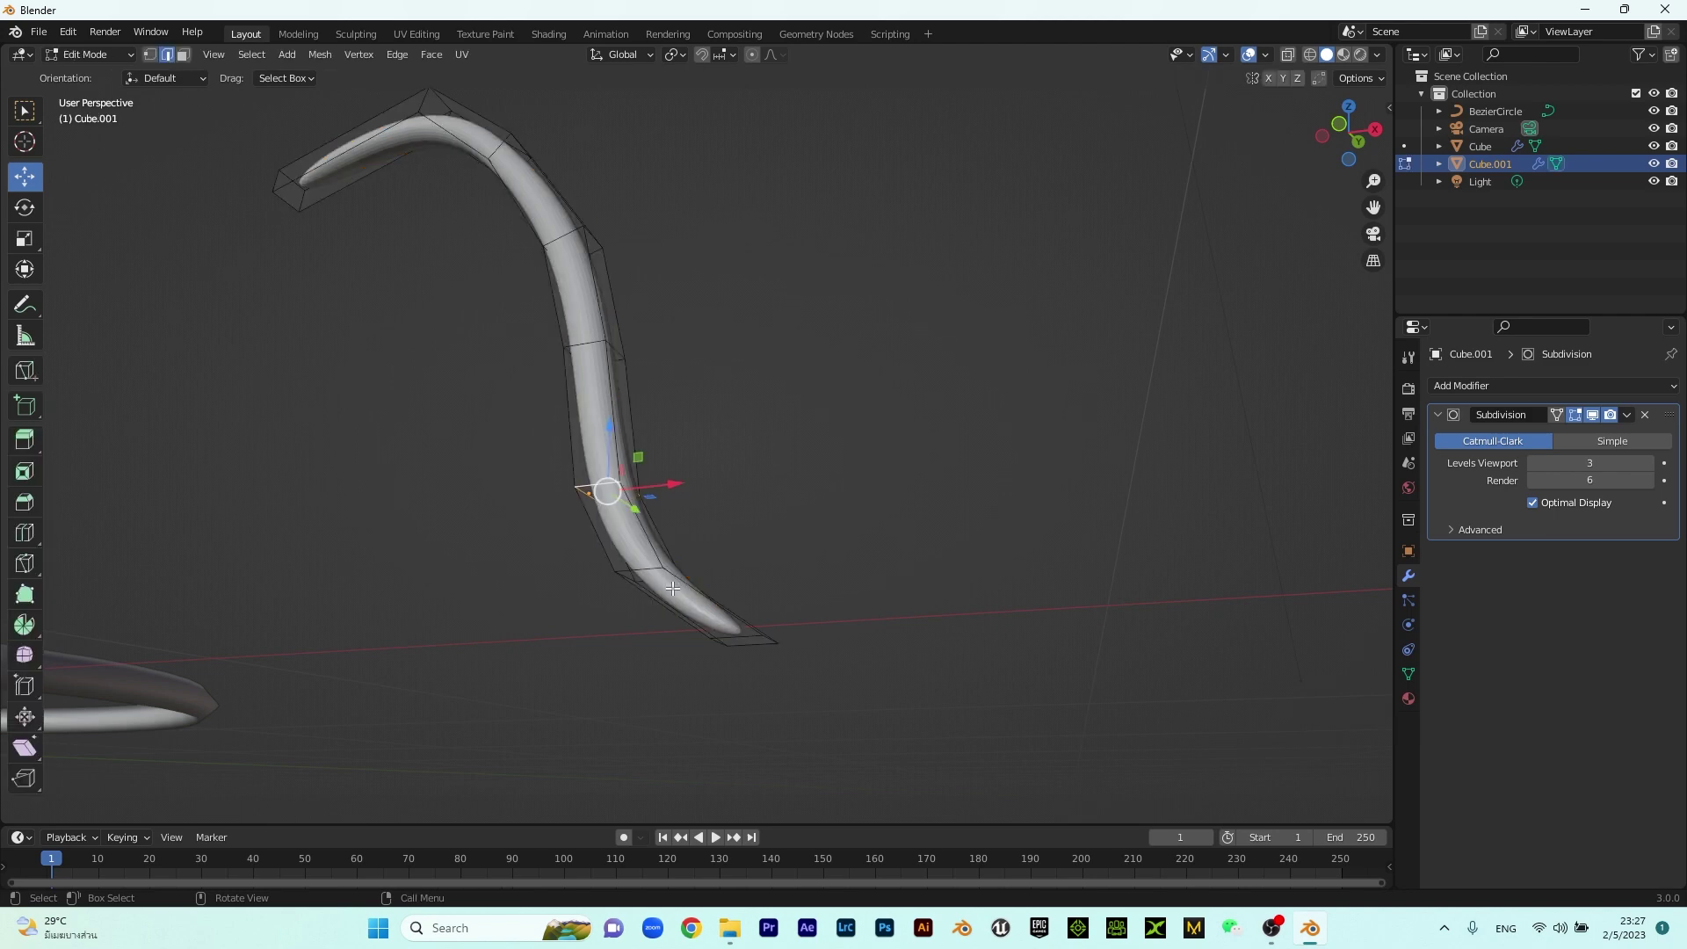
pyautogui.keyDown('shift'); pyautogui.rightClick(703, 602); pyautogui.keyUp('shift')
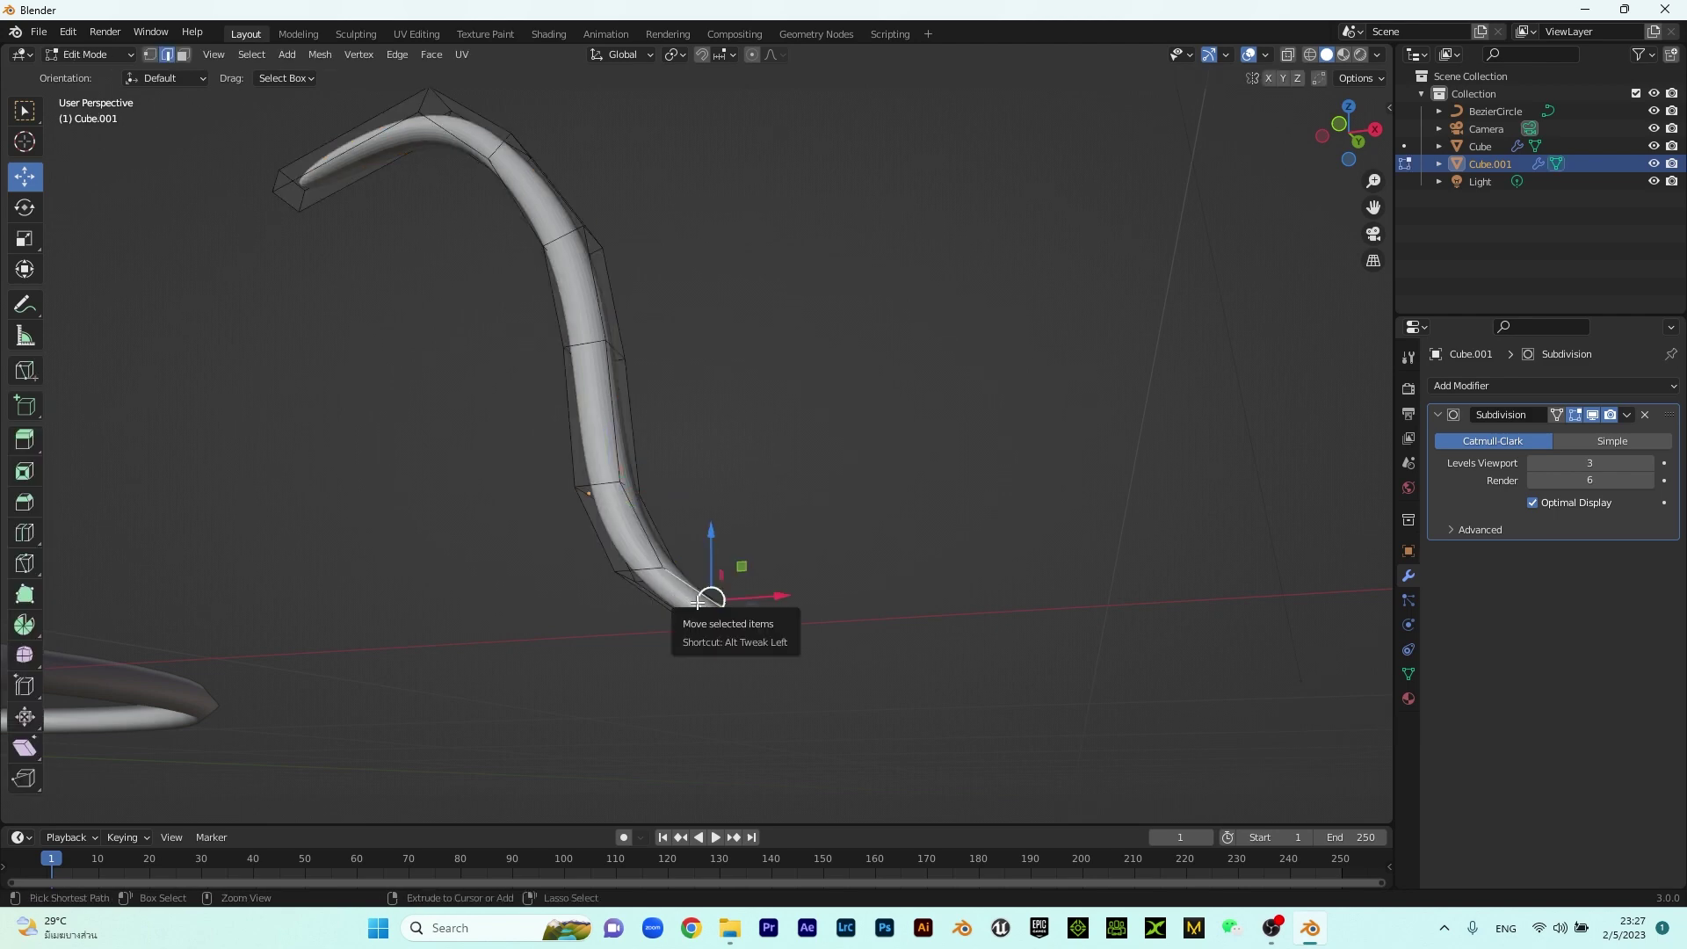
pyautogui.hotkey('ctrl', 'r')
pyautogui.click(696, 603)
pyautogui.rightClick(695, 605)
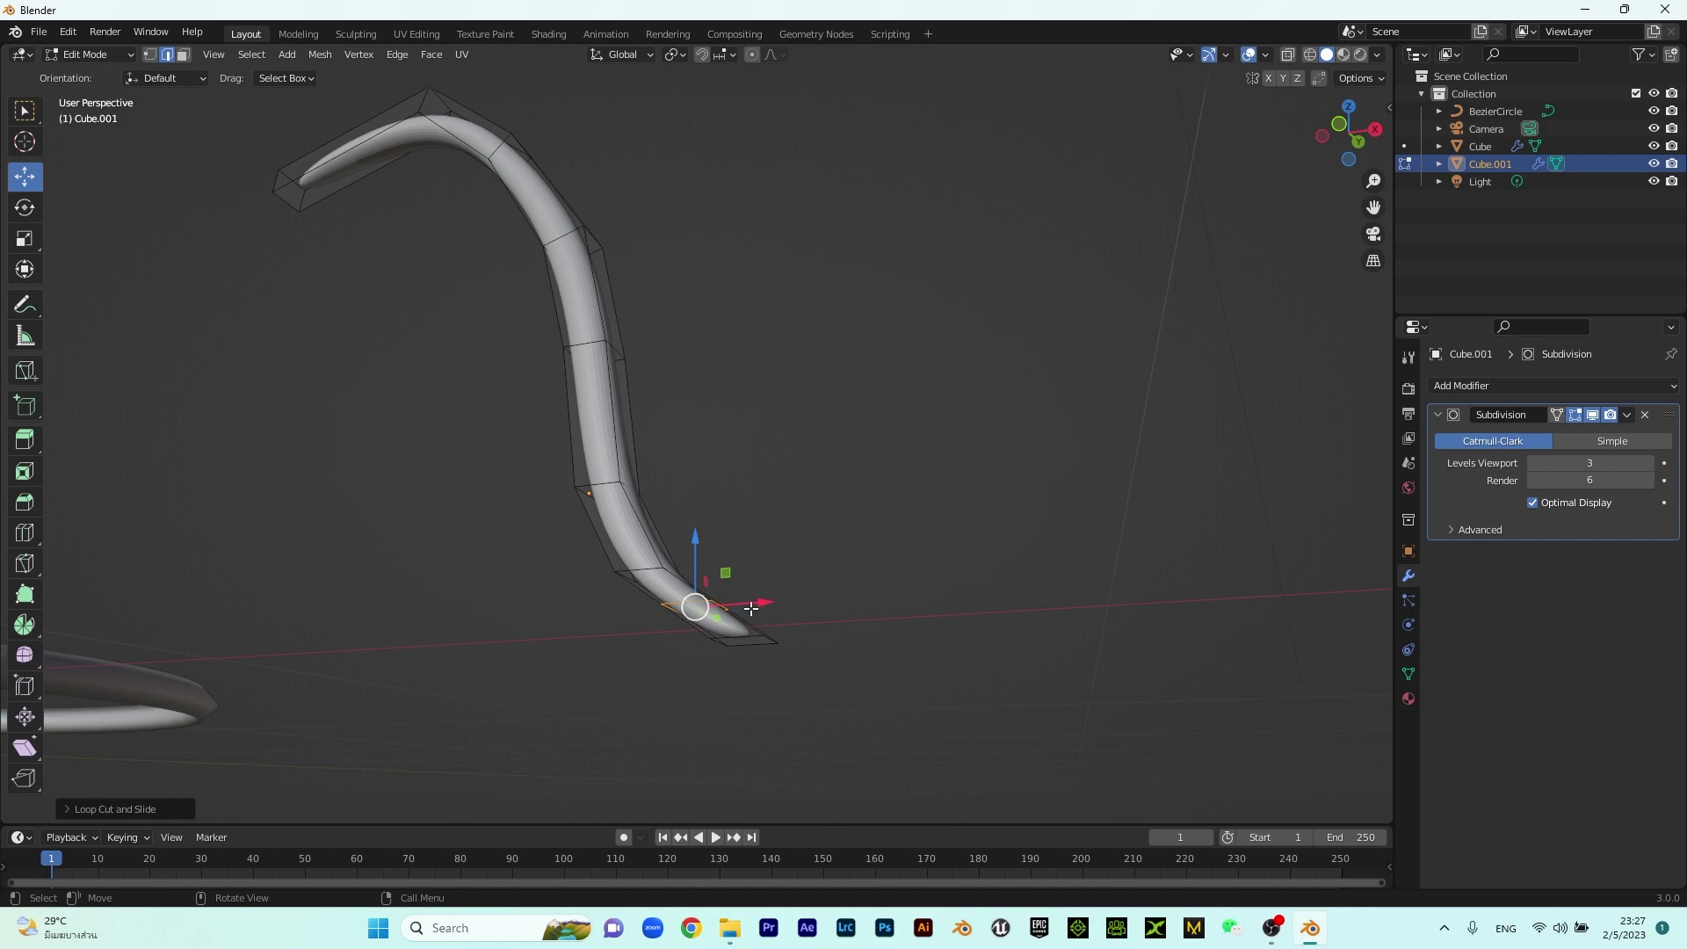
# Move the end face of the foot outward along X and raise it slightly along Z
pyautogui.moveTo(771, 615); pyautogui.dragTo(780, 633, button='middle')
pyautogui.scroll(5, 746, 720)
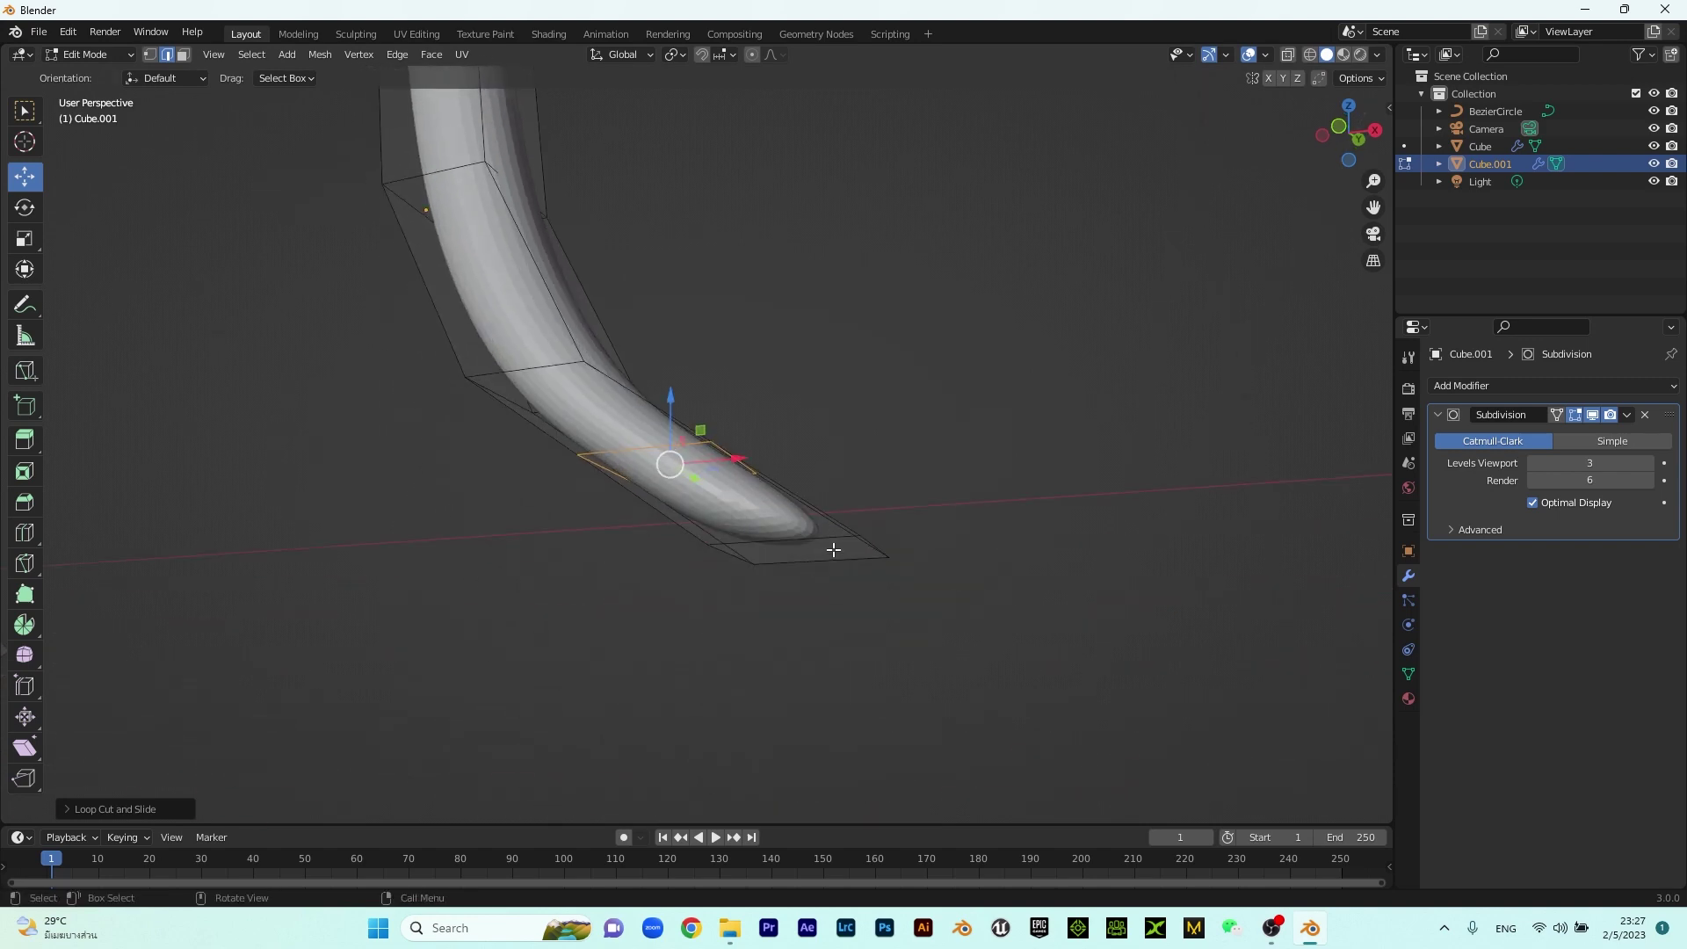
pyautogui.click(824, 539)
pyautogui.keyDown('shift'); pyautogui.moveTo(825, 539); pyautogui.dragTo(814, 557, button='middle'); pyautogui.keyUp('shift')
pyautogui.press('alt')
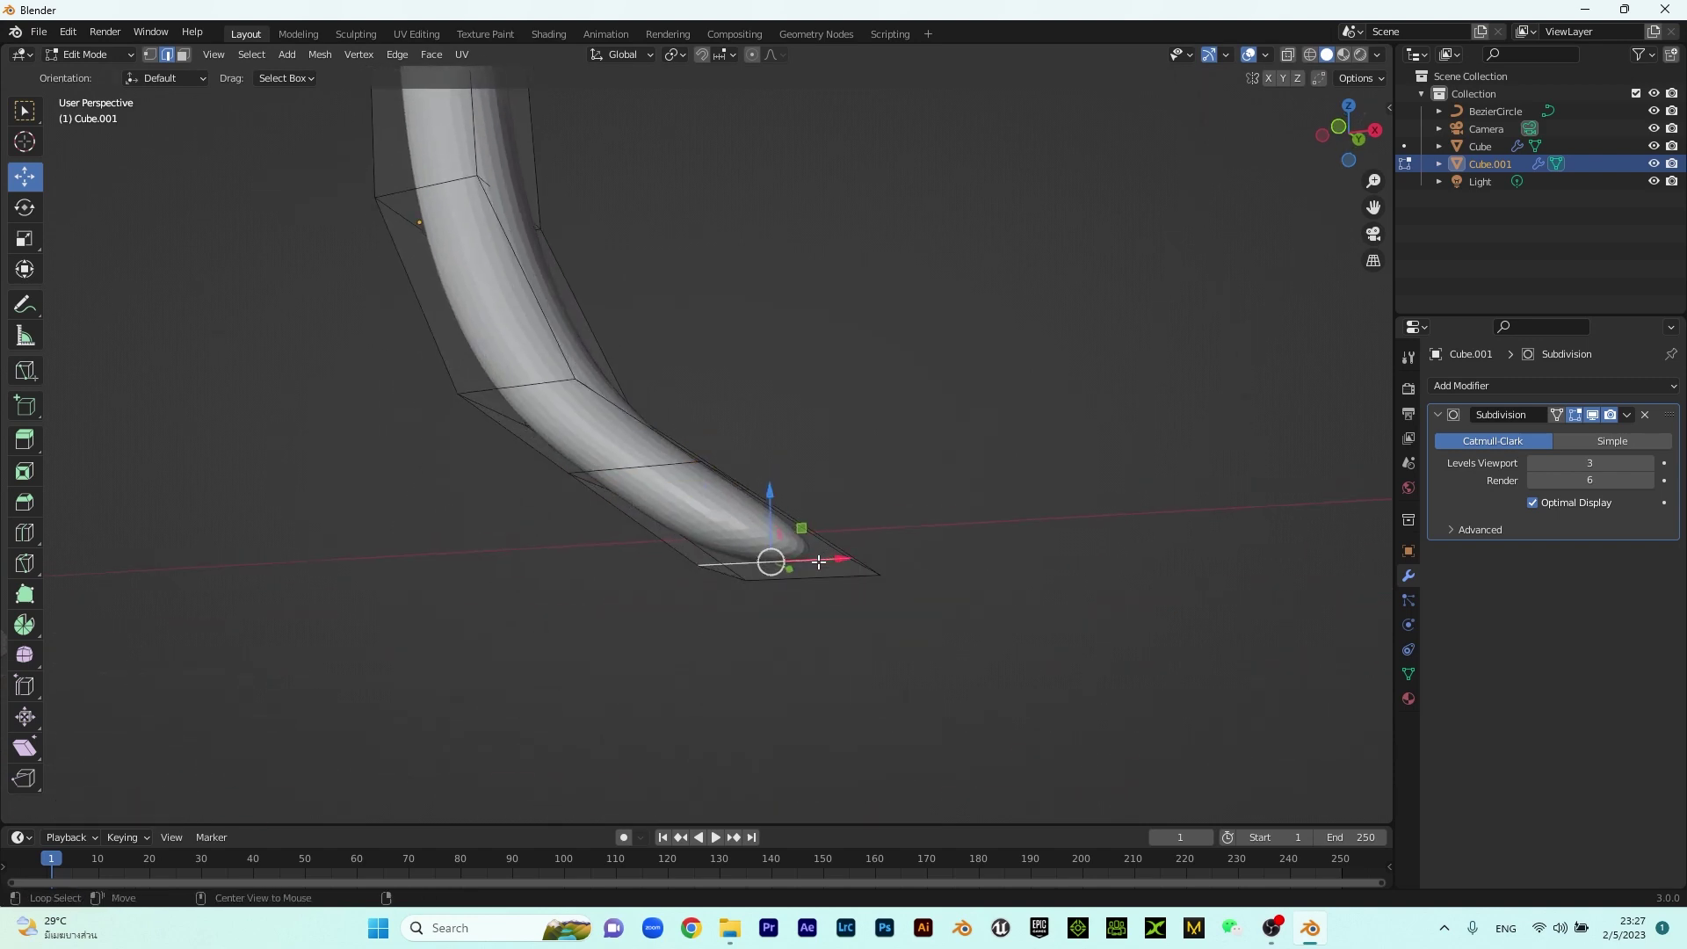
pyautogui.moveTo(841, 583); pyautogui.dragTo(670, 467, button='middle')
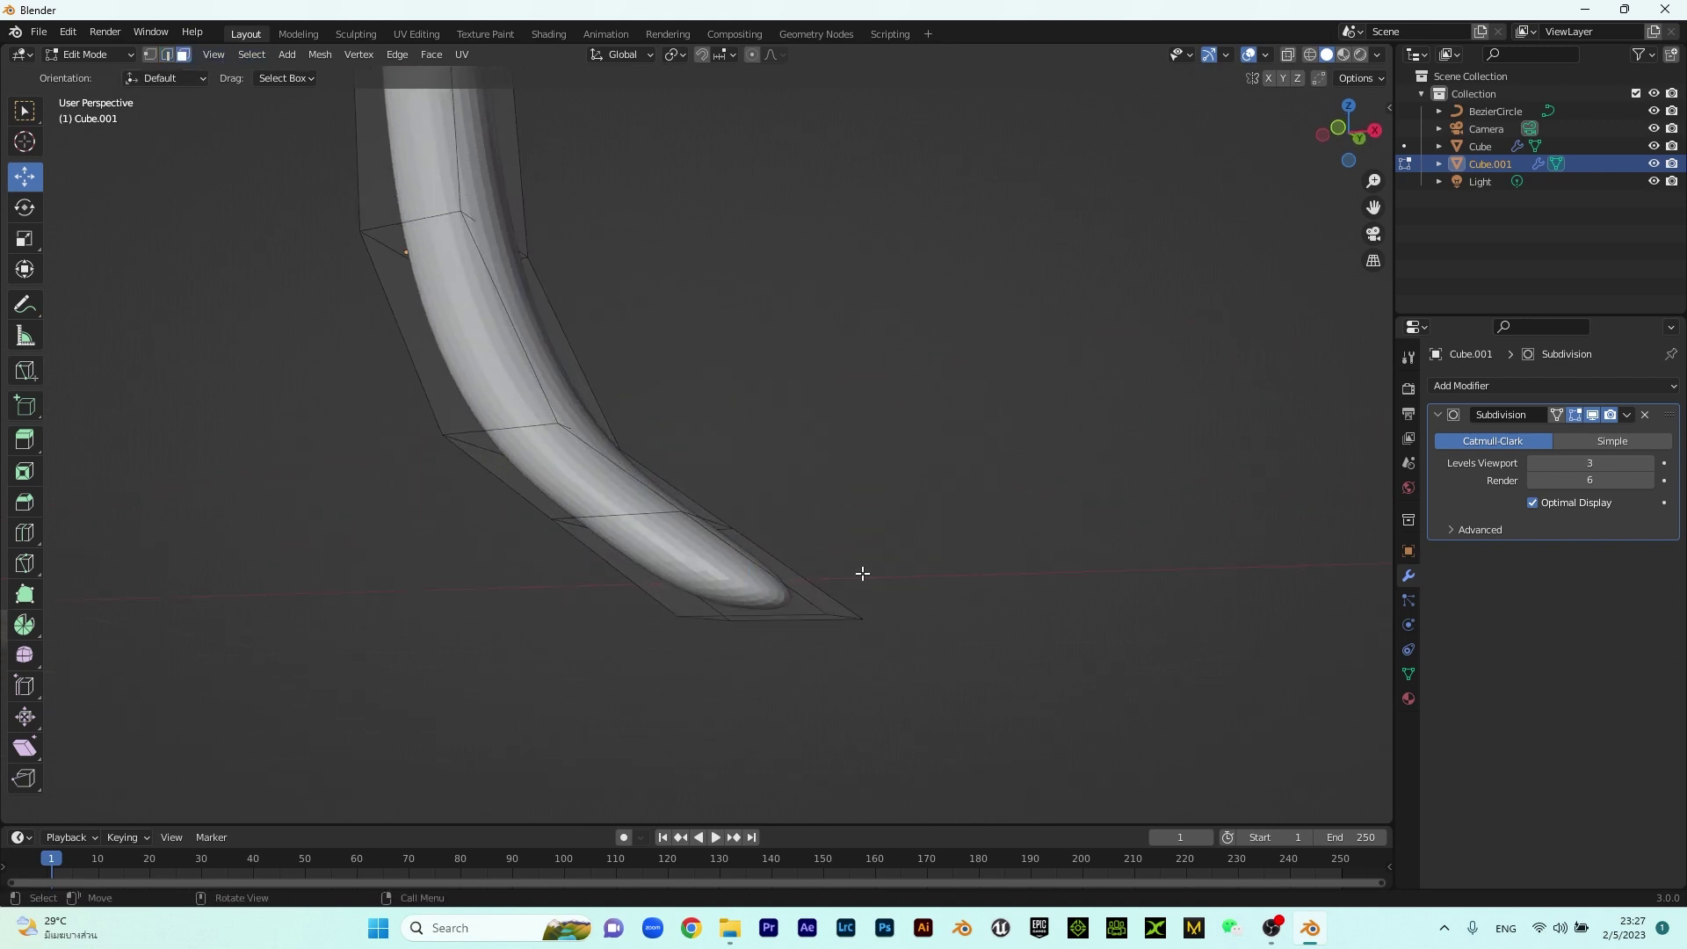
pyautogui.moveTo(811, 630); pyautogui.dragTo(790, 534, button='middle')
pyautogui.moveTo(836, 677); pyautogui.dragTo(938, 673)
pyautogui.moveTo(867, 613)
pyautogui.mouseDown()
pyautogui.moveTo(901, 631)
pyautogui.moveTo(874, 581)
pyautogui.mouseUp()
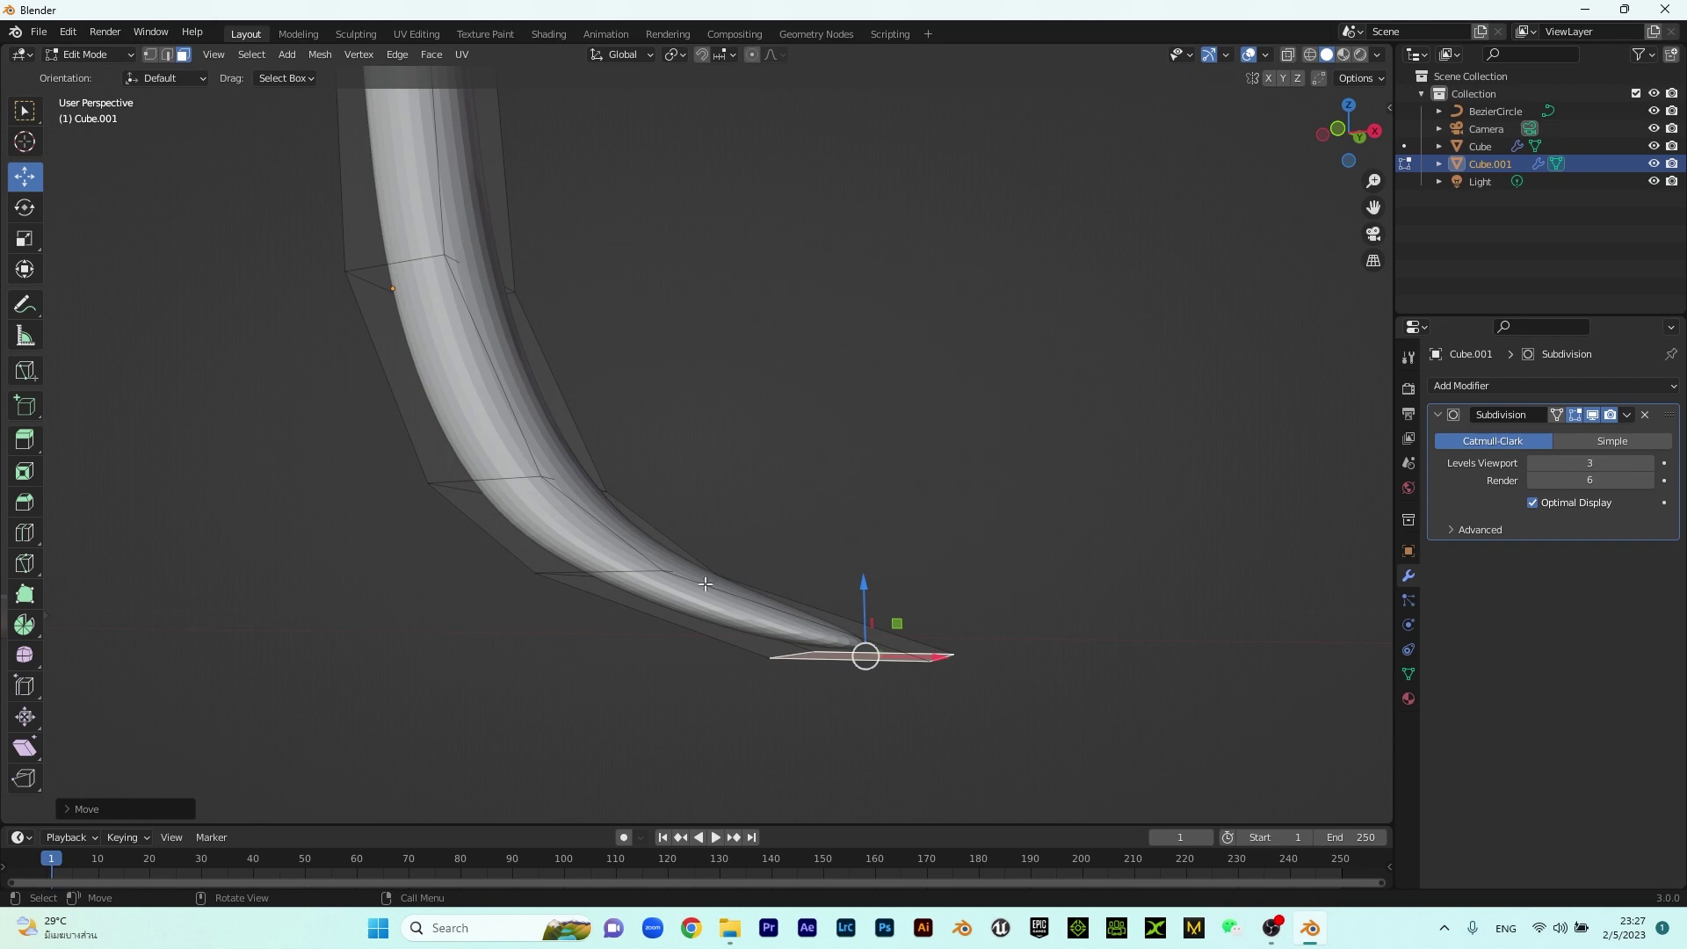
# Move the foot's newest edge loop outward along X, and leave mesh editing
pyautogui.click(641, 576)
pyautogui.click(164, 55)
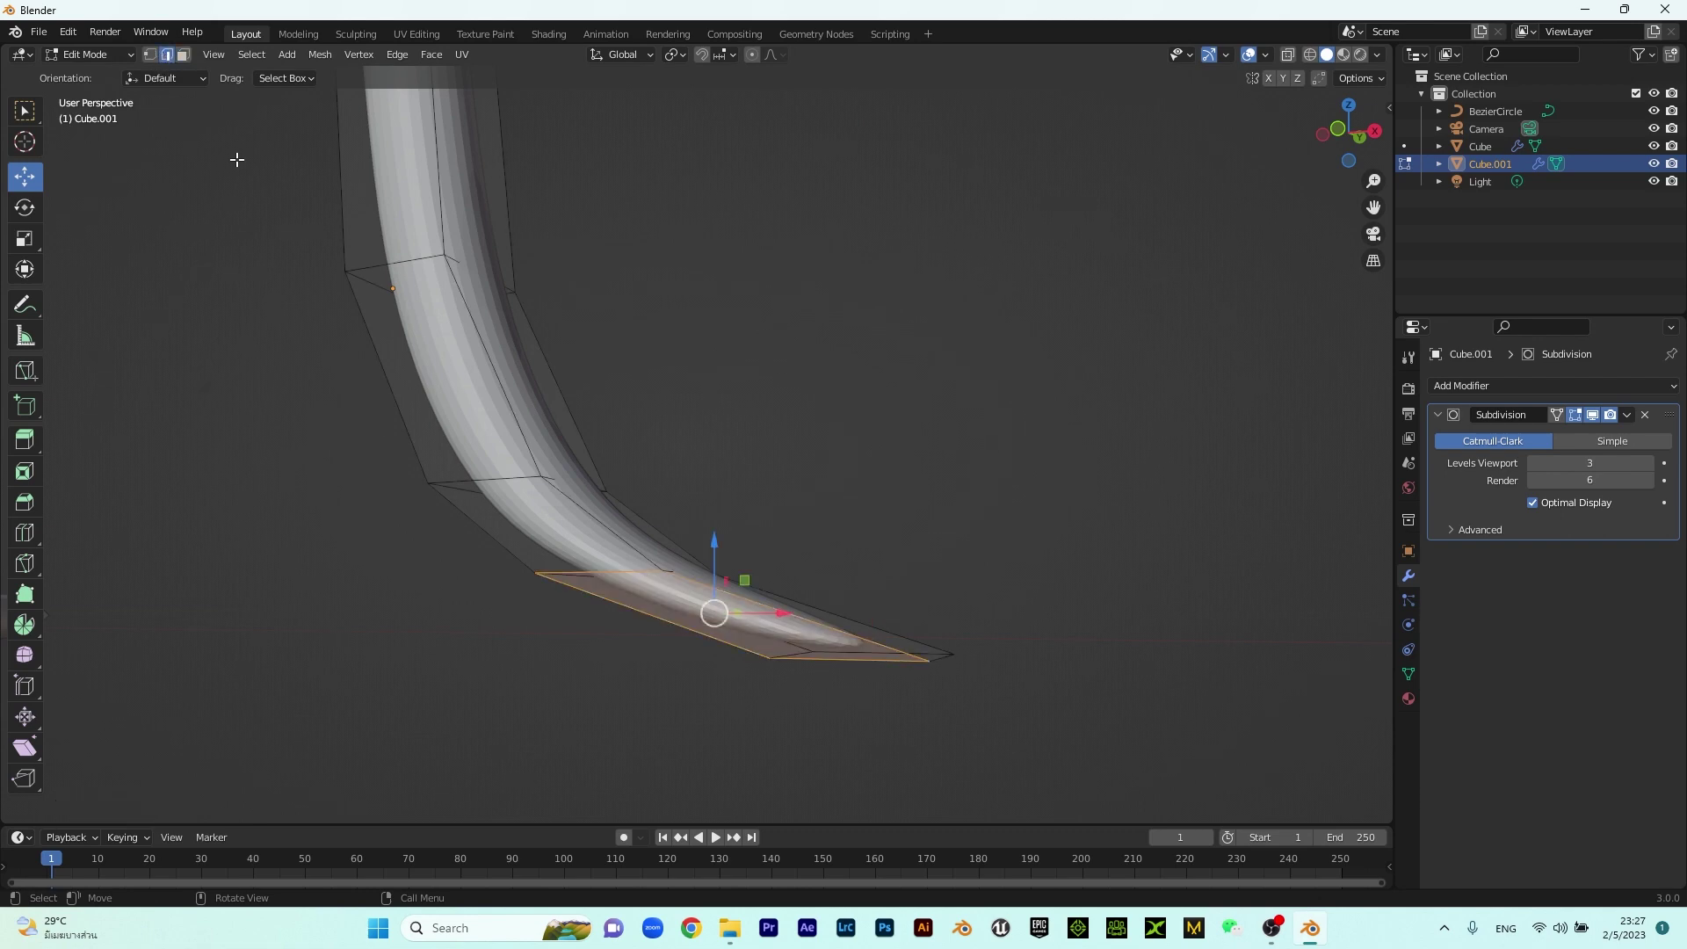
pyautogui.click(634, 572)
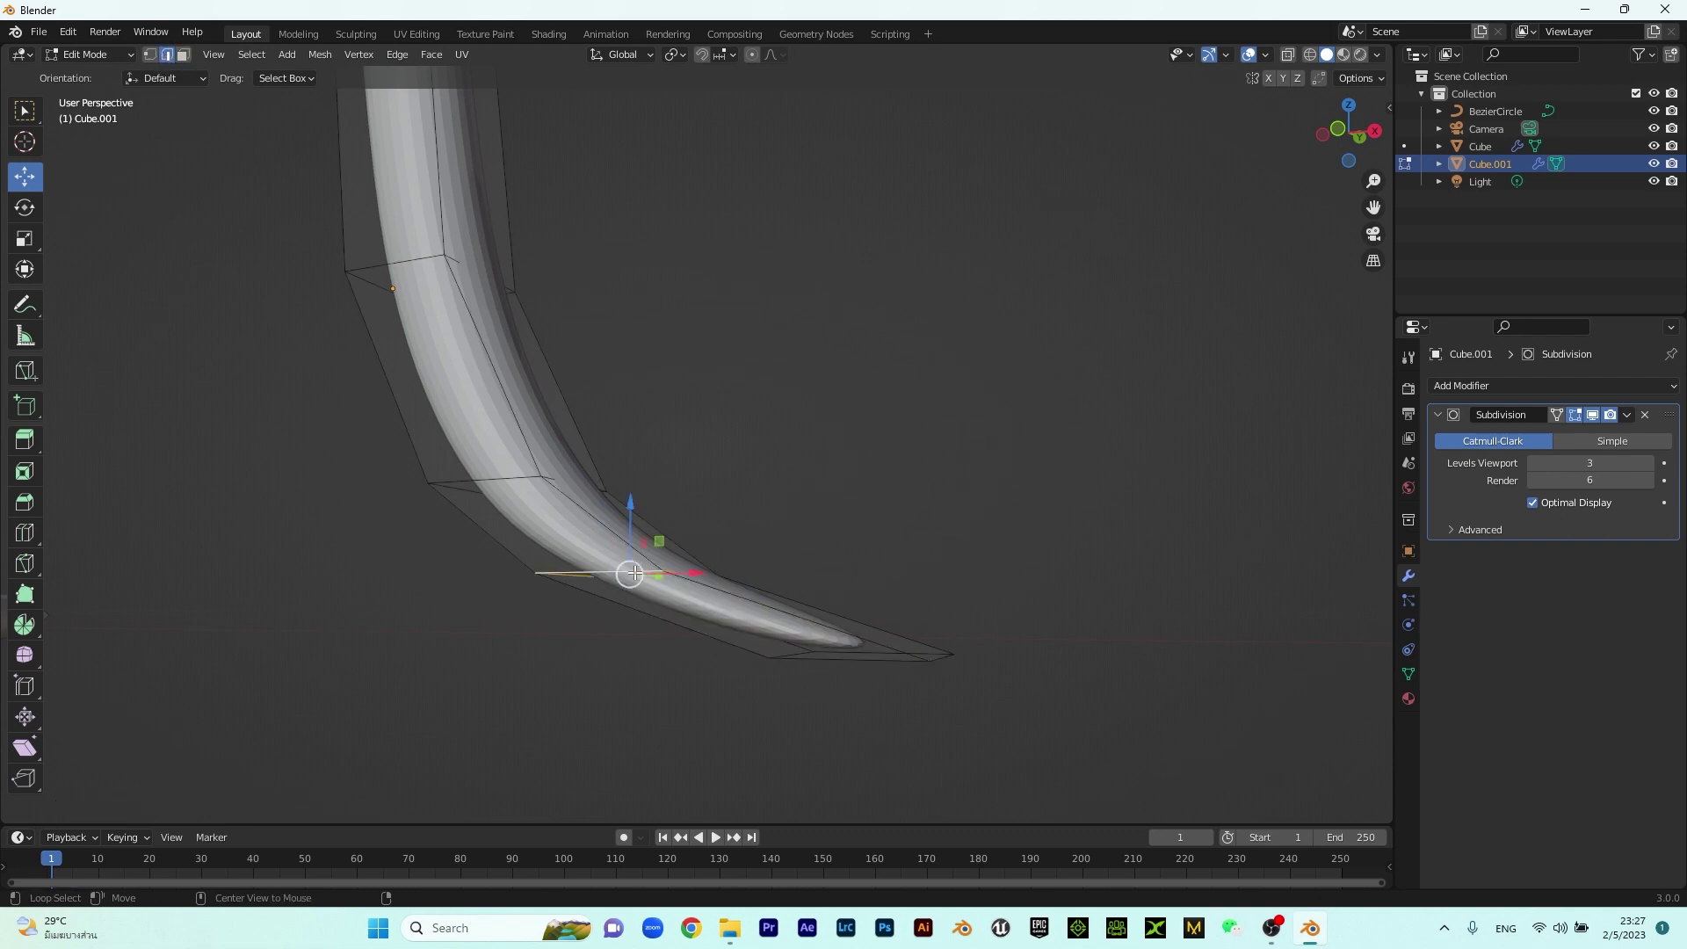
pyautogui.moveTo(704, 573); pyautogui.dragTo(800, 576)
pyautogui.moveTo(800, 576); pyautogui.dragTo(638, 593, button='middle')
pyautogui.moveTo(760, 560); pyautogui.dragTo(873, 539, button='middle')
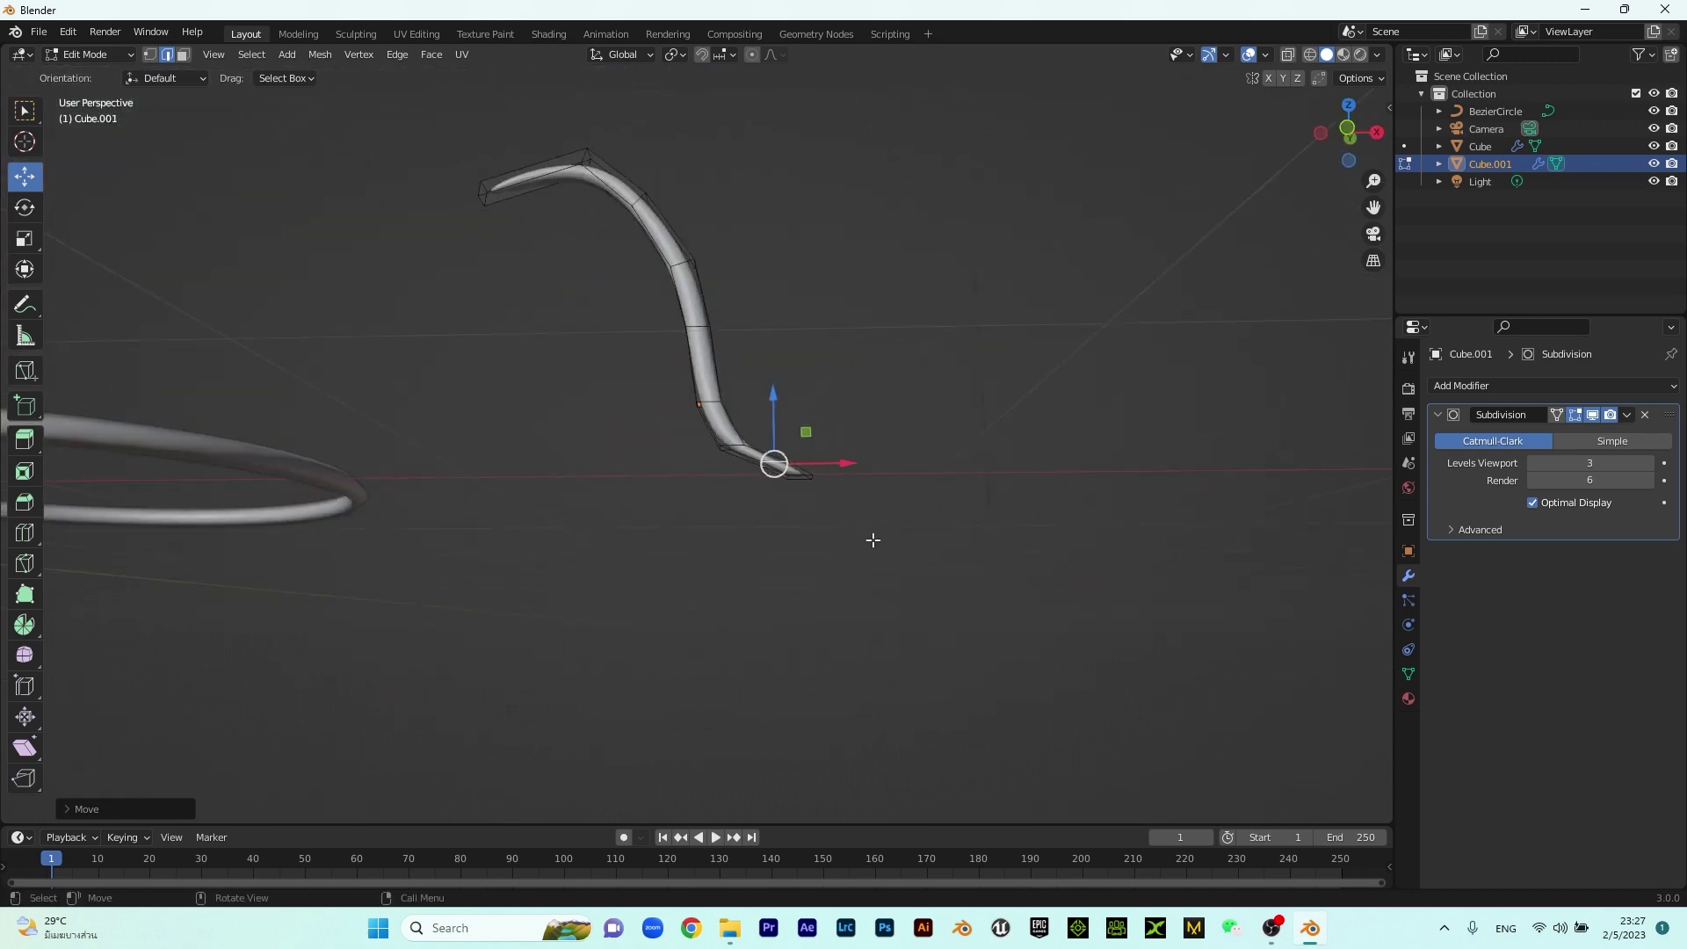
pyautogui.press('Tab')
pyautogui.click(887, 478)
# Reopen the leg's mesh and shift the foot's edge loop slightly back inward along X, then return to object mode
pyautogui.moveTo(887, 478); pyautogui.dragTo(518, 521, button='middle')
pyautogui.scroll(4, 650, 424)
pyautogui.keyDown('shift'); pyautogui.moveTo(612, 386); pyautogui.dragTo(588, 460, button='middle'); pyautogui.keyUp('shift')
pyautogui.scroll(2, 567, 575)
pyautogui.moveTo(567, 582)
pyautogui.mouseDown(button='middle')
pyautogui.moveTo(407, 689)
pyautogui.moveTo(568, 613)
pyautogui.mouseUp(button='middle')
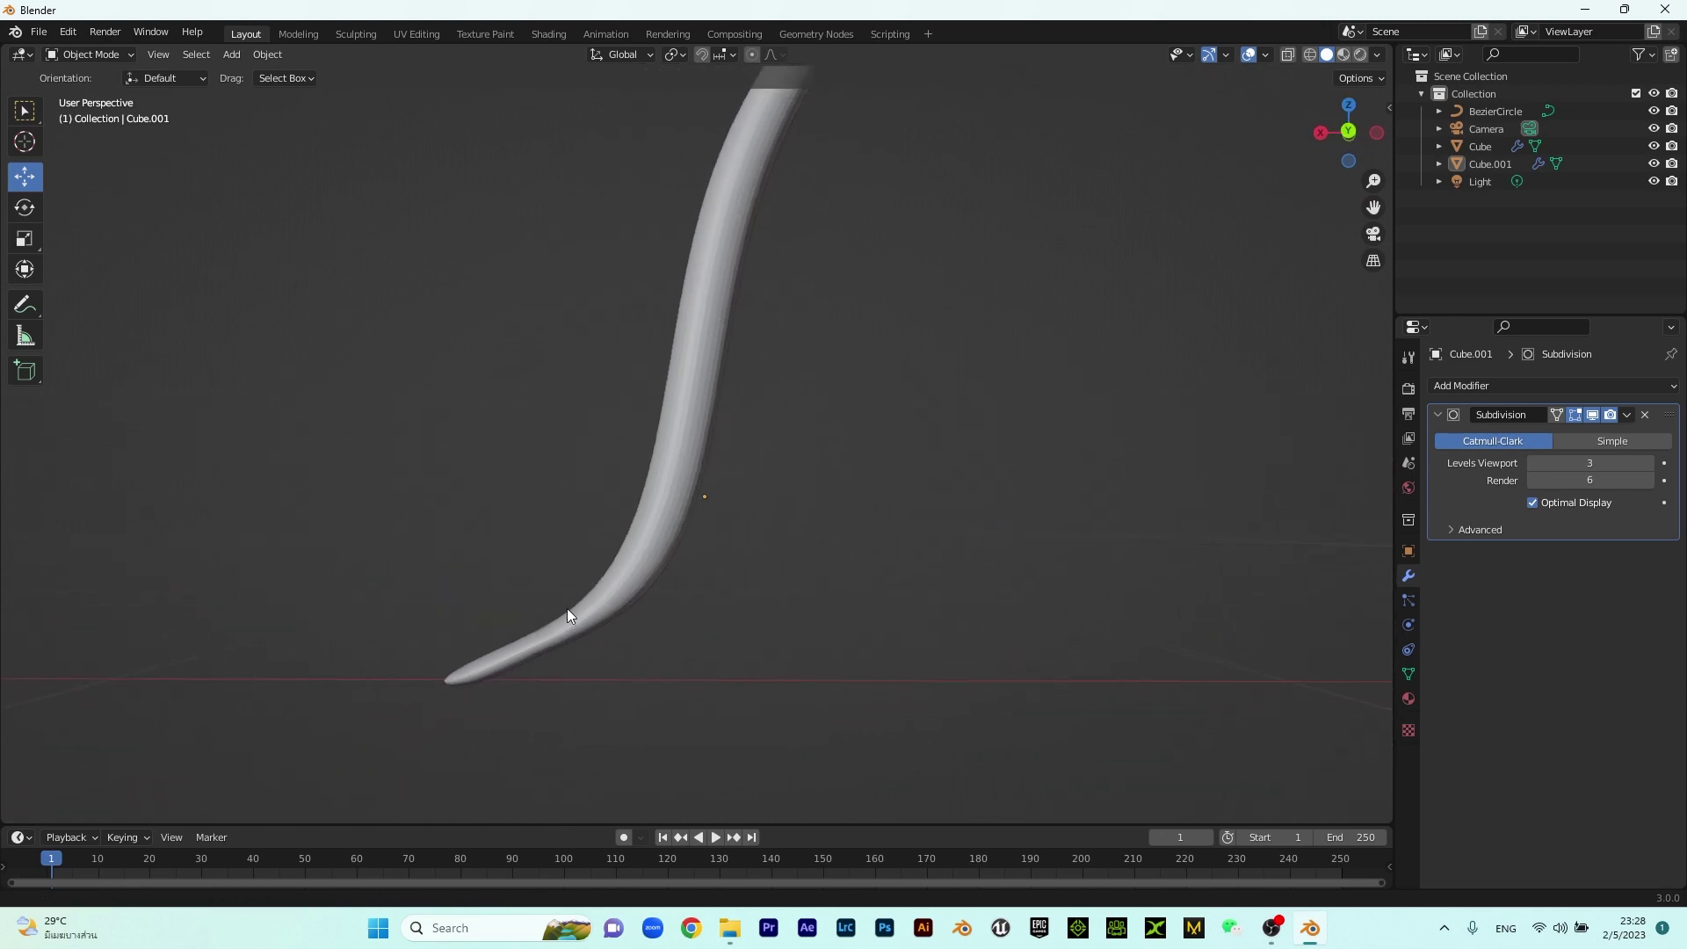
pyautogui.click(598, 611)
pyautogui.press('Tab')
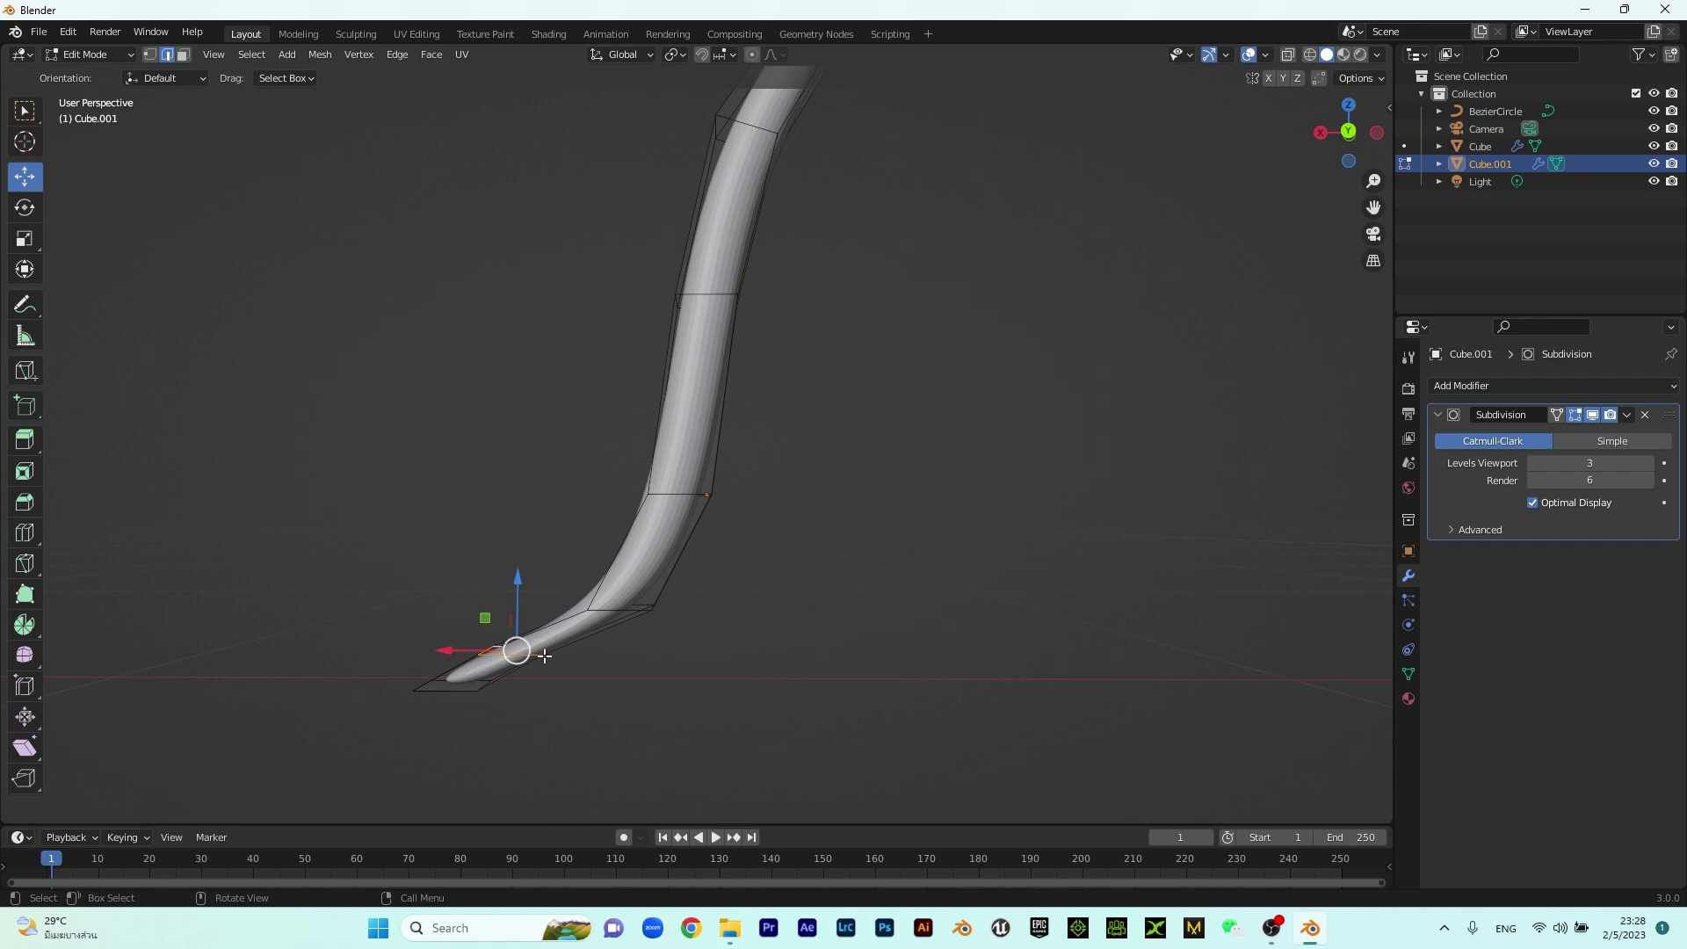
pyautogui.scroll(1, 552, 668)
pyautogui.moveTo(541, 726); pyautogui.dragTo(714, 760, button='middle')
pyautogui.moveTo(552, 691); pyautogui.dragTo(606, 699)
pyautogui.moveTo(703, 685); pyautogui.dragTo(804, 501, button='middle')
pyautogui.scroll(-2, 785, 517)
pyautogui.moveTo(516, 358); pyautogui.dragTo(825, 351, button='middle')
pyautogui.scroll(-5, 814, 298)
pyautogui.press('Tab')
pyautogui.click(877, 413)
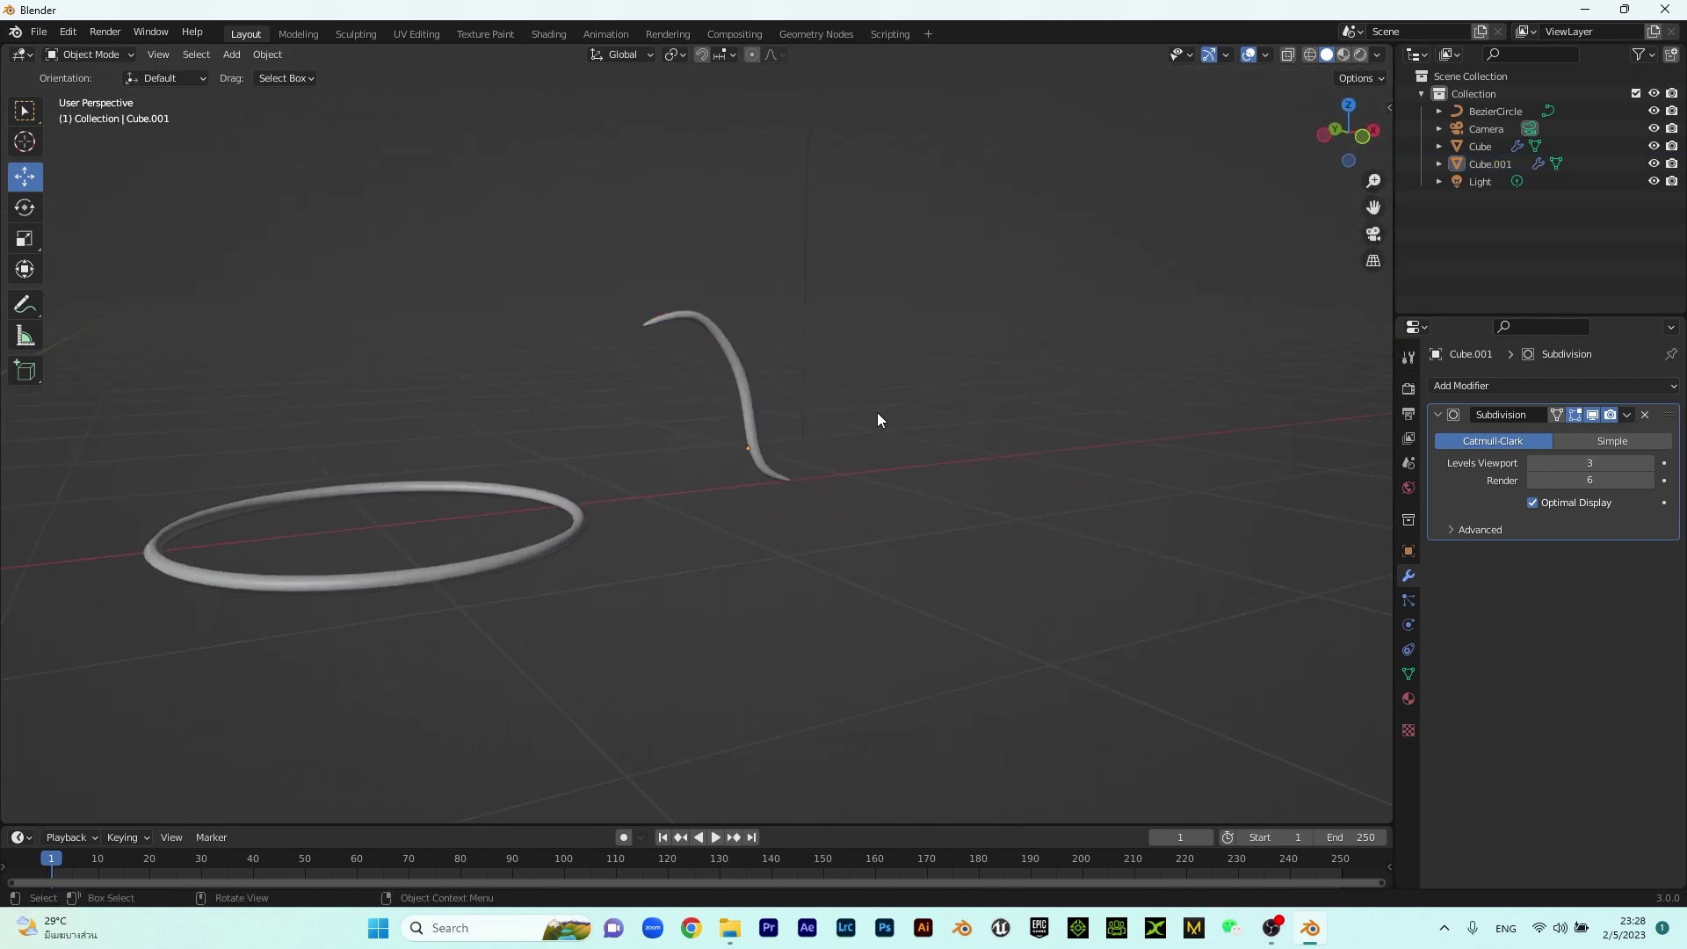
# Move the Bezier-circle ring about 0.46 m along X so its rim overlaps the leg in top view
pyautogui.moveTo(877, 413); pyautogui.dragTo(715, 451, button='middle')
pyautogui.scroll(-2, 730, 436)
pyautogui.press('KP_7')
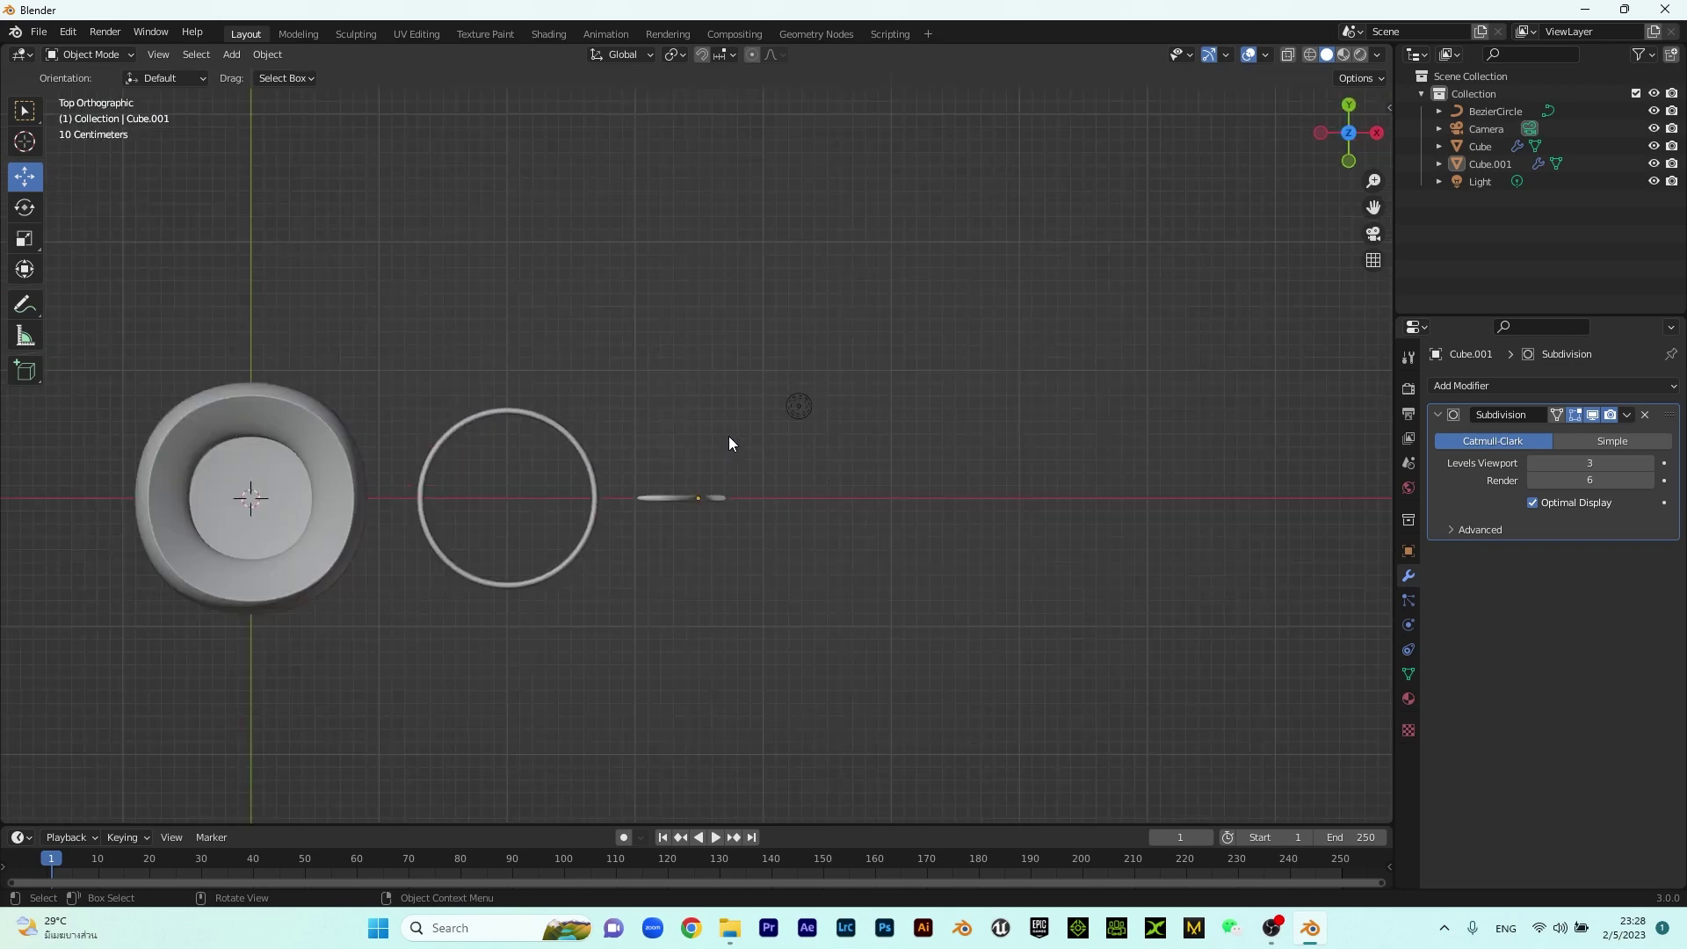
pyautogui.scroll(4, 715, 456)
pyautogui.click(482, 548)
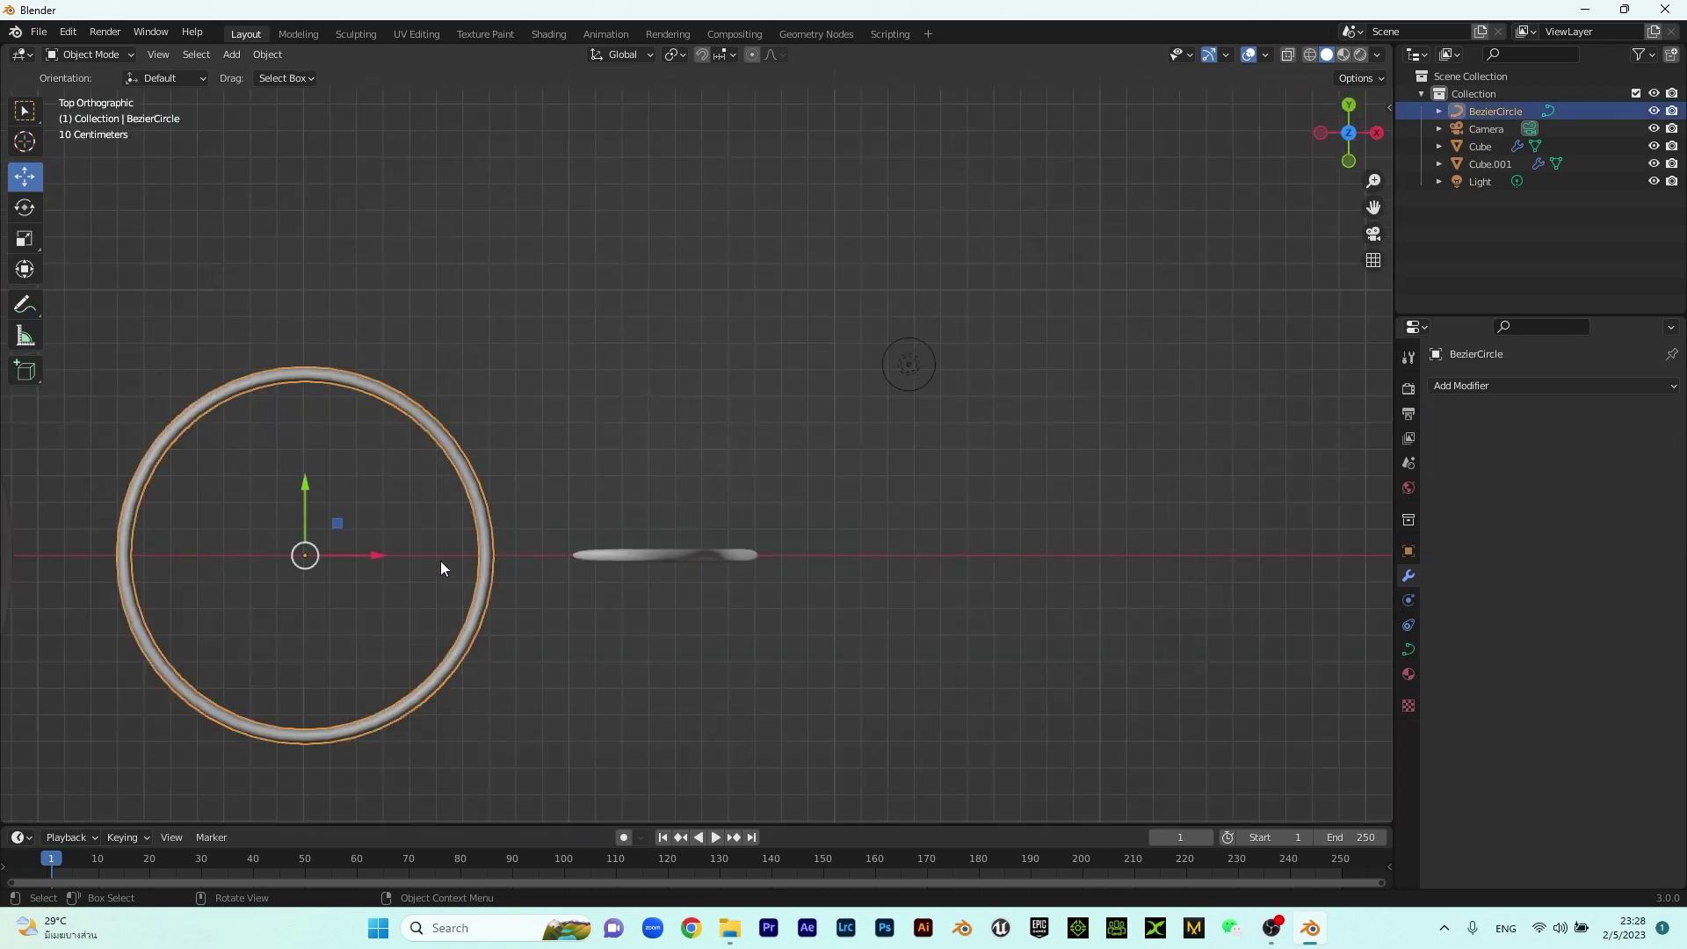
pyautogui.moveTo(383, 555); pyautogui.dragTo(516, 552)
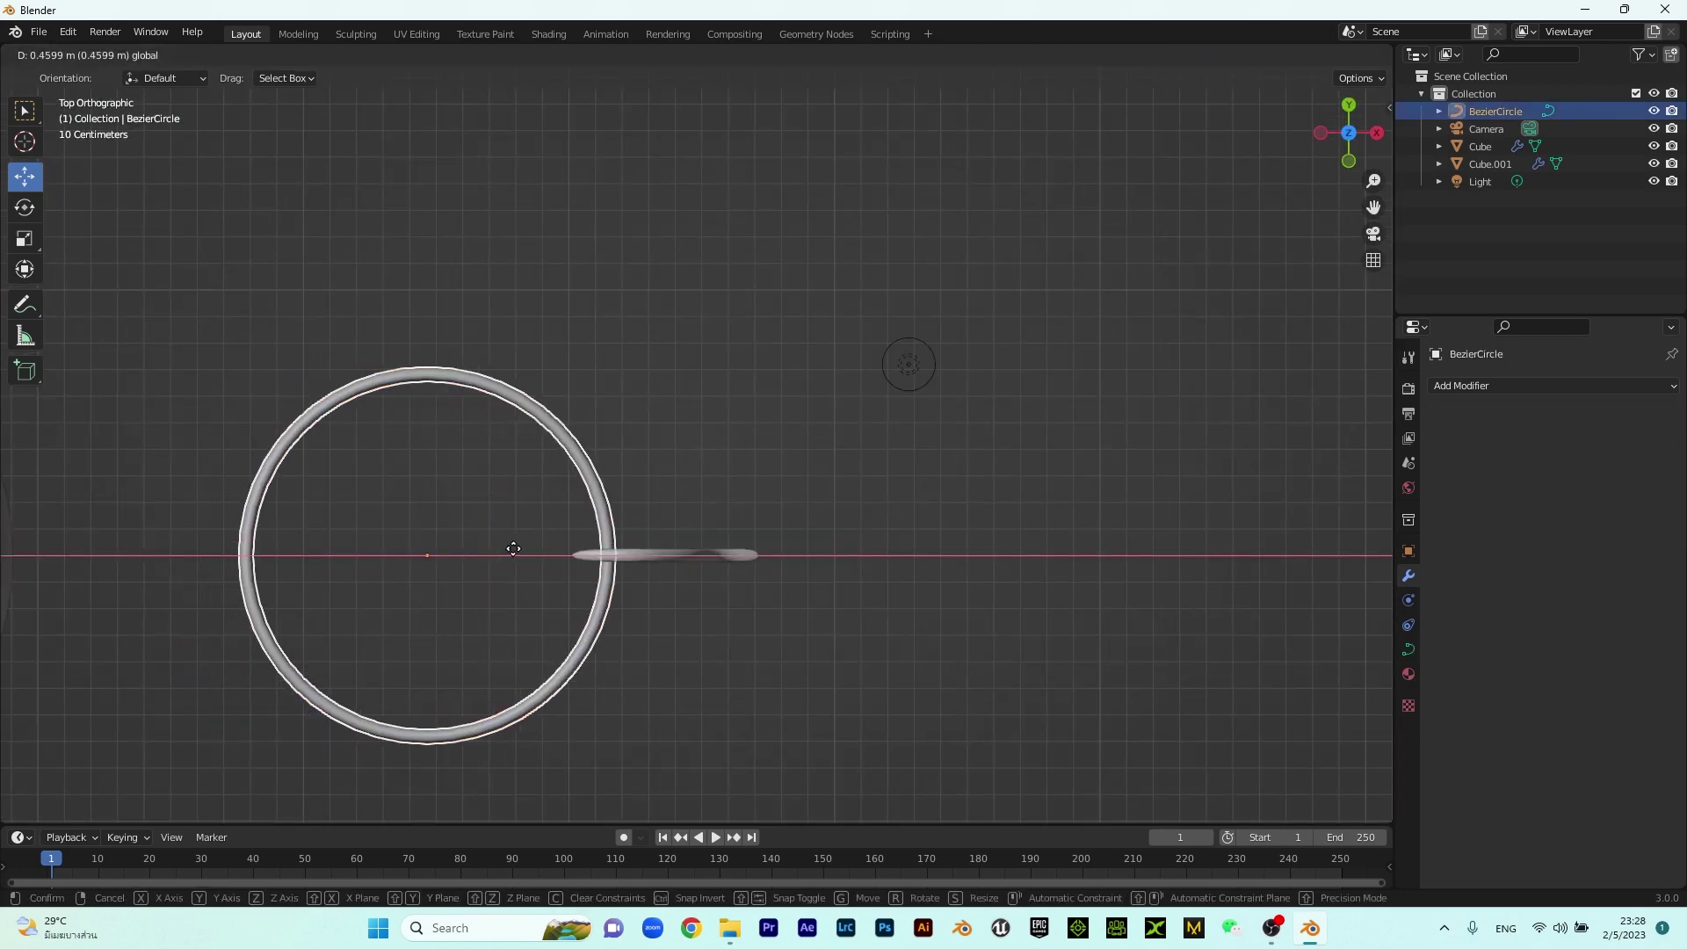
pyautogui.click(682, 685)
pyautogui.moveTo(681, 686); pyautogui.dragTo(555, 504, button='middle')
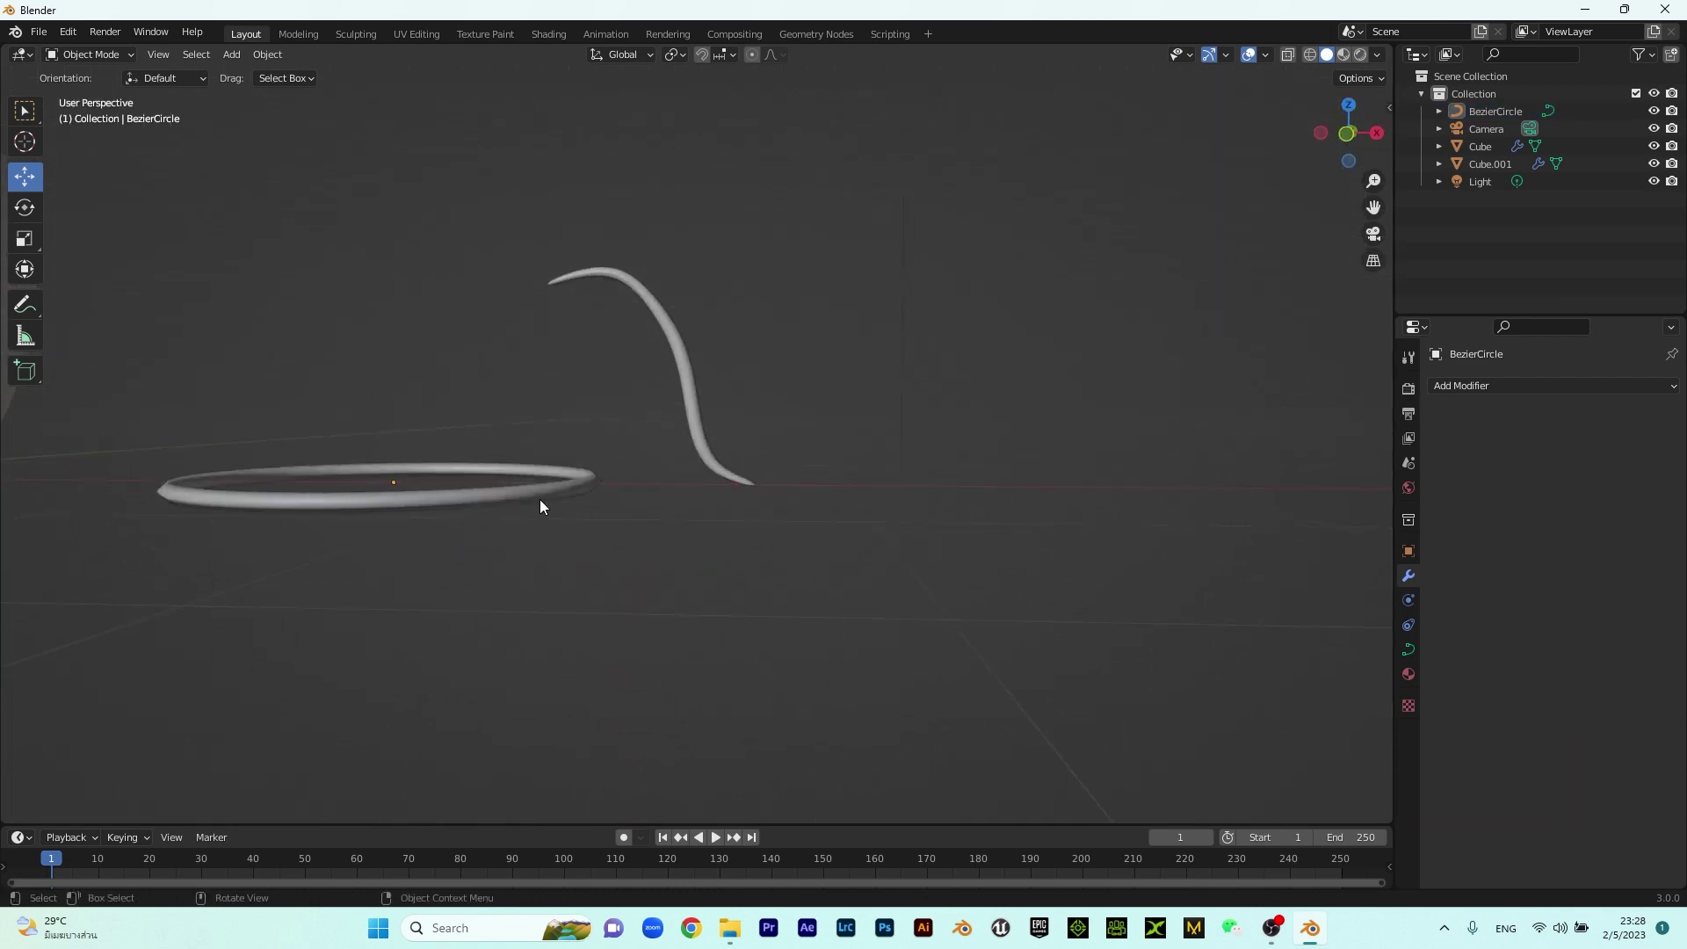
# Raise the ring along Z in front view to the height of the leg's upper bend
pyautogui.press('KP_1')
pyautogui.click(540, 472)
pyautogui.press('g')
pyautogui.press('z')
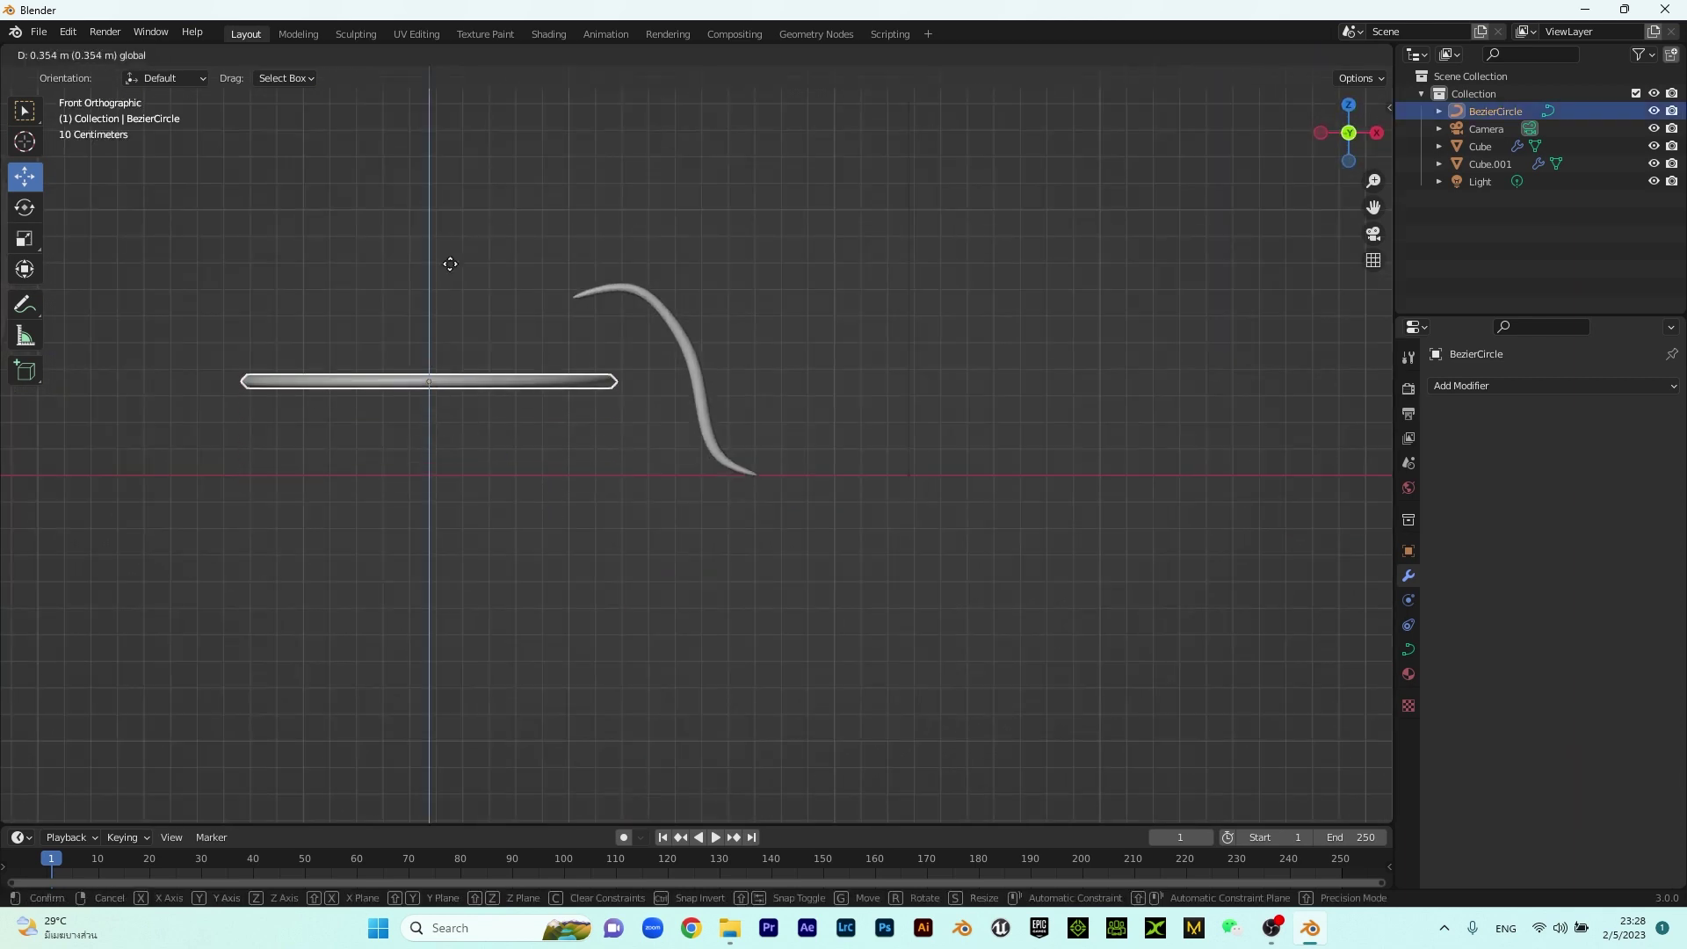
pyautogui.click(471, 203)
pyautogui.click(907, 334)
pyautogui.moveTo(907, 334); pyautogui.dragTo(587, 347, button='middle')
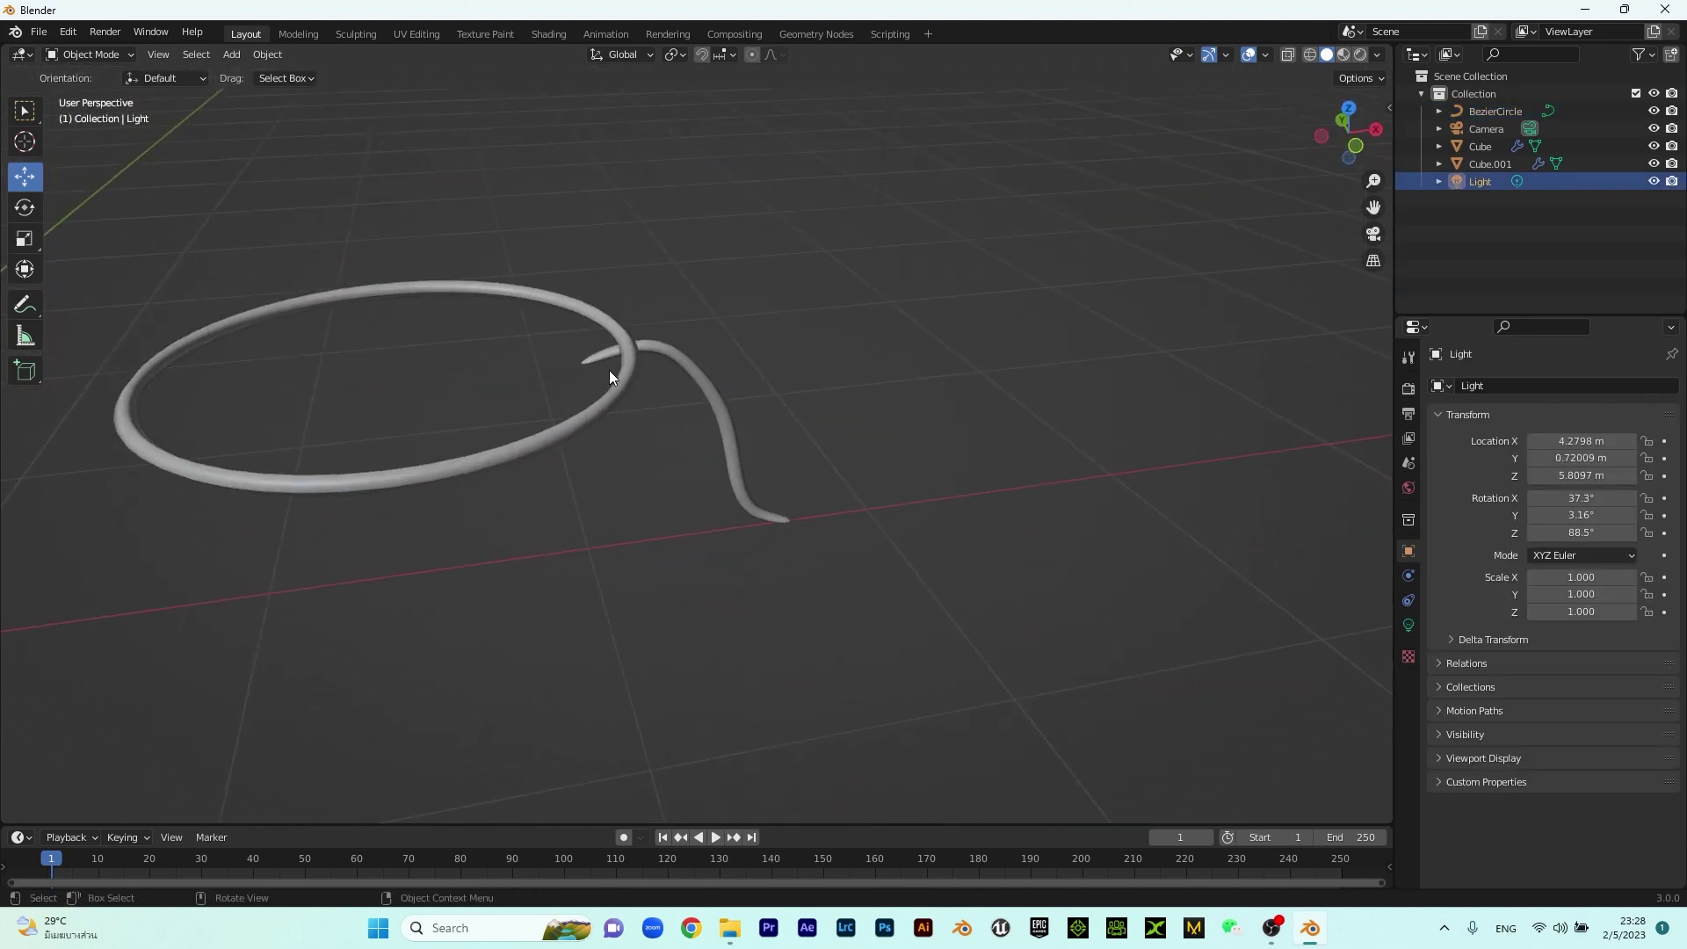
# Shift the ring slightly further along X toward the crest of the leg
pyautogui.click(609, 371)
pyautogui.press('g')
pyautogui.press('x')
pyautogui.click(494, 350)
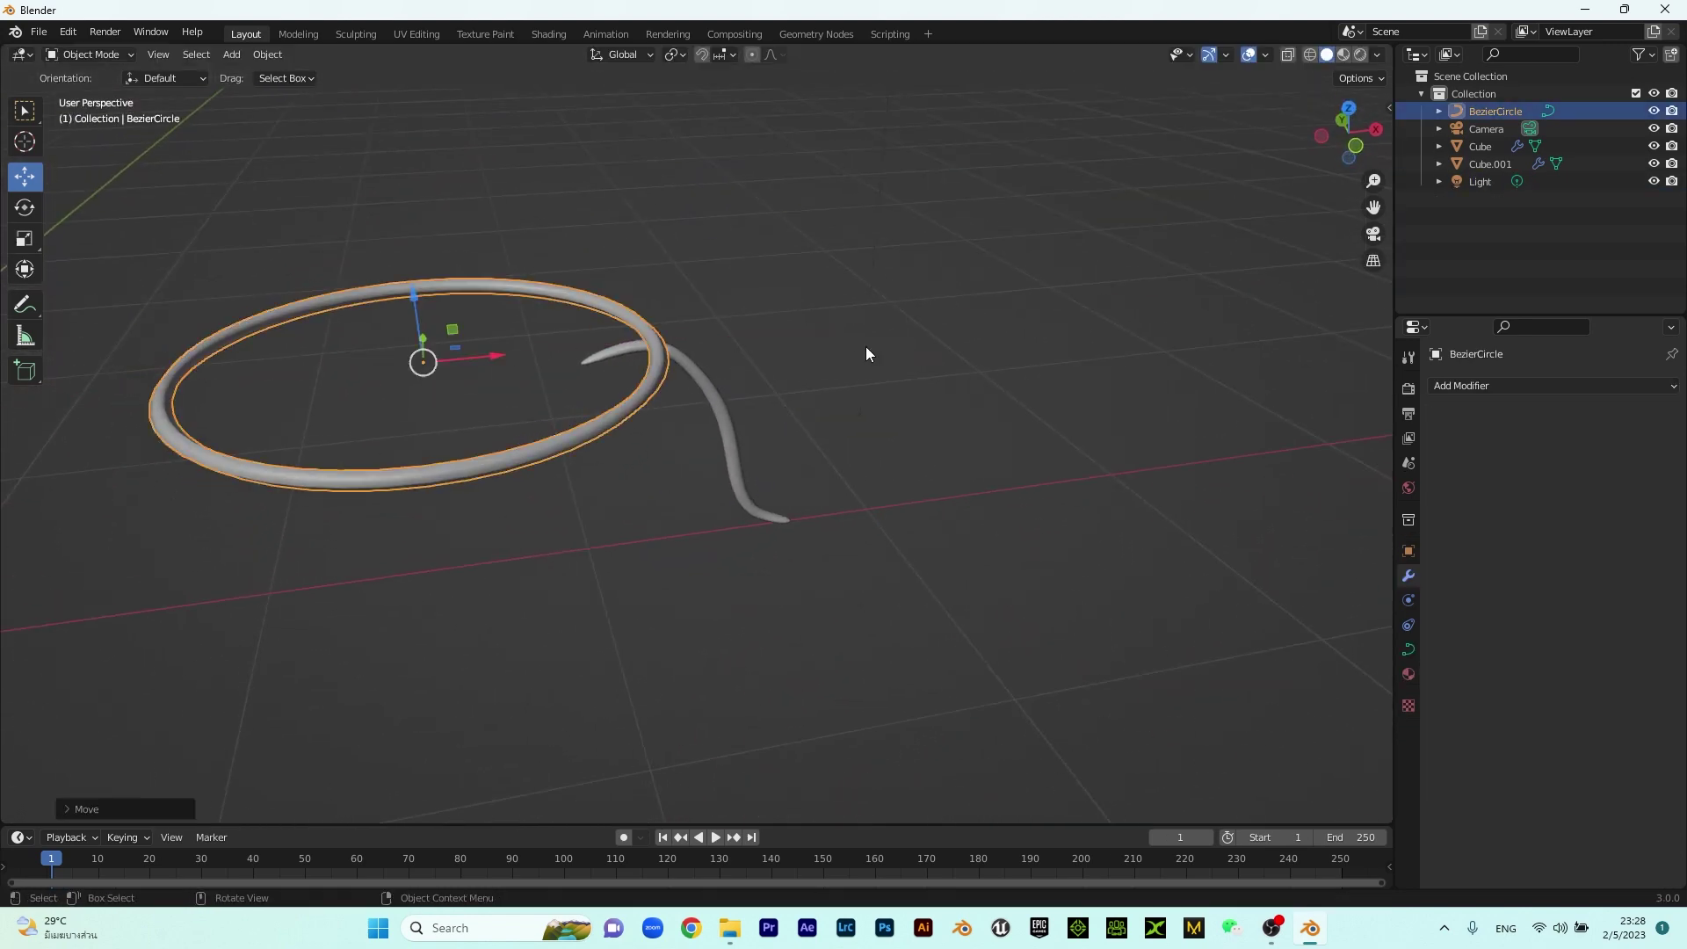
pyautogui.click(866, 347)
pyautogui.moveTo(866, 347); pyautogui.dragTo(767, 447, button='middle')
# Scale the ring down and reposition it along X so its rim meets the crest of the leg
pyautogui.press('KP_7')
pyautogui.click(625, 514)
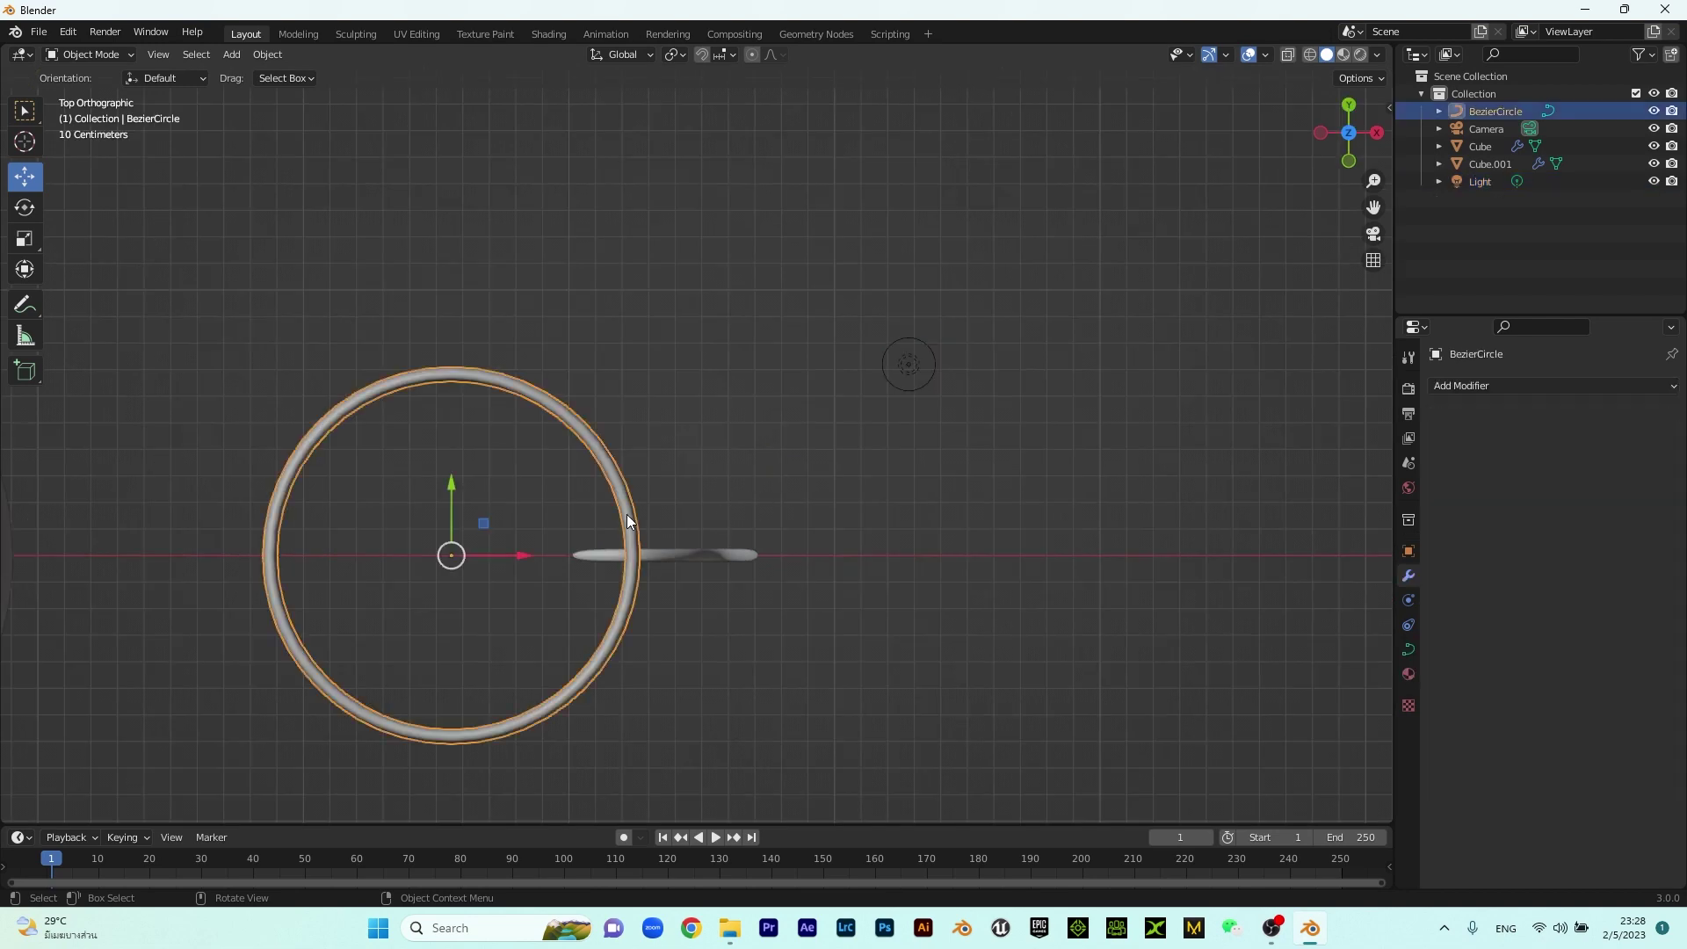
pyautogui.press('s')
pyautogui.click(617, 547)
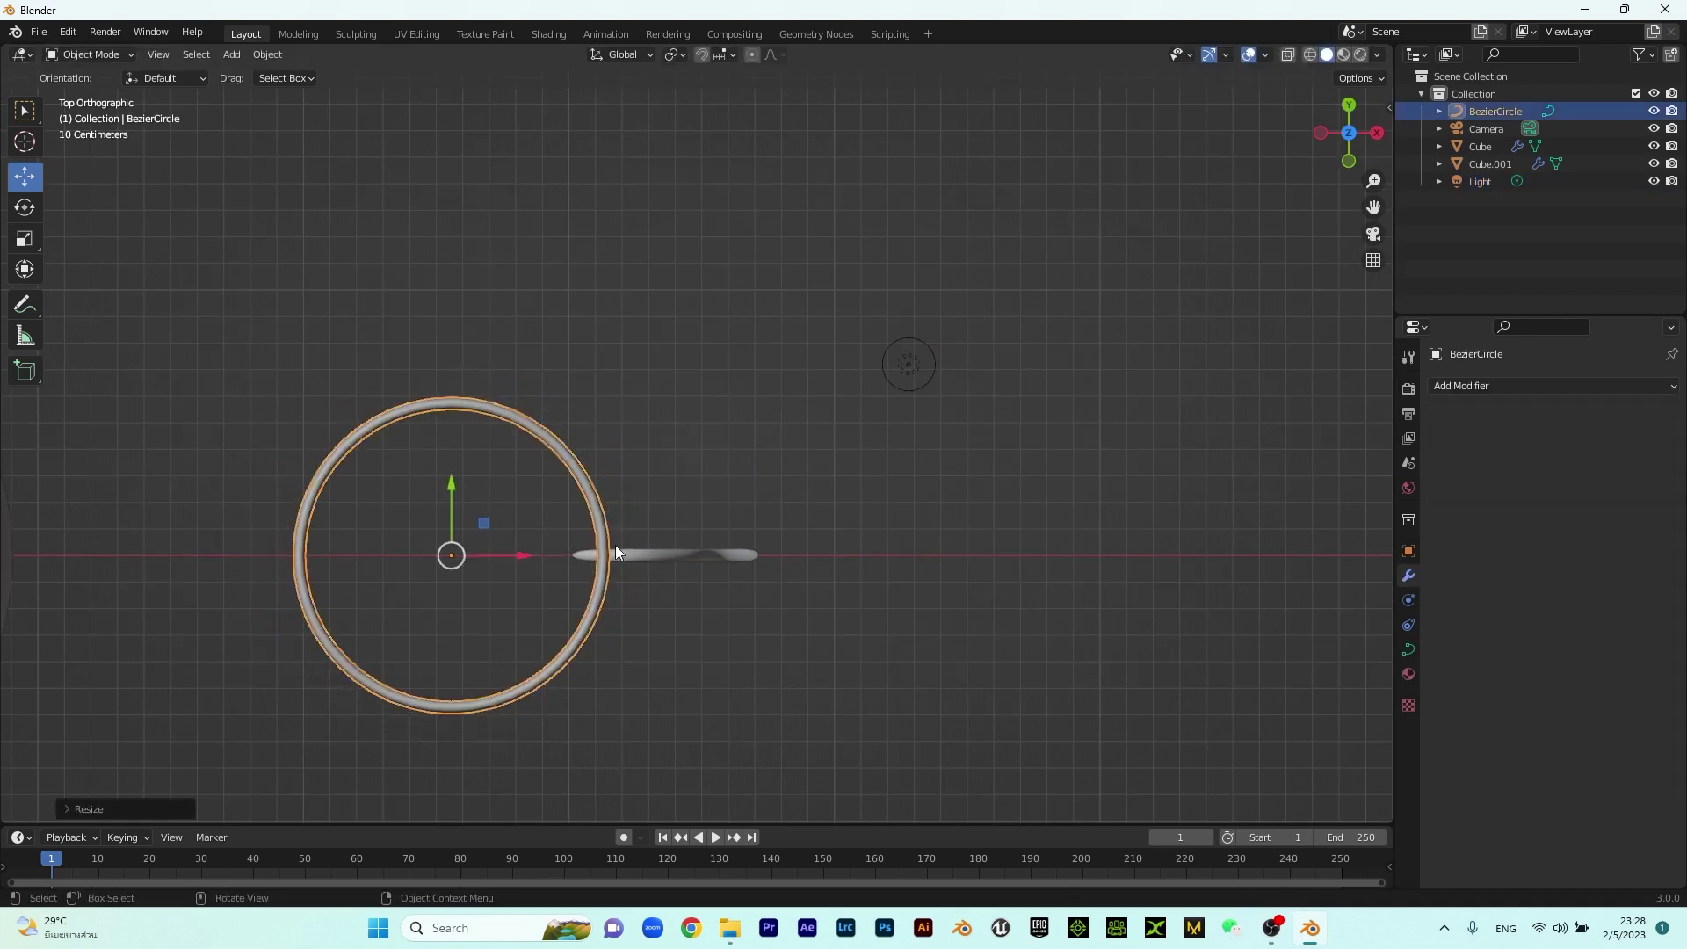
pyautogui.moveTo(517, 551); pyautogui.dragTo(573, 550)
pyautogui.click(689, 491)
pyautogui.moveTo(688, 590); pyautogui.dragTo(668, 360, button='middle')
pyautogui.click(668, 361)
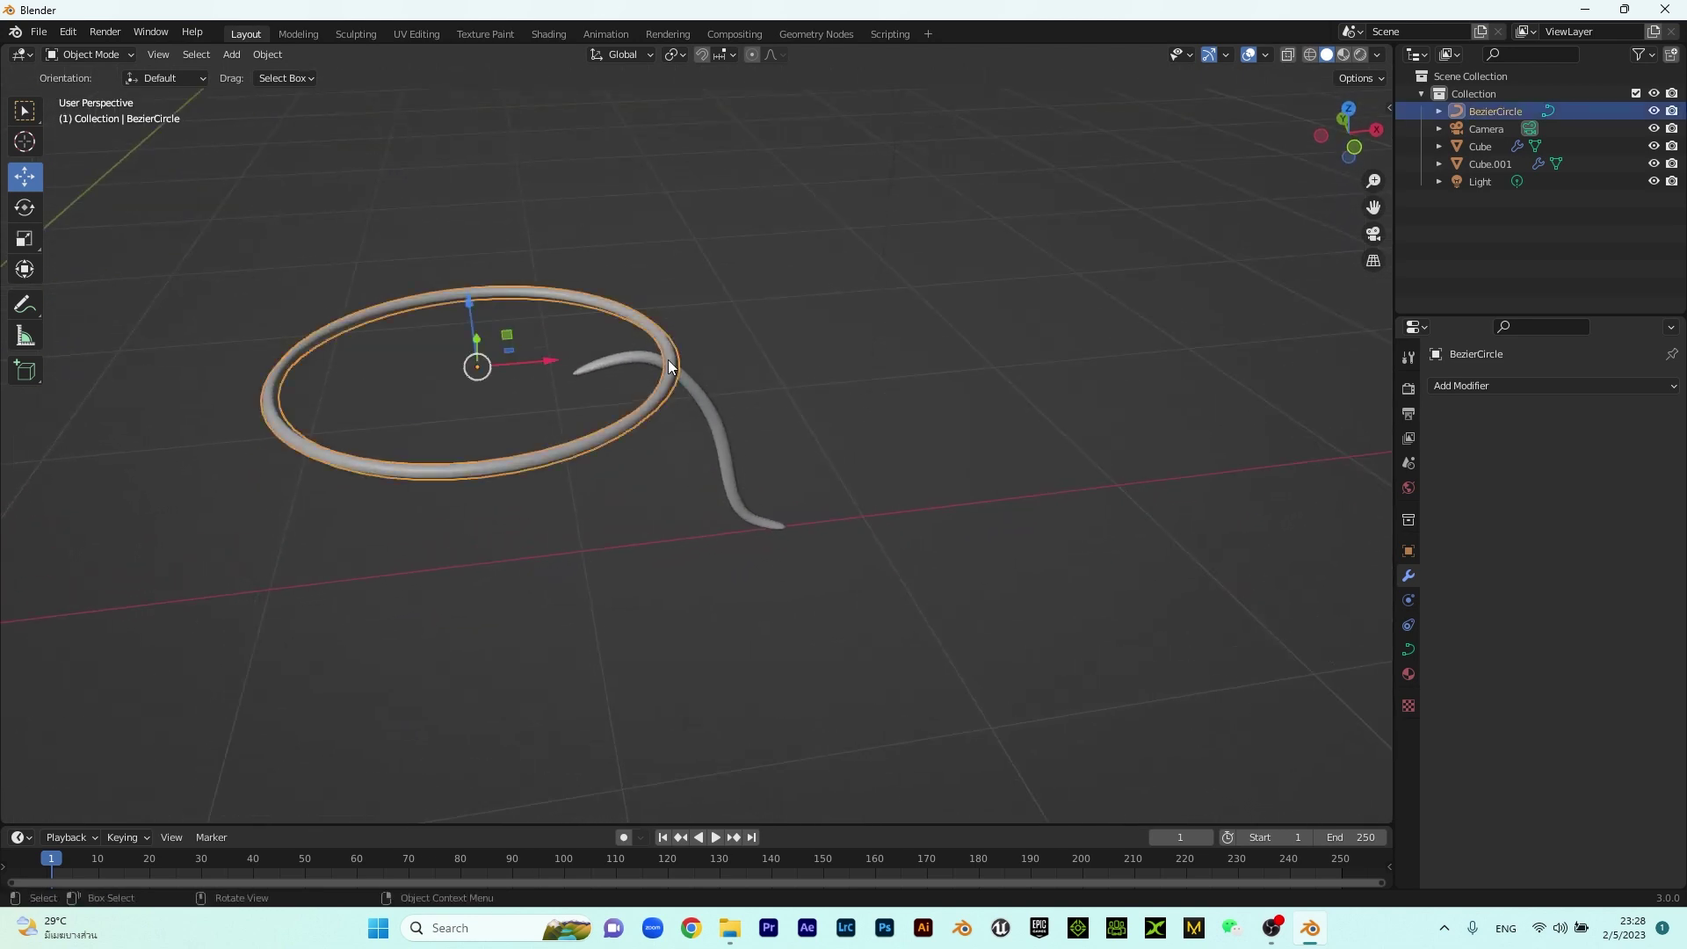
pyautogui.moveTo(552, 362); pyautogui.dragTo(516, 352)
pyautogui.click(773, 442)
# Move the leg's upper end face inward along X to lengthen the arm inside the ring, and leave mesh editing
pyautogui.moveTo(774, 442)
pyautogui.mouseDown(button='middle')
pyautogui.moveTo(769, 359)
pyautogui.moveTo(783, 419)
pyautogui.mouseUp(button='middle')
pyautogui.scroll(5, 634, 398)
pyautogui.moveTo(631, 250); pyautogui.dragTo(562, 285, button='middle')
pyautogui.click(589, 258)
pyautogui.press('Tab')
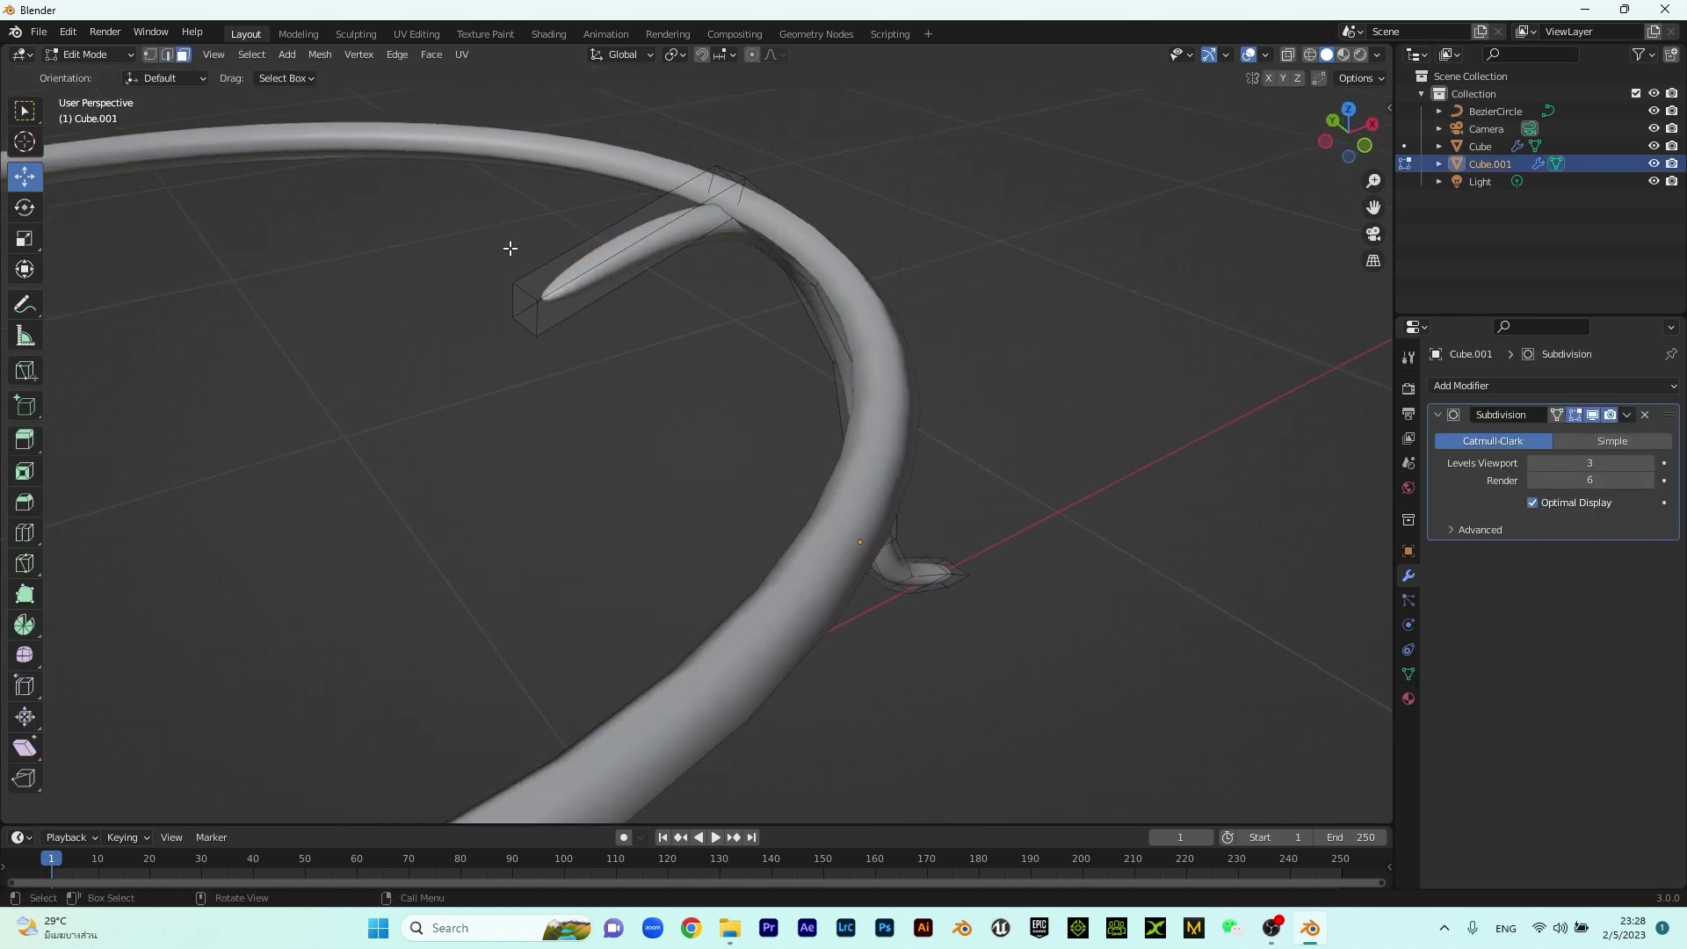
pyautogui.click(534, 311)
pyautogui.moveTo(533, 313); pyautogui.dragTo(528, 336, button='middle')
pyautogui.moveTo(447, 288); pyautogui.dragTo(312, 305)
pyautogui.moveTo(380, 332); pyautogui.dragTo(379, 322, button='middle')
pyautogui.press('Tab')
pyautogui.click(628, 465)
# Lower the ring slightly along Z onto the leg
pyautogui.scroll(-4, 642, 457)
pyautogui.moveTo(756, 408); pyautogui.dragTo(865, 399, button='middle')
pyautogui.click(822, 343)
pyautogui.moveTo(677, 387); pyautogui.dragTo(677, 392)
pyautogui.moveTo(995, 508); pyautogui.dragTo(975, 520, button='middle')
# Duplicate the curved leg and move the copy along X to the opposite side of the ring
pyautogui.press('KP_7')
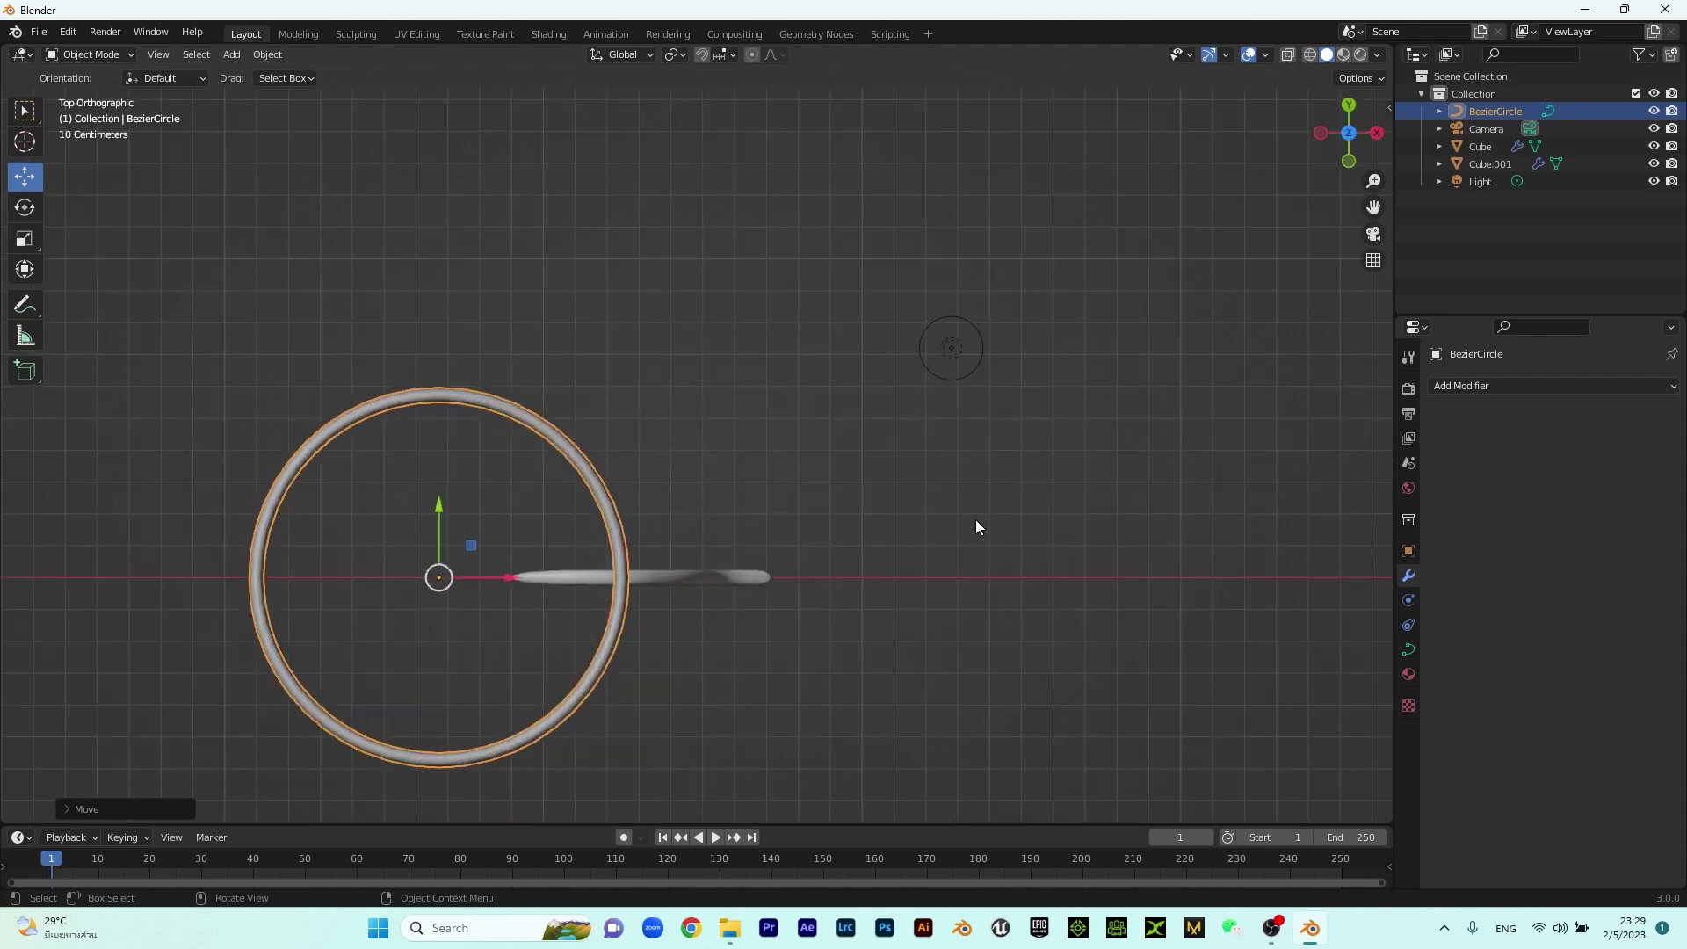
pyautogui.click(818, 562)
pyautogui.keyDown('shift'); pyautogui.moveTo(624, 598); pyautogui.dragTo(979, 484, button='middle'); pyautogui.keyUp('shift')
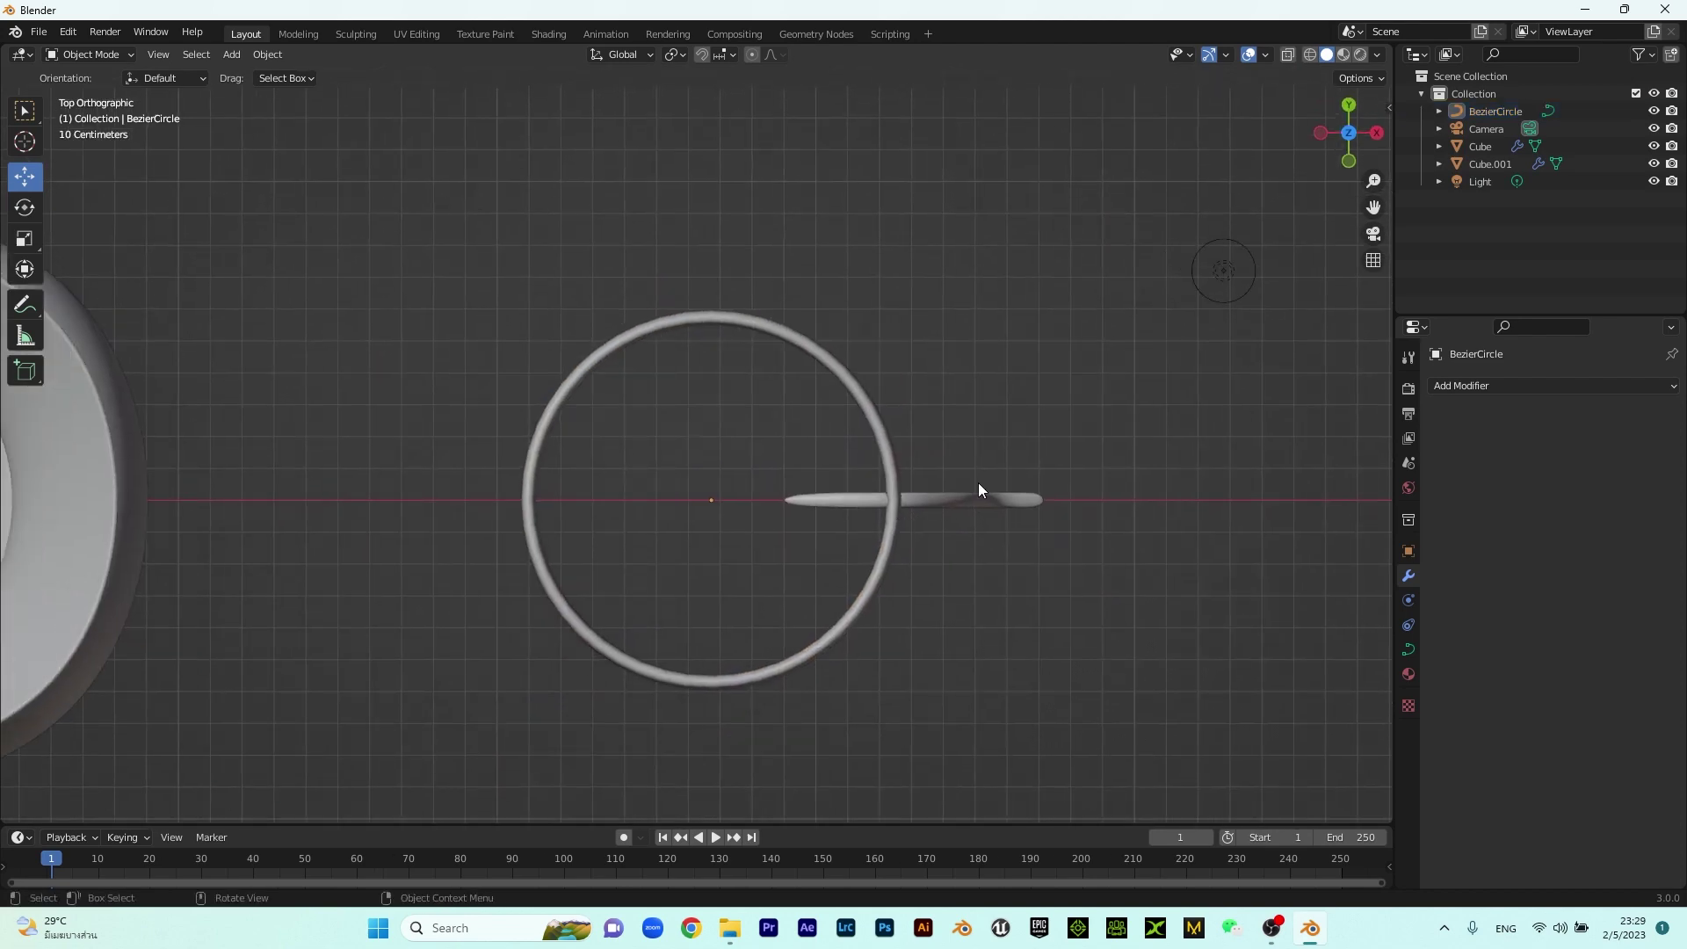
pyautogui.click(955, 499)
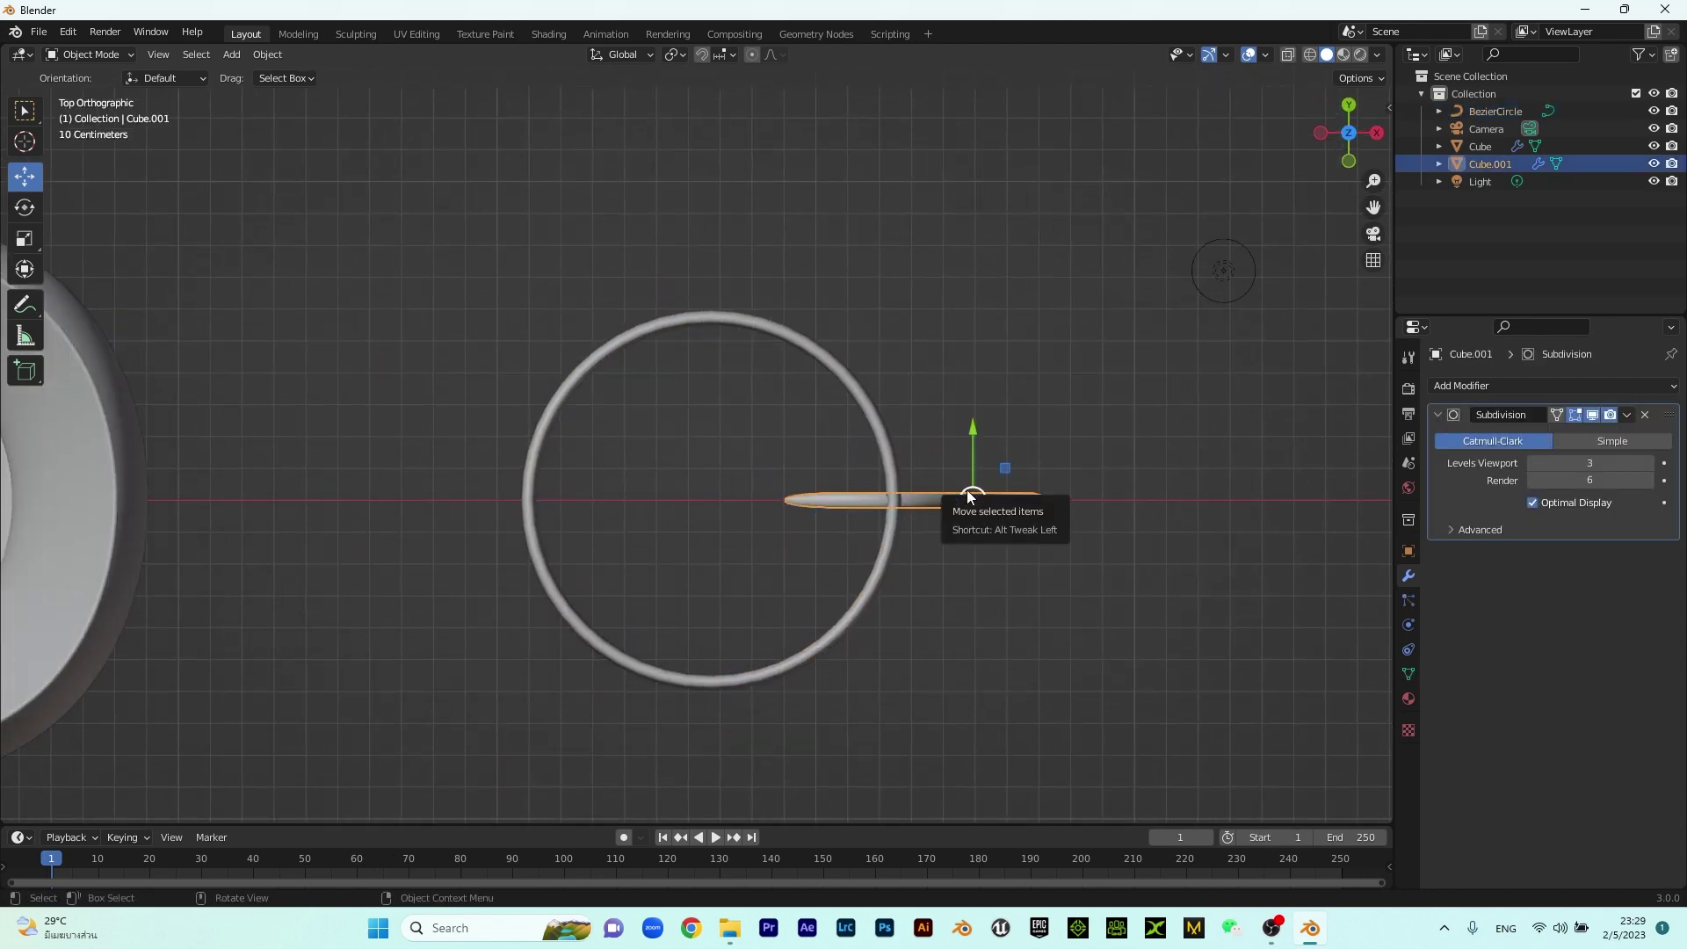
pyautogui.hotkey('shift', 'd')
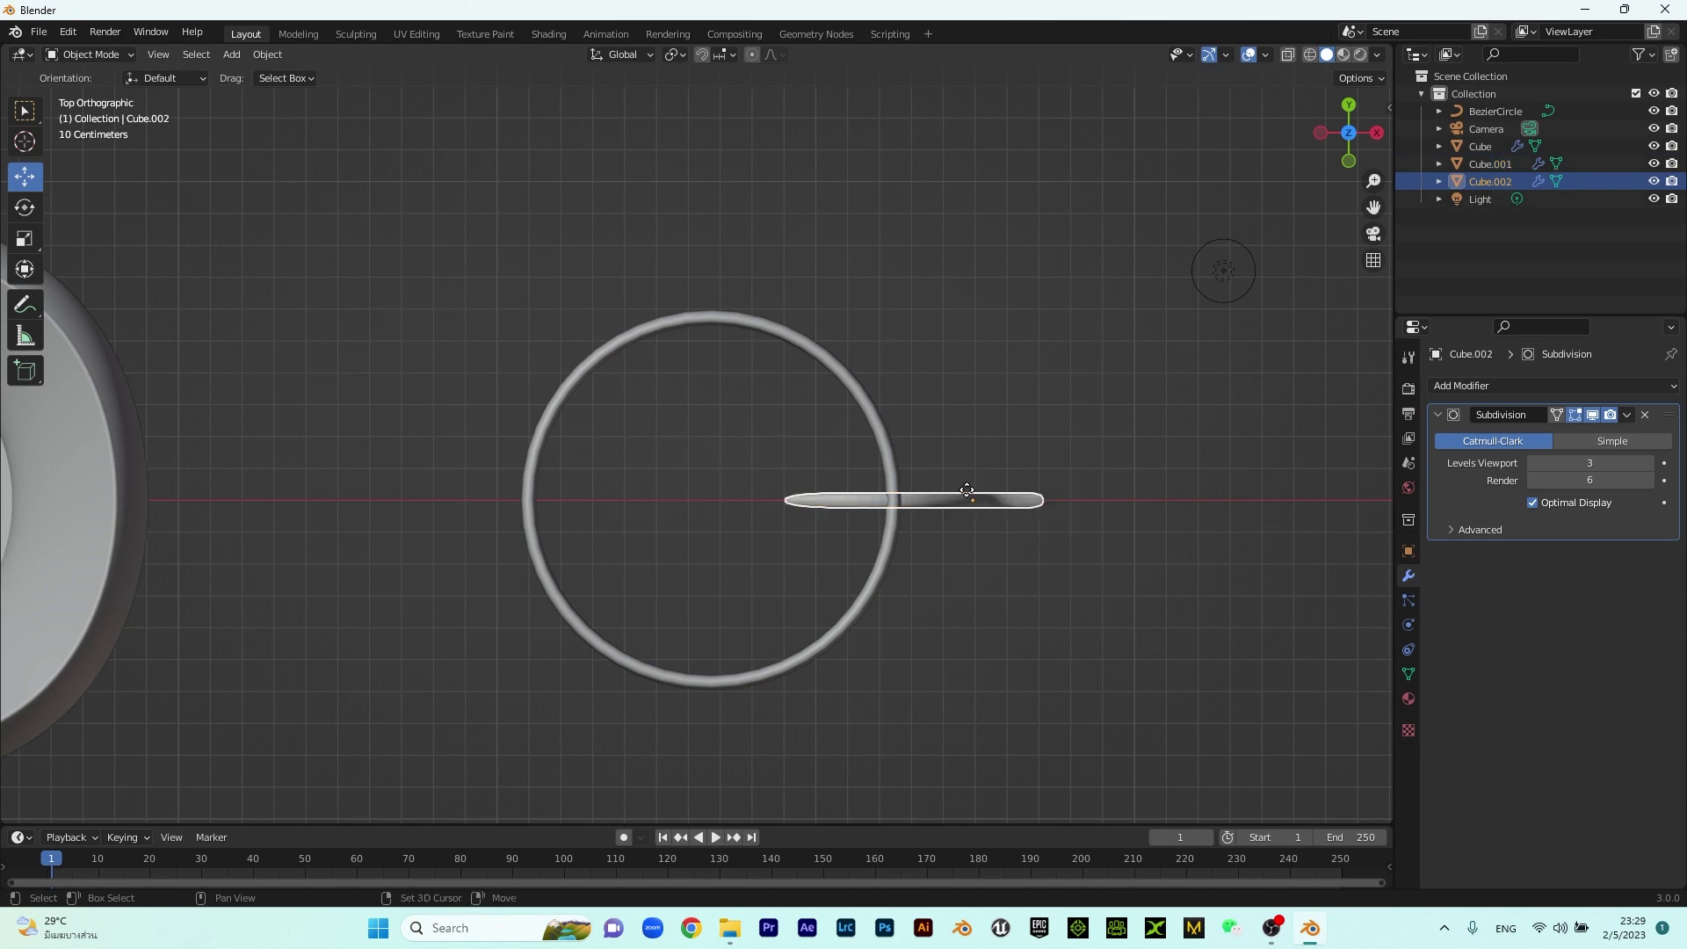
pyautogui.rightClick(971, 495)
pyautogui.press('g')
pyautogui.press('x')
pyautogui.click(639, 501)
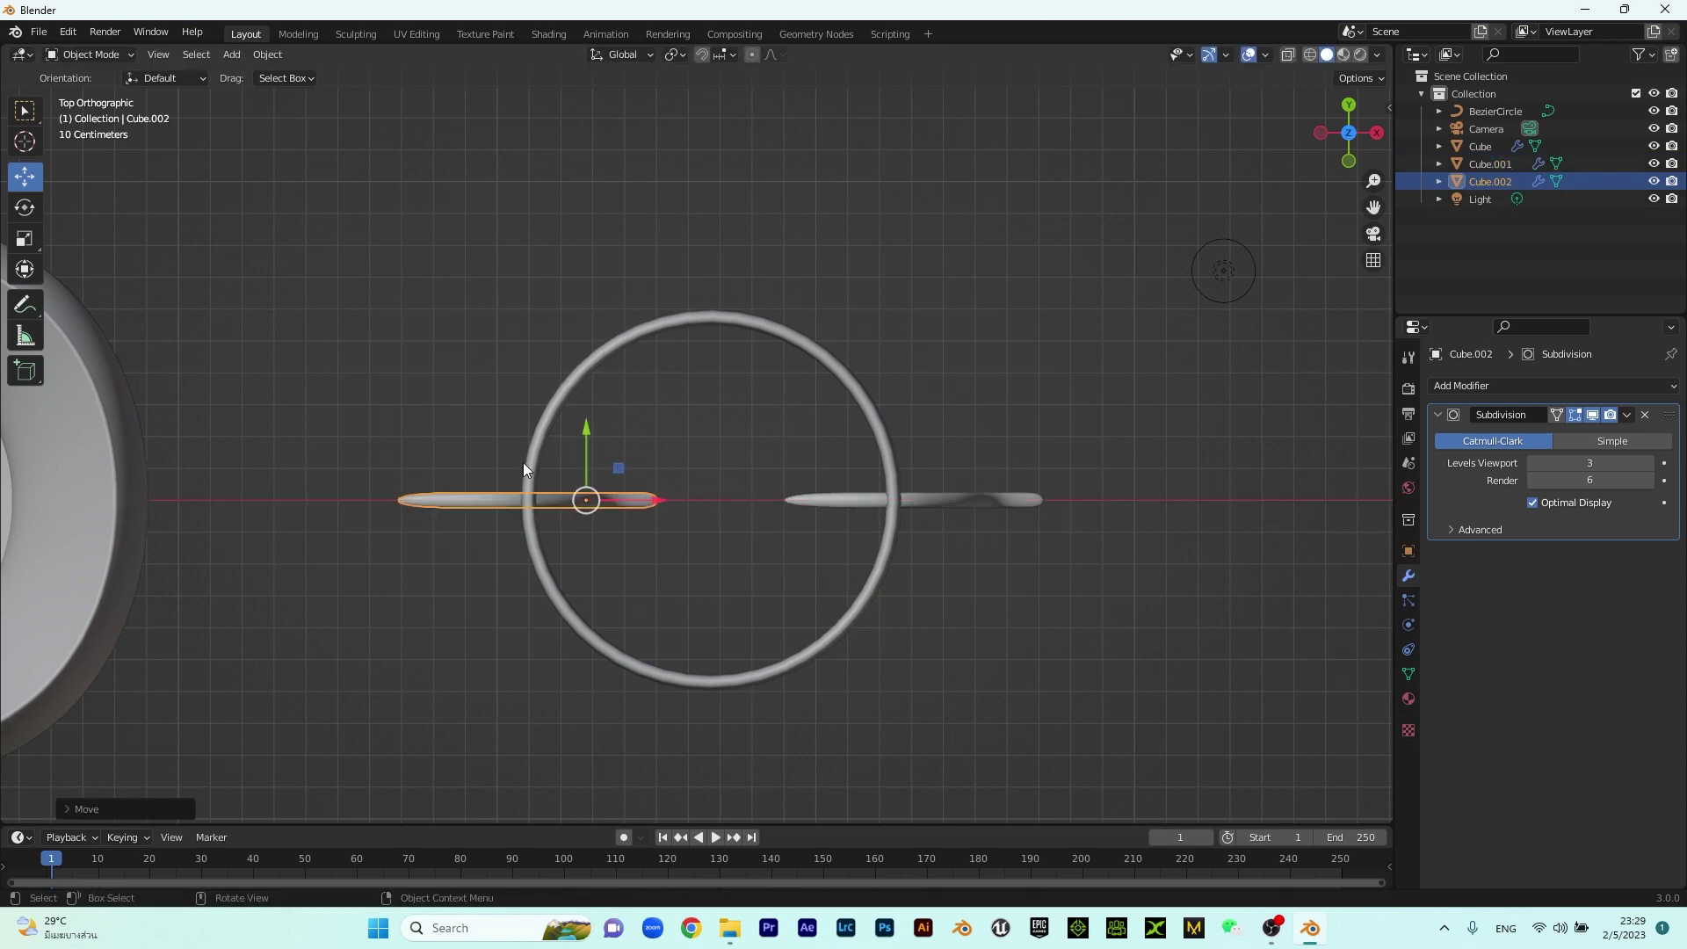
# Rotate the duplicated leg around Z and move it so it crosses the ring's rim on the upper-left side
pyautogui.click(24, 207)
pyautogui.moveTo(657, 534); pyautogui.dragTo(427, 367)
pyautogui.press('g')
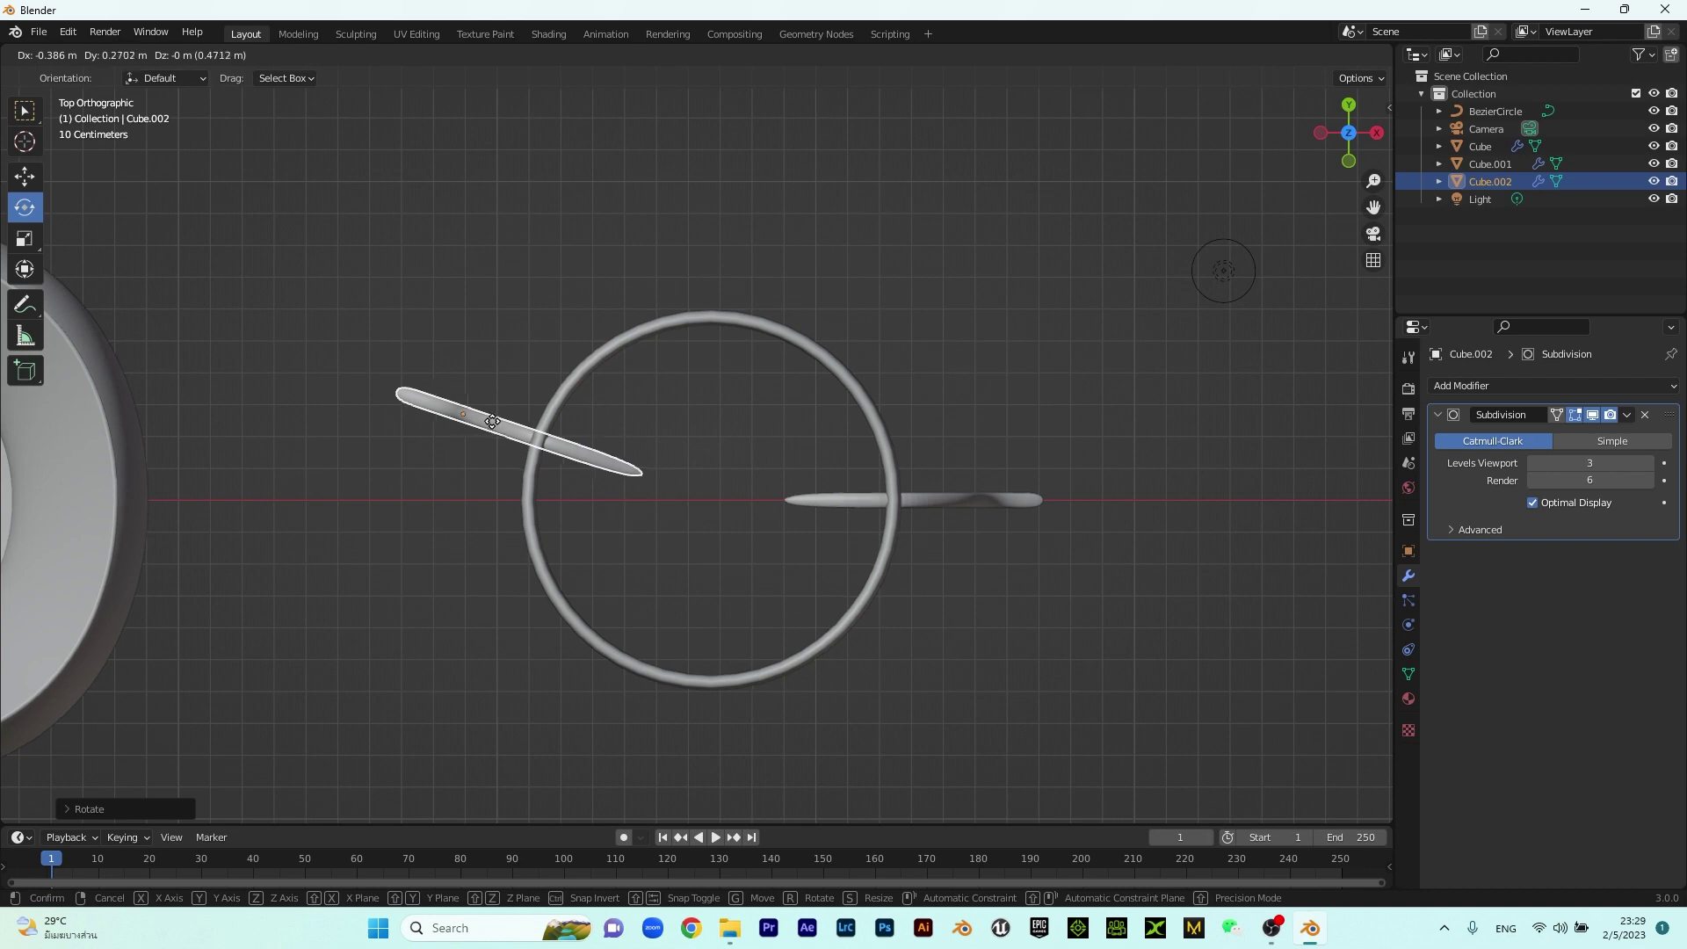
pyautogui.click(492, 413)
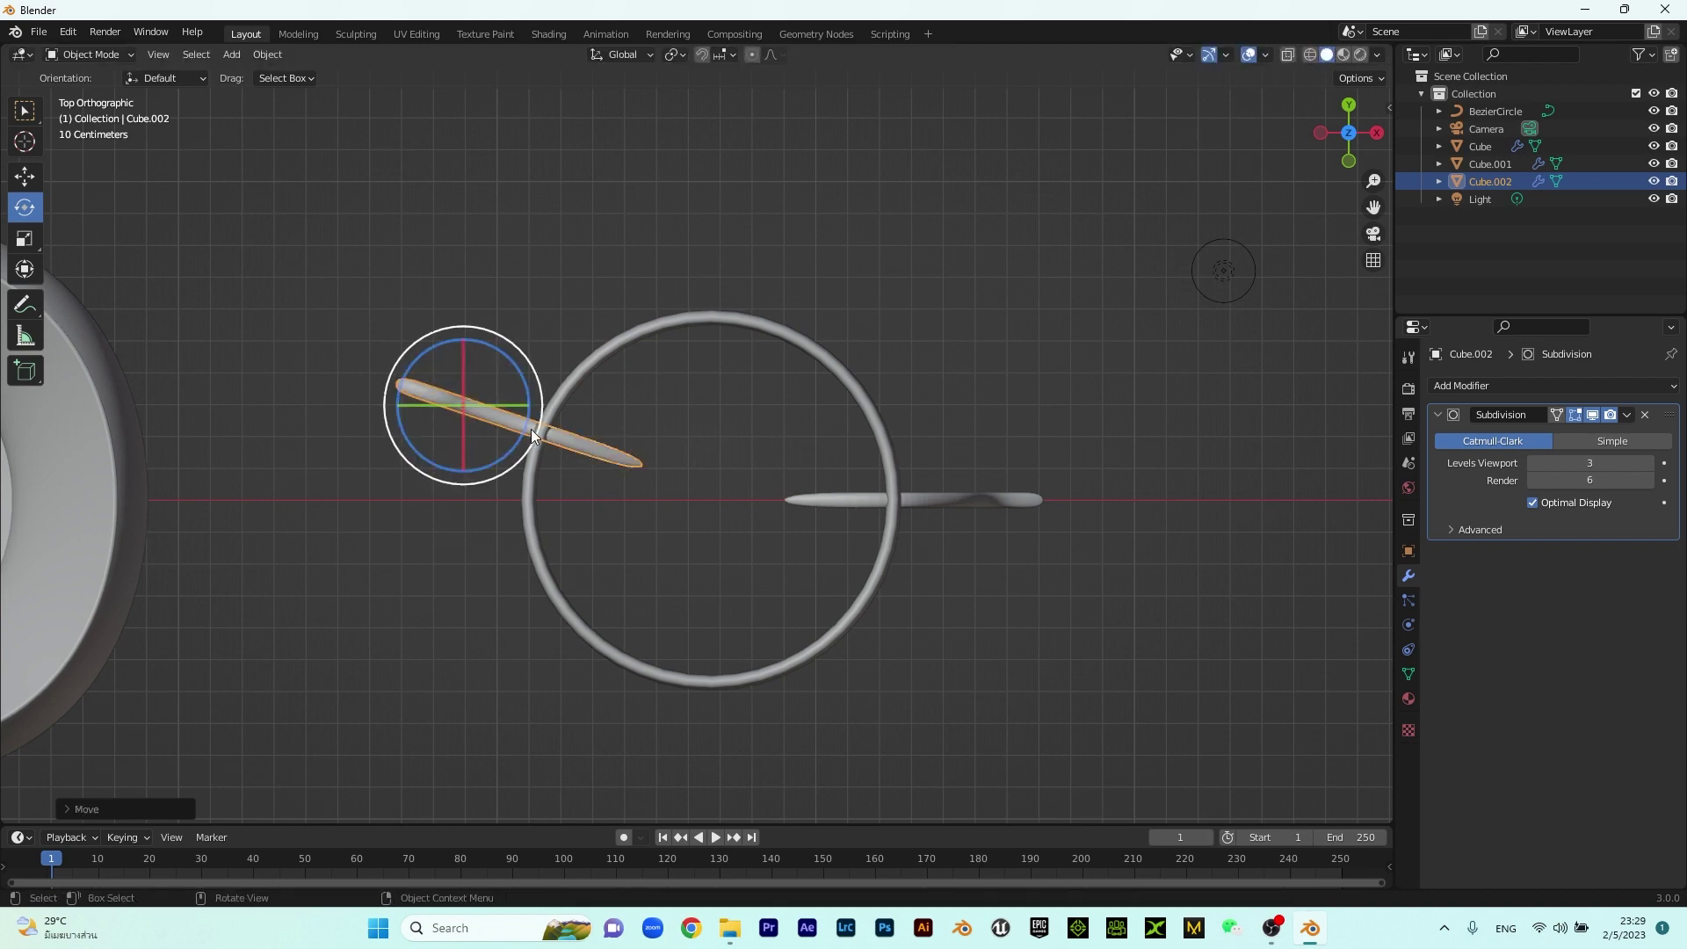
# Duplicate the angled leg, then rotate and move the copy to the ring's front rim
pyautogui.hotkey('shift', 'd')
pyautogui.rightClick(515, 426)
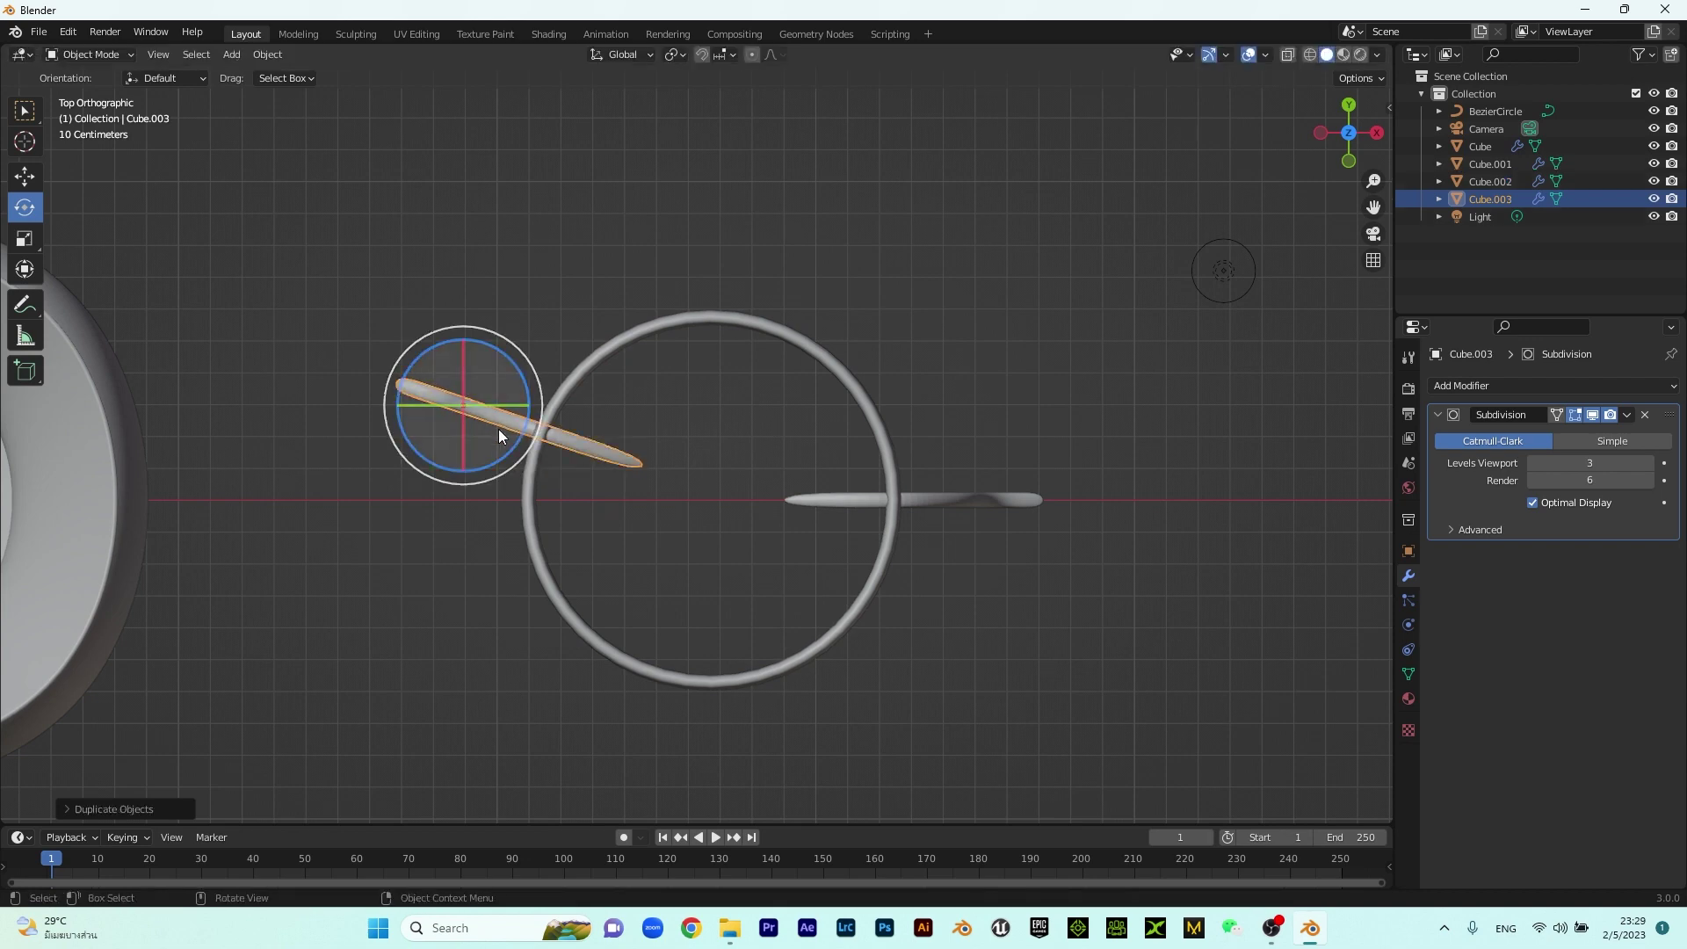
pyautogui.press('g')
pyautogui.click(467, 624)
pyautogui.moveTo(494, 636); pyautogui.dragTo(525, 533)
pyautogui.press('g')
pyautogui.click(567, 728)
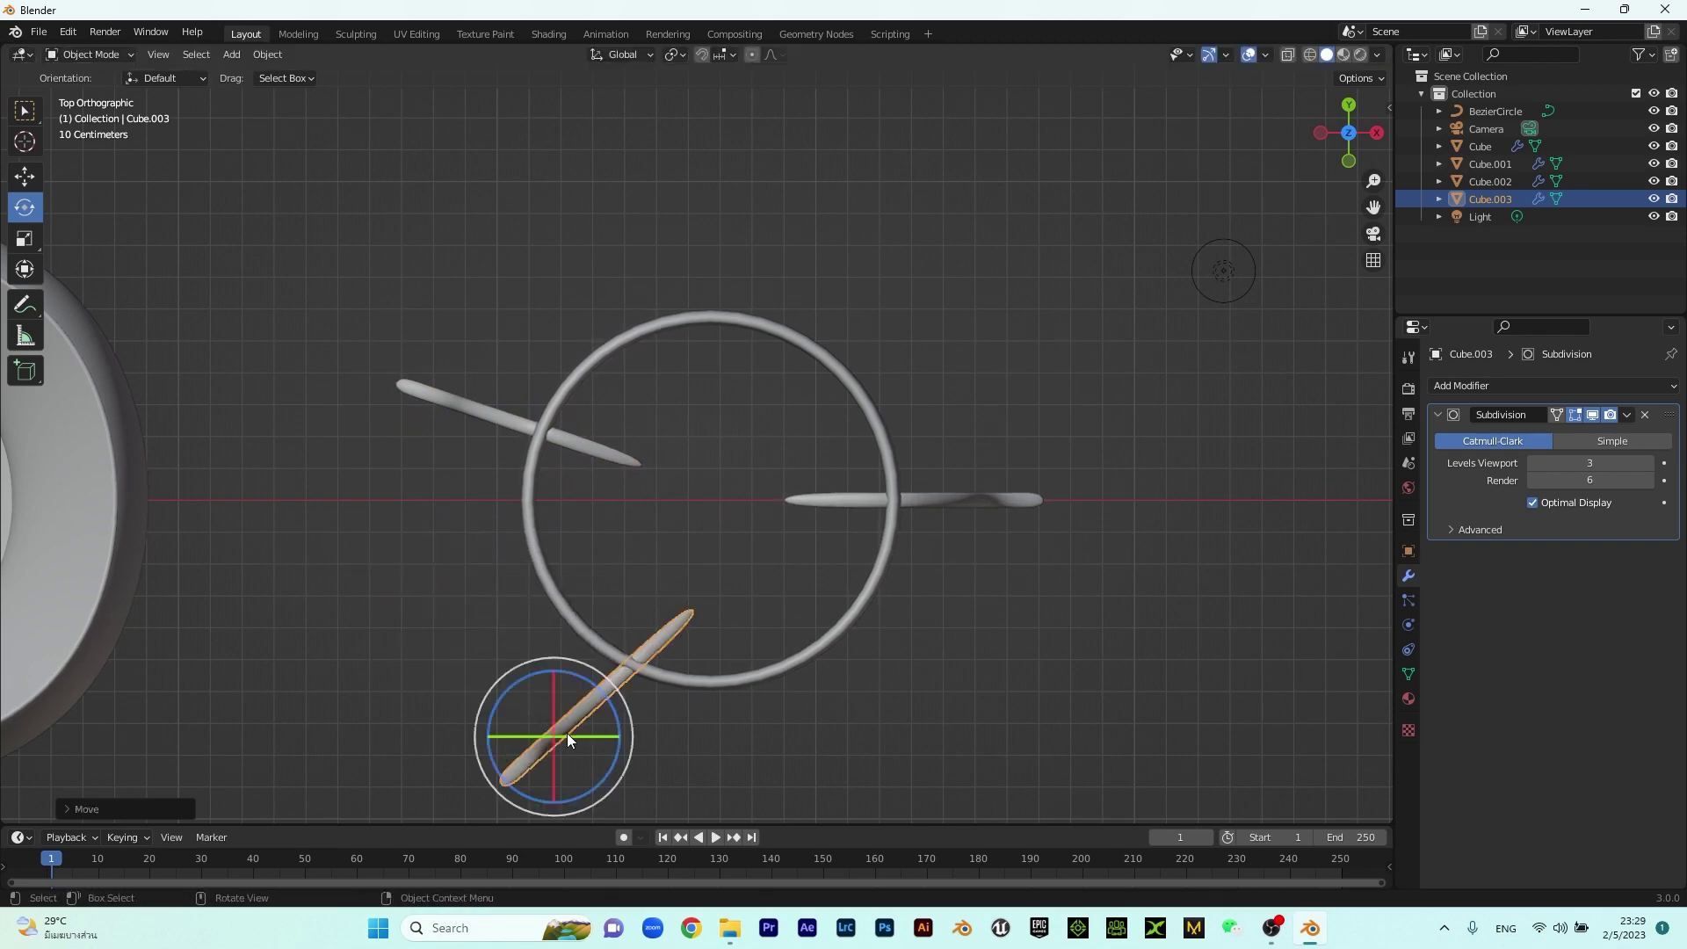
# Rotate and reposition the third leg until it runs straight along Y across the ring's front rim
pyautogui.moveTo(619, 775); pyautogui.dragTo(651, 745)
pyautogui.press('g')
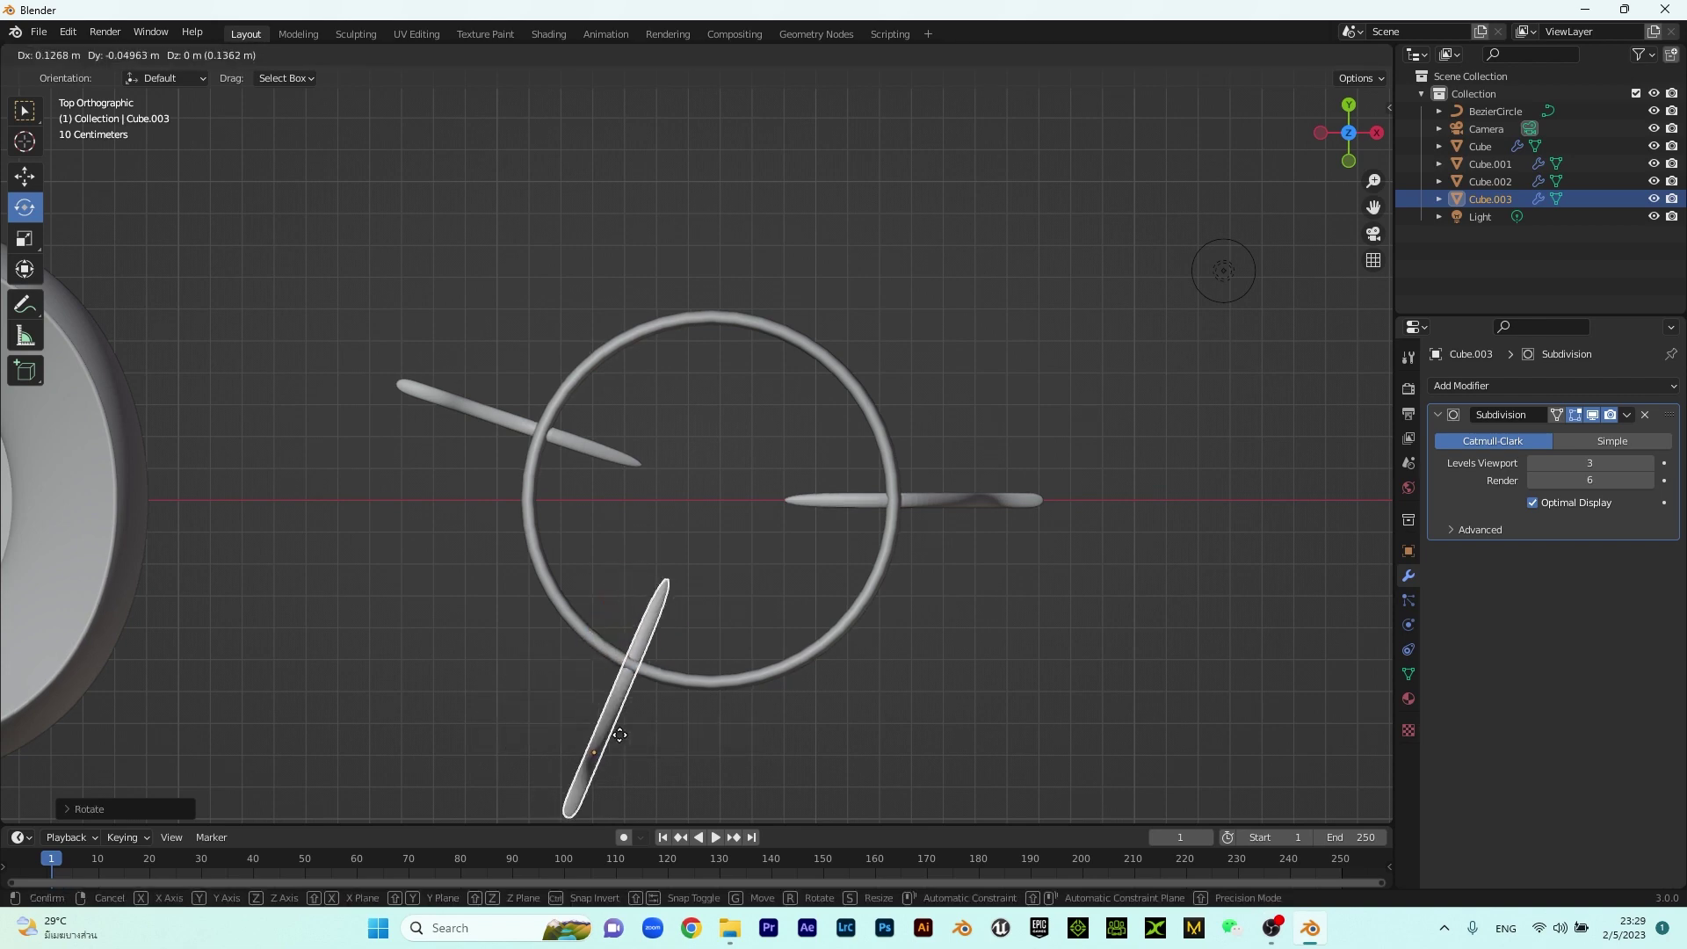
pyautogui.click(667, 762)
pyautogui.moveTo(712, 793); pyautogui.dragTo(719, 773)
pyautogui.press('g')
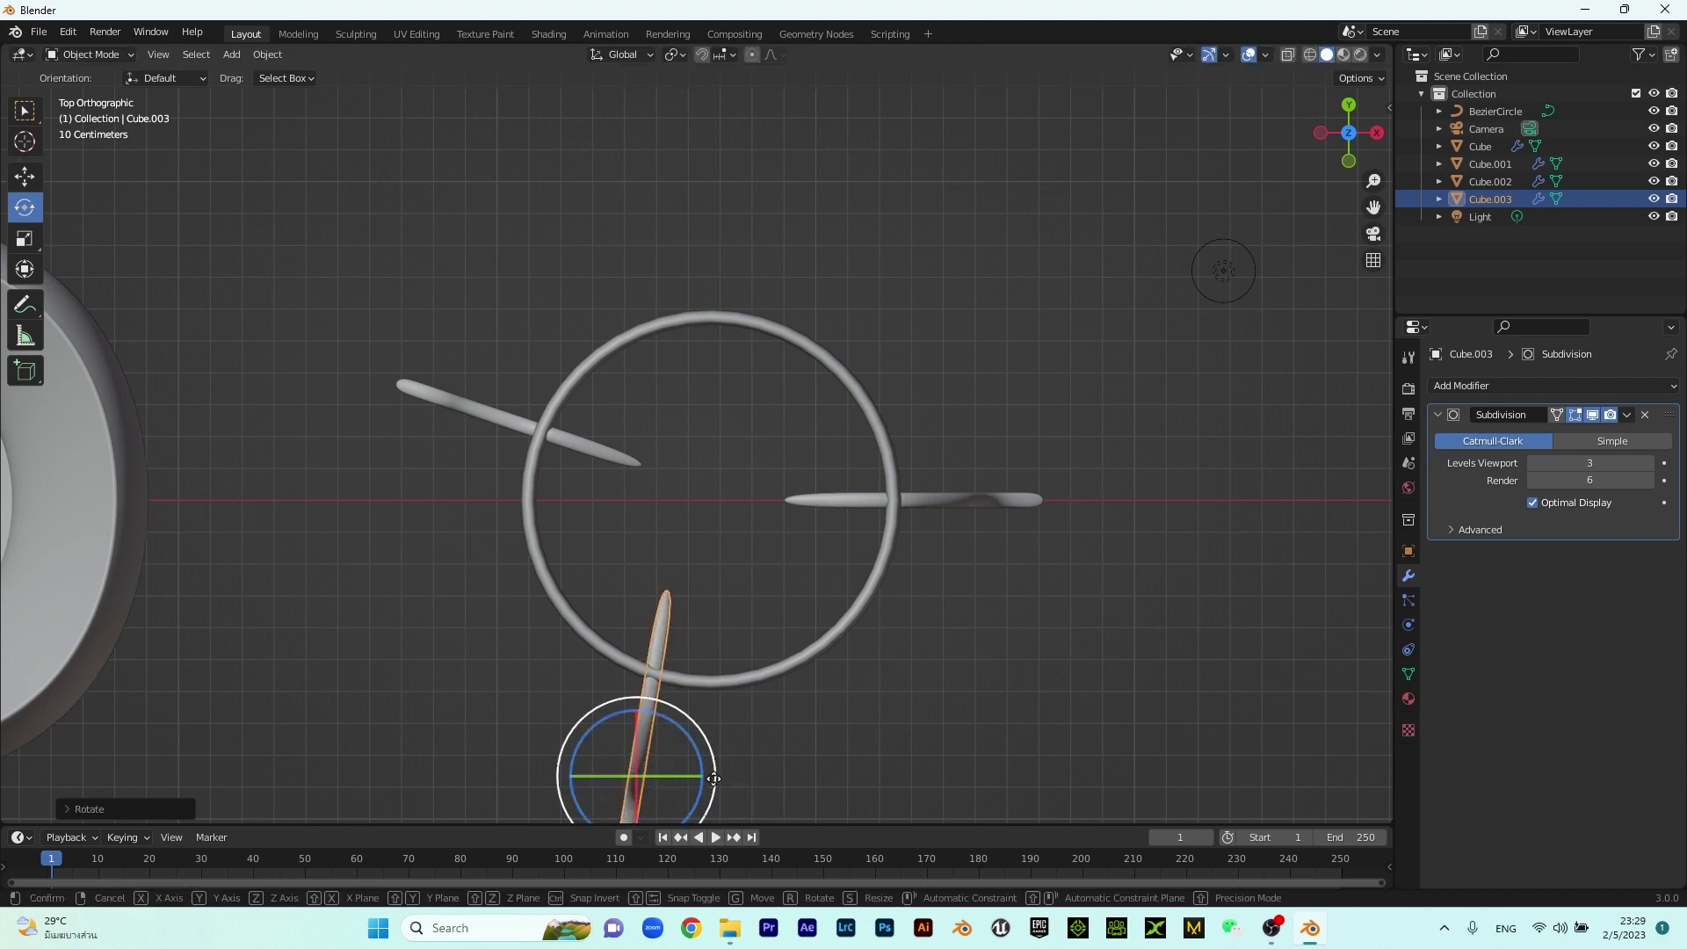
pyautogui.click(759, 777)
pyautogui.scroll(-2, 824, 717)
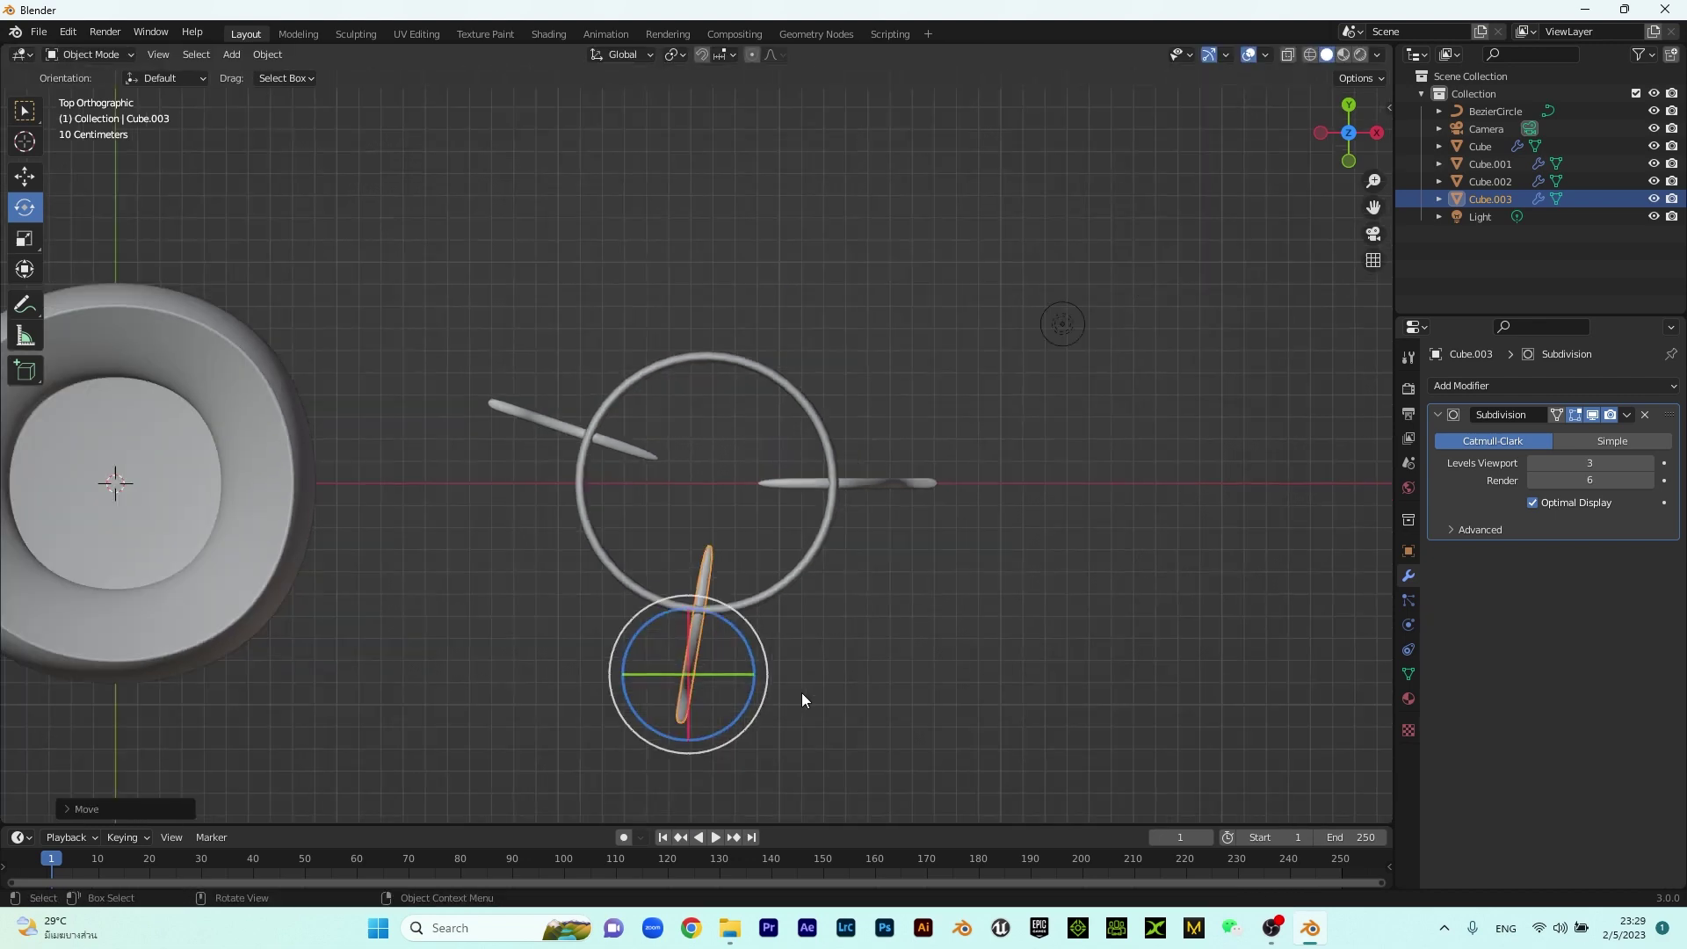
pyautogui.moveTo(767, 695); pyautogui.dragTo(688, 662)
pyautogui.press('g')
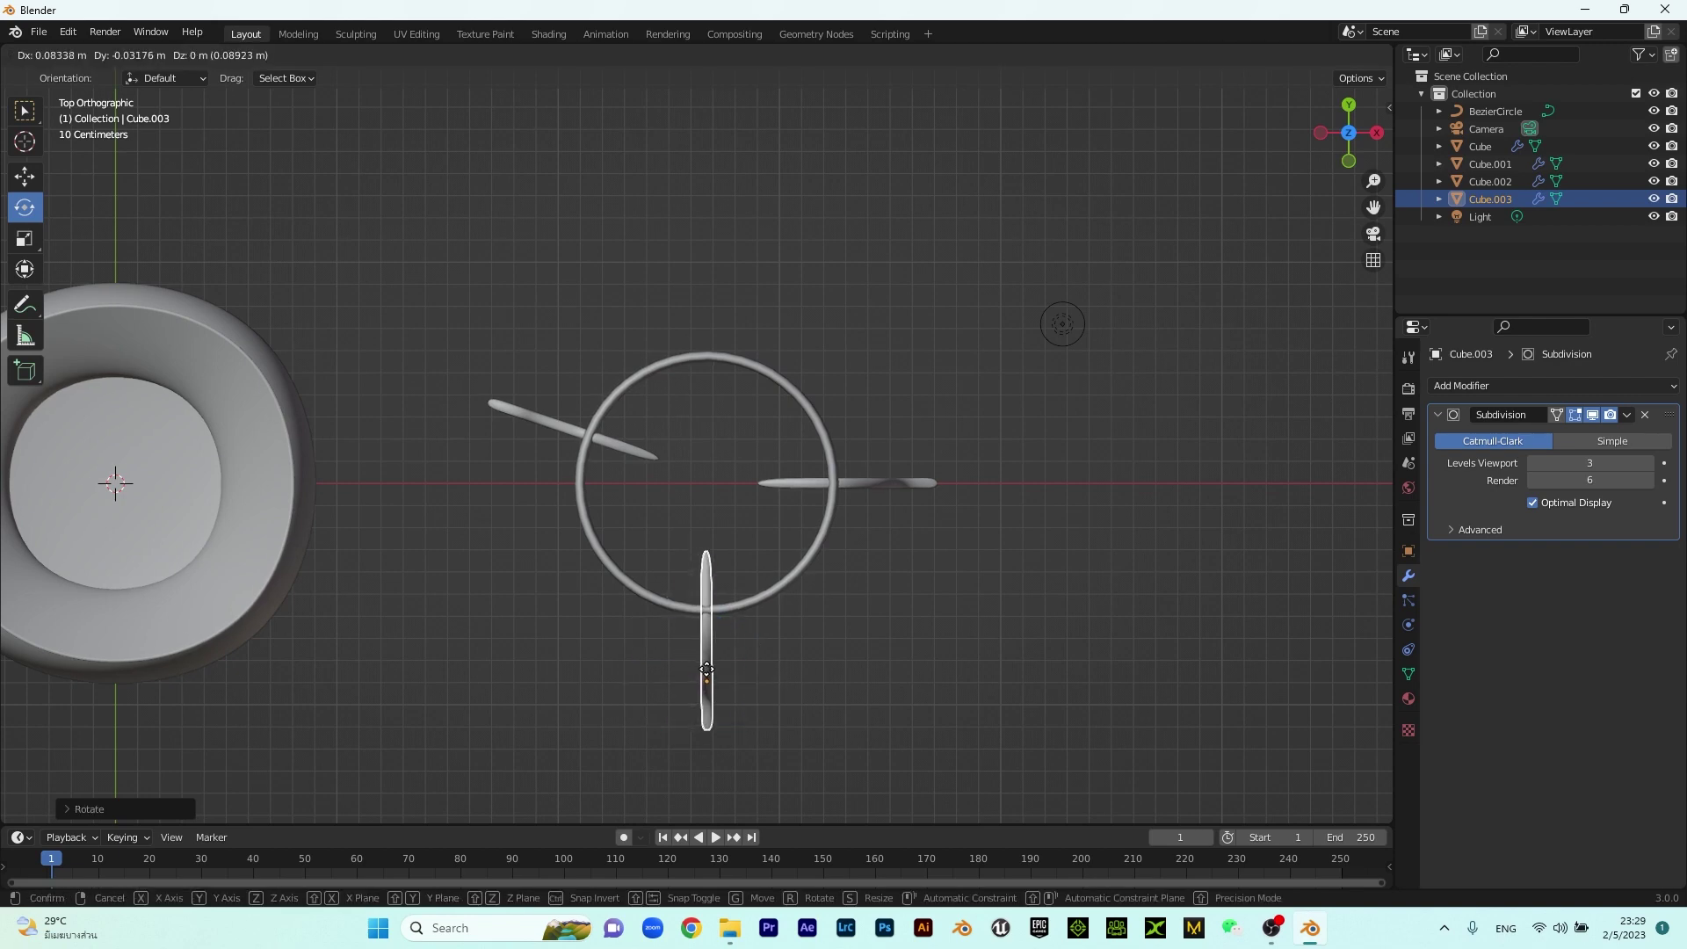
pyautogui.click(706, 670)
# Move the original leg and tilt it around Z so it crosses the ring's right rim at an angle
pyautogui.click(863, 483)
pyautogui.press('g')
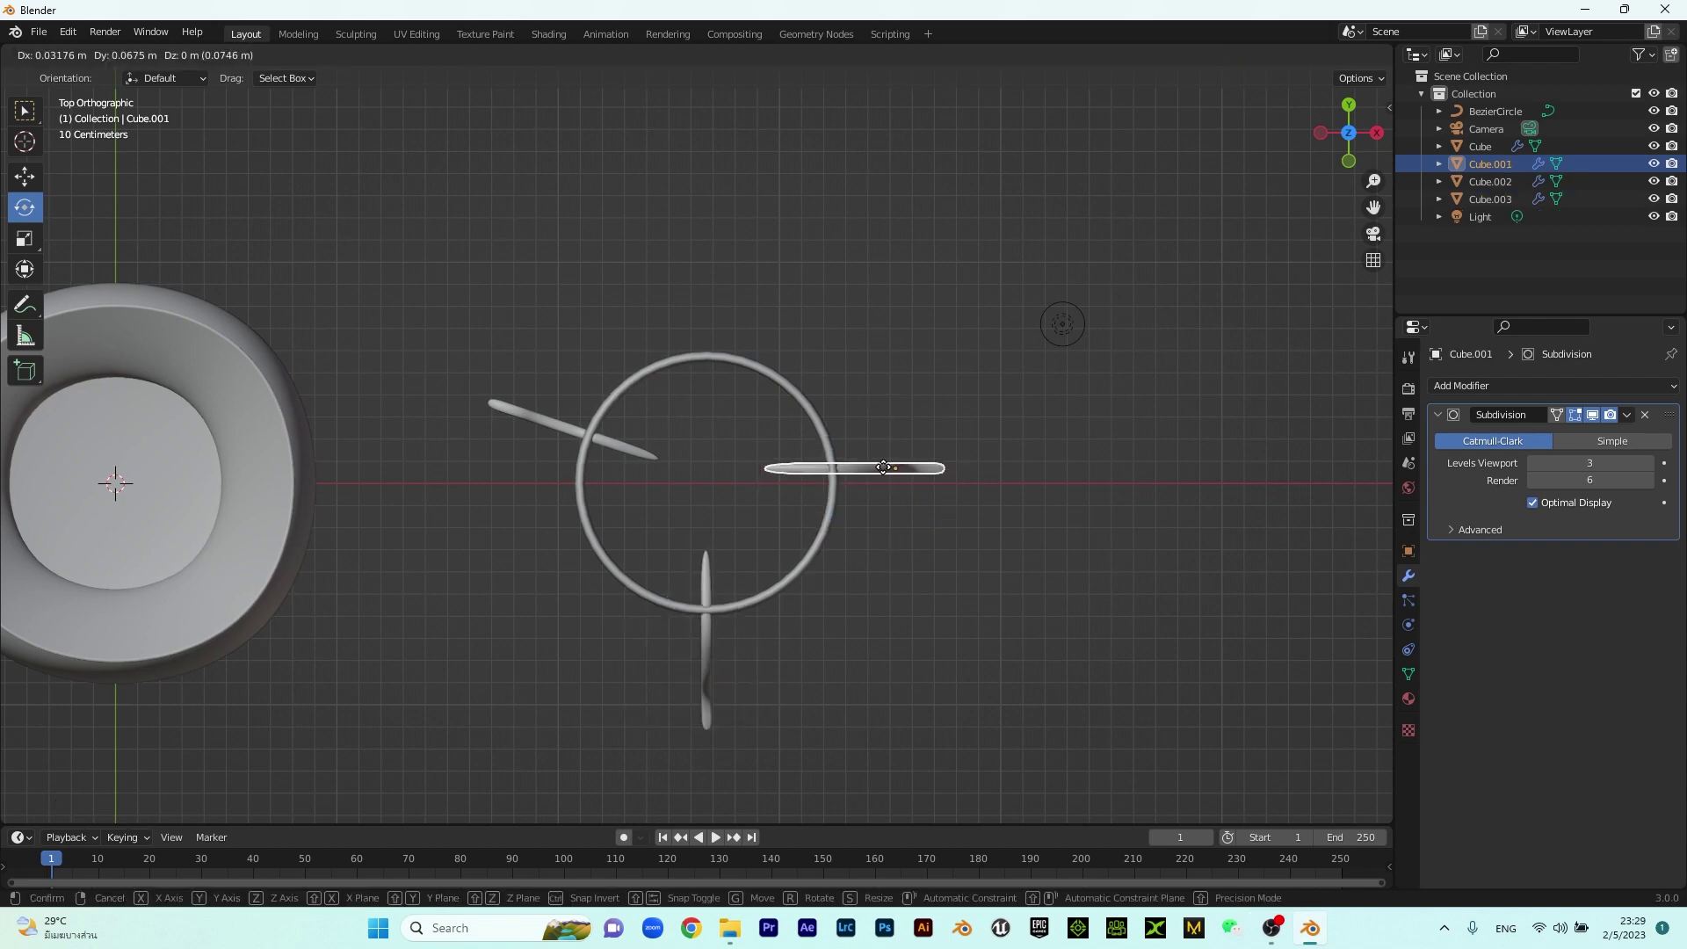
pyautogui.click(894, 467)
pyautogui.moveTo(963, 454); pyautogui.dragTo(964, 443)
pyautogui.press('g')
pyautogui.click(872, 458)
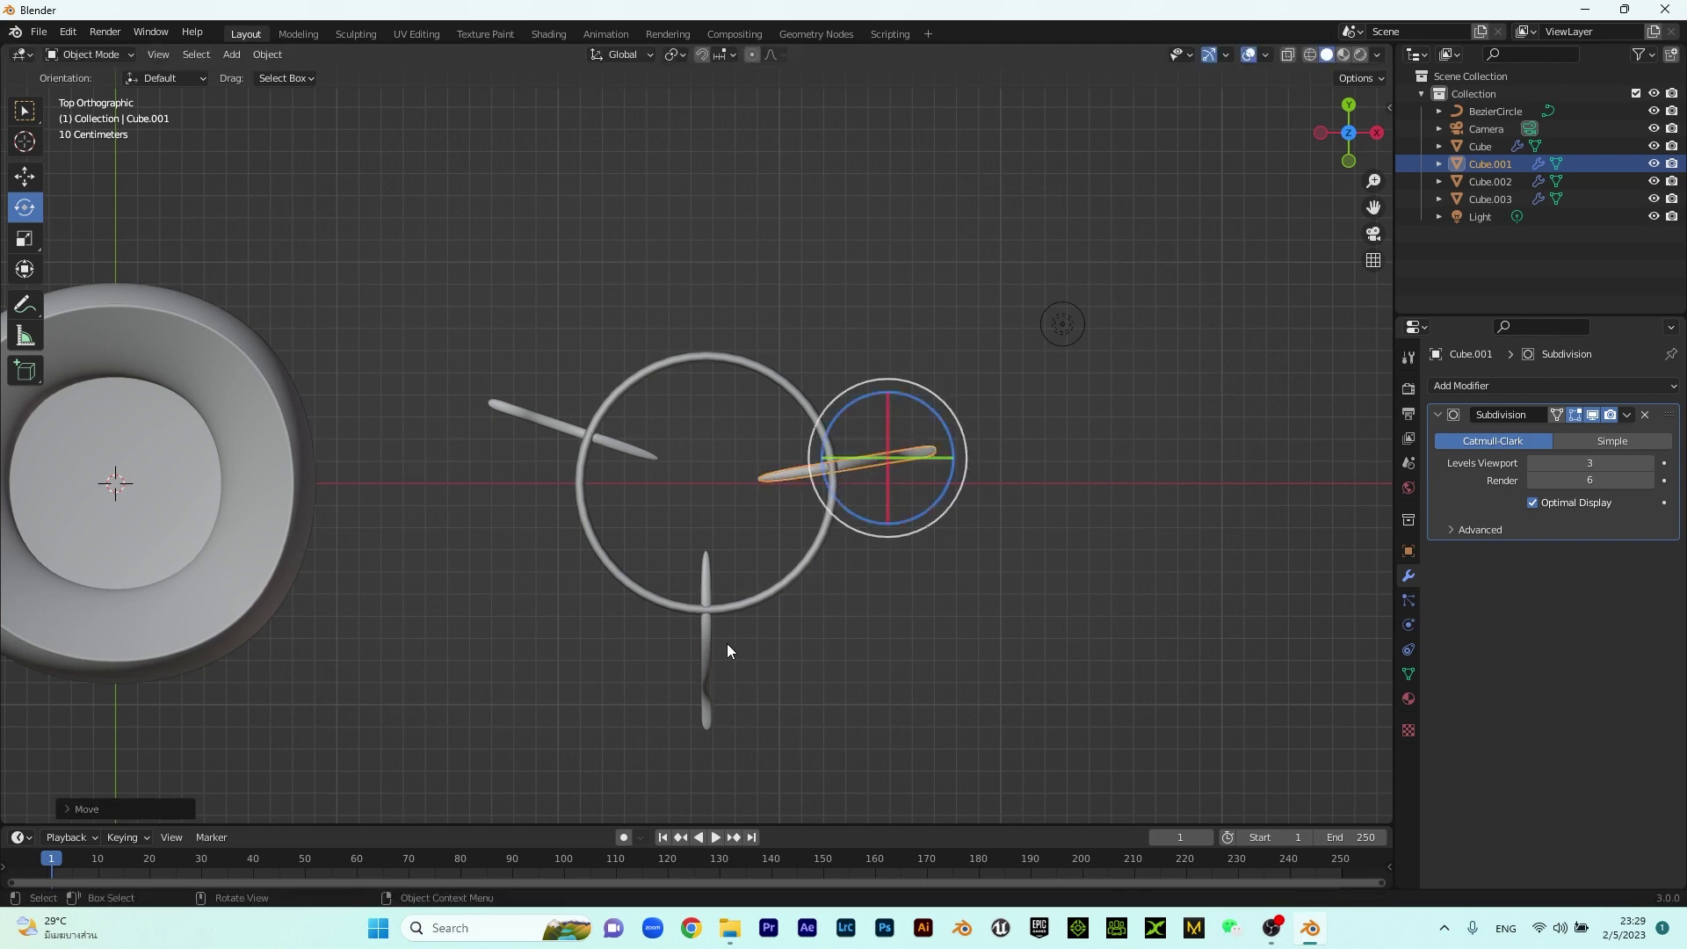
# Nudge the third leg slightly inward along Y at the ring's front rim
pyautogui.click(703, 668)
pyautogui.scroll(1, 713, 682)
pyautogui.press('g')
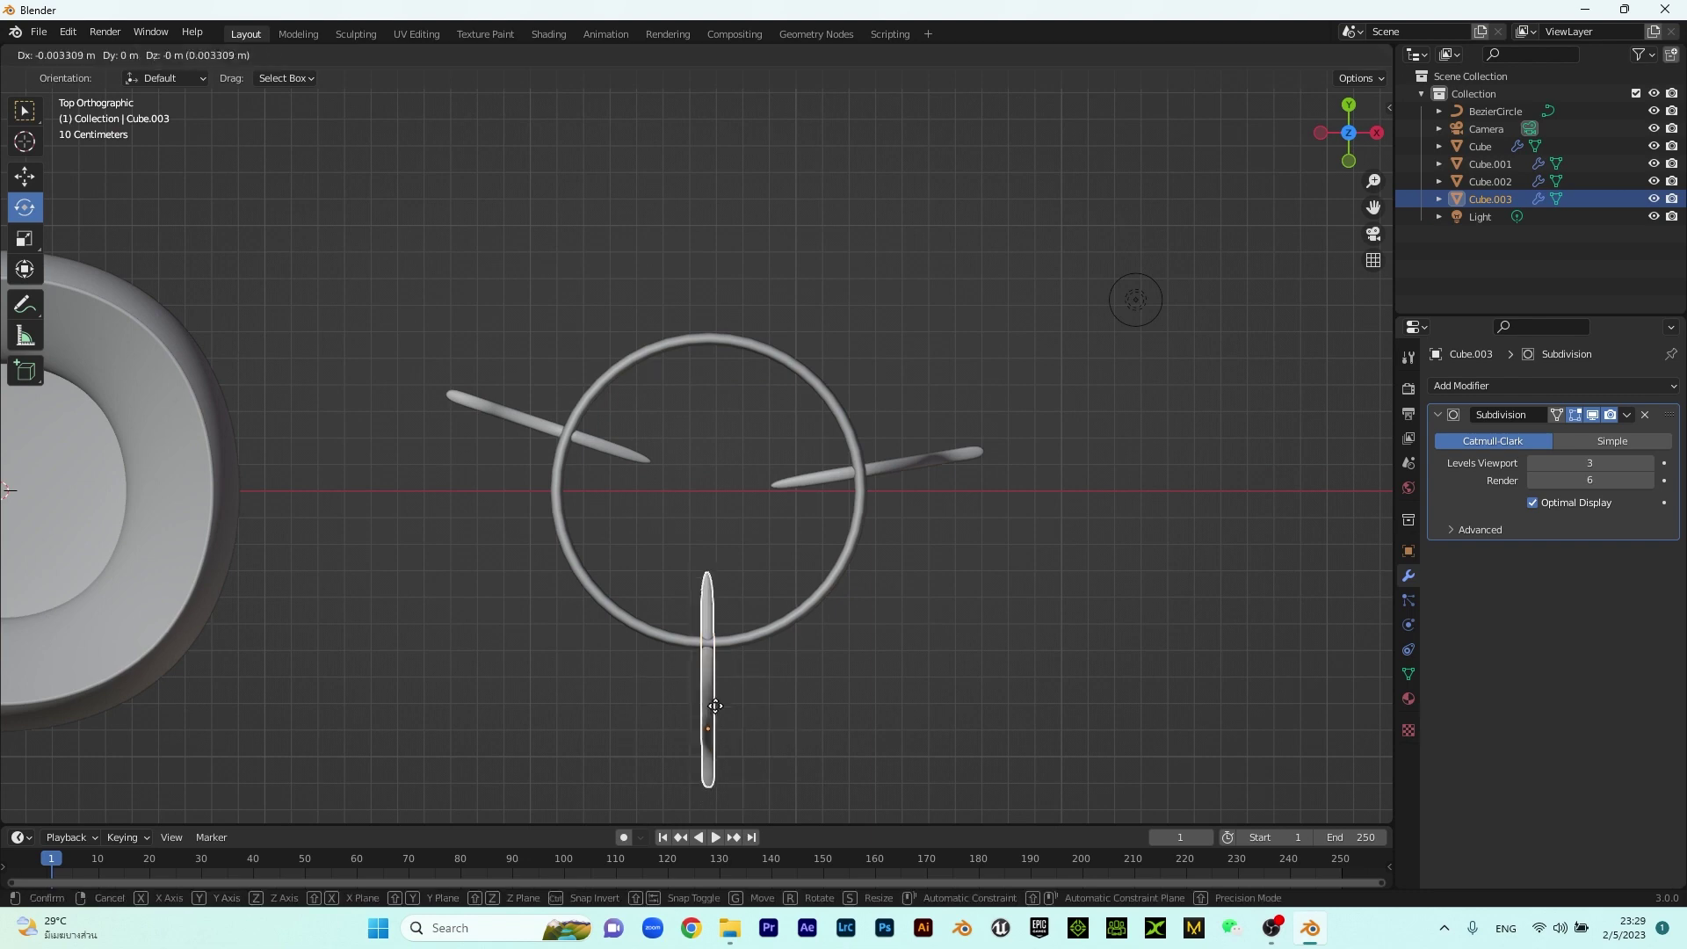
pyautogui.click(716, 697)
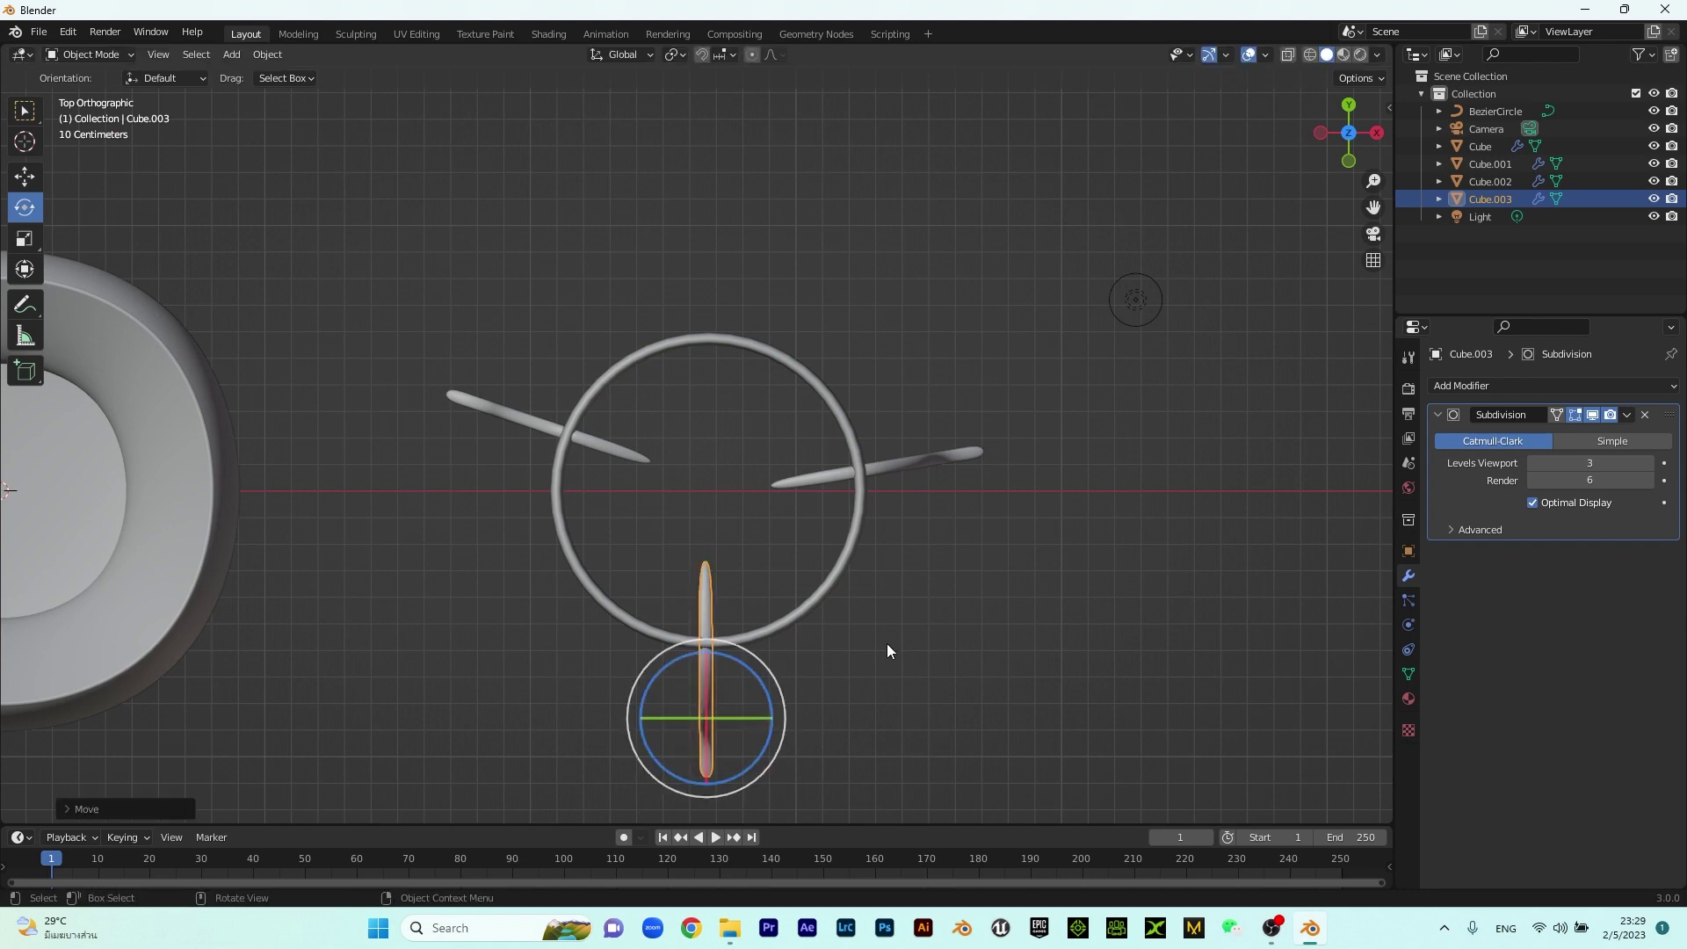
pyautogui.click(940, 620)
pyautogui.moveTo(940, 620); pyautogui.dragTo(820, 480, button='middle')
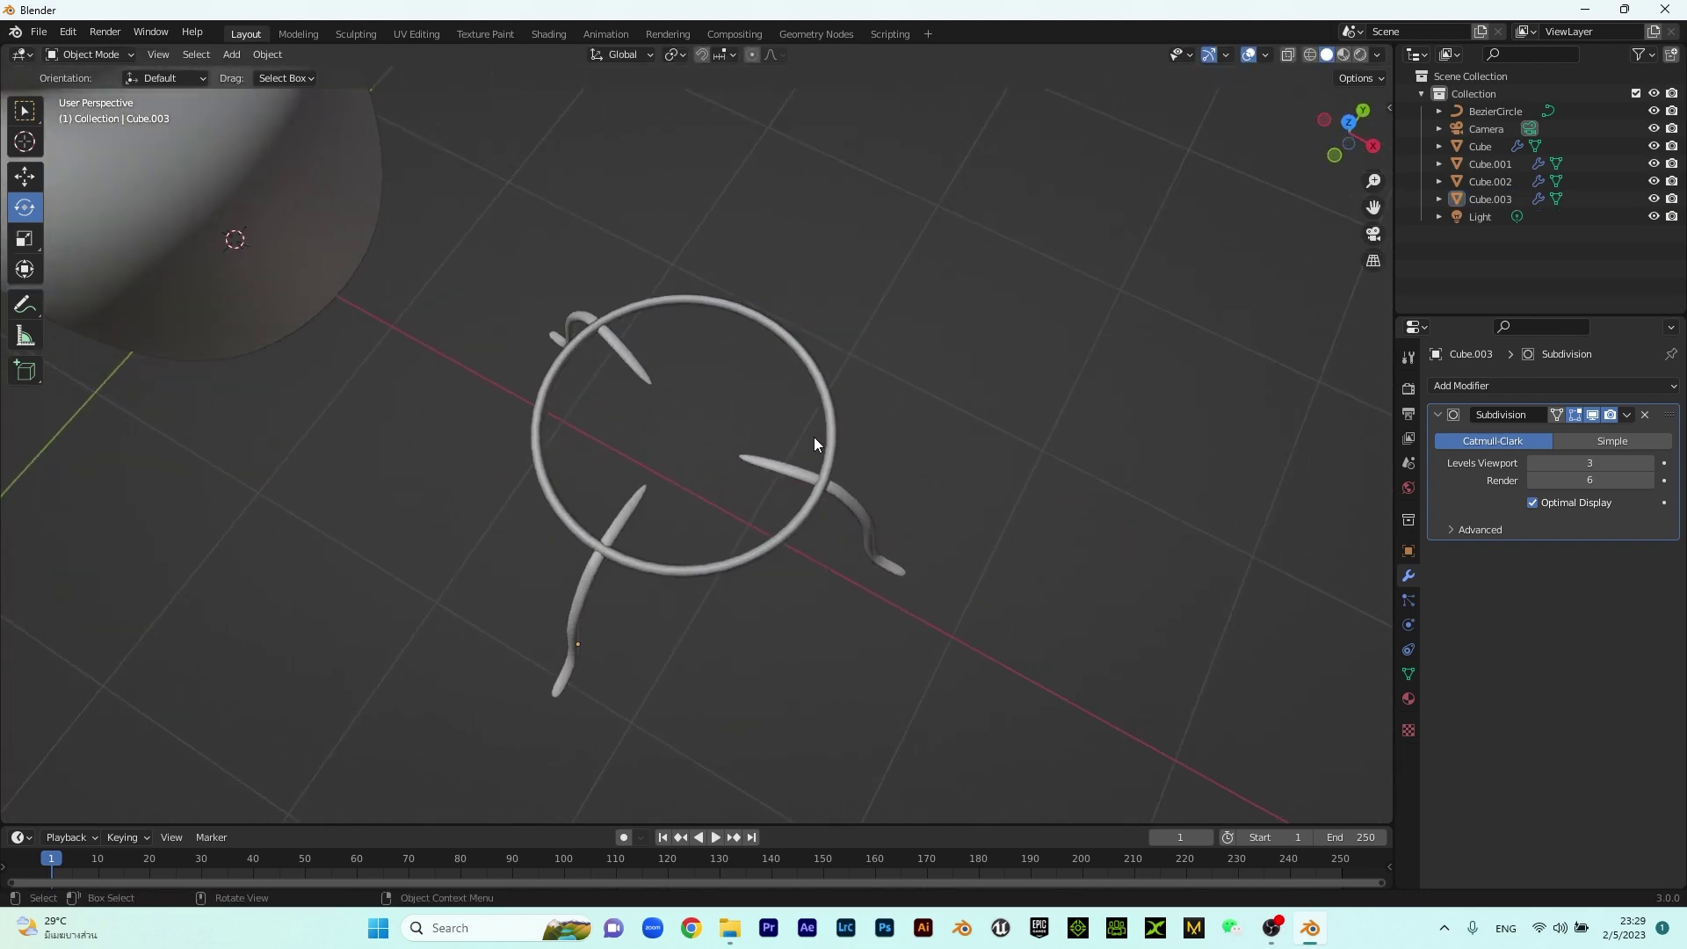
# Shift the original leg farther back along the ring's right rim in top view and rotate it slightly more
pyautogui.click(857, 508)
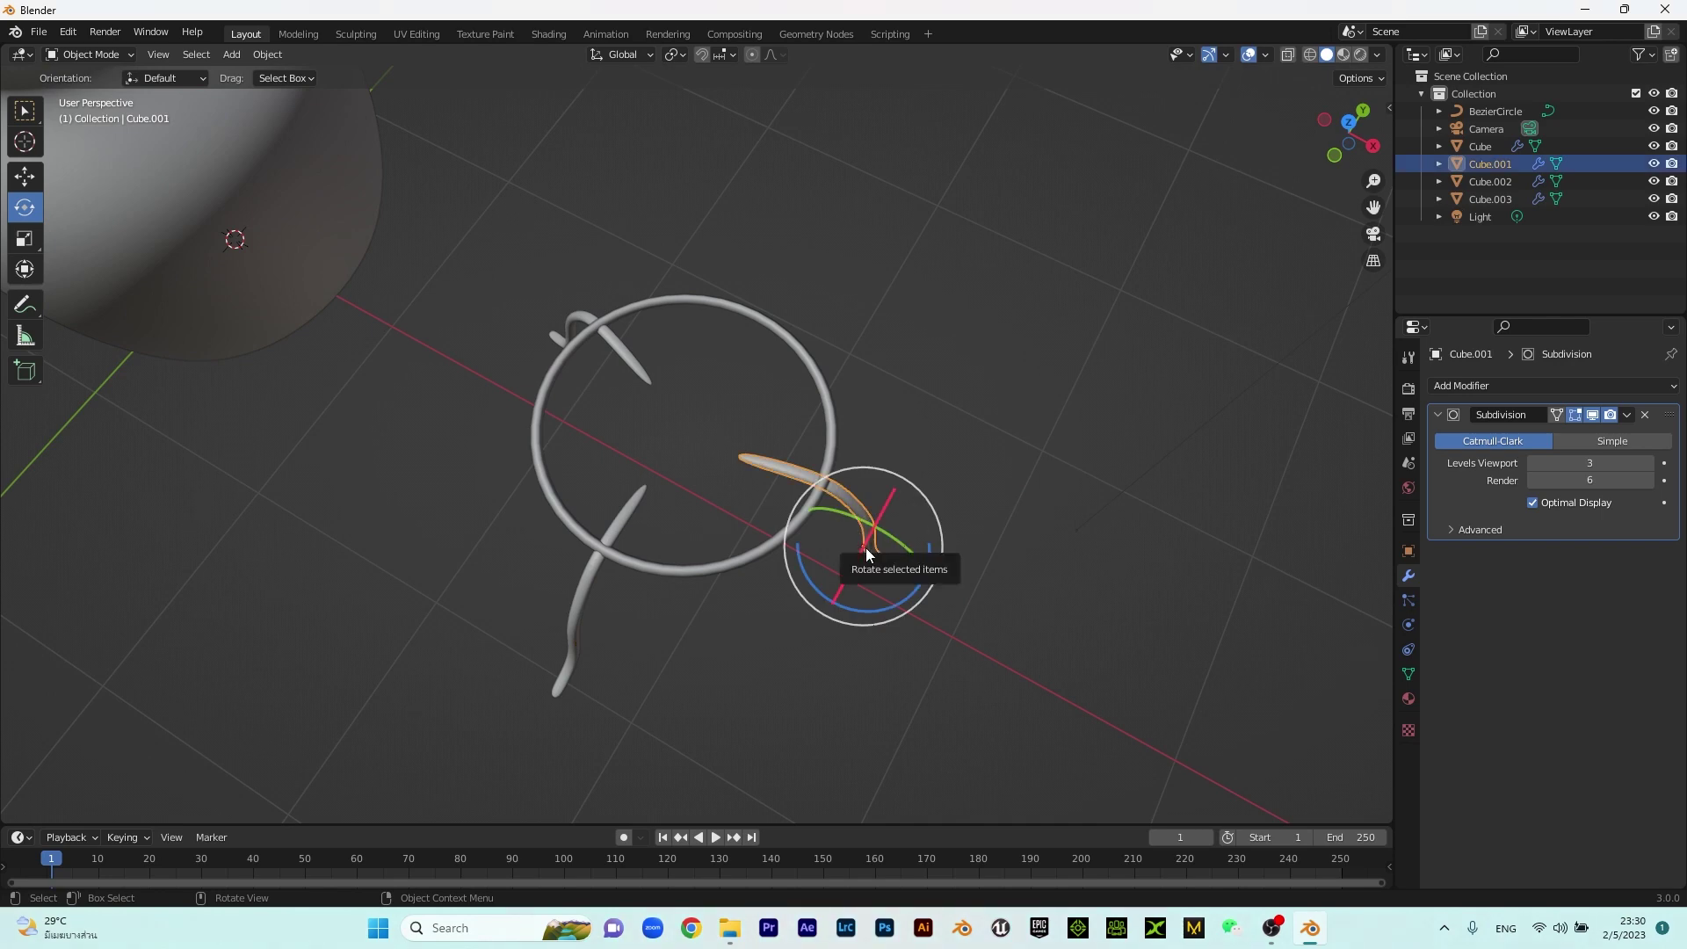
pyautogui.press('KP_7')
pyautogui.press('g')
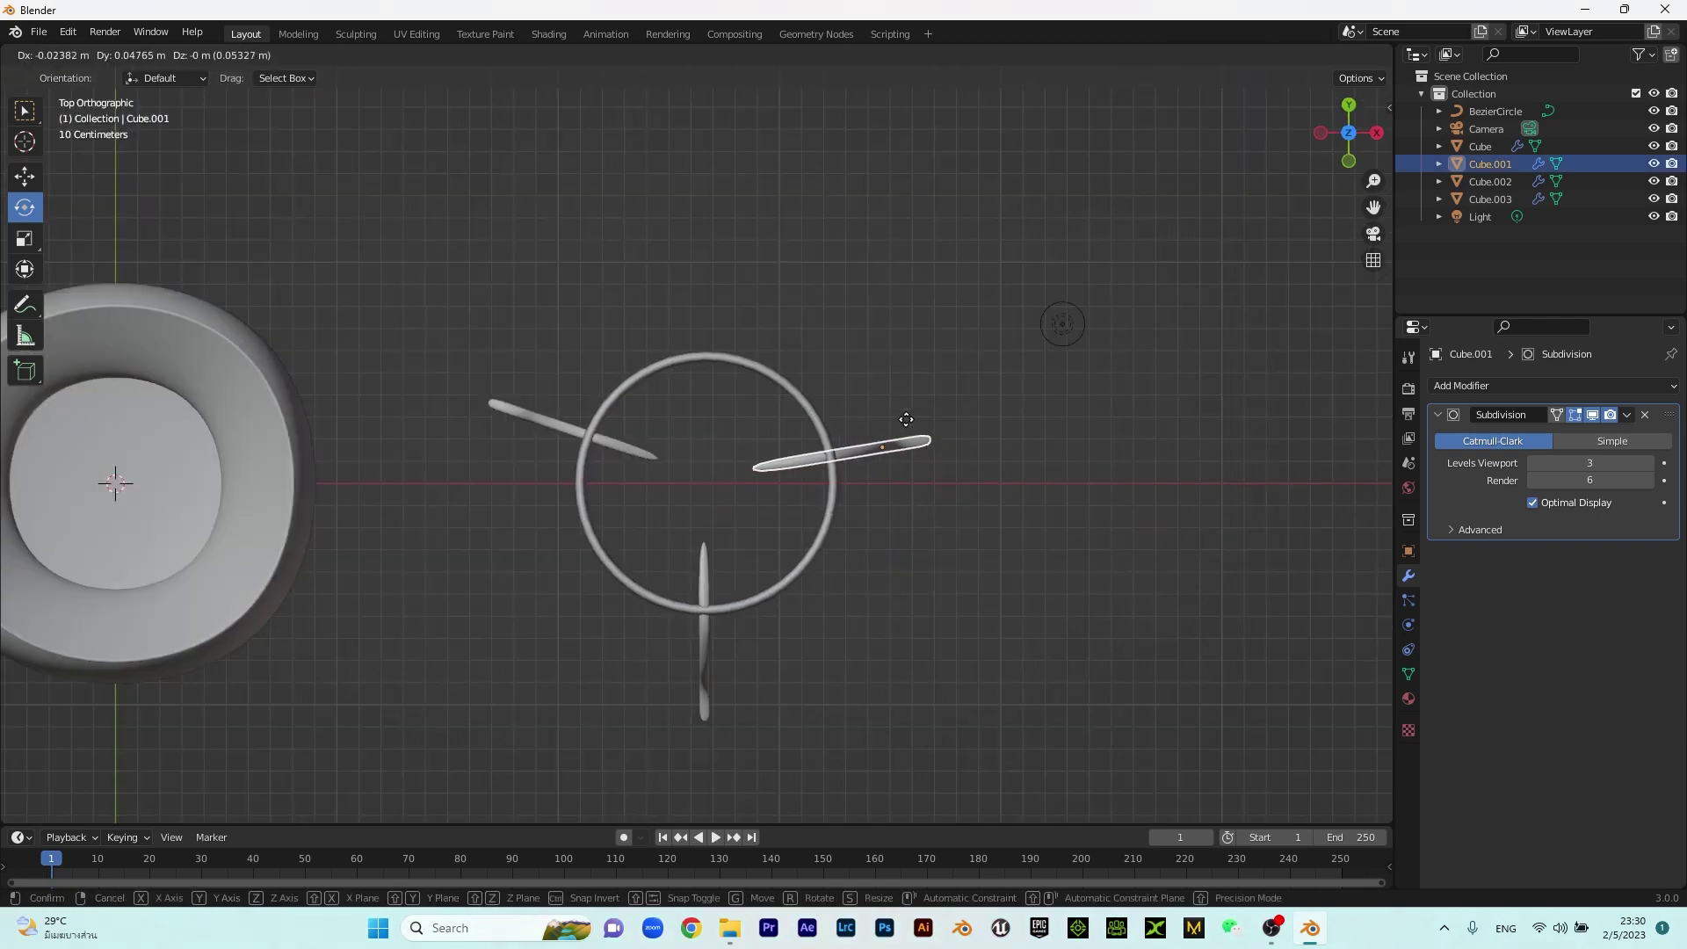
pyautogui.click(906, 418)
pyautogui.moveTo(957, 424); pyautogui.dragTo(951, 416)
pyautogui.click(1062, 458)
# Rotate the original leg further around Z and move it so the three legs are spaced evenly around the ring
pyautogui.moveTo(799, 634); pyautogui.dragTo(698, 603, button='middle')
pyautogui.scroll(2, 702, 626)
pyautogui.scroll(-2, 703, 639)
pyautogui.click(693, 619)
pyautogui.moveTo(692, 619); pyautogui.dragTo(787, 607)
pyautogui.press('g')
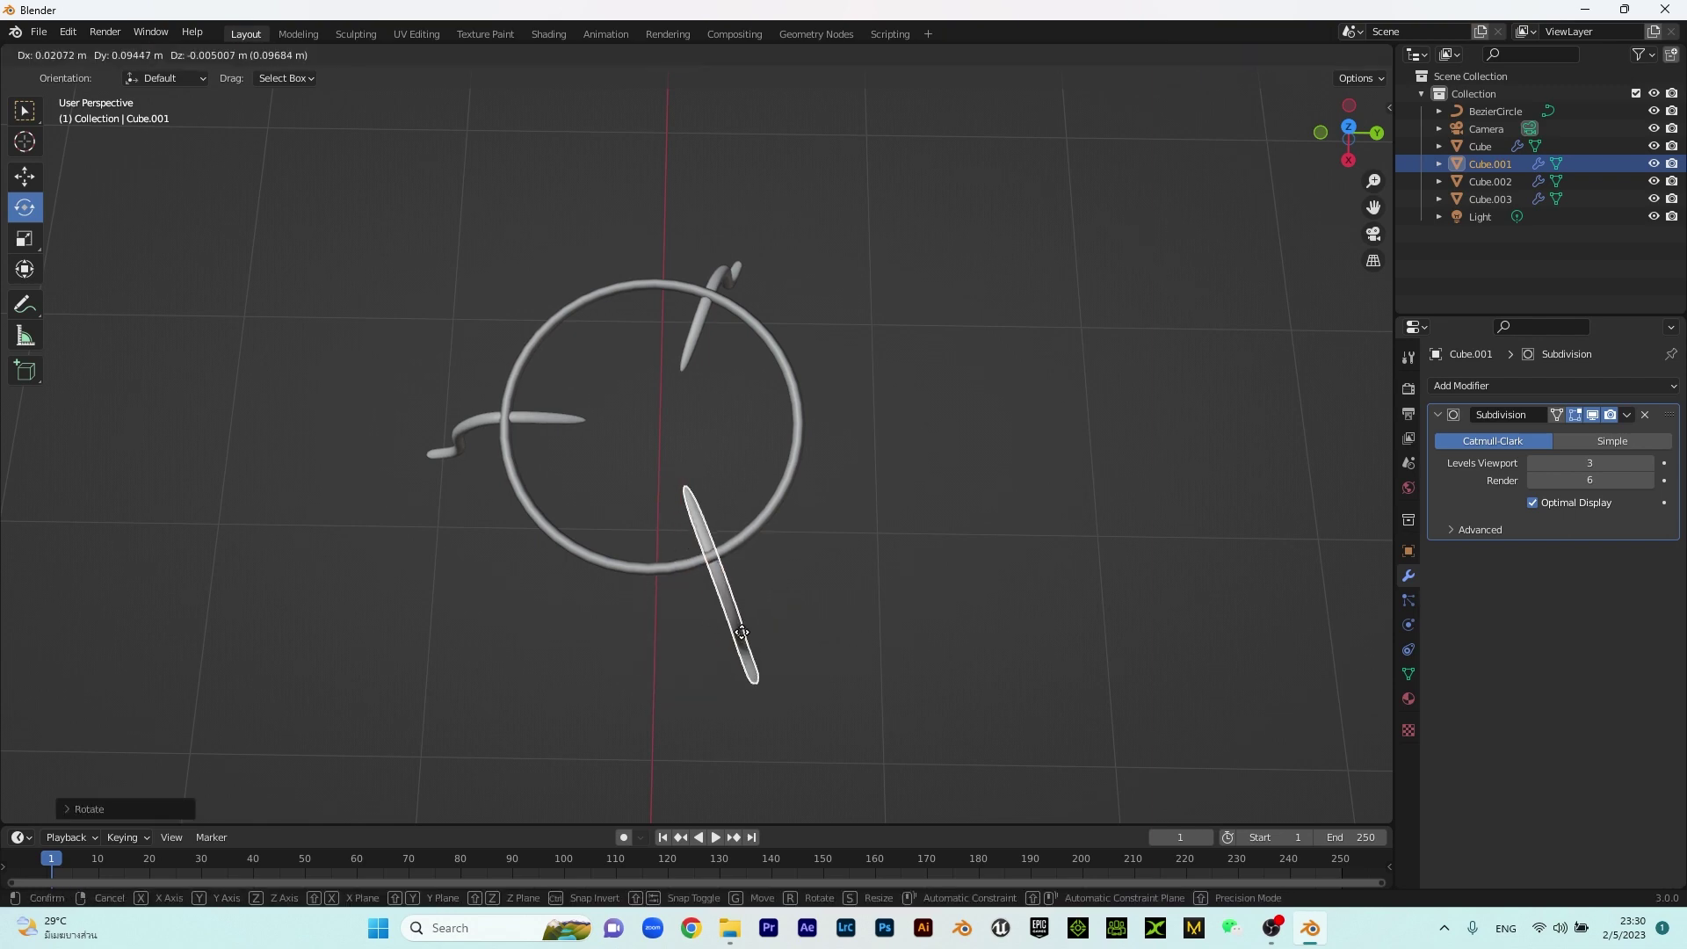
pyautogui.click(742, 633)
# Lower the third leg slightly along Z so its crest sits under the ring
pyautogui.click(476, 418)
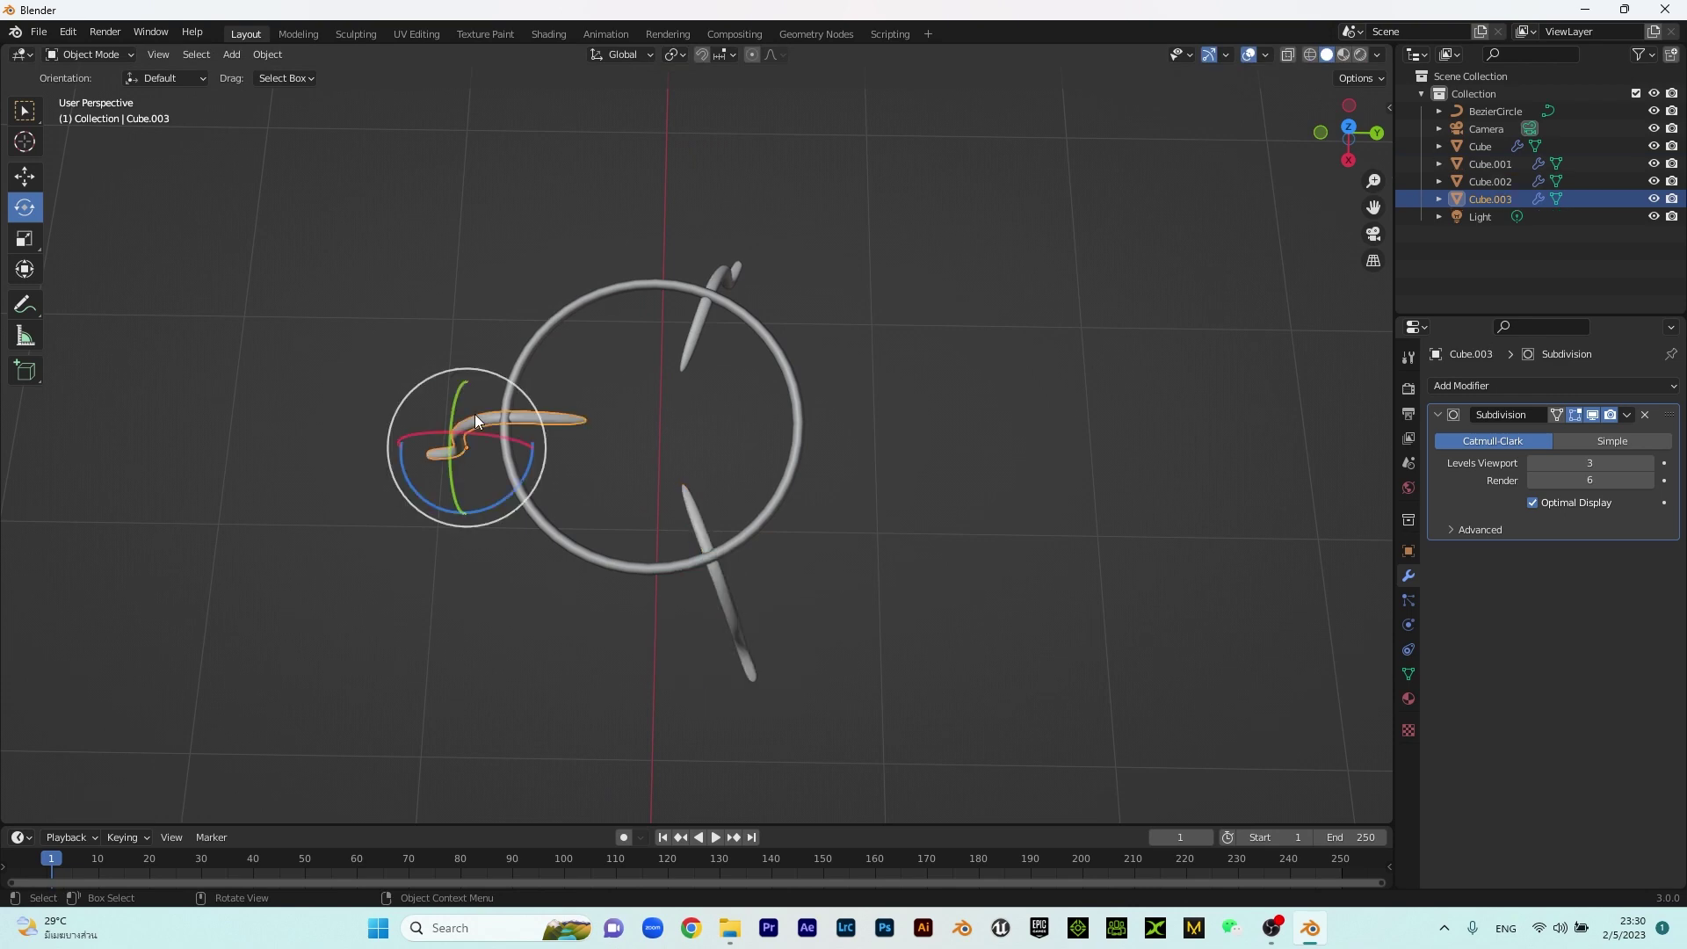
pyautogui.moveTo(545, 531); pyautogui.dragTo(719, 403, button='middle')
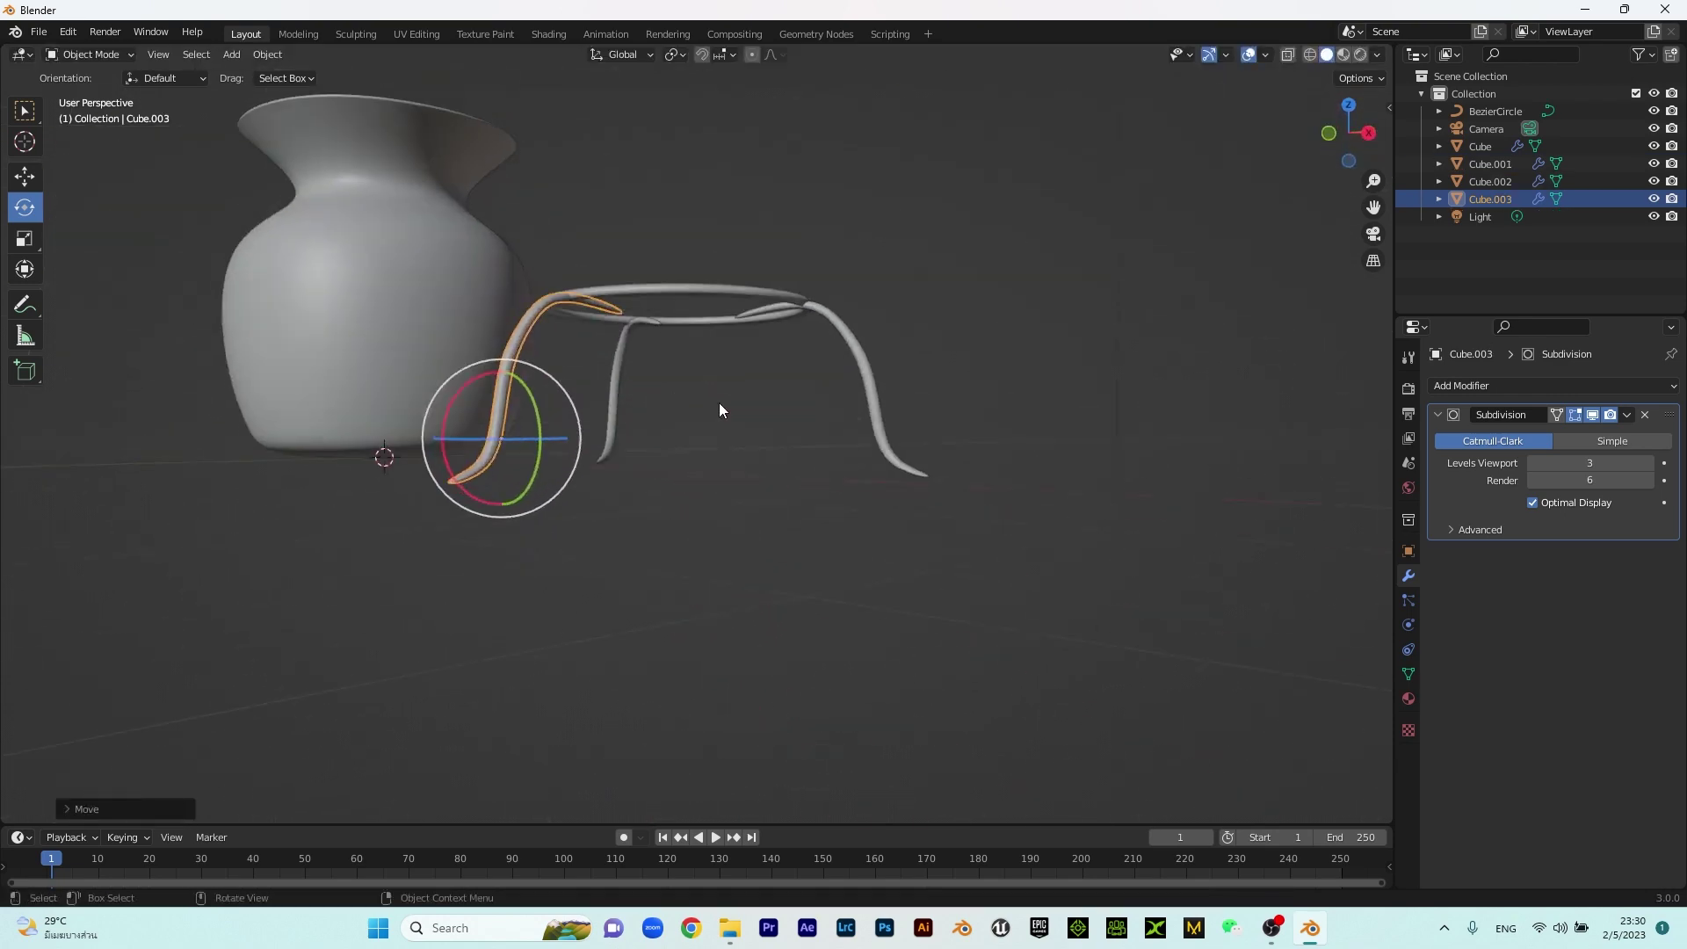
pyautogui.click(541, 494)
pyautogui.moveTo(541, 494); pyautogui.dragTo(729, 560, button='middle')
pyautogui.scroll(3, 731, 561)
pyautogui.moveTo(786, 464); pyautogui.dragTo(967, 402, button='middle')
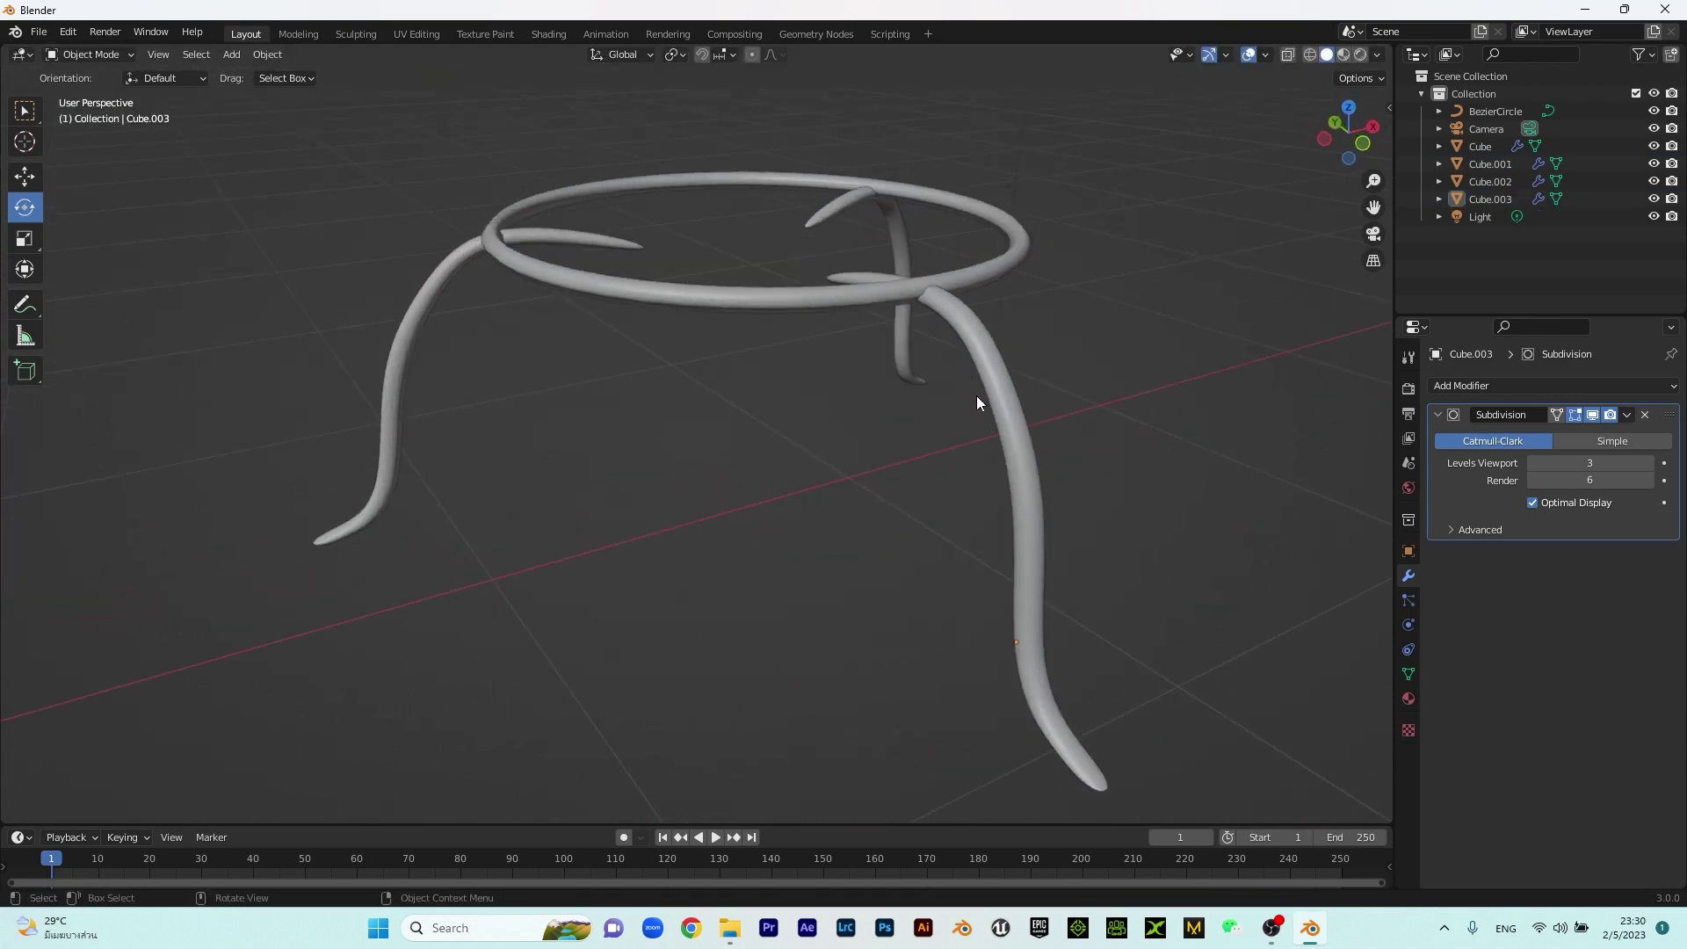
pyautogui.click(977, 392)
pyautogui.click(24, 181)
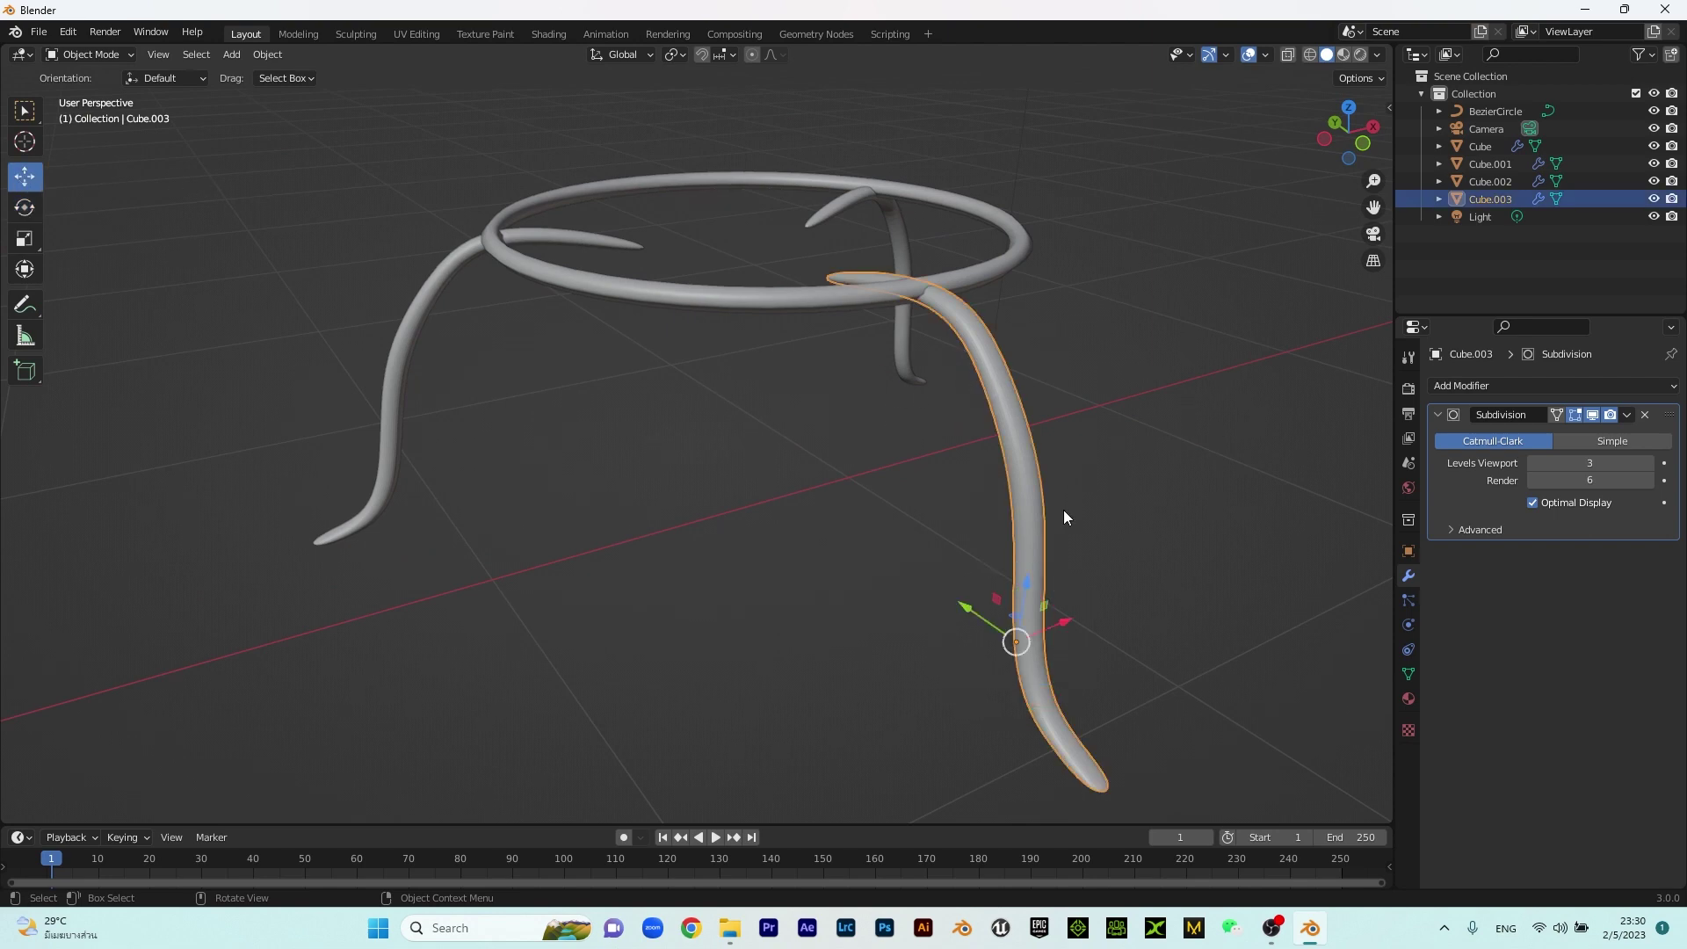
pyautogui.moveTo(1029, 586); pyautogui.dragTo(1025, 593)
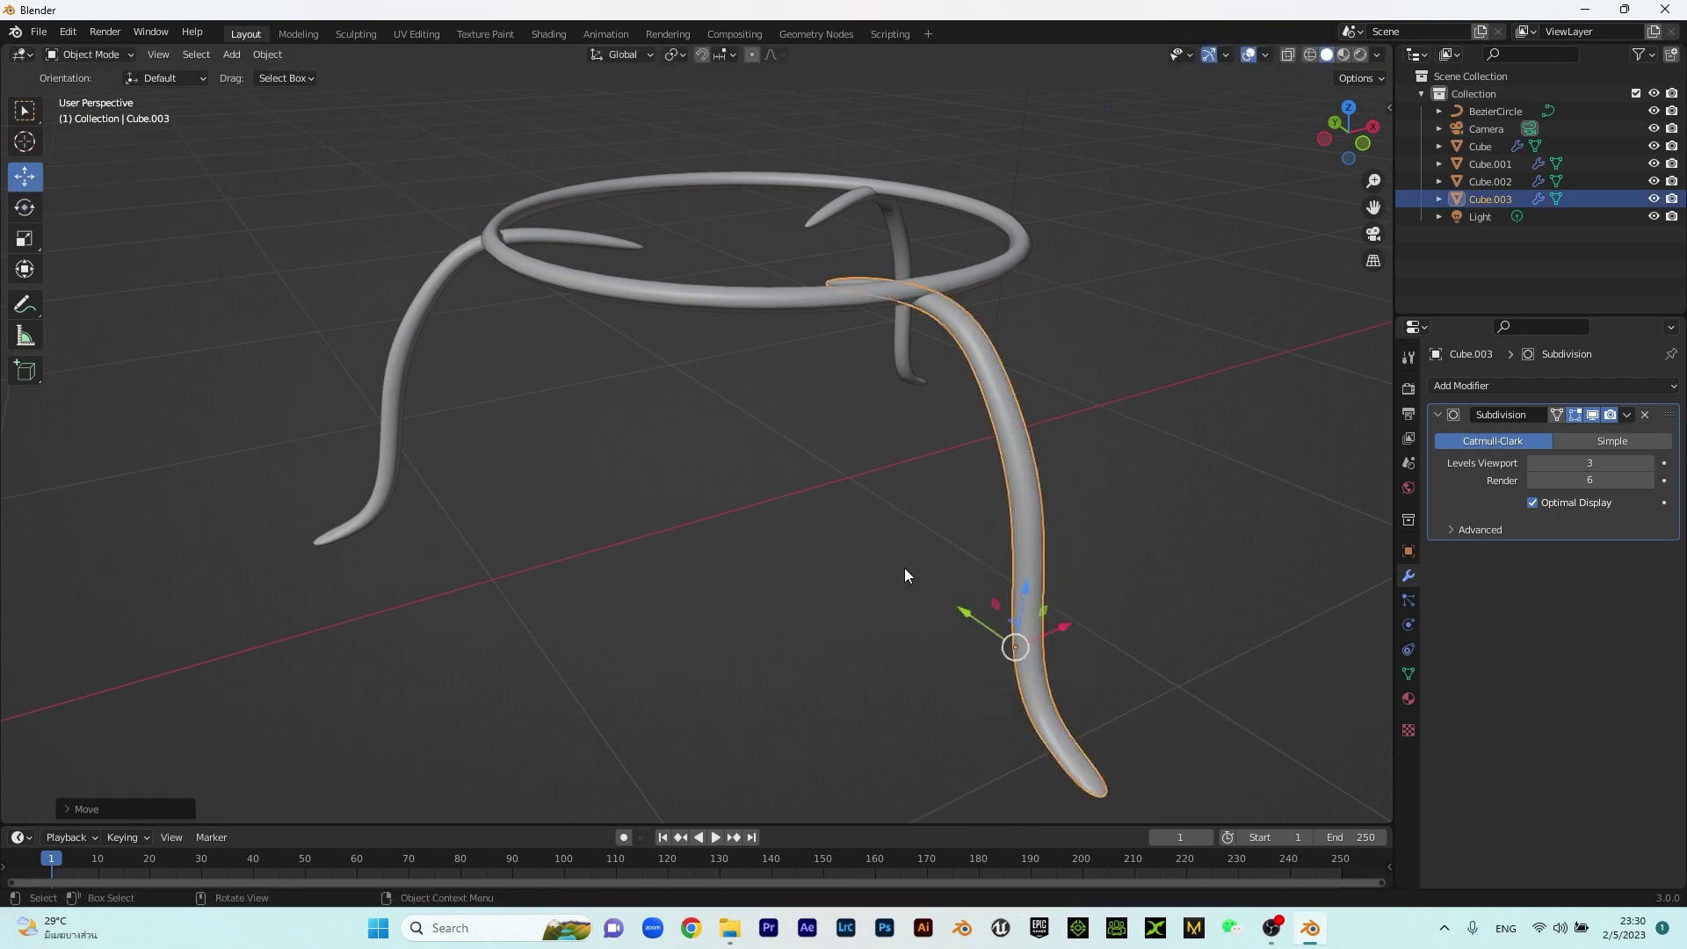
# Move the vase along X over the stand and raise it along Z above the ring
pyautogui.click(936, 345)
pyautogui.moveTo(936, 345); pyautogui.dragTo(831, 371, button='middle')
pyautogui.press('KP_1')
pyautogui.scroll(-5, 829, 371)
pyautogui.moveTo(826, 329); pyautogui.dragTo(622, 455)
pyautogui.click(779, 470)
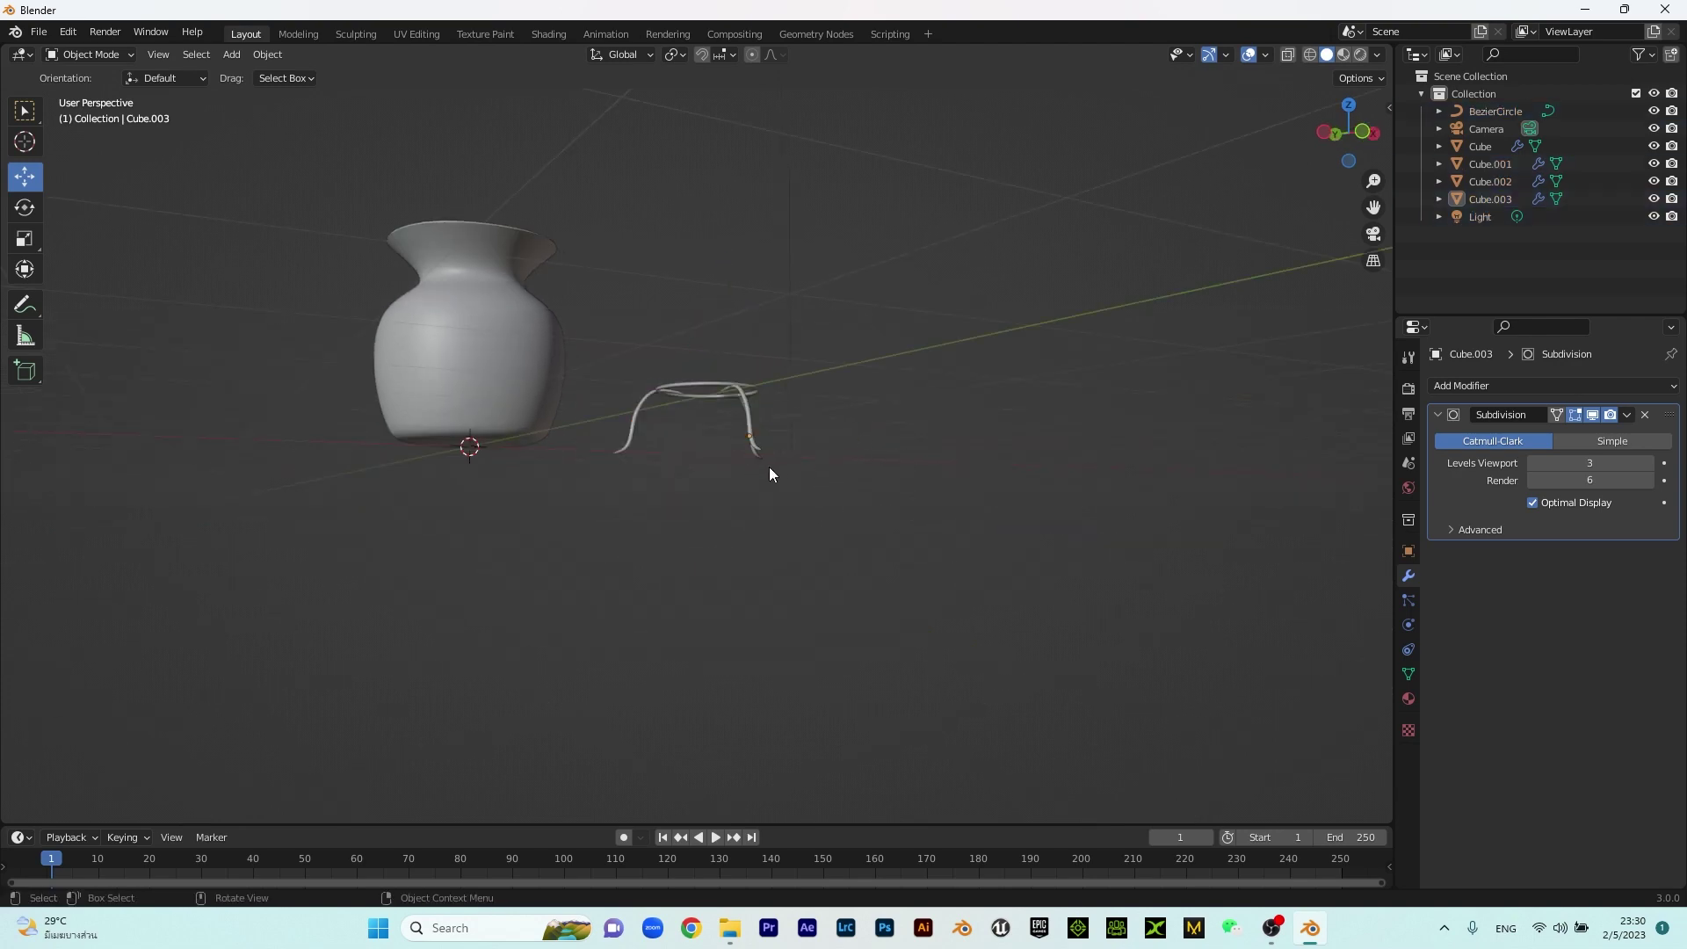
pyautogui.moveTo(778, 470); pyautogui.dragTo(669, 534, button='middle')
pyautogui.click(504, 374)
pyautogui.moveTo(524, 364); pyautogui.dragTo(764, 360)
pyautogui.moveTo(699, 309); pyautogui.dragTo(720, 247)
# Scale the vase down uniformly to about 0.86 of its size to suit the stand
pyautogui.click(904, 397)
pyautogui.moveTo(757, 492); pyautogui.dragTo(747, 406, button='middle')
pyautogui.scroll(3, 752, 310)
pyautogui.moveTo(753, 310); pyautogui.dragTo(731, 395, button='middle')
pyautogui.click(744, 193)
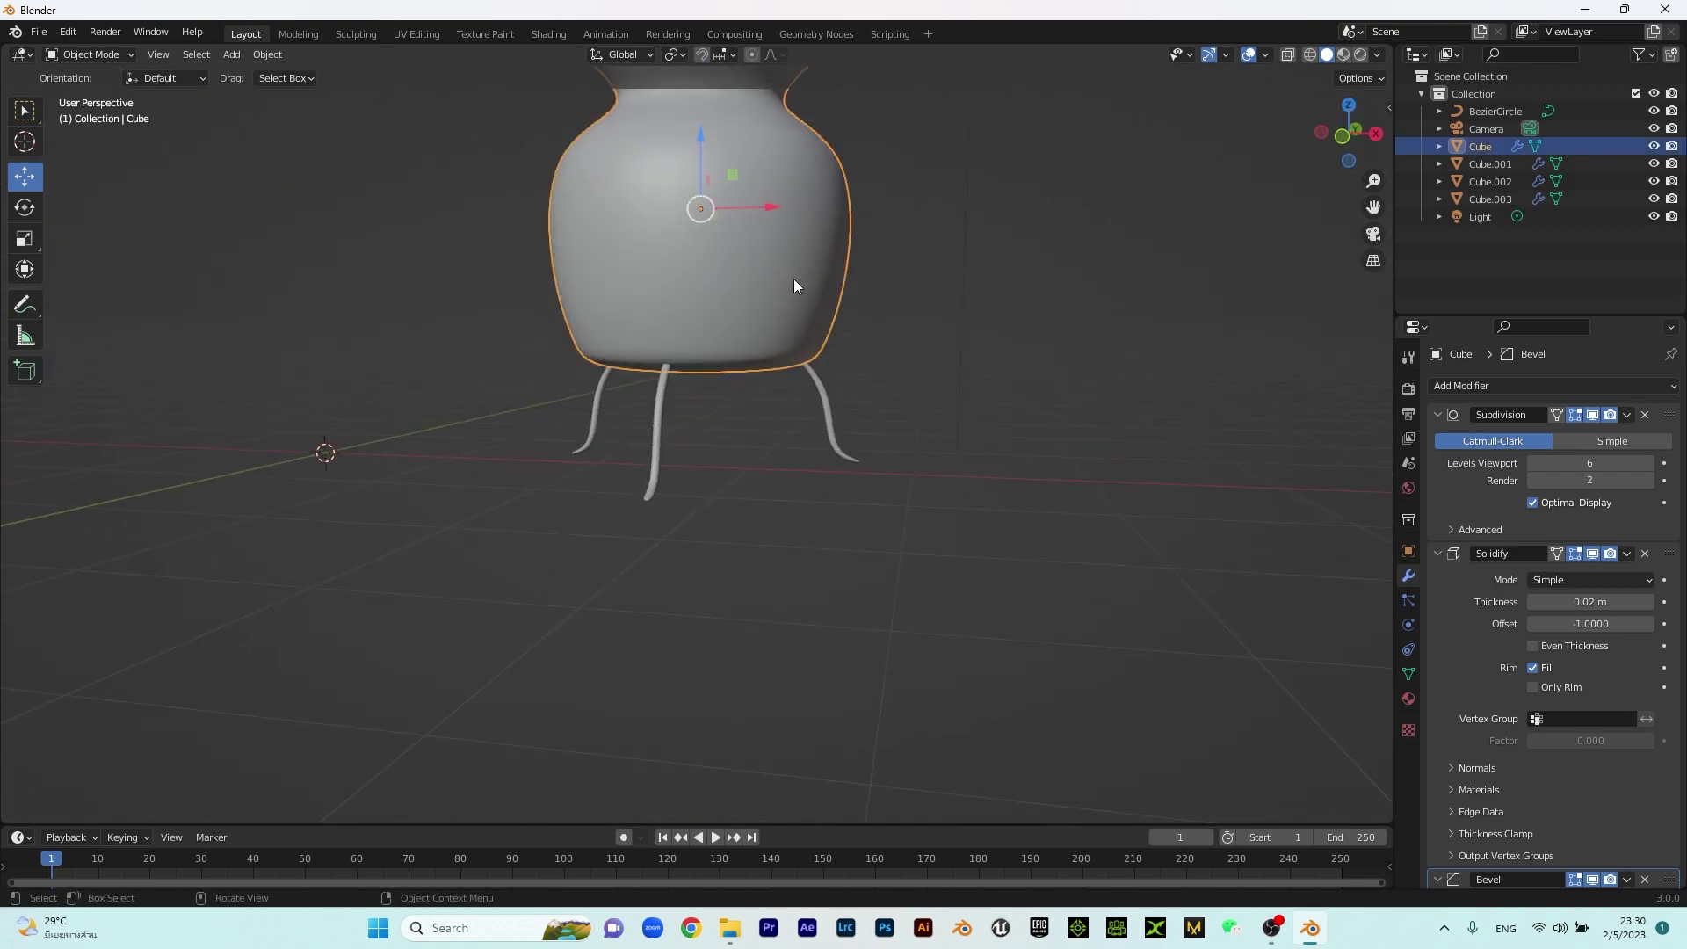
pyautogui.press('s')
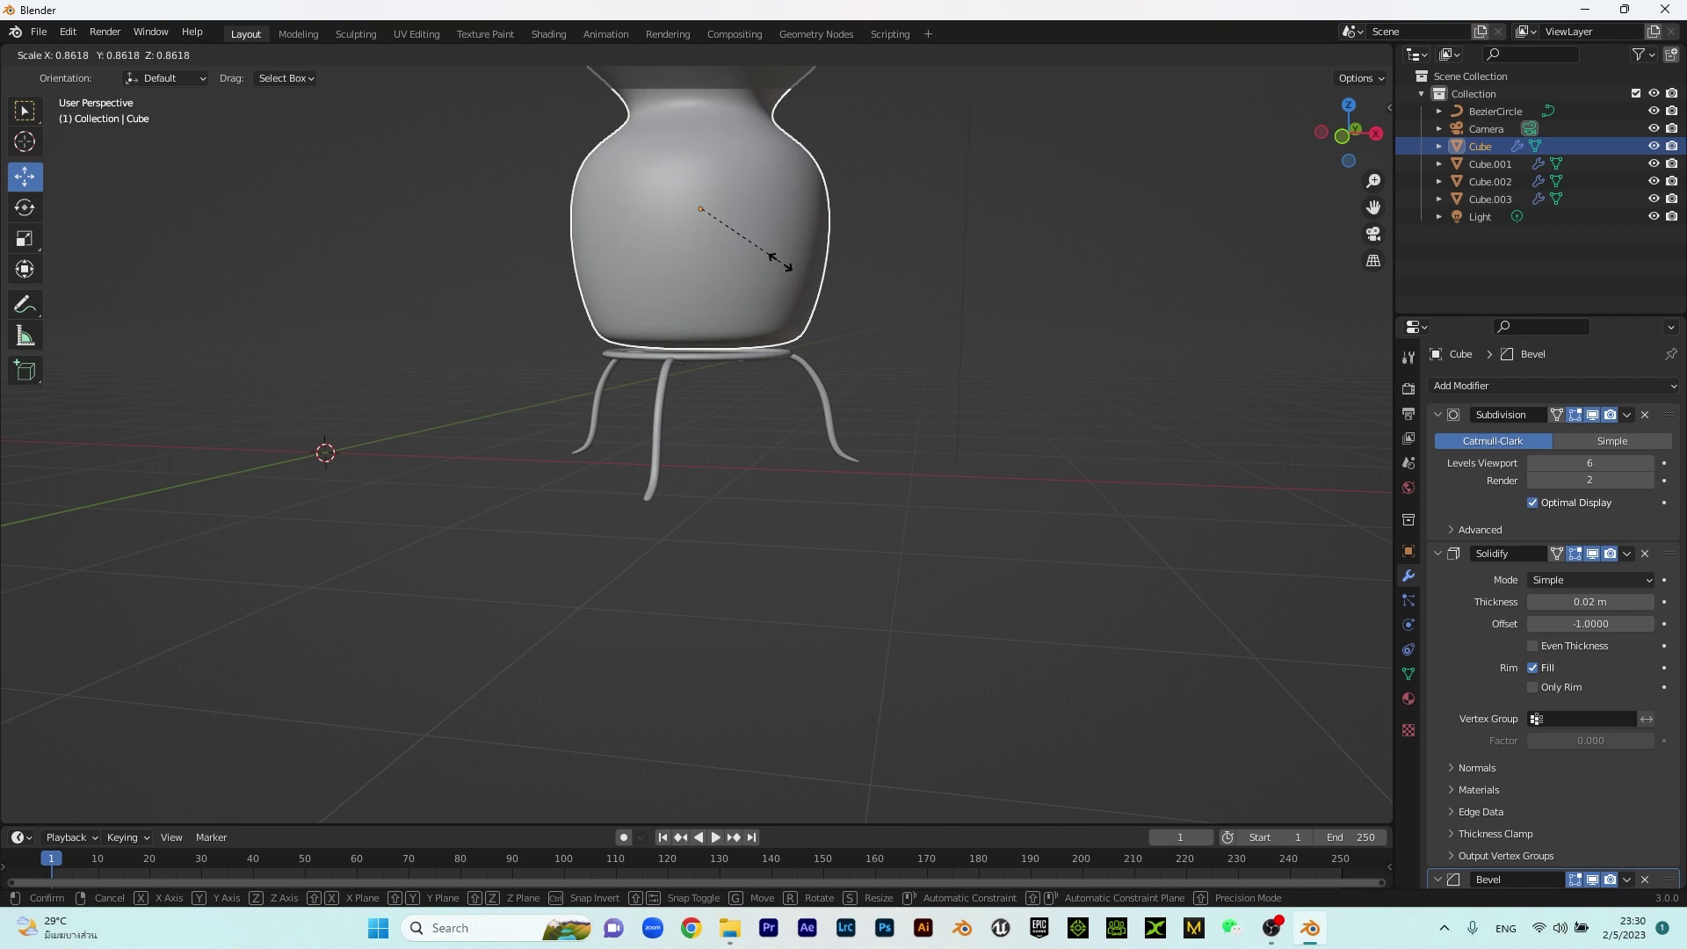
pyautogui.click(781, 261)
pyautogui.click(1004, 288)
# Lower the scaled vase along Z onto the stand's ring
pyautogui.moveTo(947, 327); pyautogui.dragTo(937, 361, button='middle')
pyautogui.click(751, 231)
pyautogui.scroll(-3, 725, 219)
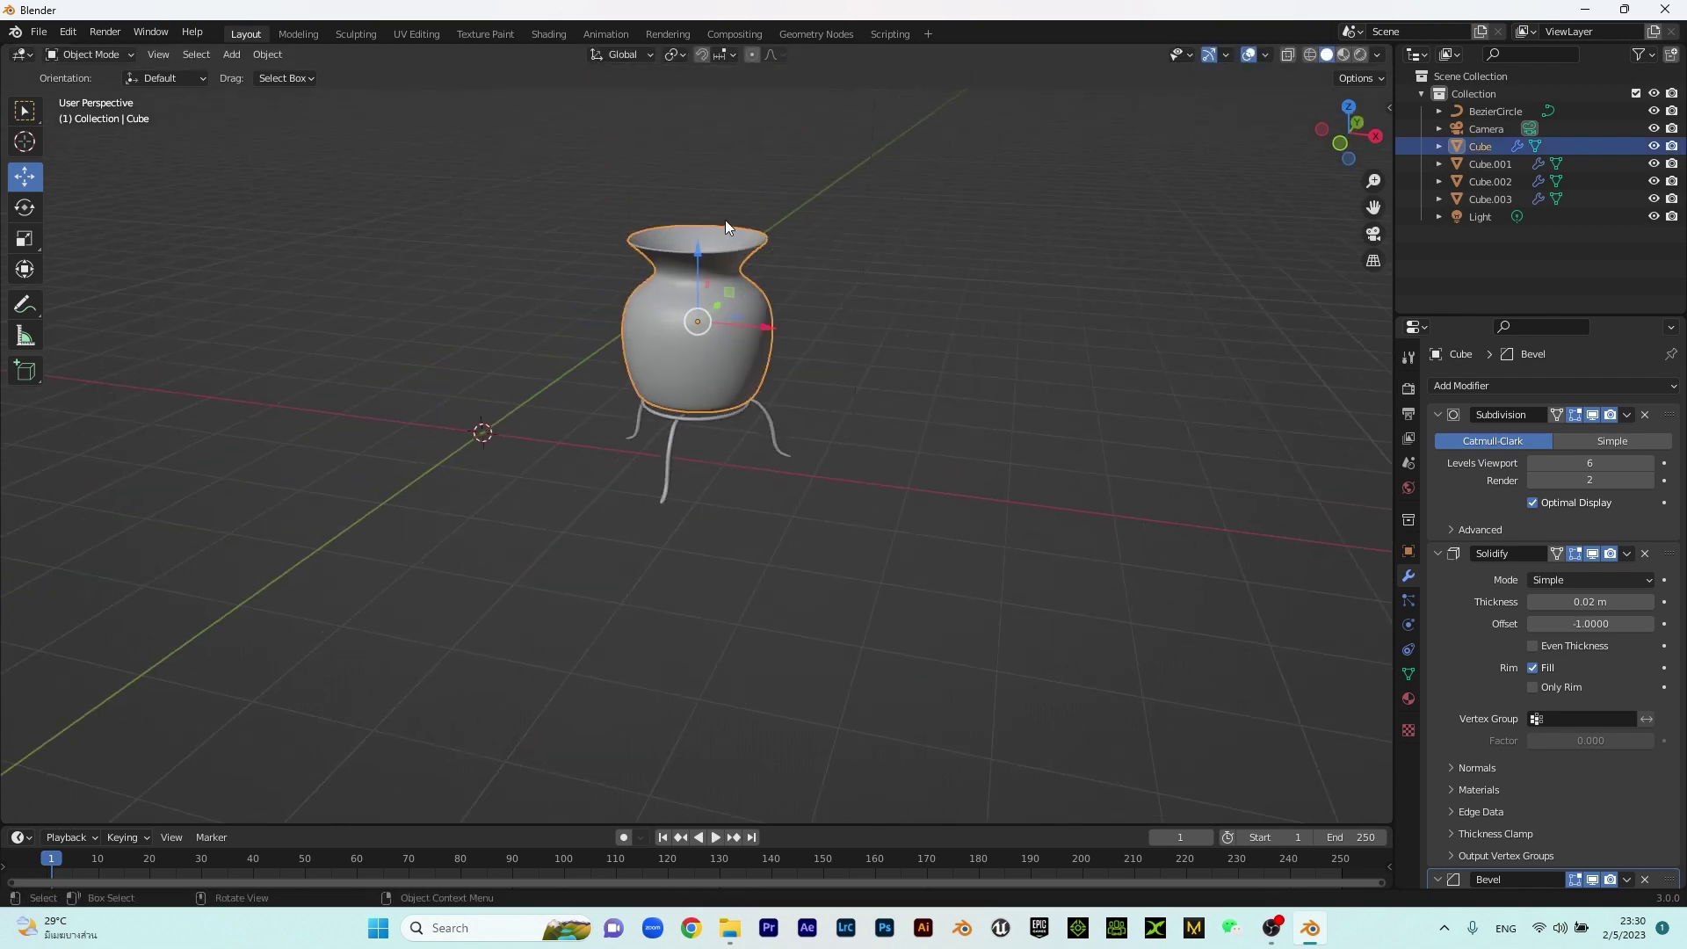
pyautogui.moveTo(698, 250); pyautogui.dragTo(698, 262)
pyautogui.click(869, 393)
# Raise the vase about 0.06 m along Z so its base rests at ring height
pyautogui.moveTo(869, 393); pyautogui.dragTo(726, 341, button='middle')
pyautogui.click(692, 268)
pyautogui.press('g')
pyautogui.press('z')
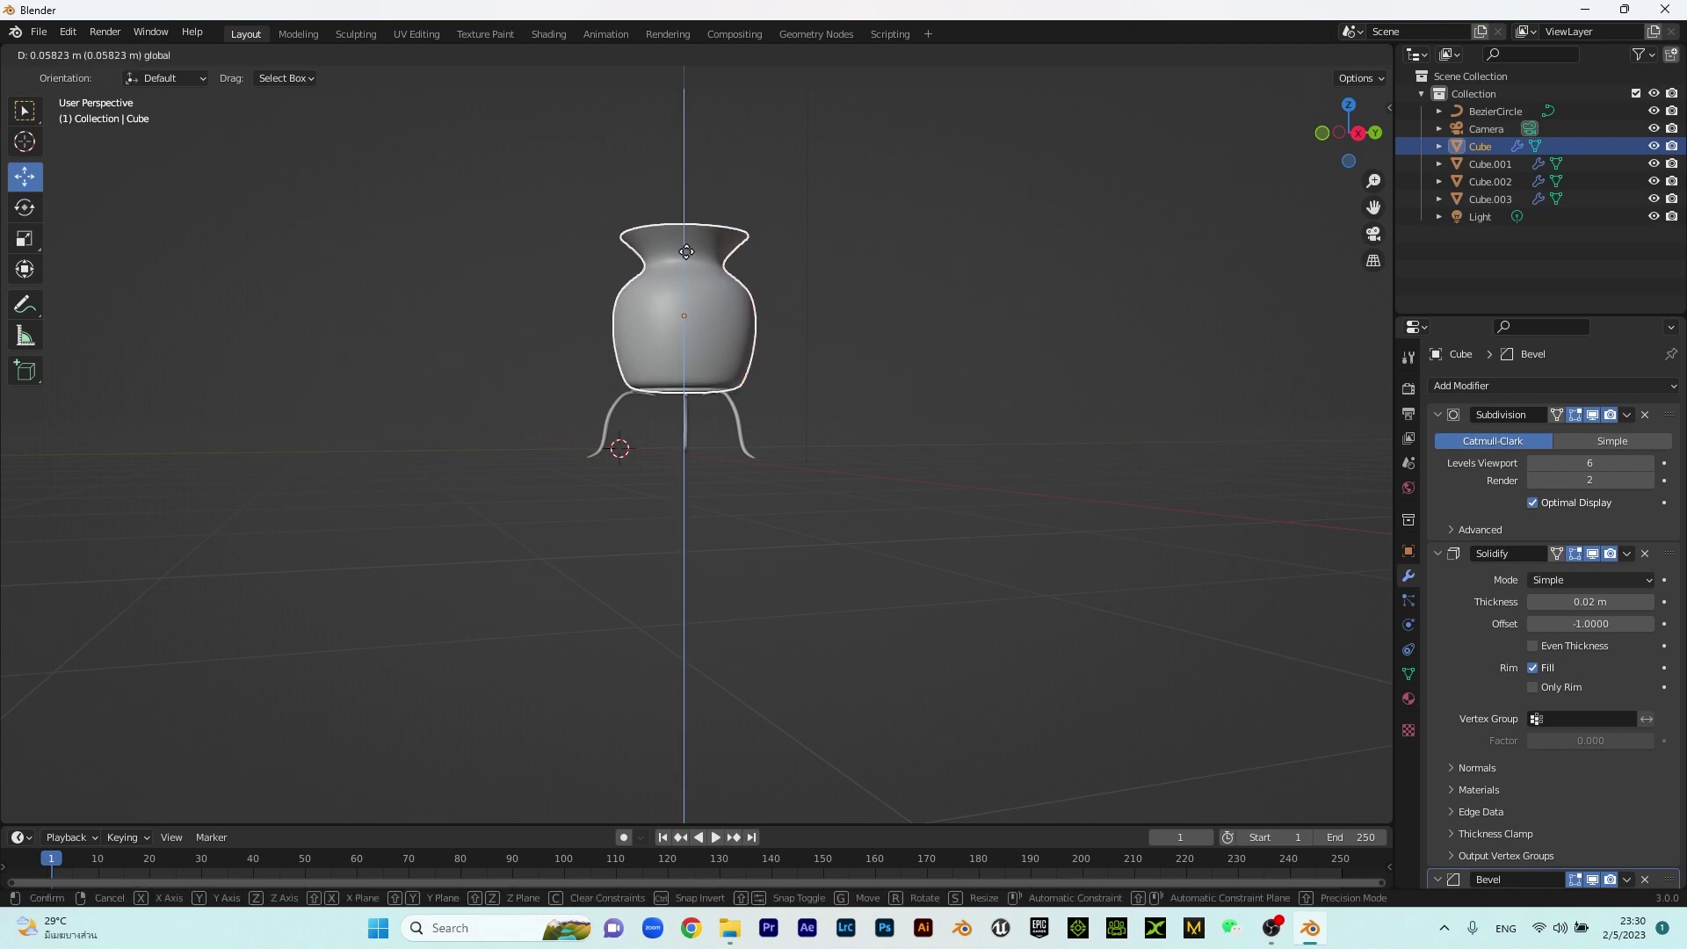
pyautogui.click(686, 252)
pyautogui.click(873, 382)
# Fine-tune the vase's placement on the ring, viewing its base from below
pyautogui.moveTo(729, 469); pyautogui.dragTo(751, 415, button='middle')
pyautogui.scroll(4, 745, 302)
pyautogui.keyDown('shift'); pyautogui.moveTo(745, 302); pyautogui.dragTo(764, 451, button='middle'); pyautogui.keyUp('shift')
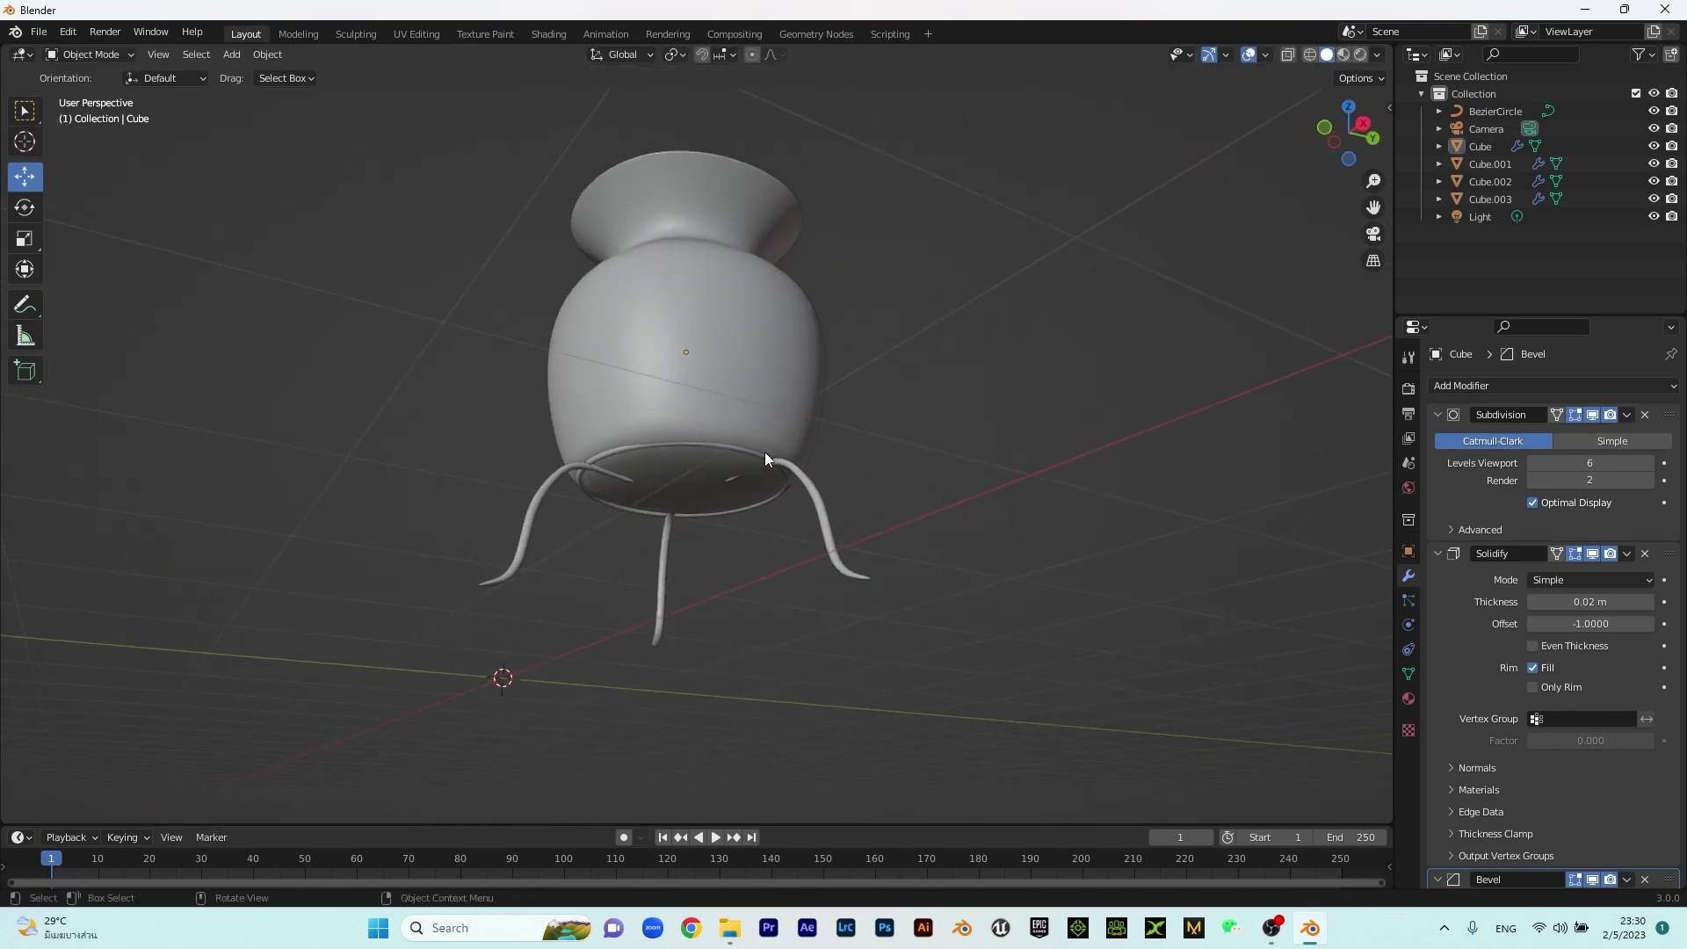
pyautogui.scroll(2, 743, 397)
pyautogui.click(687, 260)
pyautogui.moveTo(686, 244); pyautogui.dragTo(689, 244)
pyautogui.click(937, 397)
# Scale the vase down again to about 0.83 so its base fits the ring
pyautogui.moveTo(937, 397); pyautogui.dragTo(666, 457, button='middle')
pyautogui.scroll(-4, 917, 424)
pyautogui.moveTo(918, 431); pyautogui.dragTo(897, 471, button='middle')
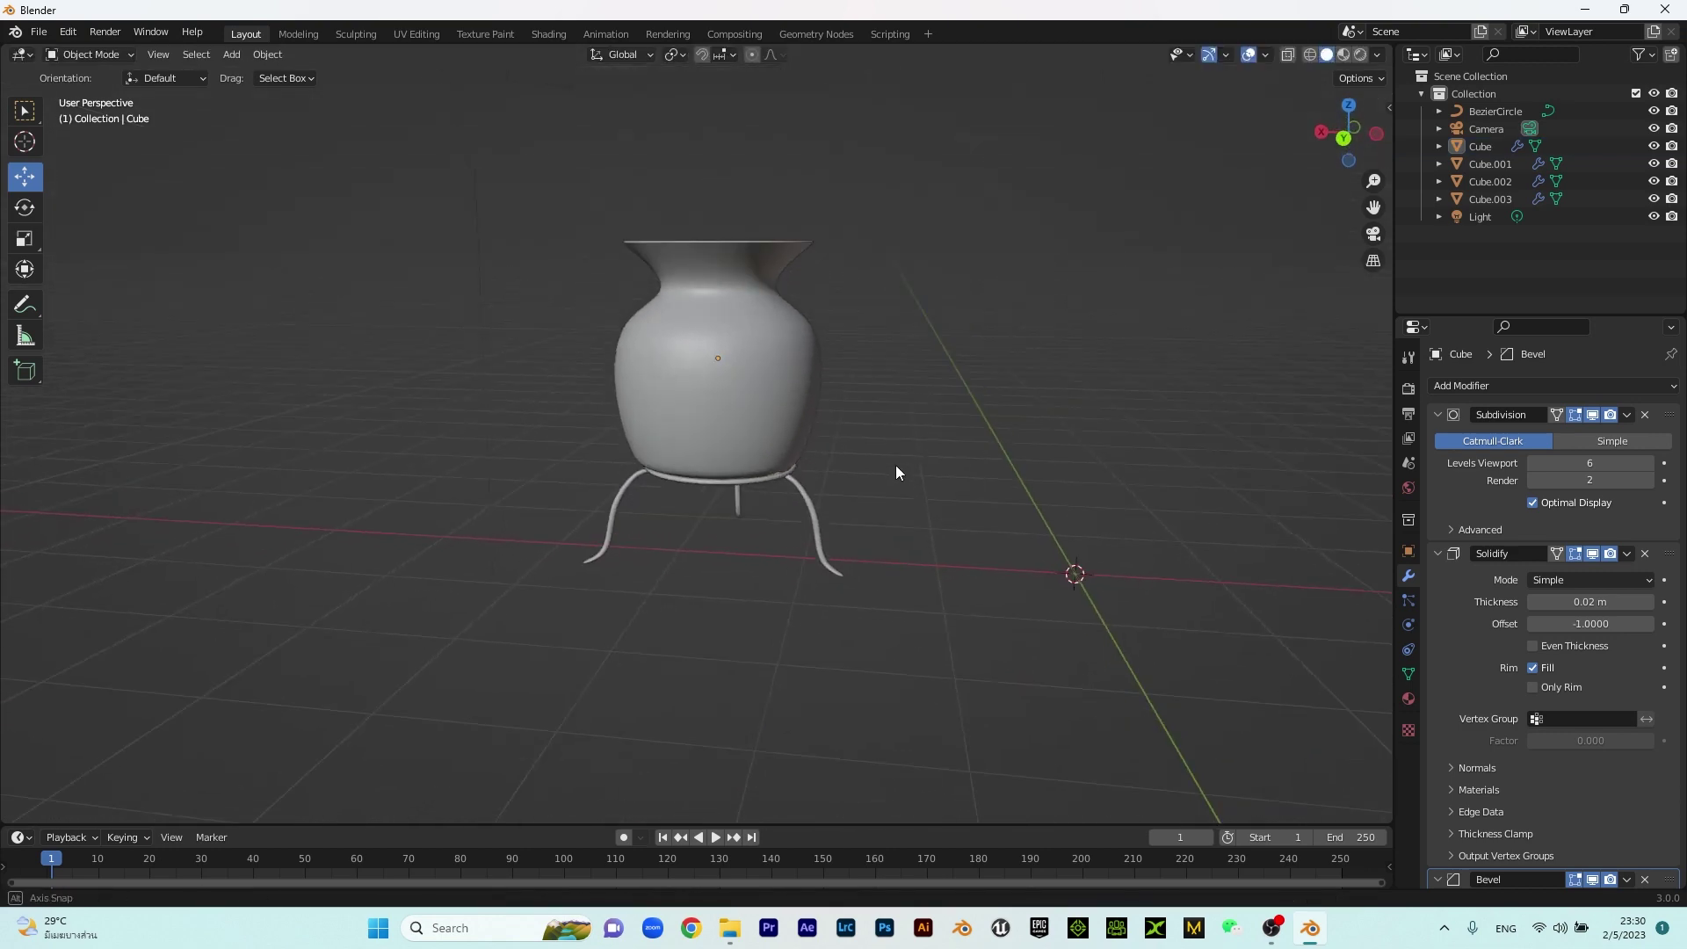
pyautogui.click(752, 380)
pyautogui.moveTo(765, 392)
pyautogui.mouseDown(button='middle')
pyautogui.moveTo(793, 416)
pyautogui.moveTo(747, 383)
pyautogui.mouseUp(button='middle')
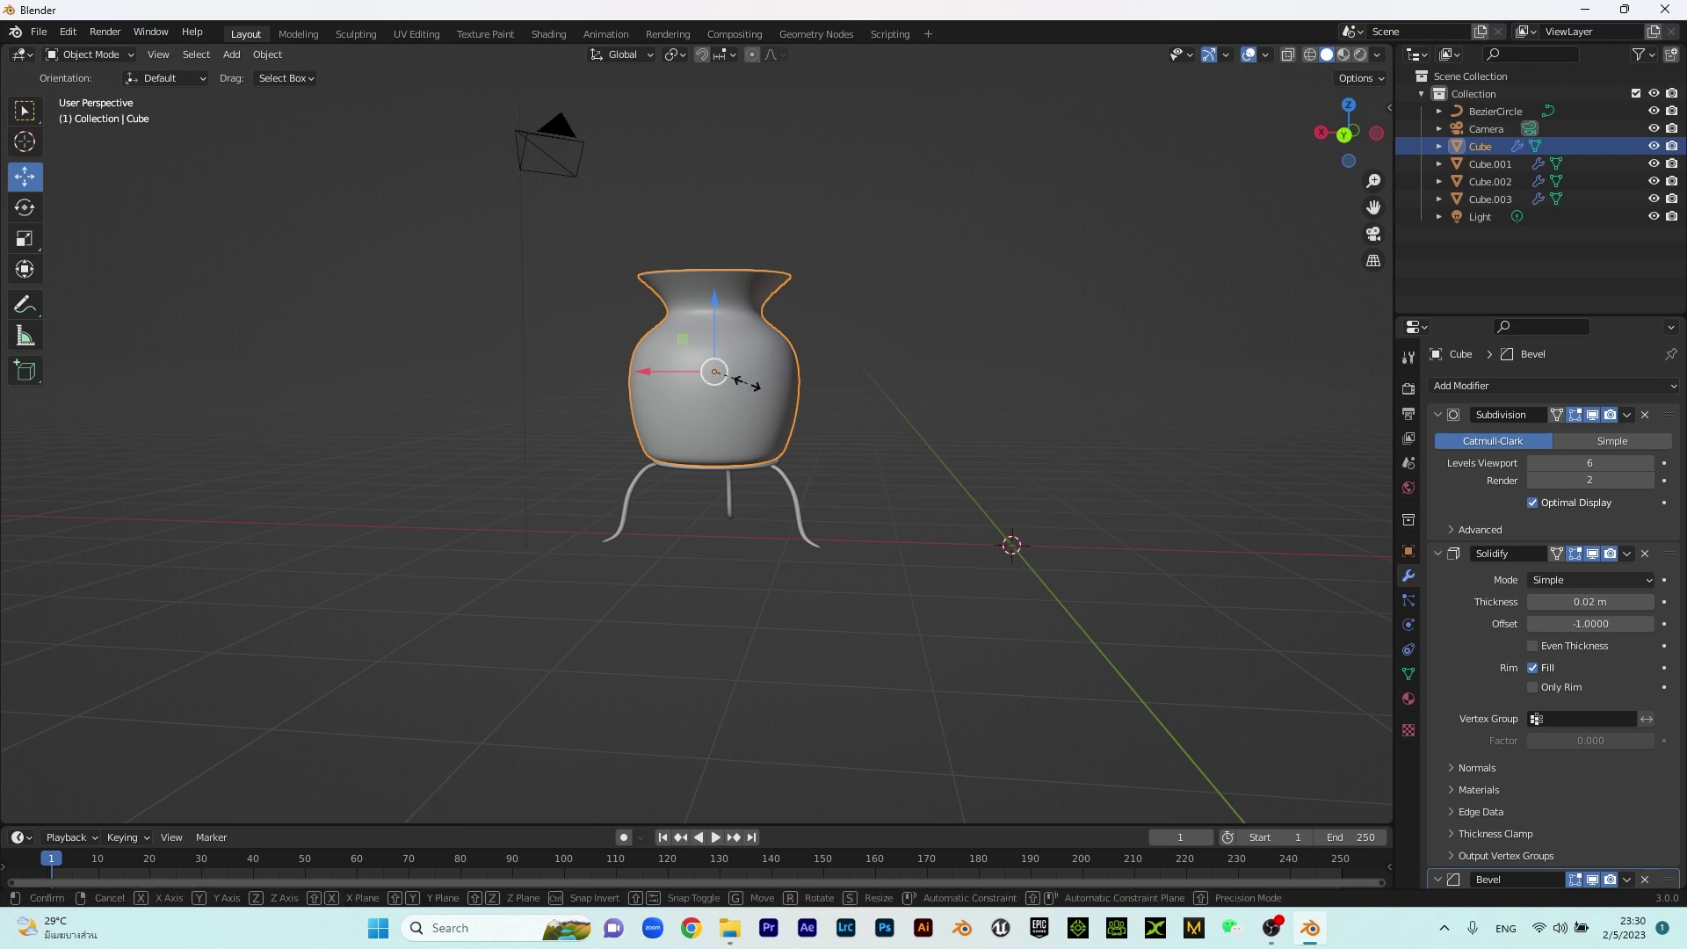
pyautogui.press('s')
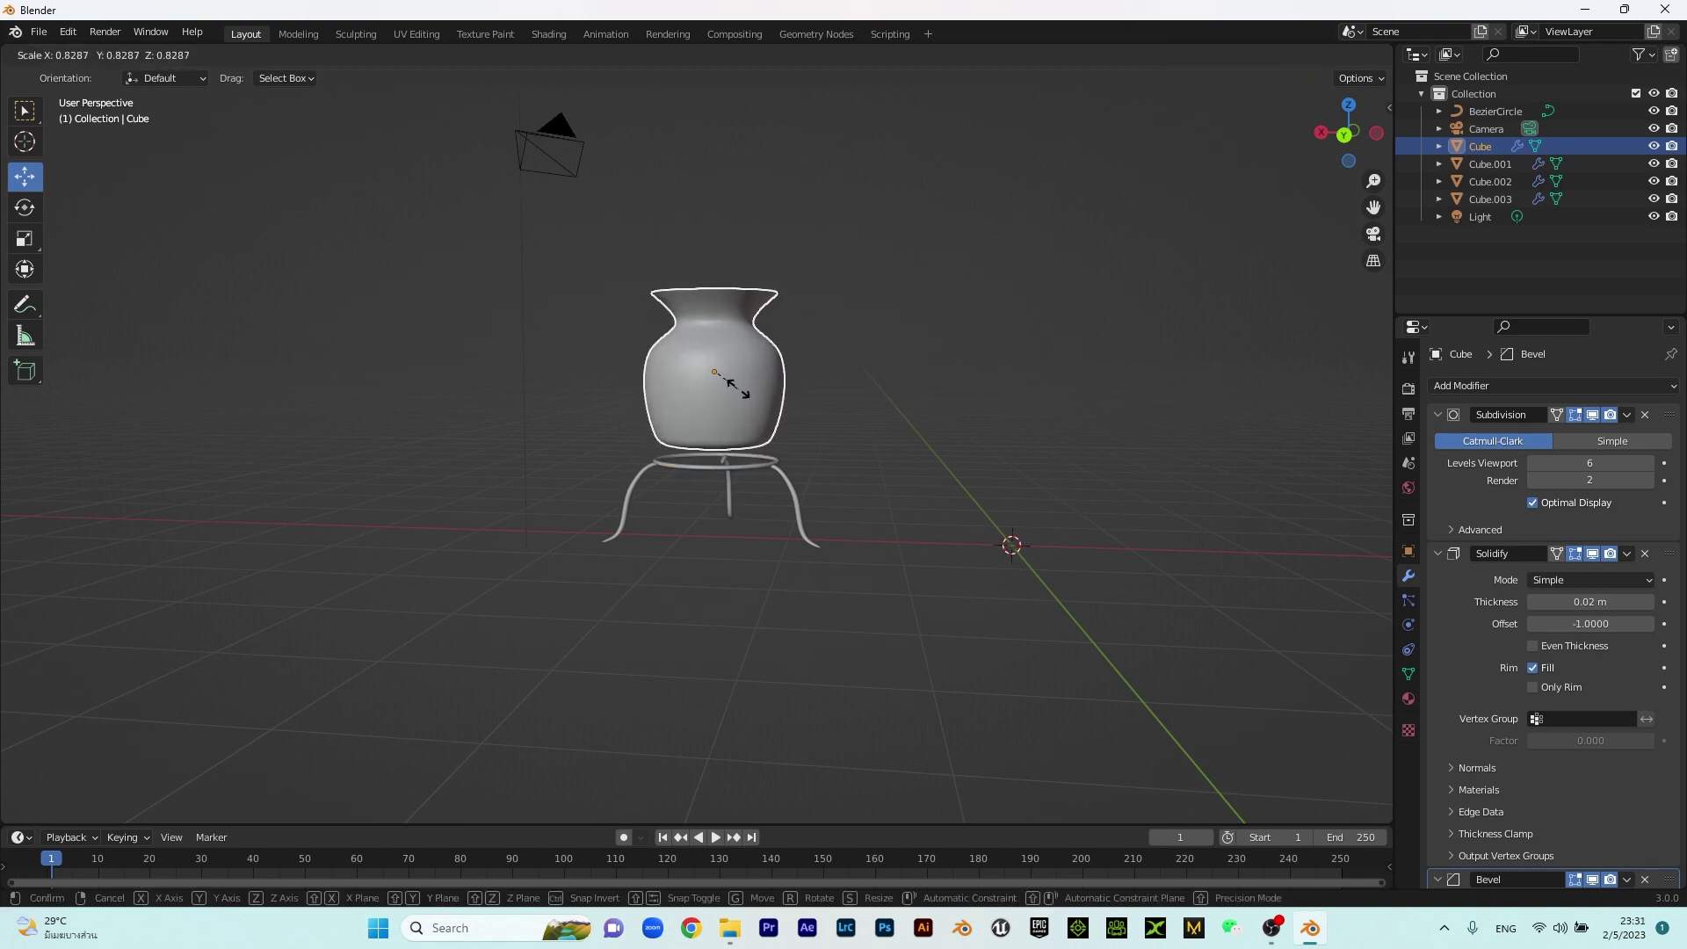
pyautogui.click(740, 387)
# In front view, lower the vase onto the ring and center it over the stand along X
pyautogui.scroll(4, 821, 402)
pyautogui.scroll(2, 818, 400)
pyautogui.press('KP_1')
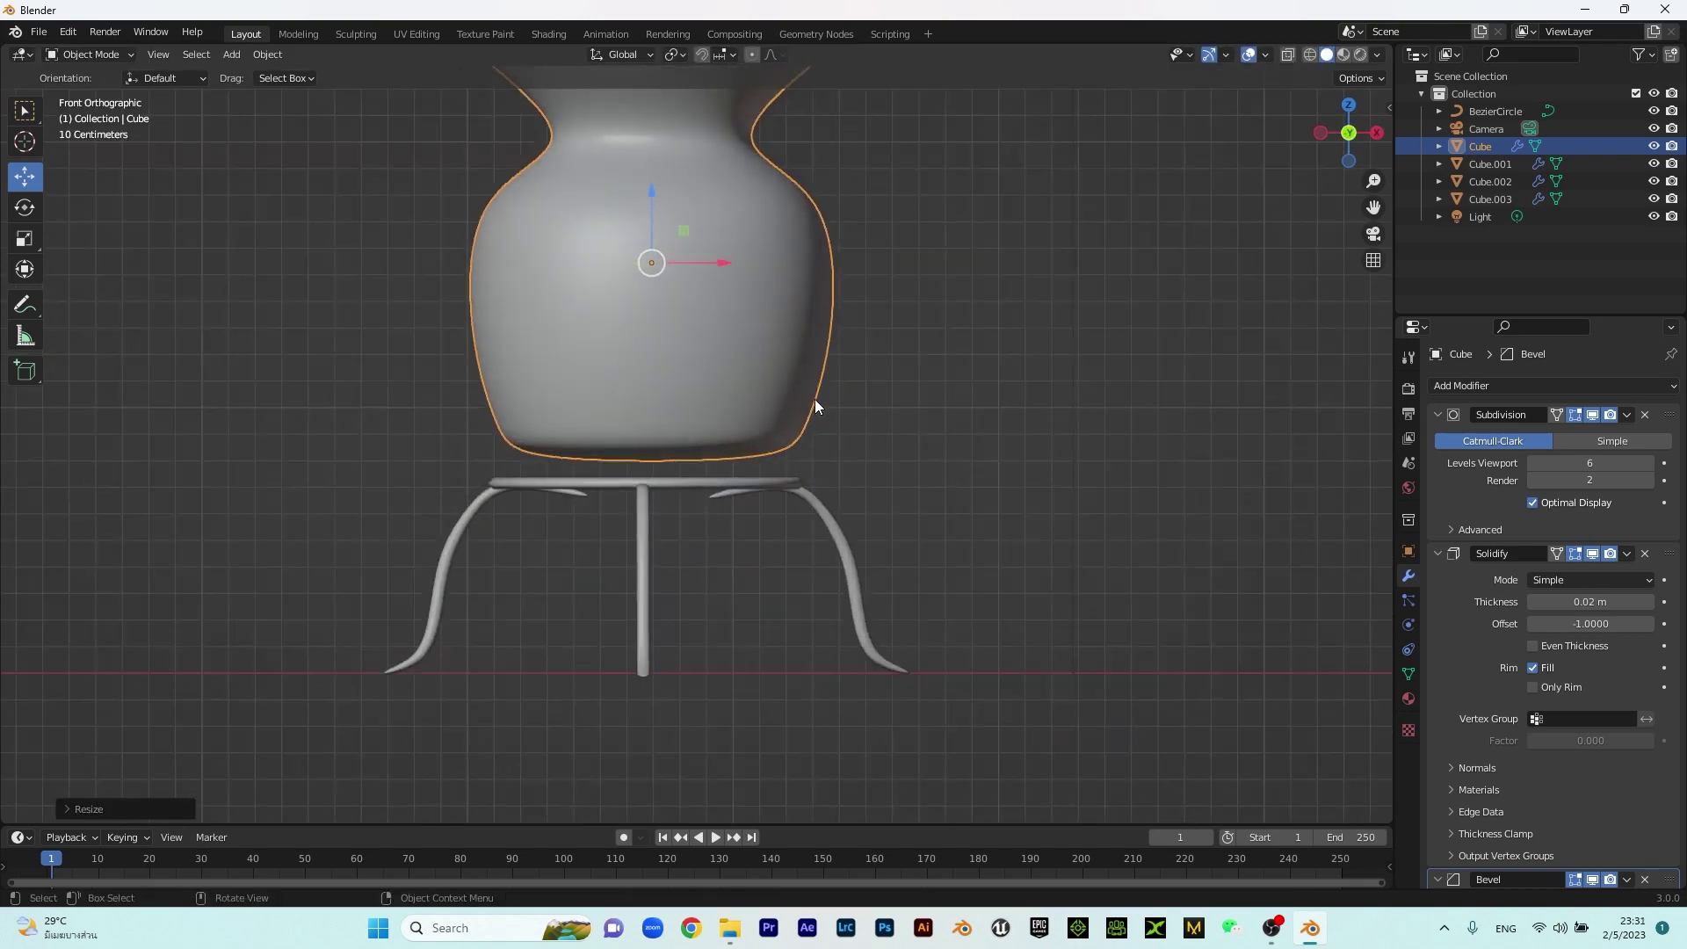
pyautogui.moveTo(654, 195); pyautogui.dragTo(656, 219)
pyautogui.moveTo(724, 285); pyautogui.dragTo(715, 283)
pyautogui.click(973, 377)
# Lower the vase about 0.02 m along Z so its base settles into the ring
pyautogui.moveTo(948, 425); pyautogui.dragTo(726, 443, button='middle')
pyautogui.click(728, 232)
pyautogui.press('g')
pyautogui.press('z')
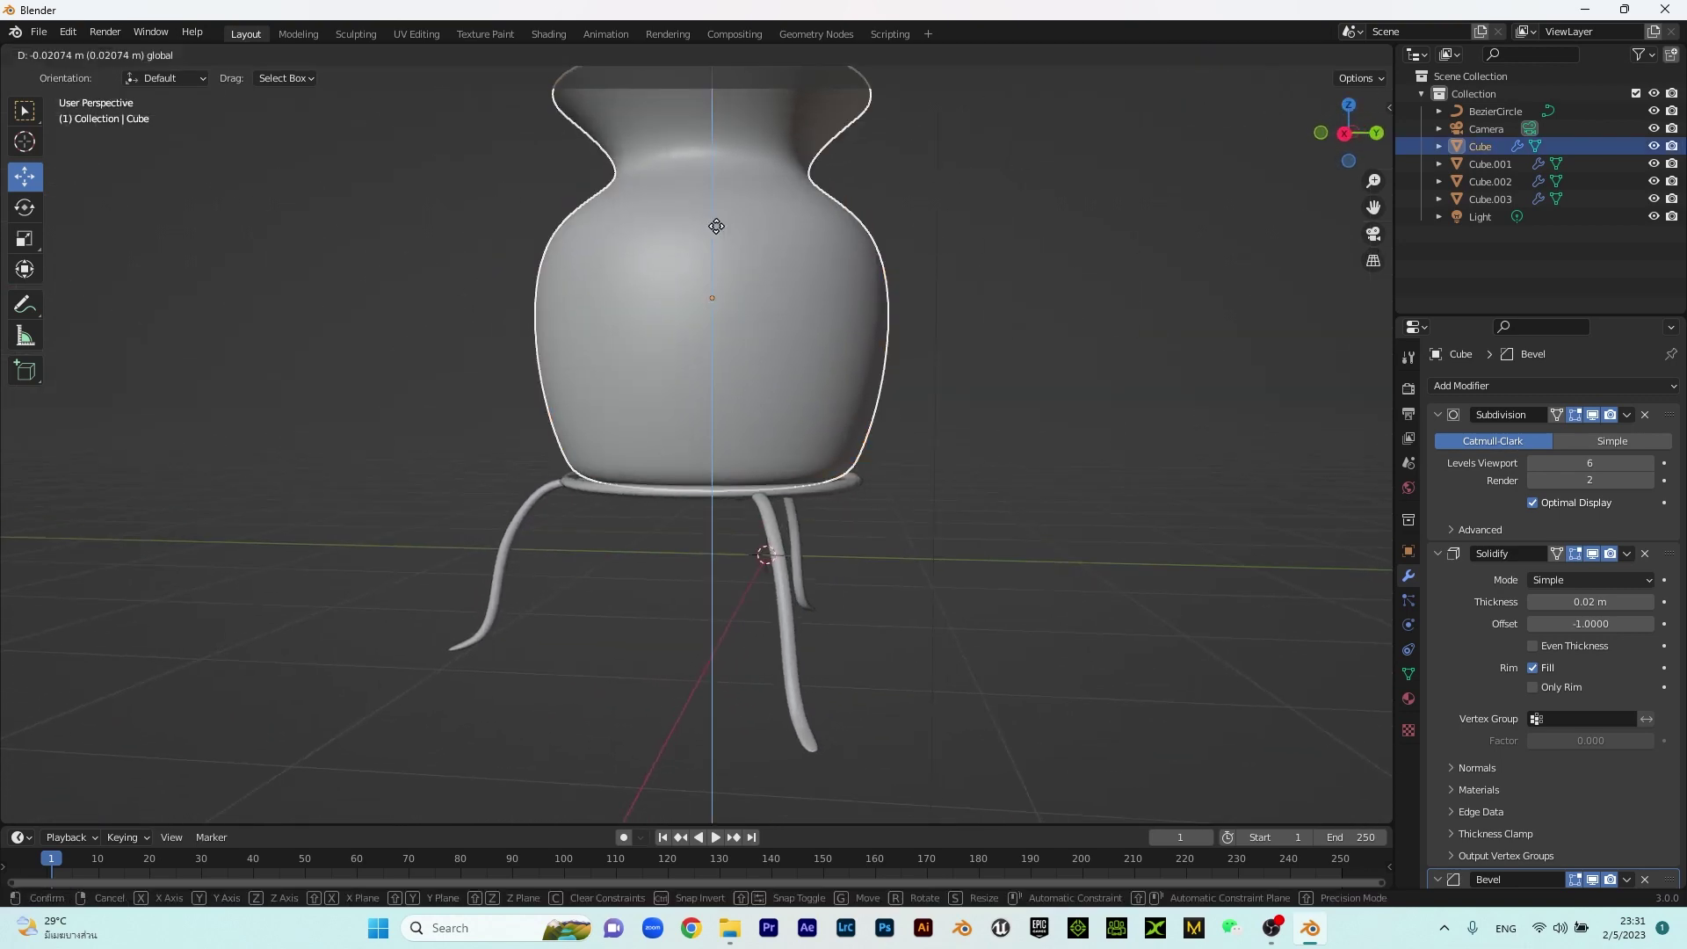
pyautogui.click(718, 227)
# In camera view, select the vase with its whole stand and move them along Y toward the frame's center
pyautogui.moveTo(718, 228); pyautogui.dragTo(940, 403, button='middle')
pyautogui.press('KP_0')
pyautogui.moveTo(690, 378); pyautogui.dragTo(990, 562)
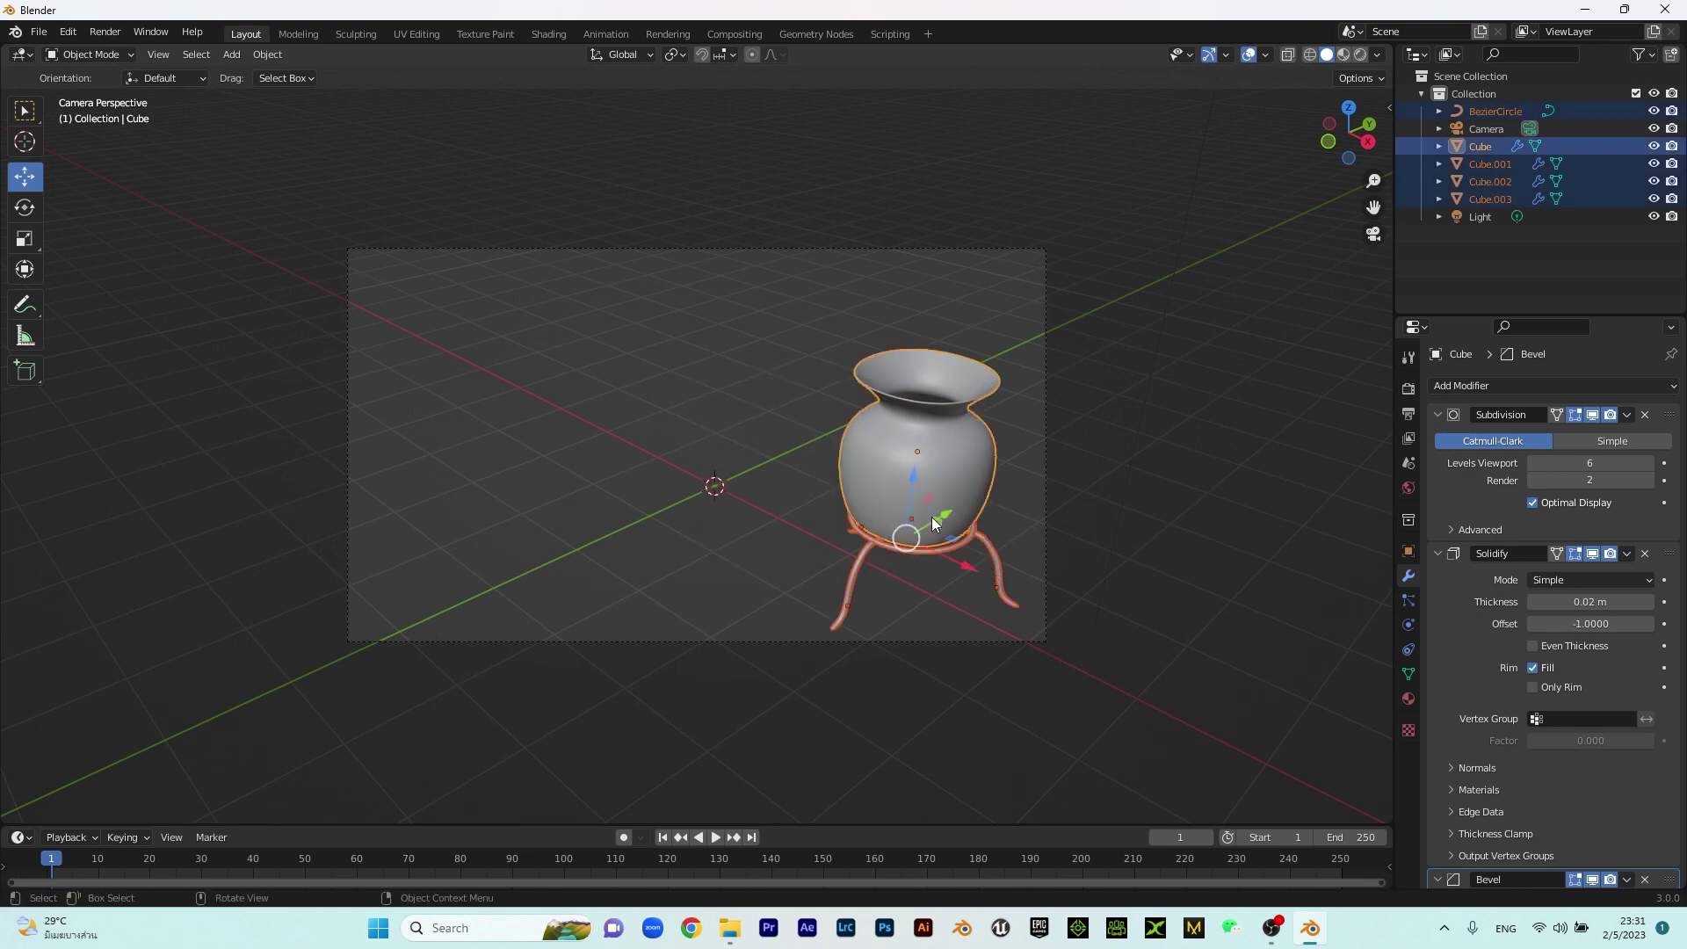
pyautogui.moveTo(941, 519); pyautogui.dragTo(756, 488)
# Scale up the vase and stand together and lower them along Z to fit inside the camera frame
pyautogui.press('s')
pyautogui.click(772, 493)
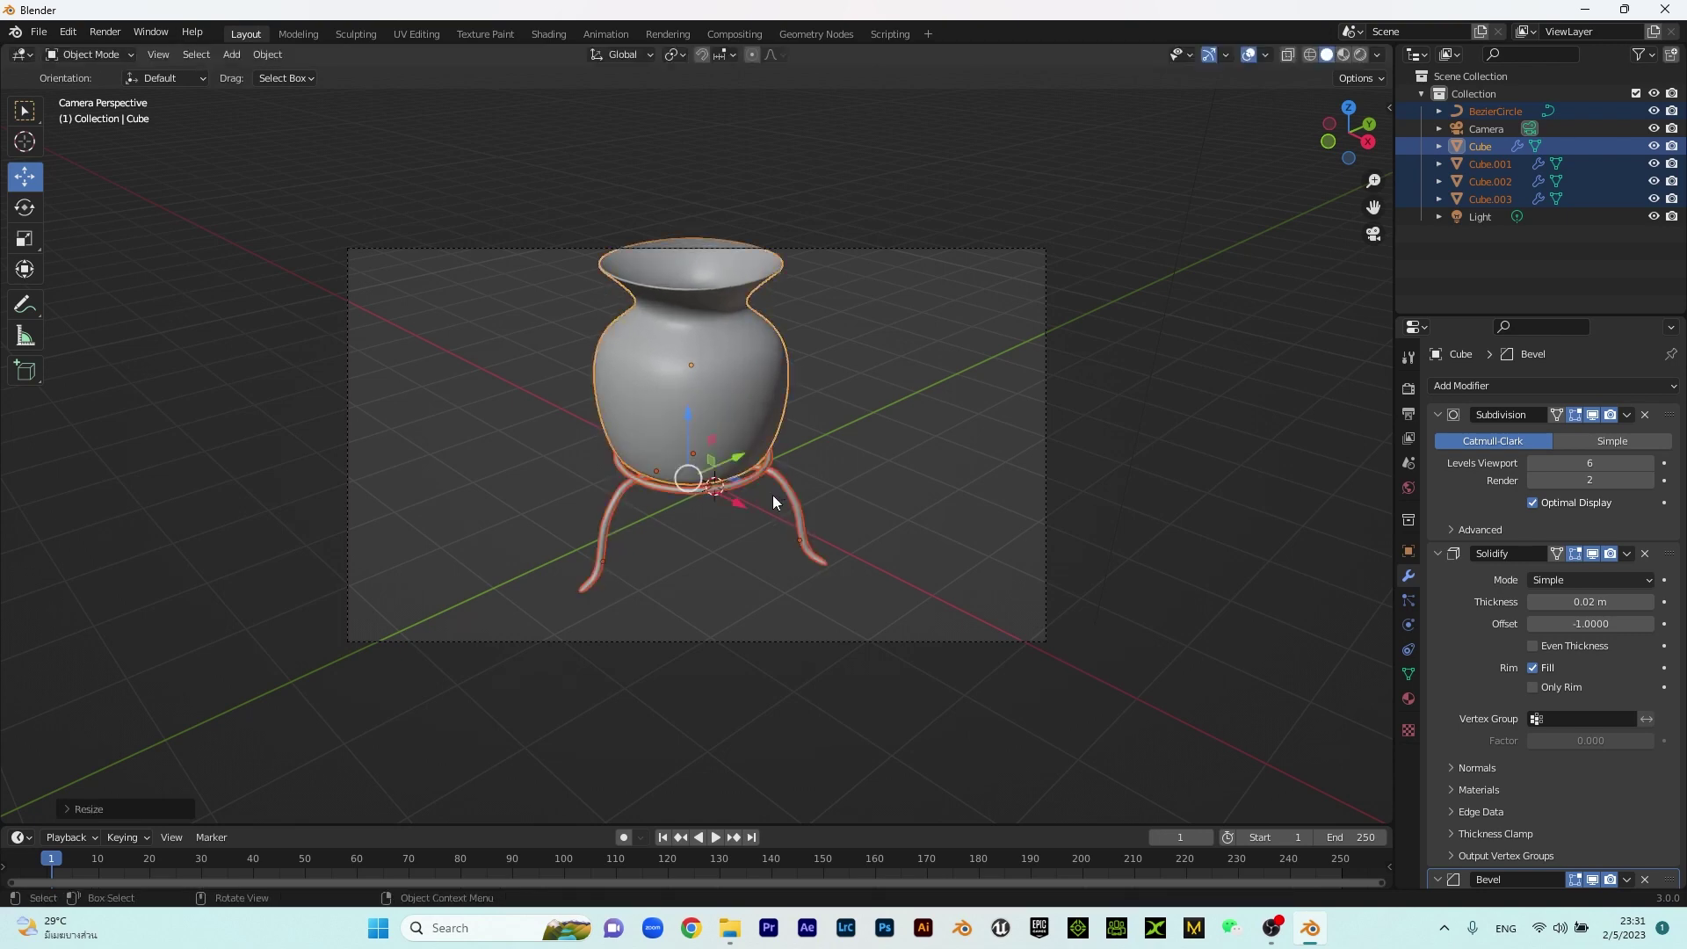
pyautogui.moveTo(686, 413); pyautogui.dragTo(686, 430)
pyautogui.click(847, 567)
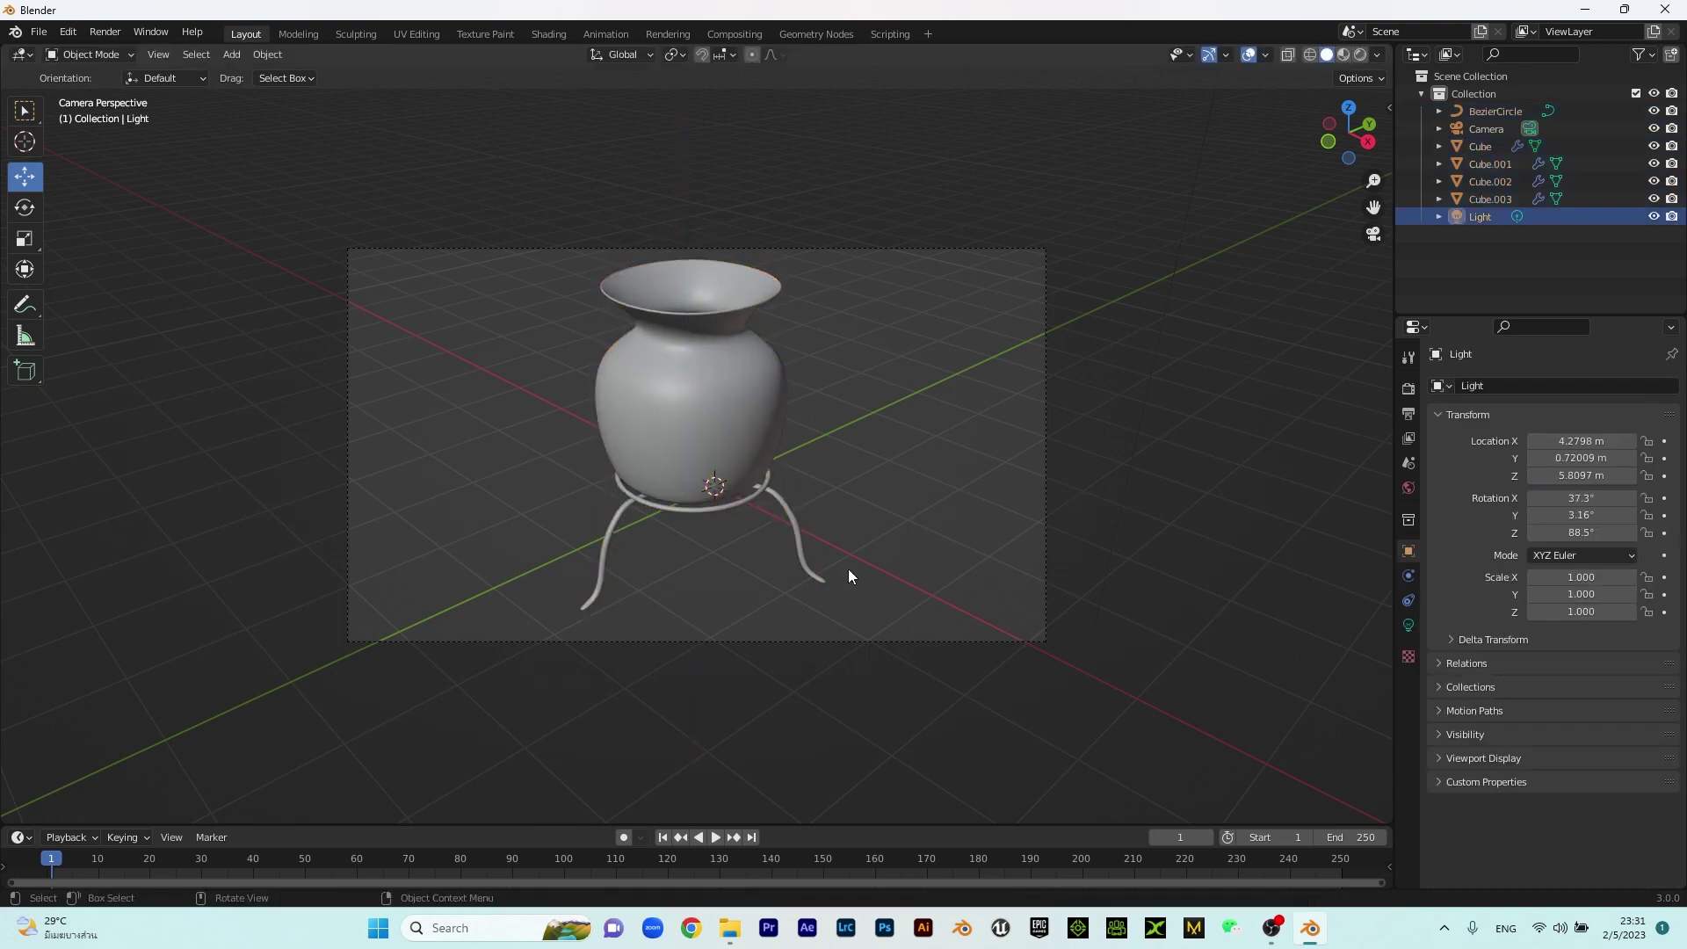
# Select the vase and nudge it slightly along X to center it on the stand's ring
pyautogui.scroll(3, 856, 595)
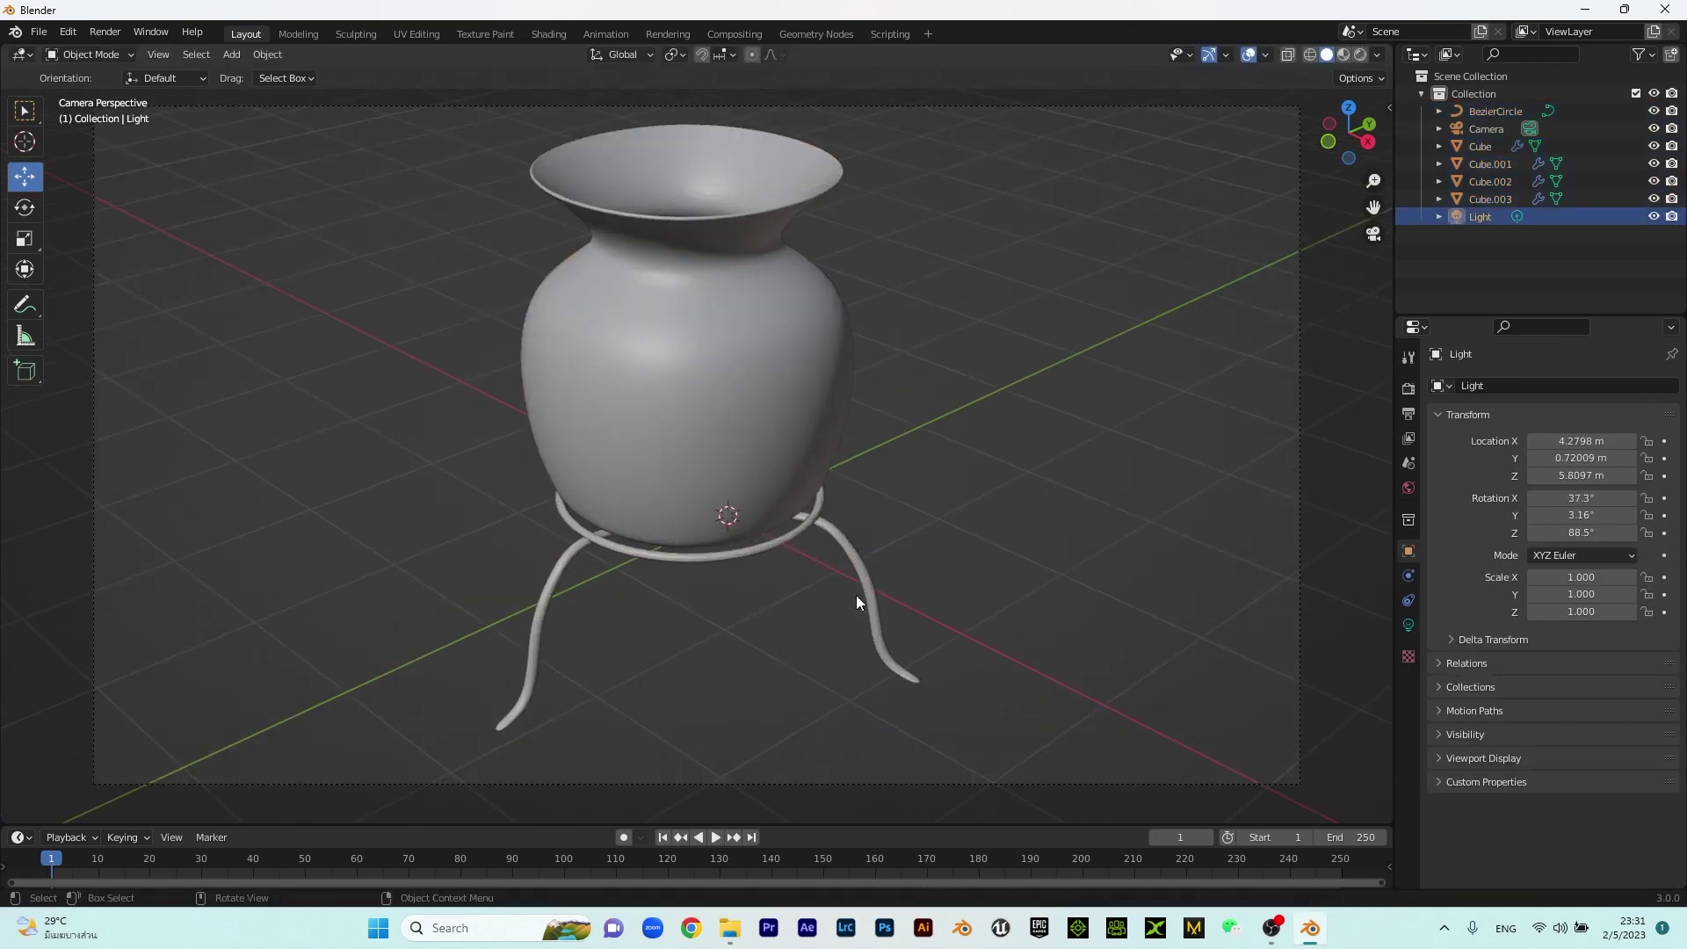
pyautogui.moveTo(856, 594); pyautogui.dragTo(527, 515, button='middle')
pyautogui.scroll(3, 668, 502)
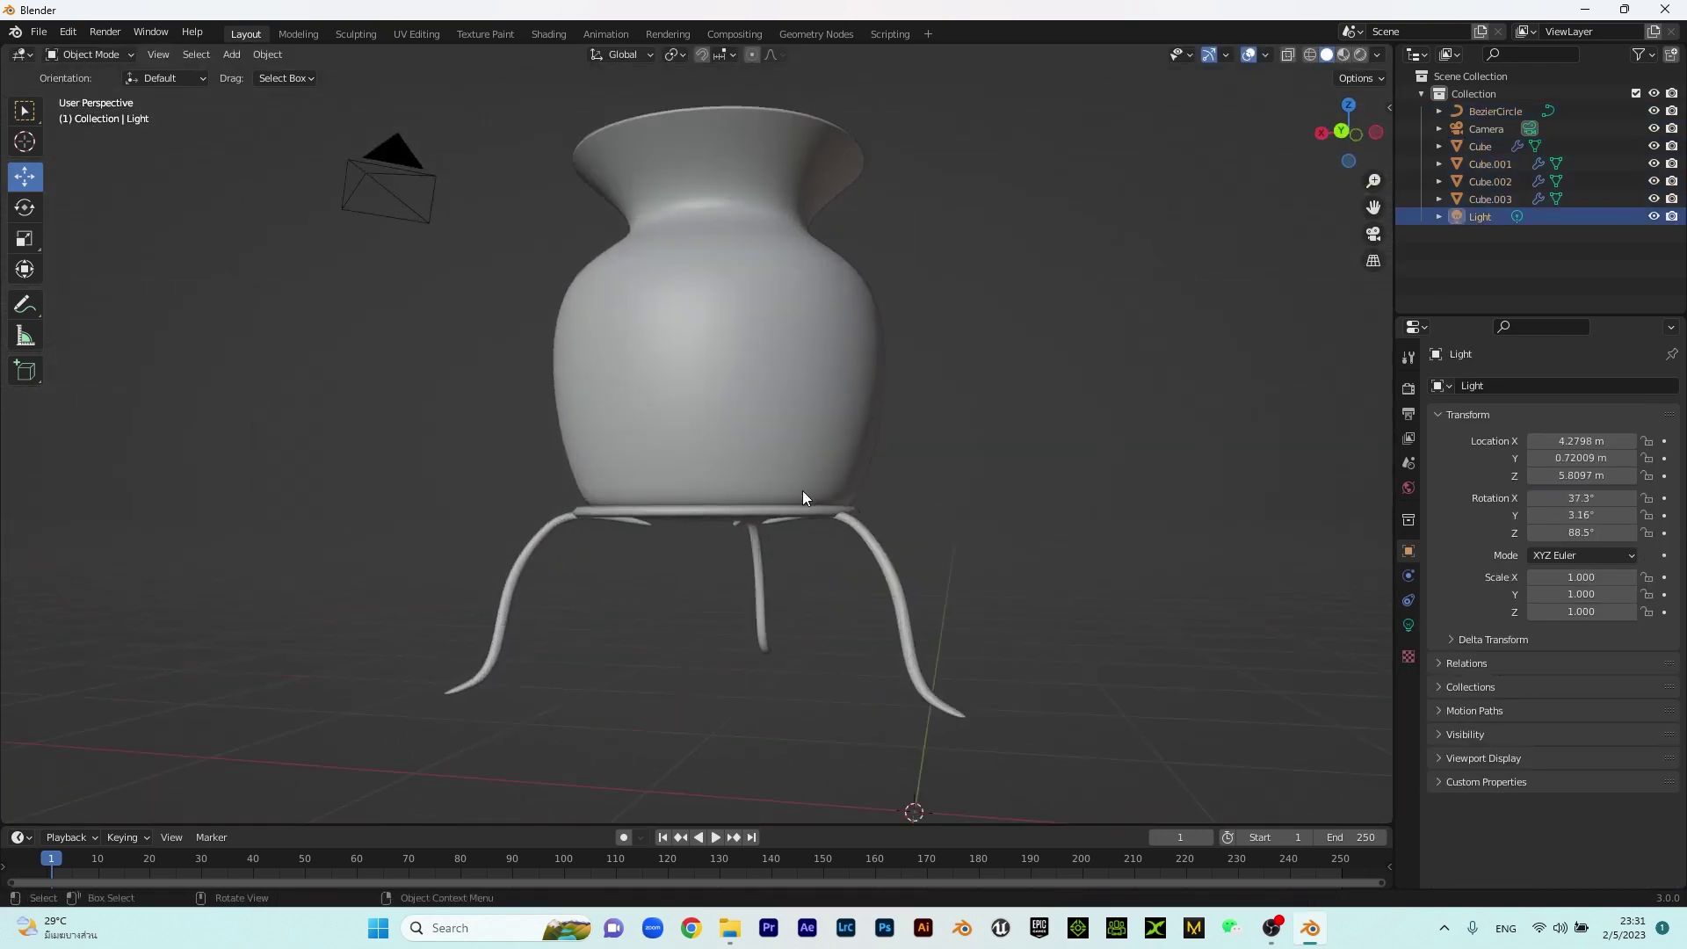
pyautogui.click(803, 488)
pyautogui.moveTo(655, 345); pyautogui.dragTo(650, 345)
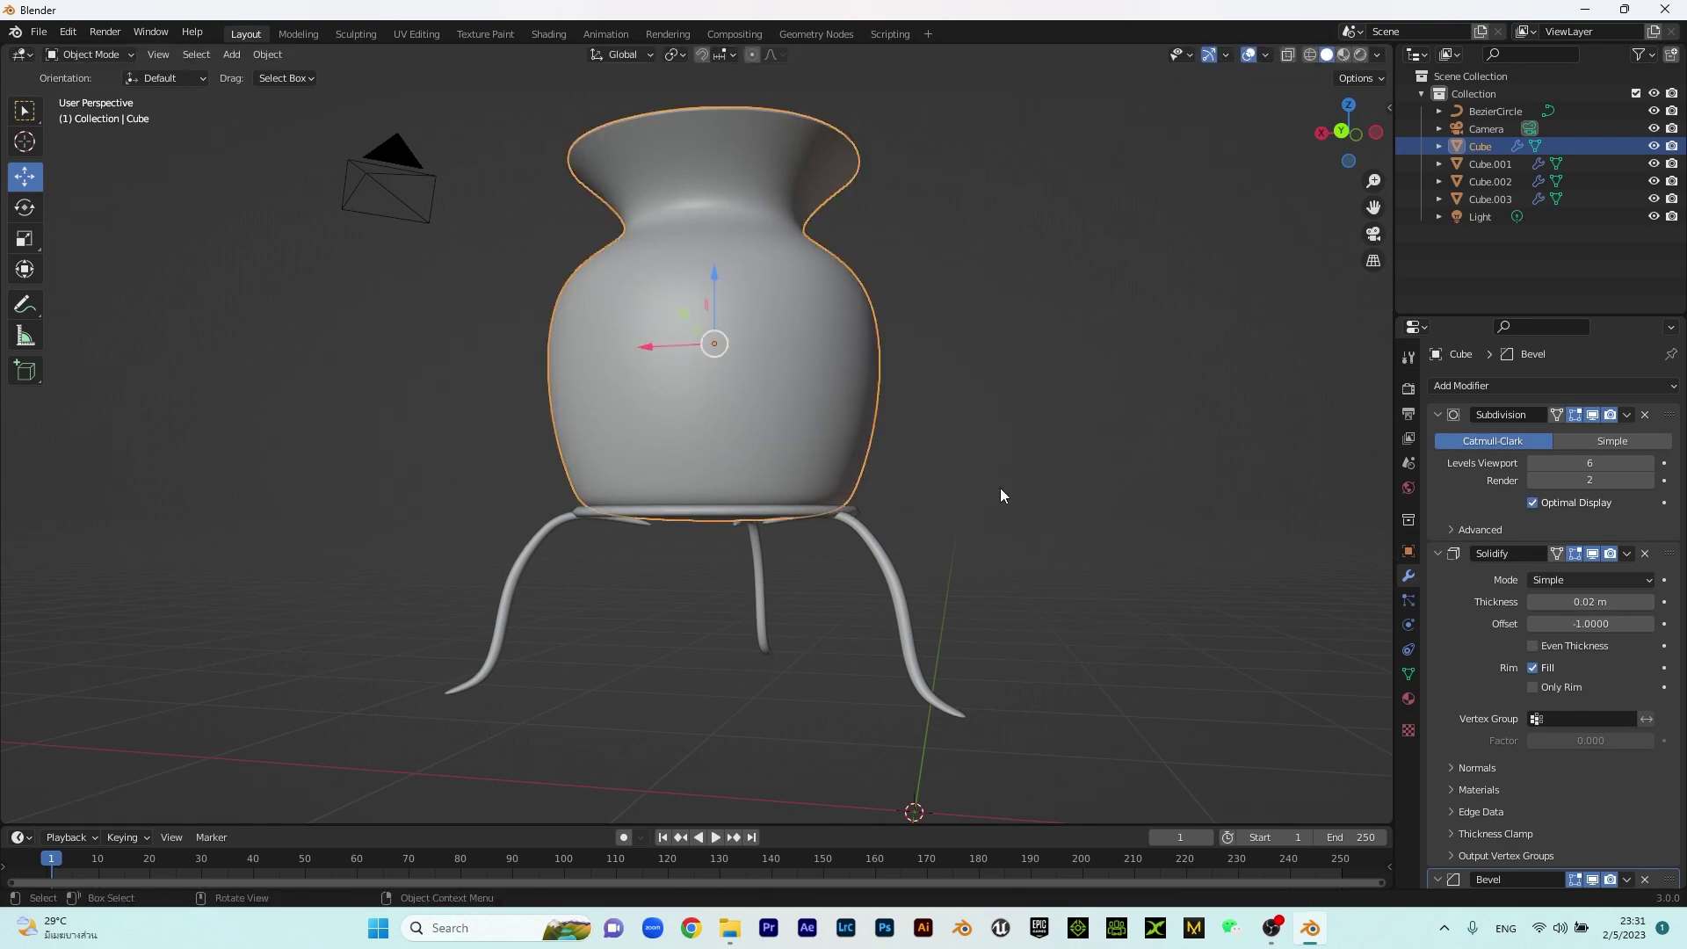
# Examine how the vase sits on its three-legged stand from several sides and through the camera, with nothing selected
pyautogui.scroll(-2, 898, 455)
pyautogui.moveTo(822, 482)
pyautogui.mouseDown(button='middle')
pyautogui.moveTo(804, 494)
pyautogui.moveTo(842, 477)
pyautogui.mouseUp(button='middle')
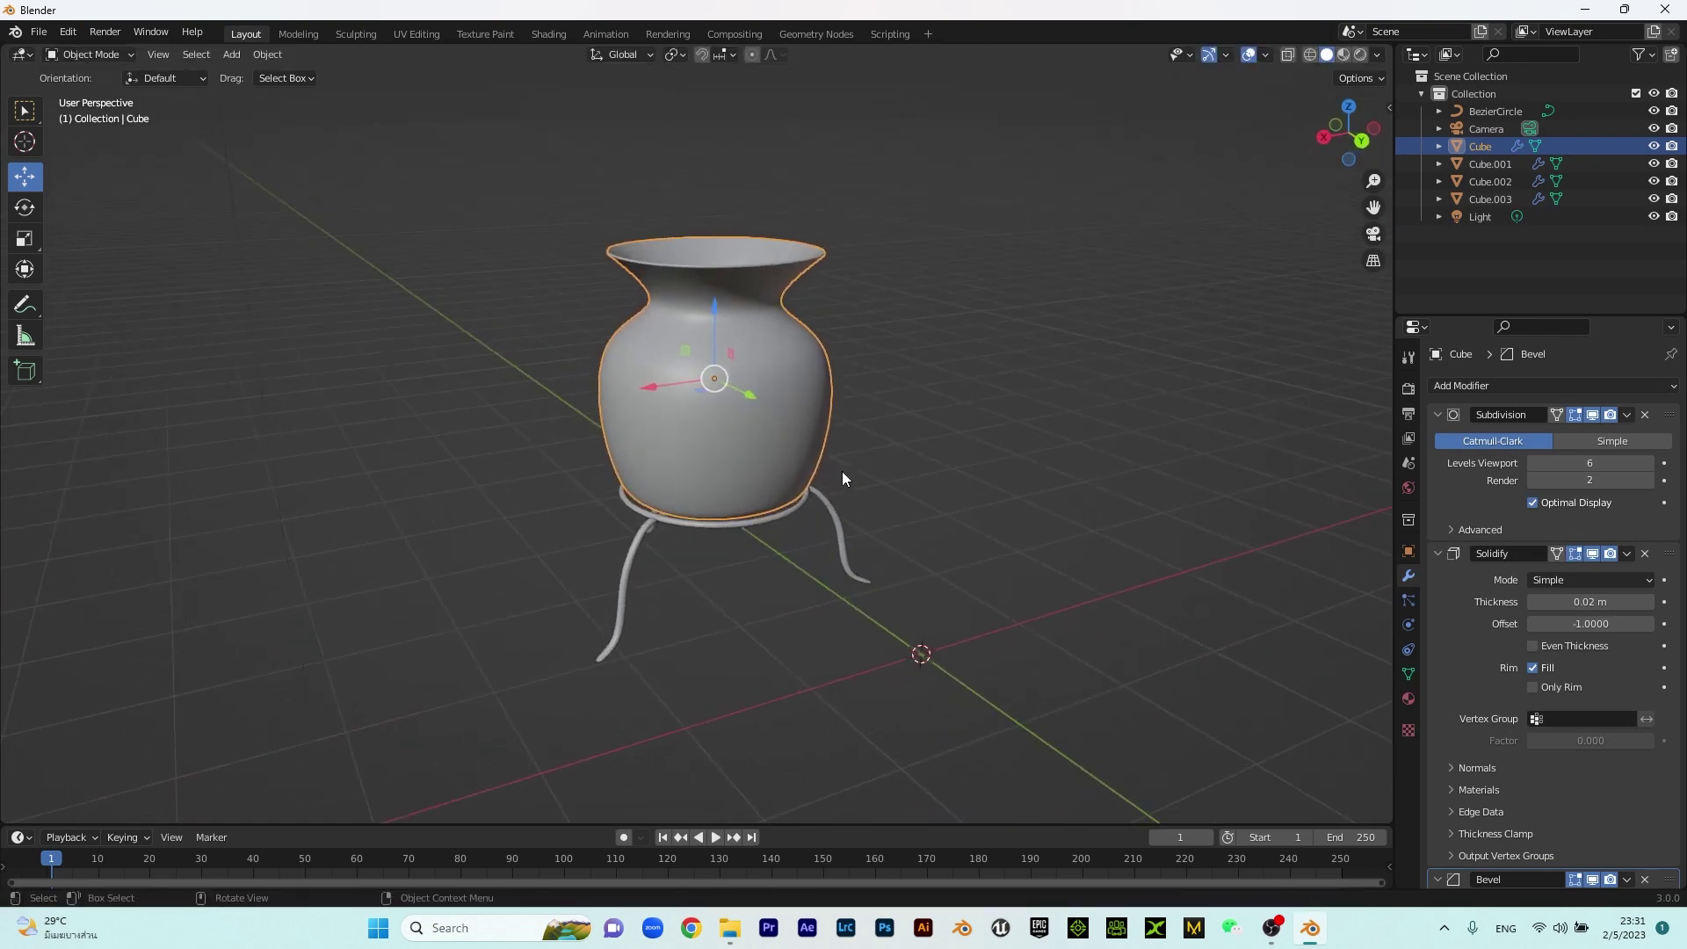
pyautogui.press('KP_0')
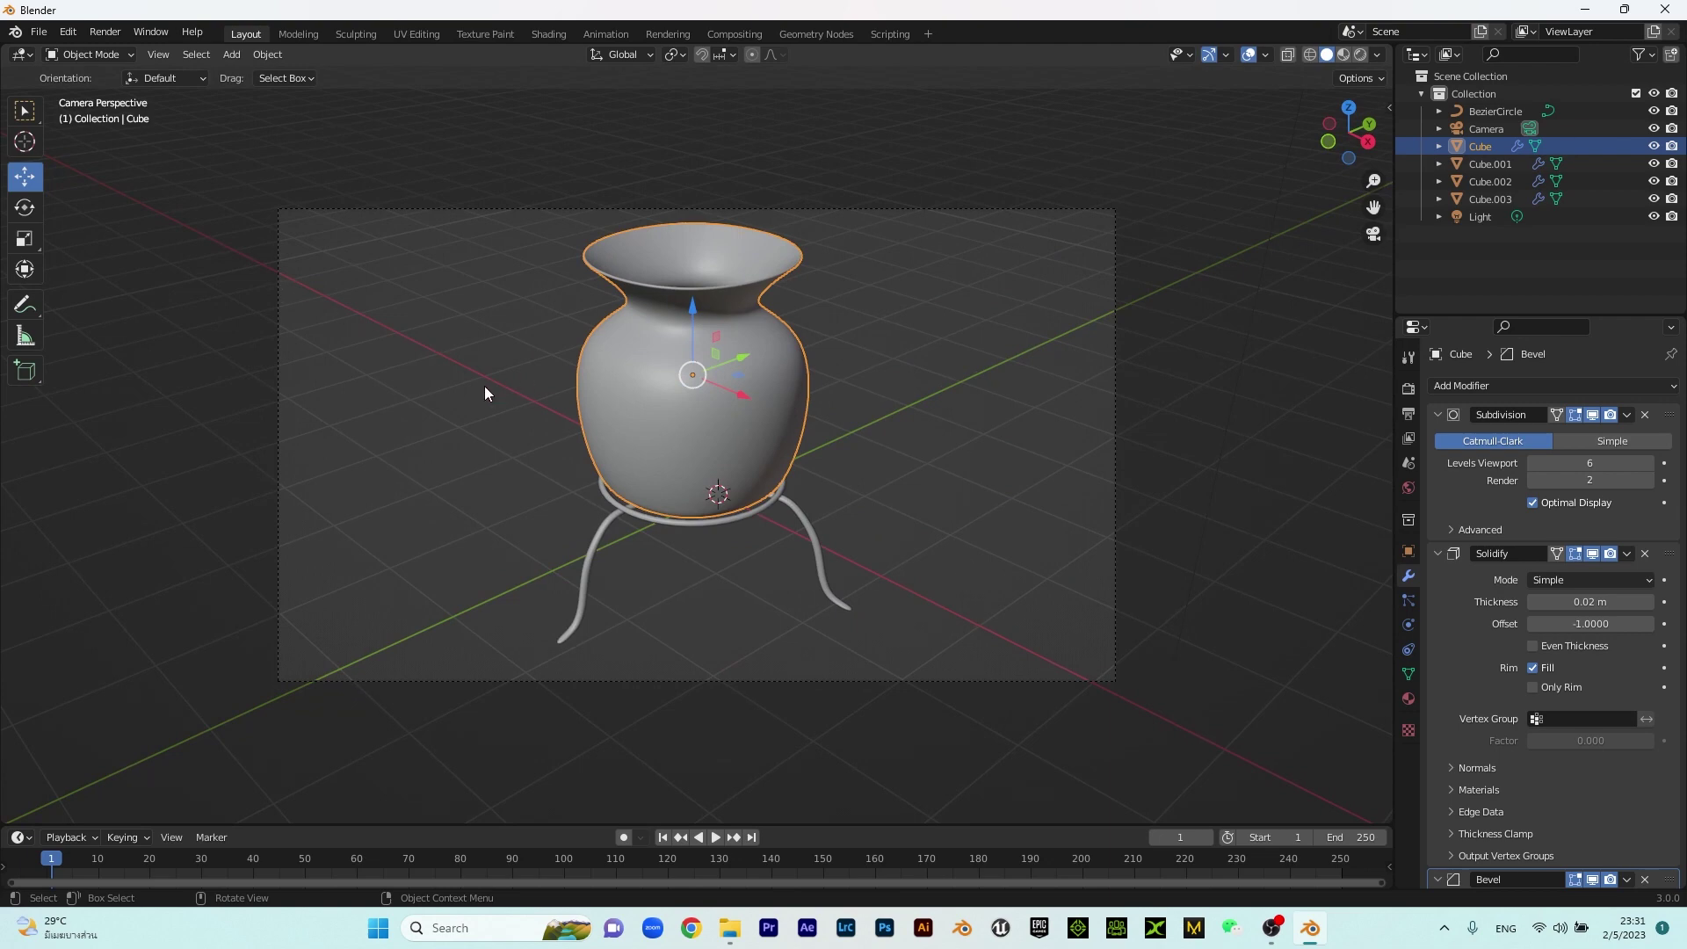
pyautogui.scroll(1, 841, 466)
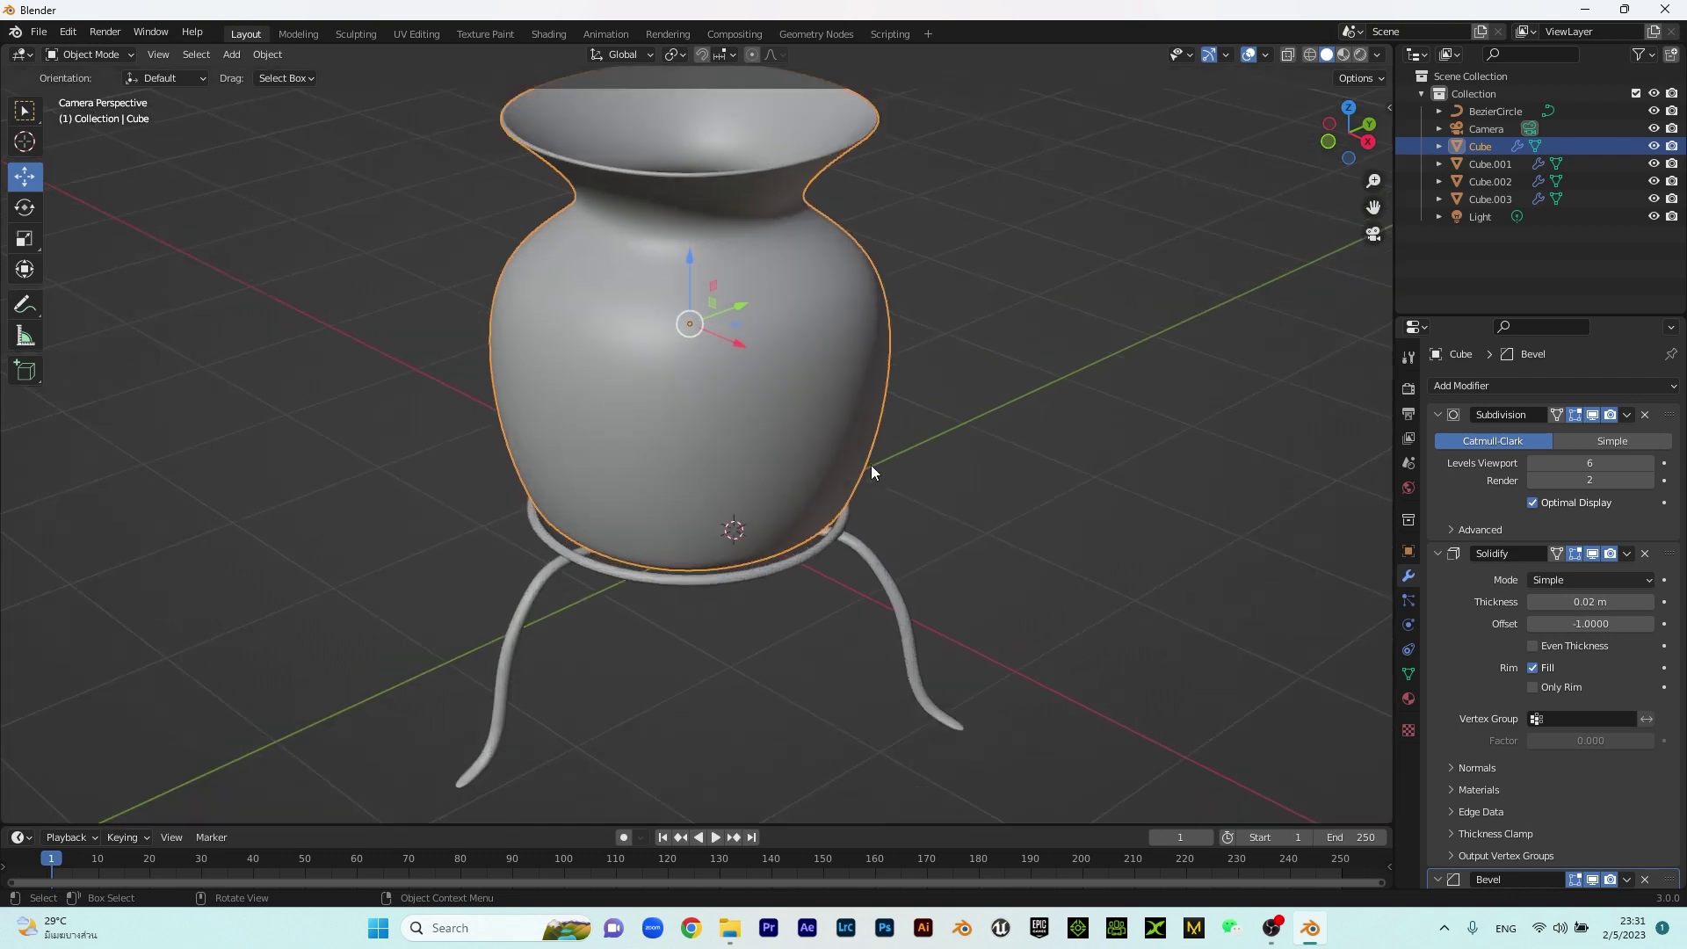
pyautogui.hotkey('alt', 'a')
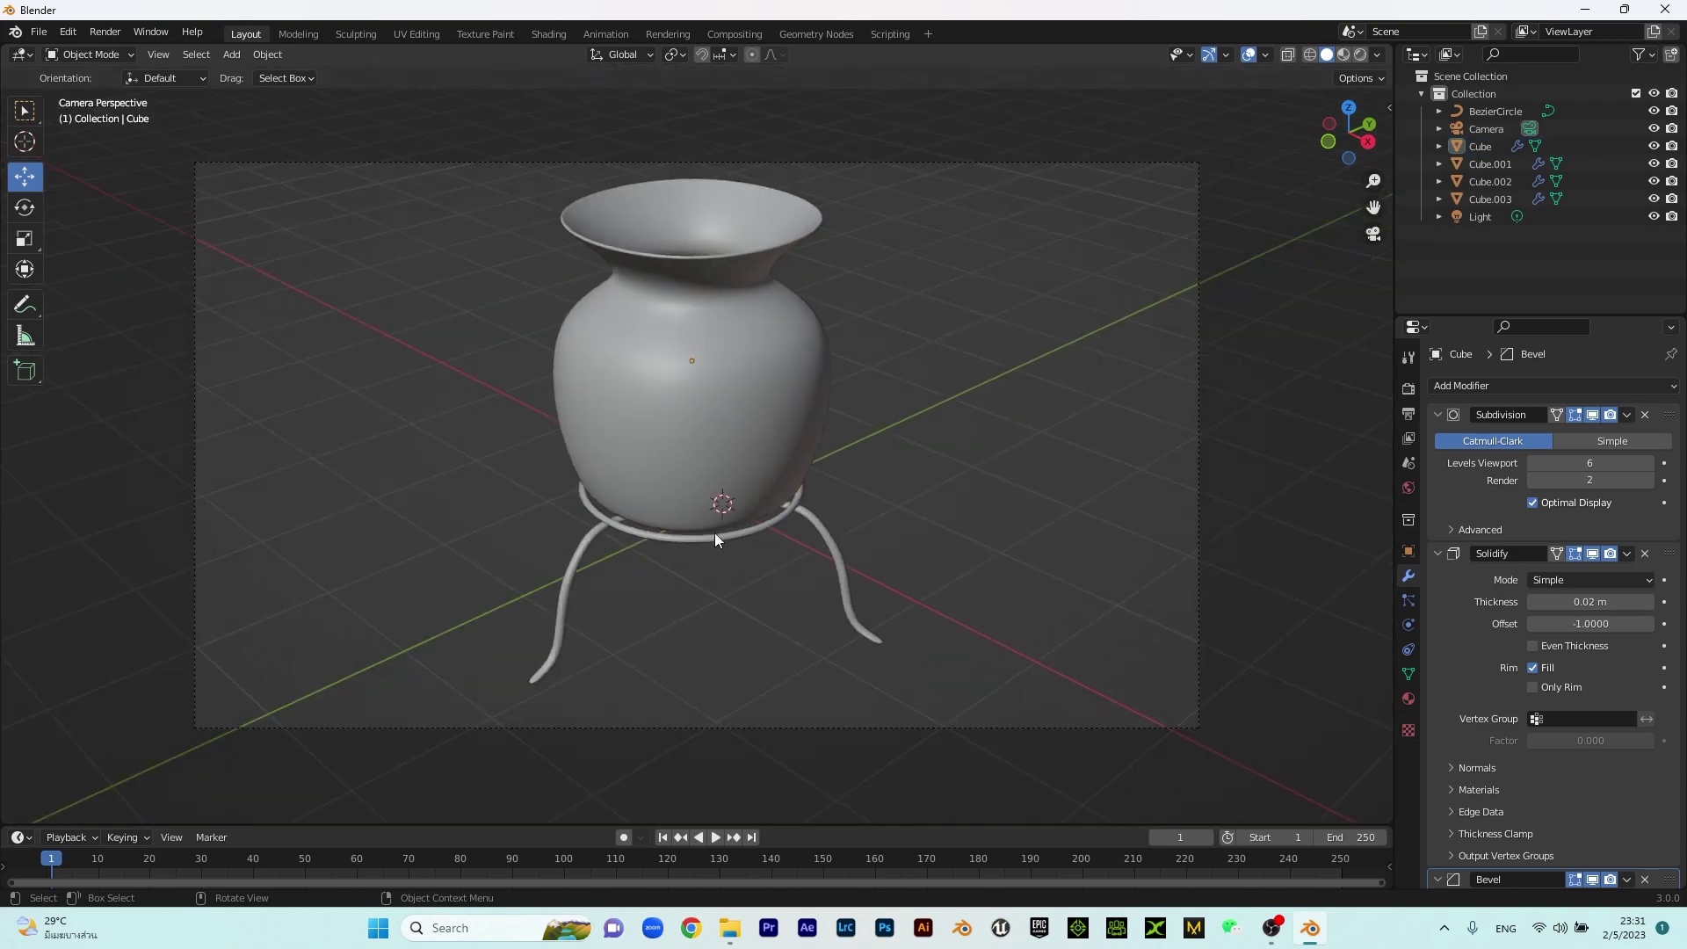
pyautogui.click(742, 371)
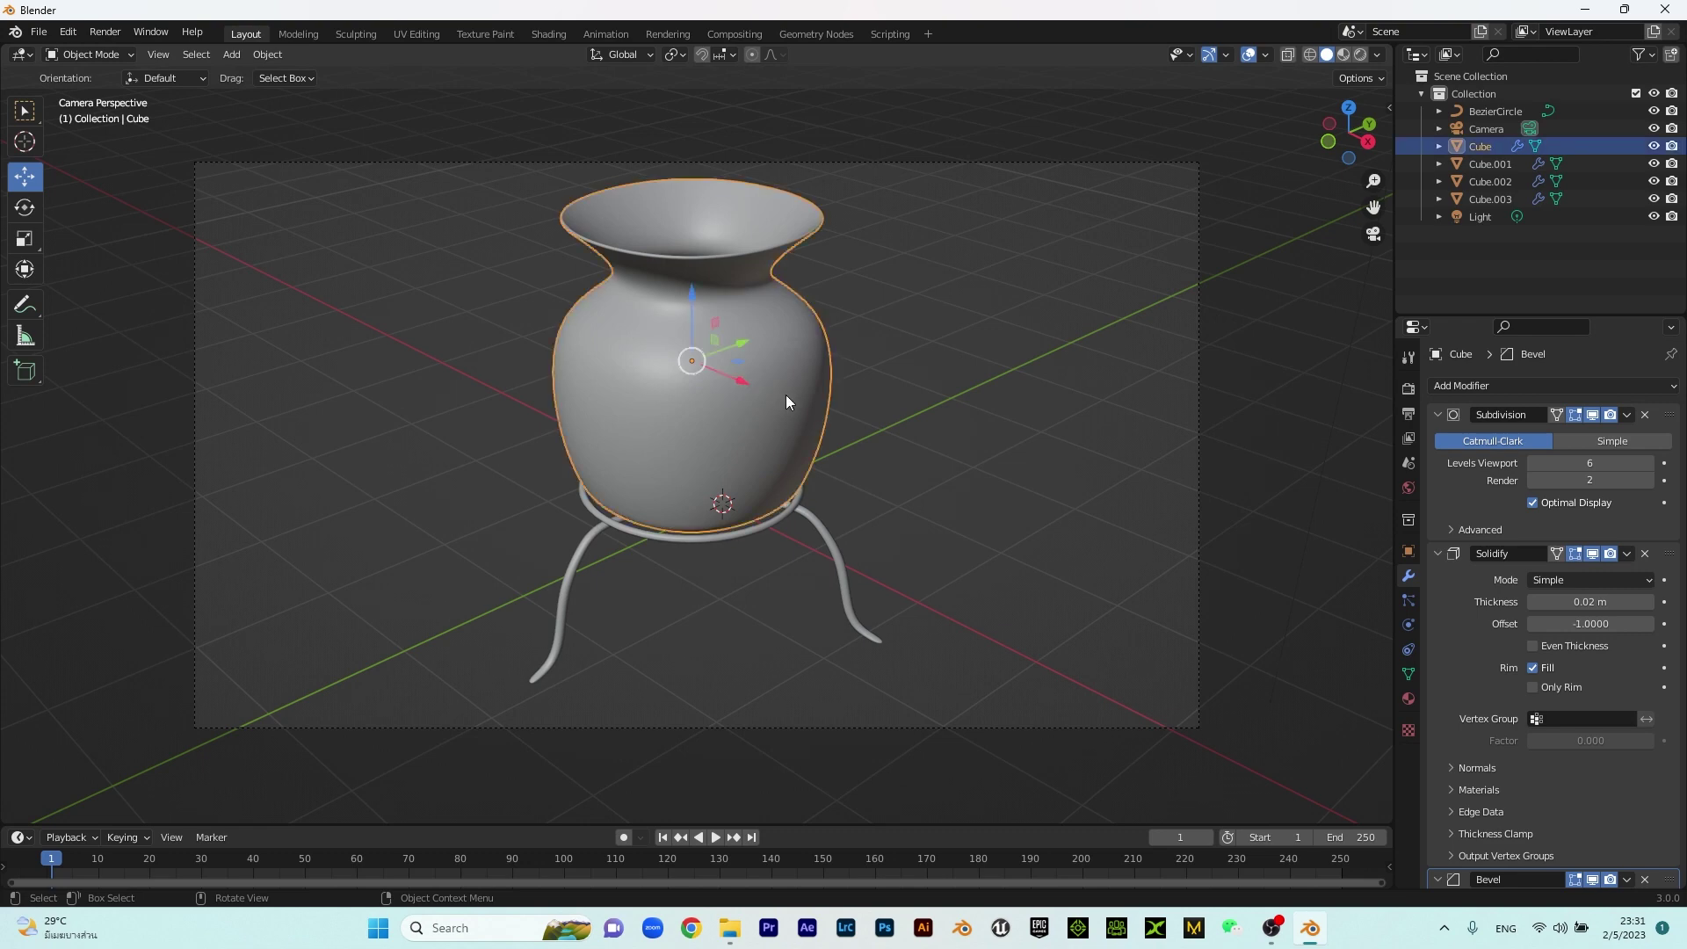
pyautogui.hotkey('alt', 'a')
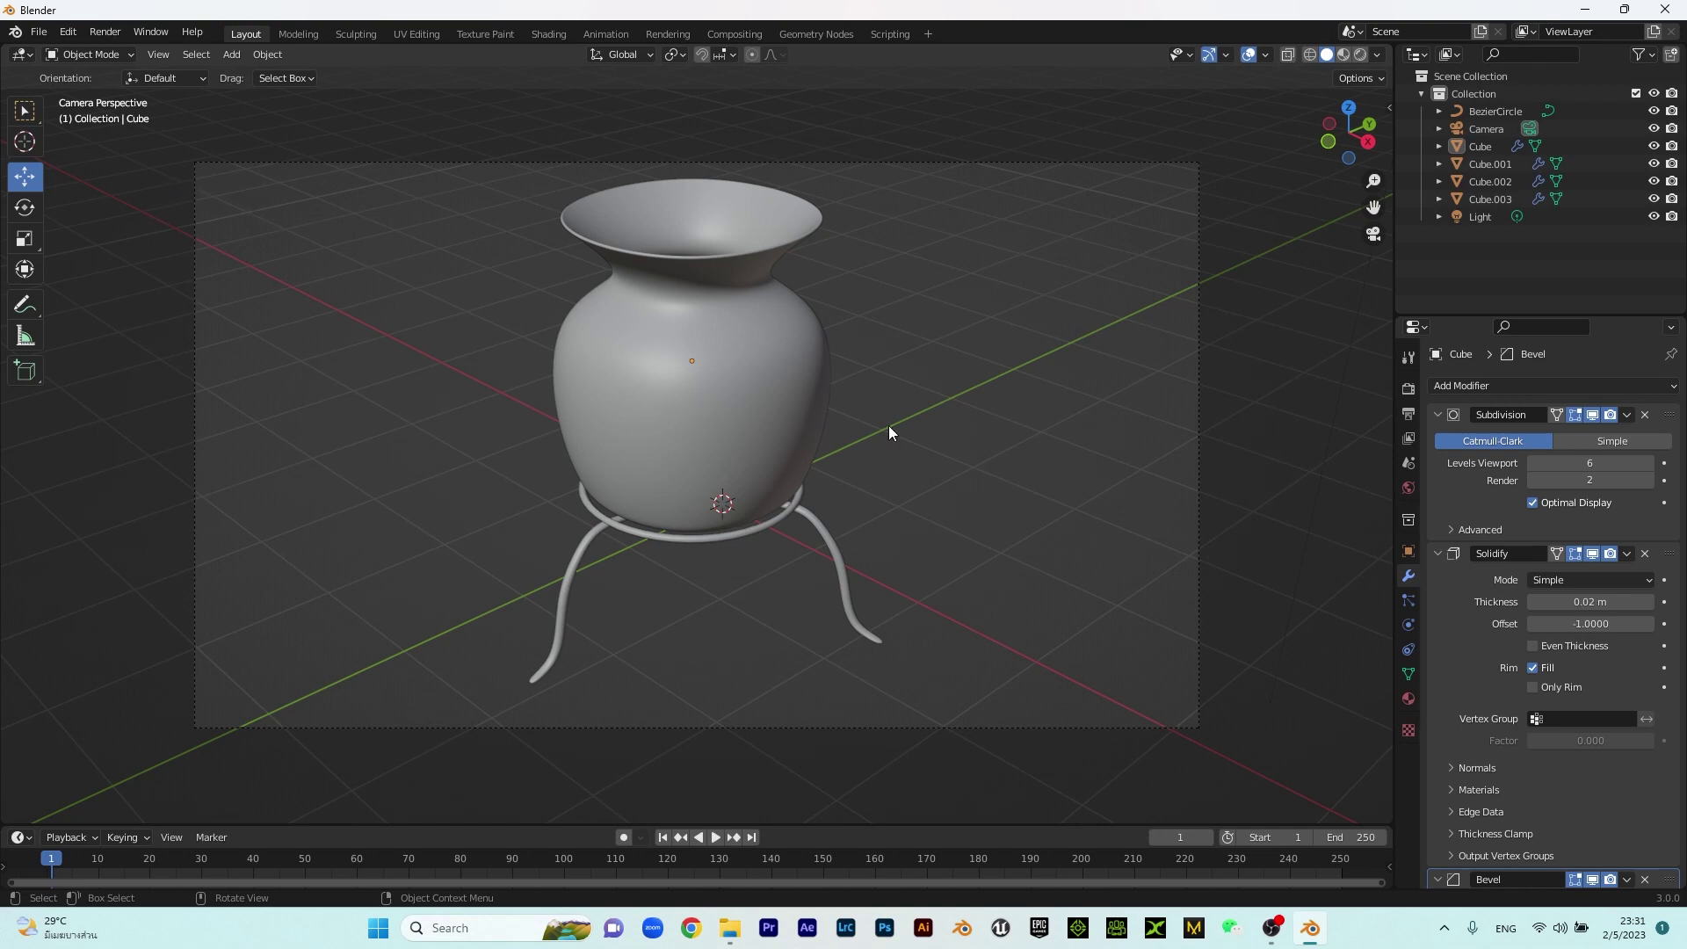
pyautogui.moveTo(858, 445); pyautogui.dragTo(803, 488, button='middle')
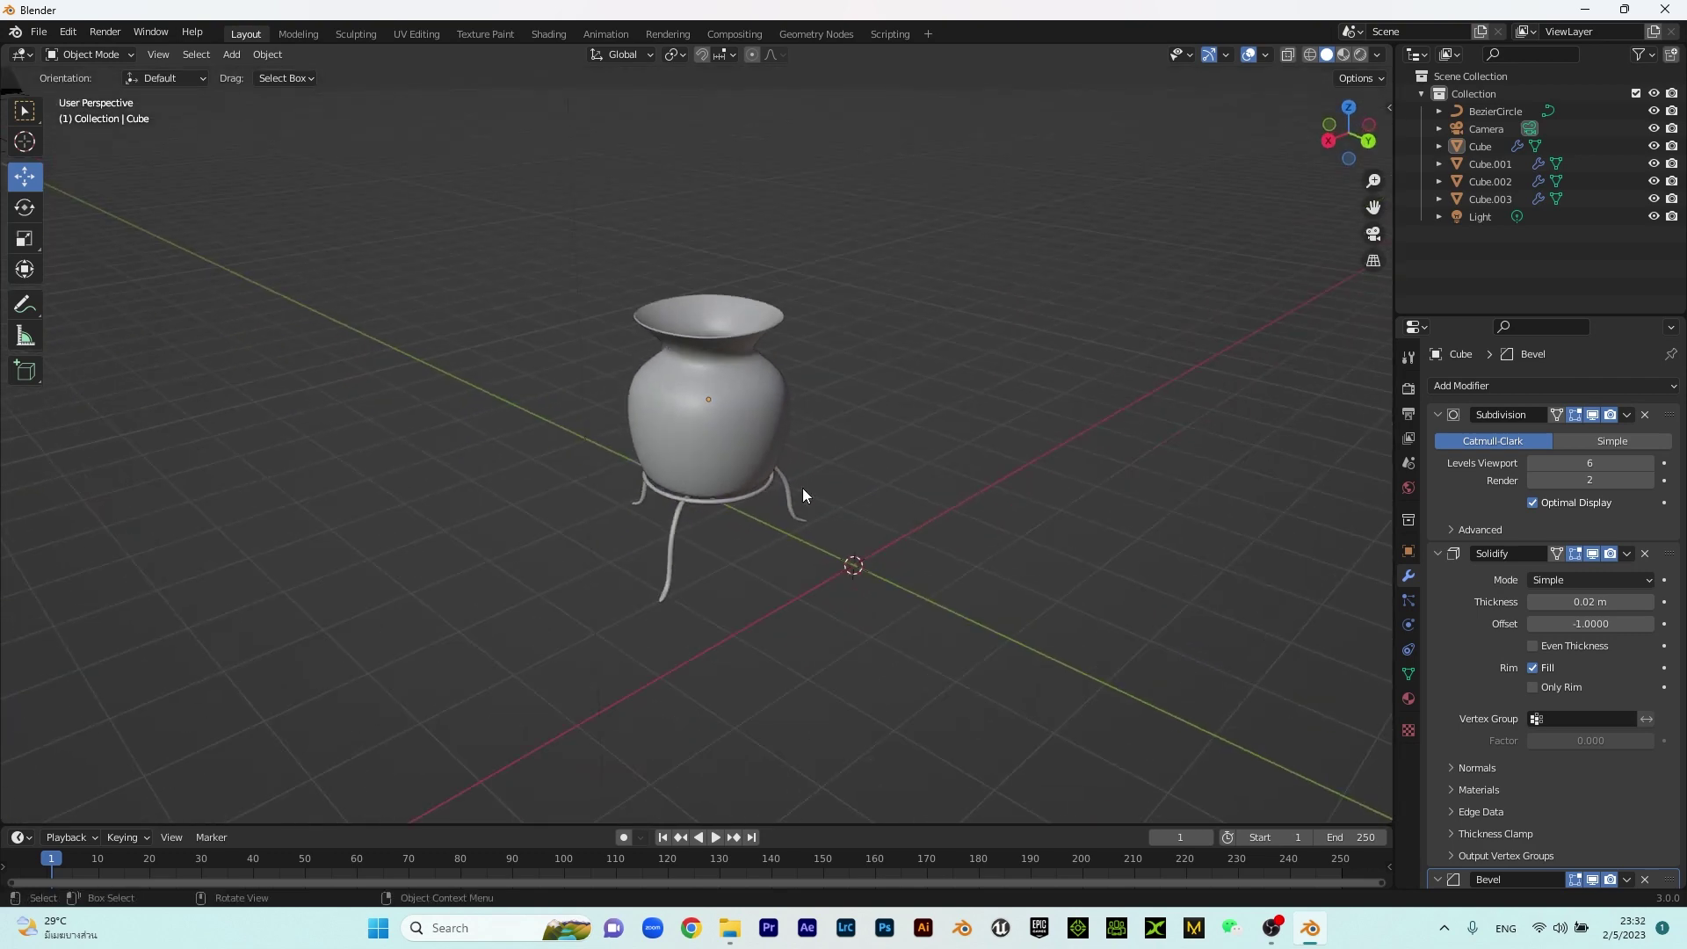
pyautogui.scroll(5, 809, 525)
pyautogui.scroll(-5, 803, 492)
pyautogui.moveTo(754, 547); pyautogui.dragTo(665, 506, button='middle')
pyautogui.press('KP_0')
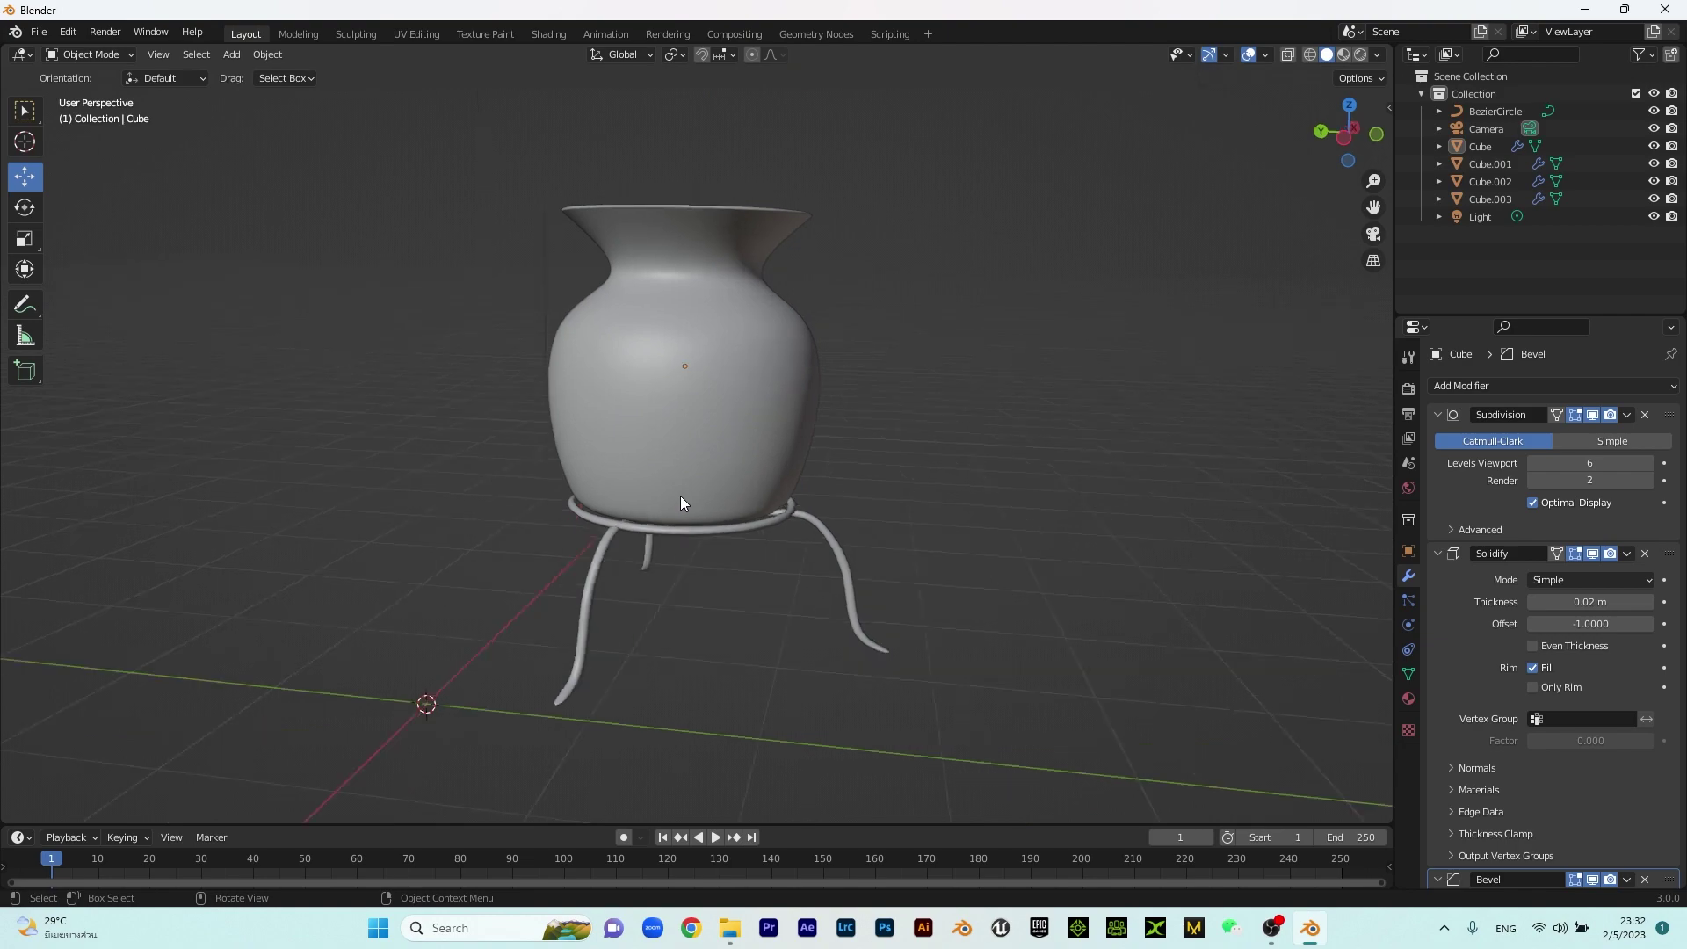